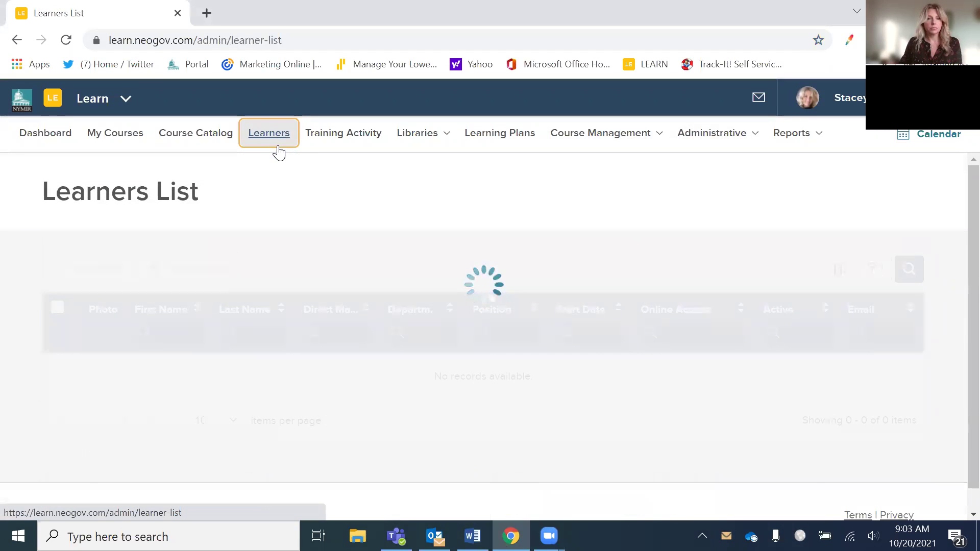
# - View the learner's profile page, then return to the list of learners
pyautogui.scroll(-3, 381, 289)
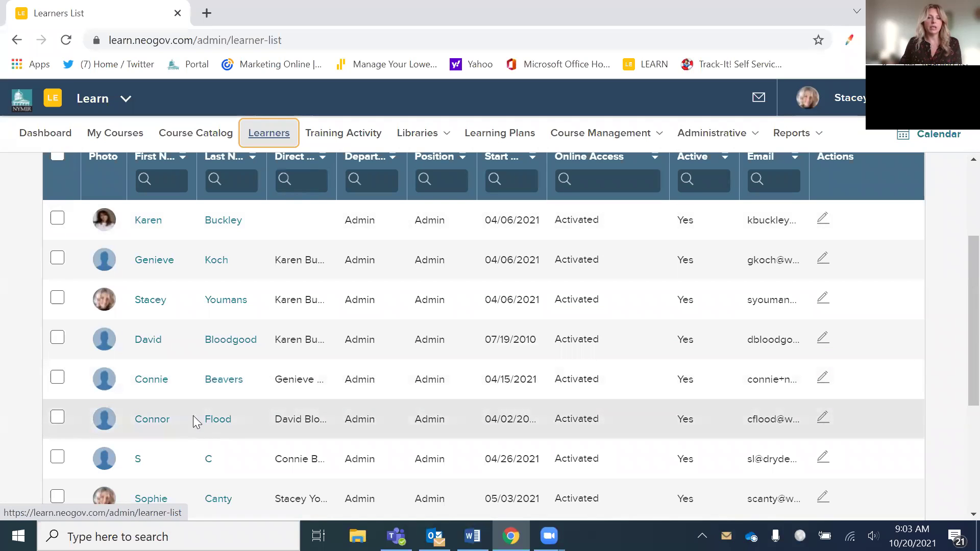
pyautogui.scroll(-2, 173, 420)
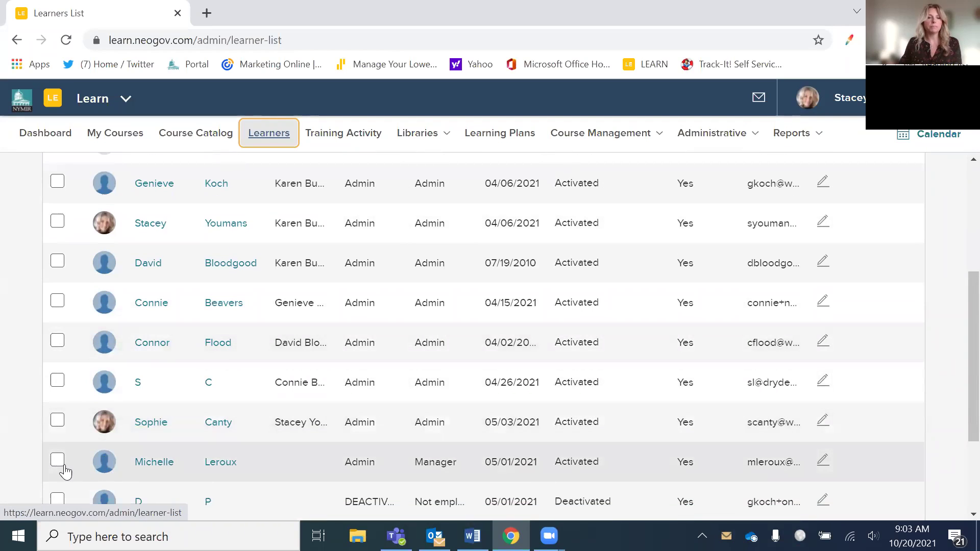
pyautogui.click(151, 464)
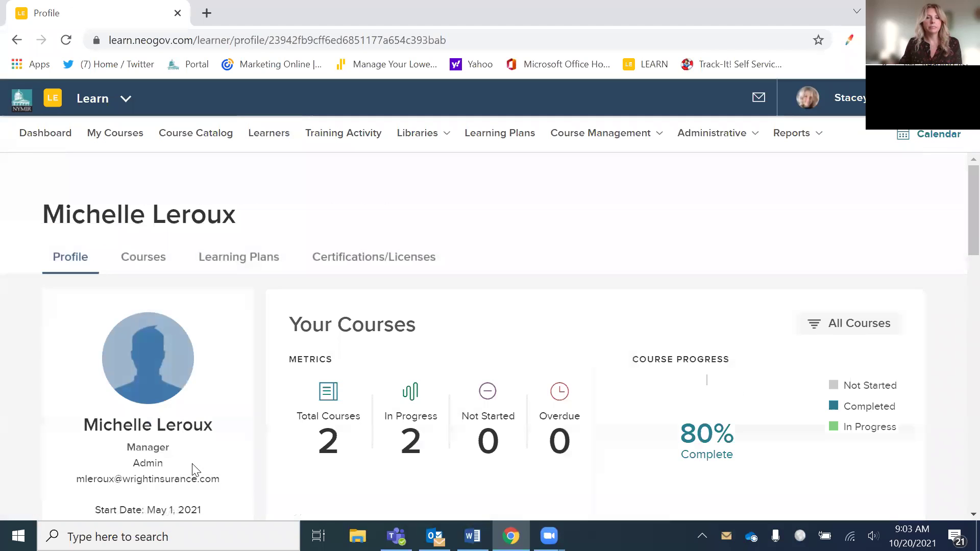
pyautogui.scroll(-4, 196, 468)
pyautogui.scroll(4, 185, 447)
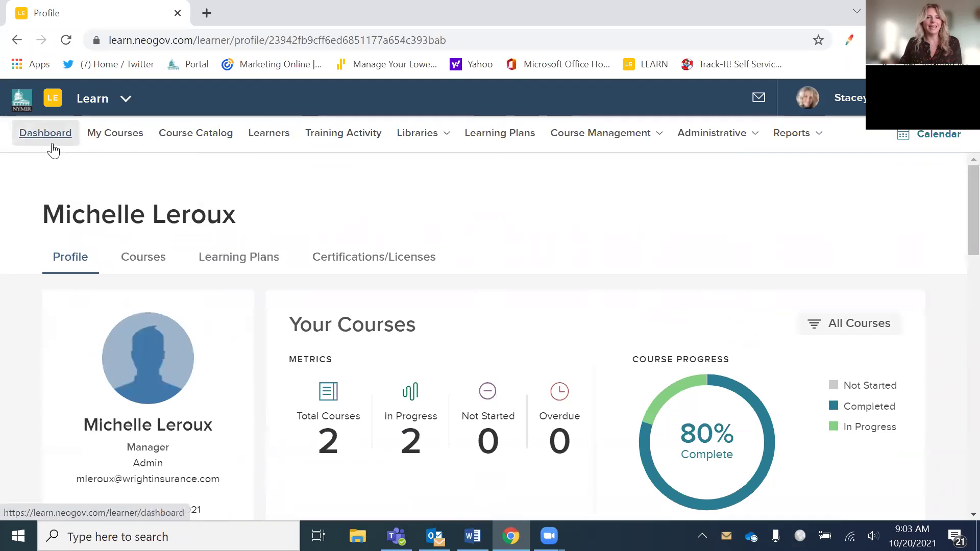
pyautogui.click(250, 145)
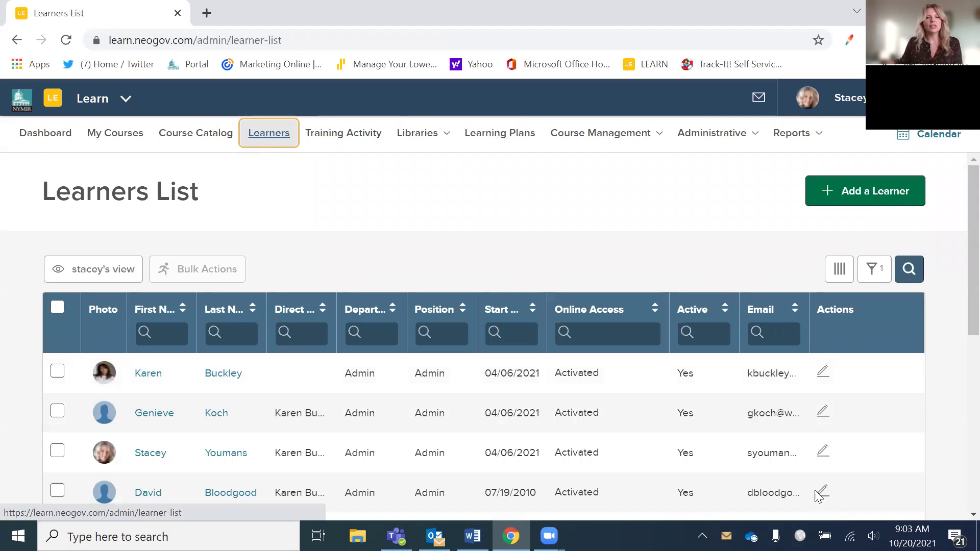
pyautogui.scroll(-3, 821, 498)
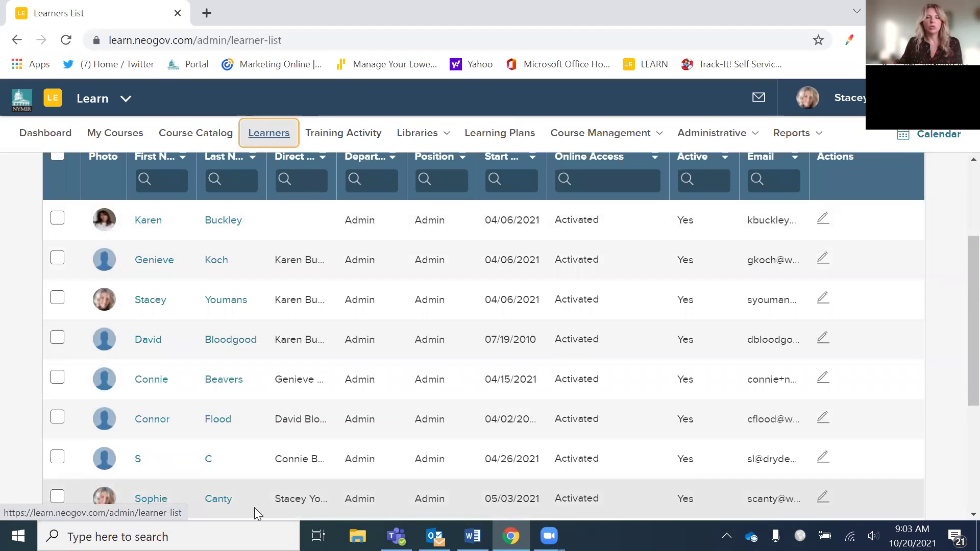
pyautogui.scroll(-2, 633, 495)
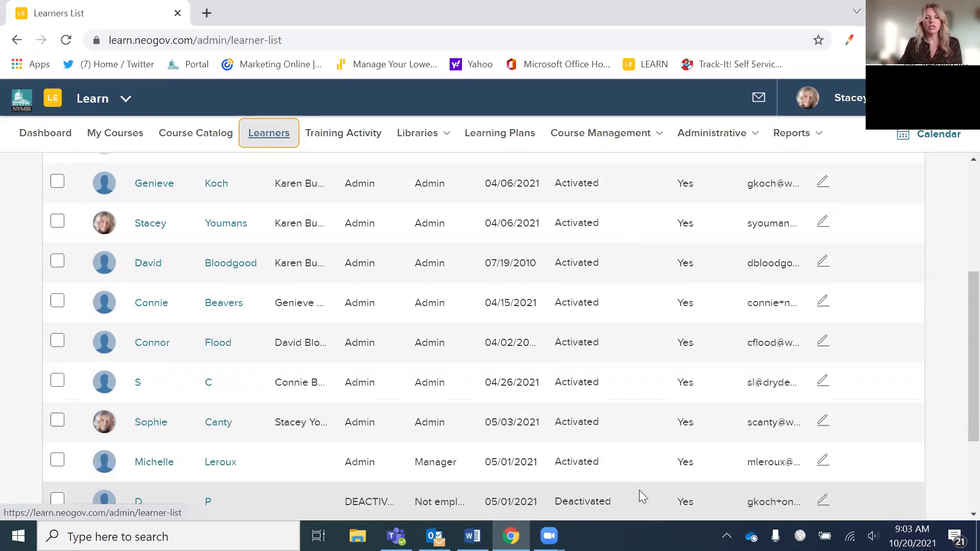
# - Open the learner's Edit Employee form and browse the Direct Manager list without picking anyone
pyautogui.click(822, 461)
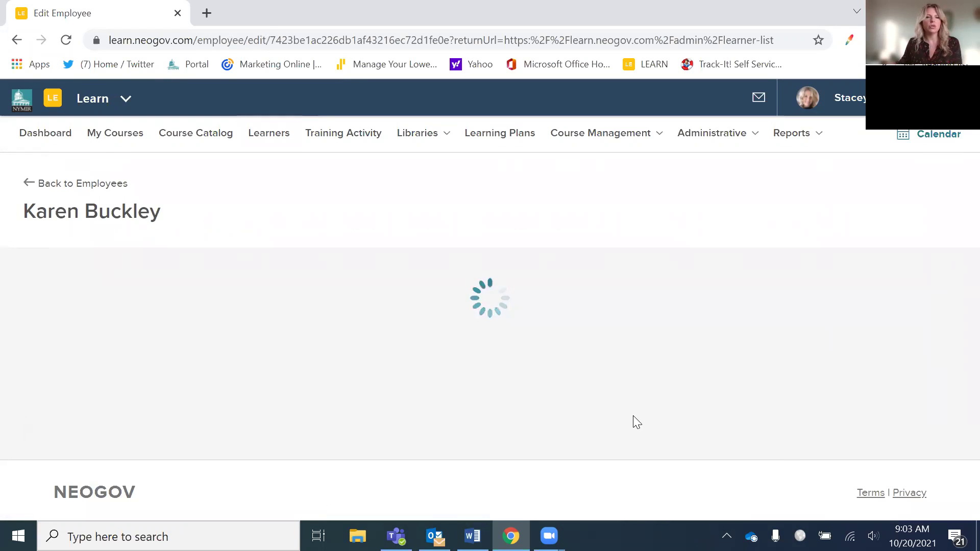
pyautogui.scroll(-3, 530, 403)
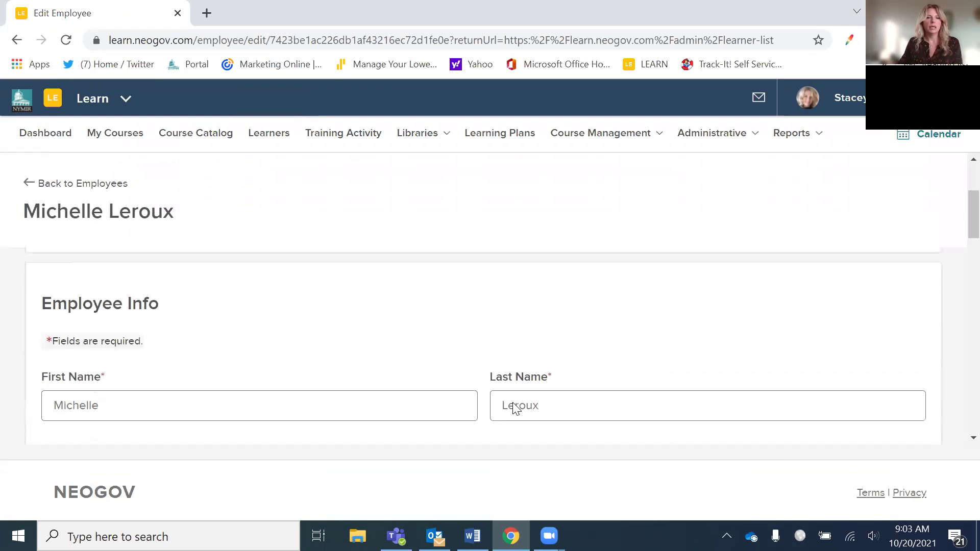
pyautogui.scroll(-10, 513, 402)
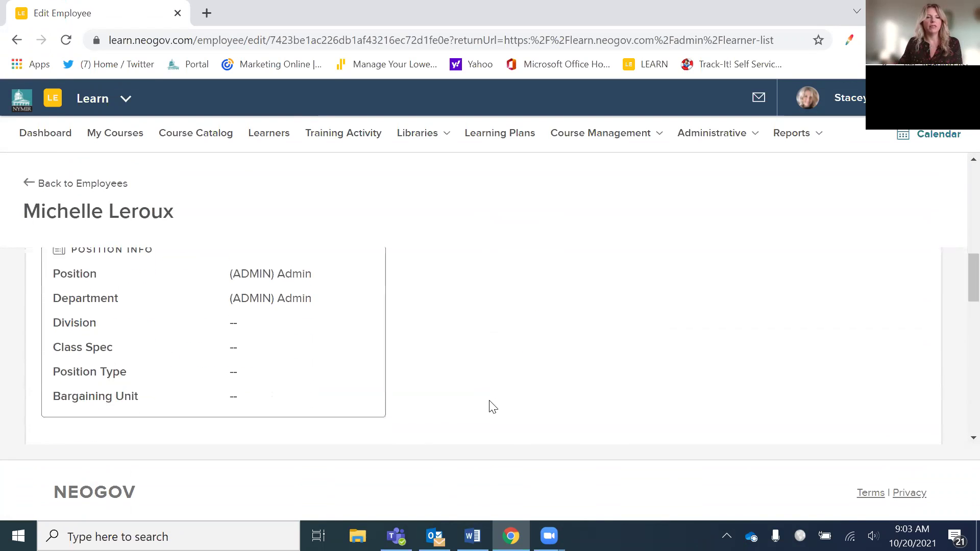
pyautogui.click(474, 416)
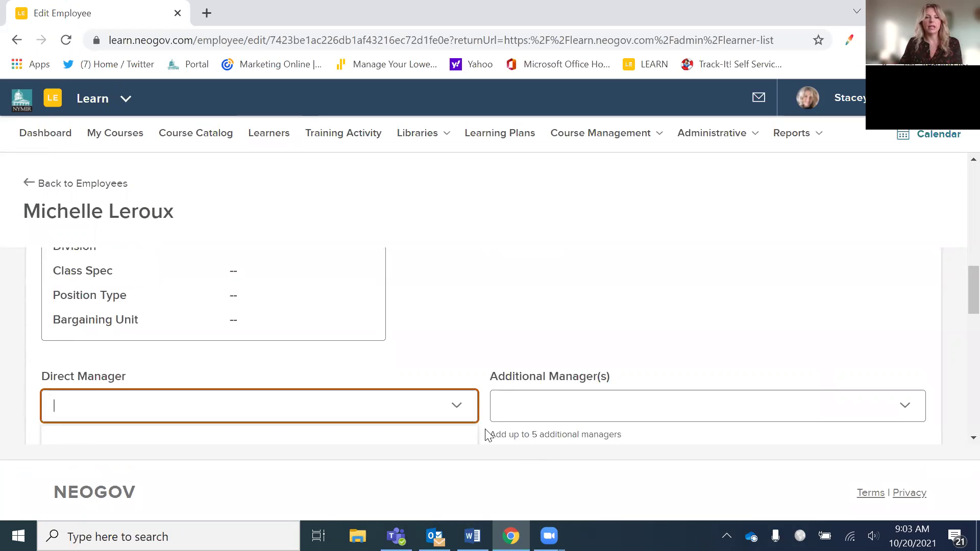
pyautogui.scroll(-5, 452, 400)
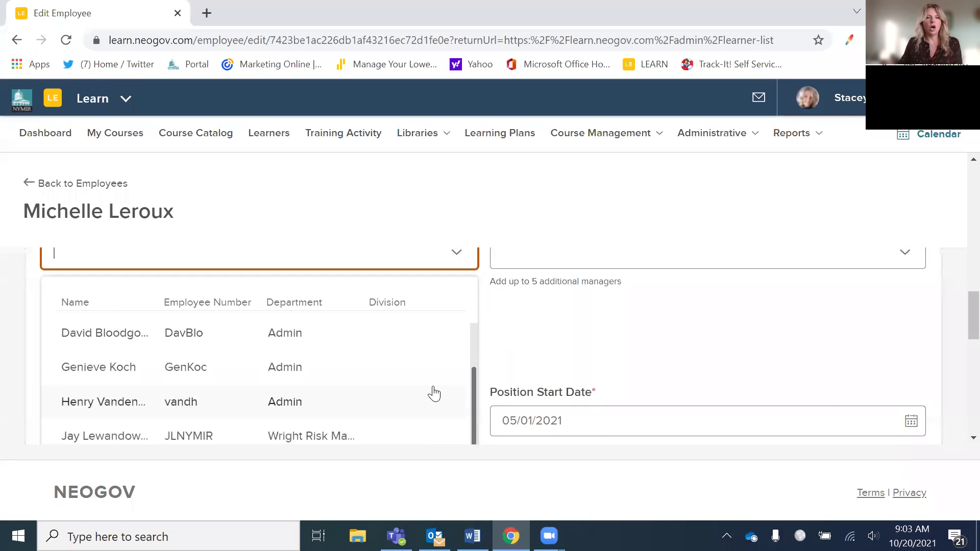
pyautogui.scroll(-1, 434, 393)
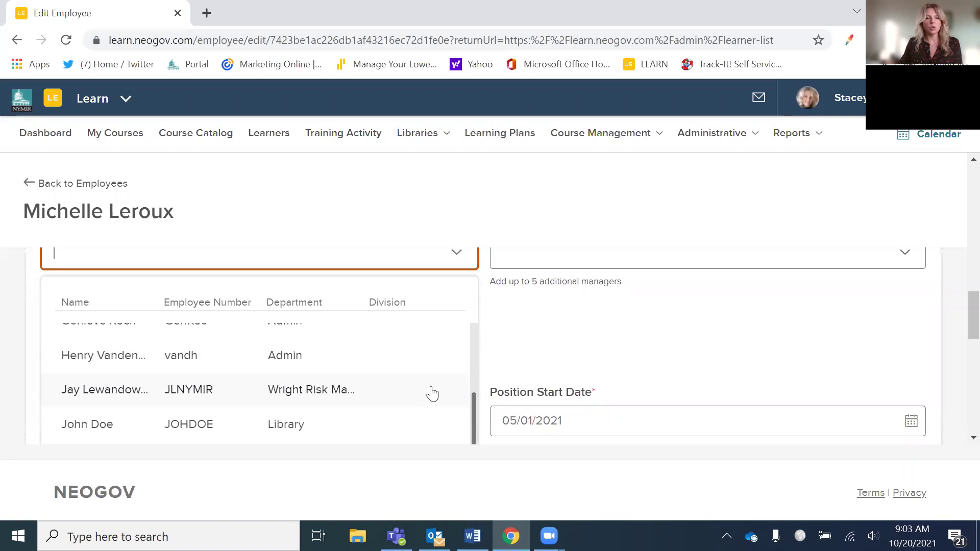
pyautogui.scroll(3, 432, 393)
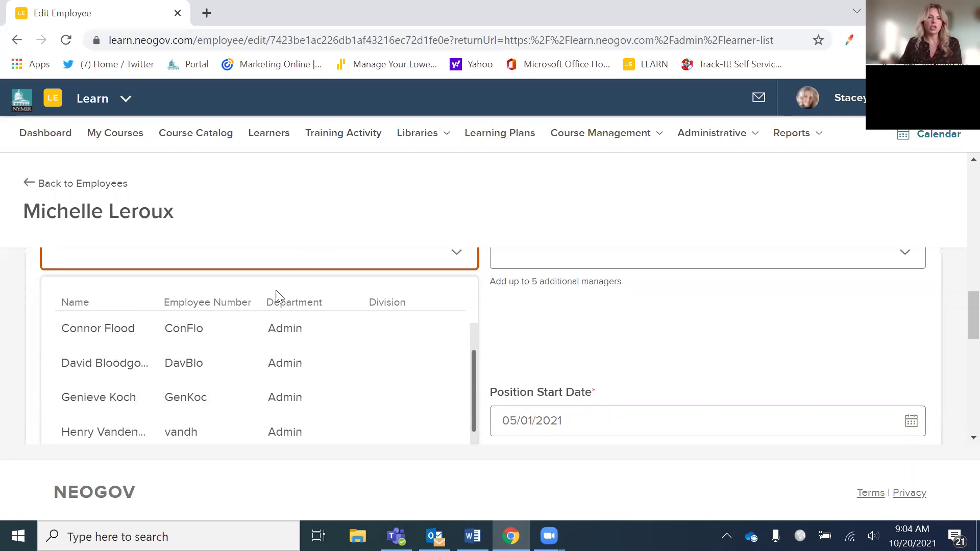
pyautogui.scroll(2, 389, 324)
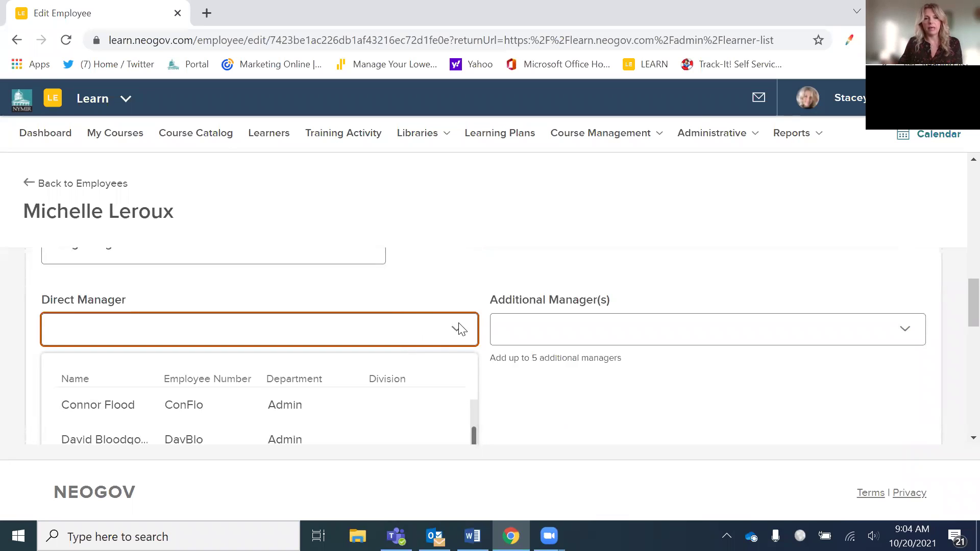
pyautogui.click(556, 238)
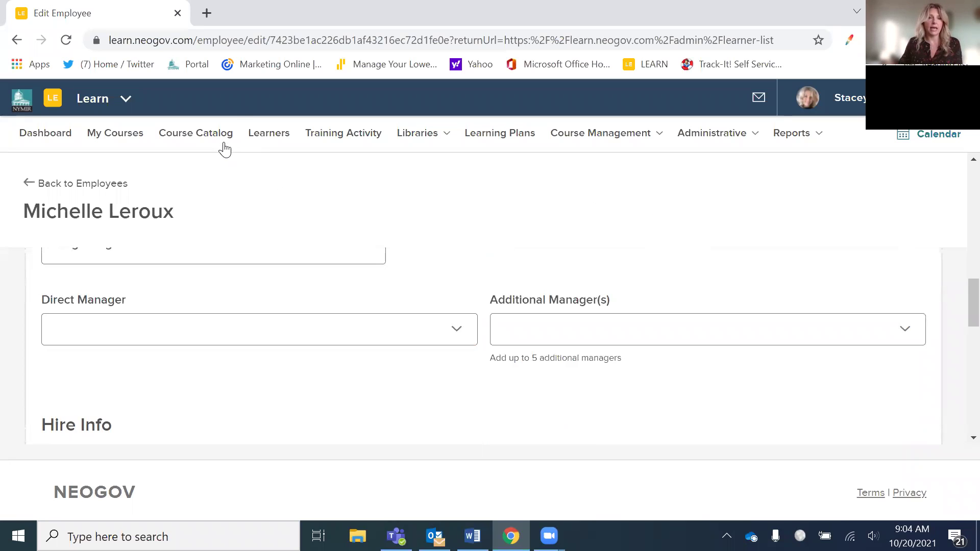
# - Go to the Course Catalog and browse the course cards
pyautogui.click(219, 136)
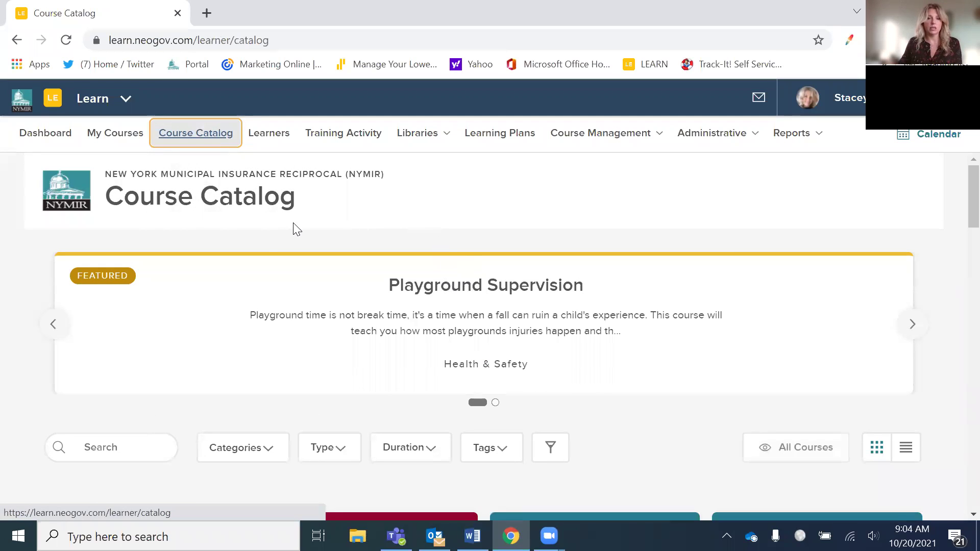
pyautogui.scroll(-2, 592, 447)
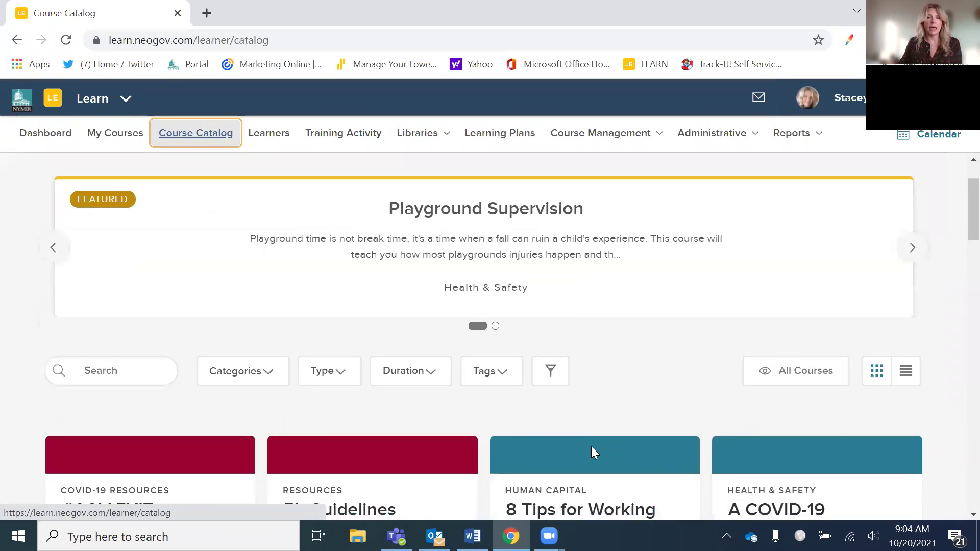
pyautogui.scroll(-2, 601, 409)
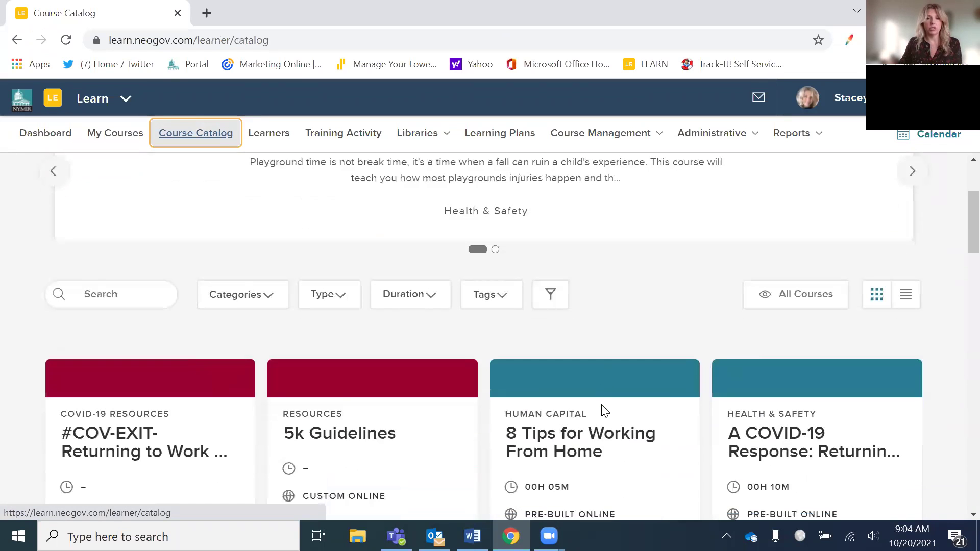
pyautogui.scroll(-5, 593, 388)
pyautogui.scroll(4, 565, 383)
pyautogui.scroll(-4, 561, 383)
pyautogui.scroll(5, 560, 383)
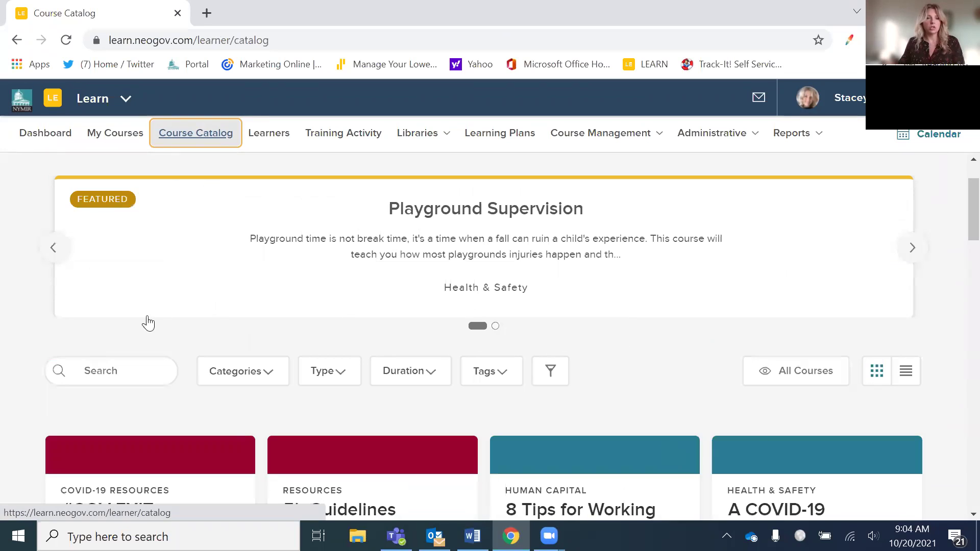
# - Search the catalog for 'cyber' and open Cyber Security: Best Practices for At-Home Employees
pyautogui.click(107, 378)
pyautogui.write('cyber')
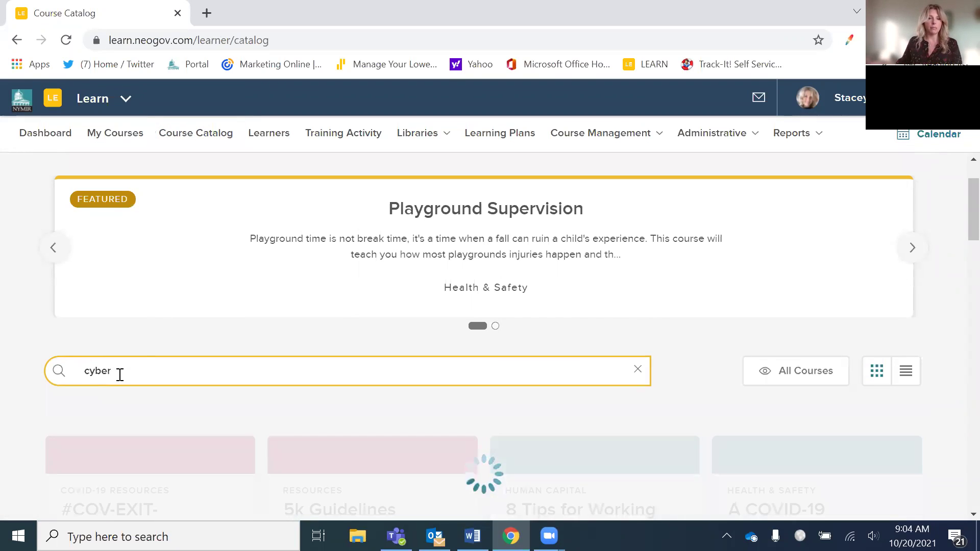
pyautogui.scroll(-3, 352, 439)
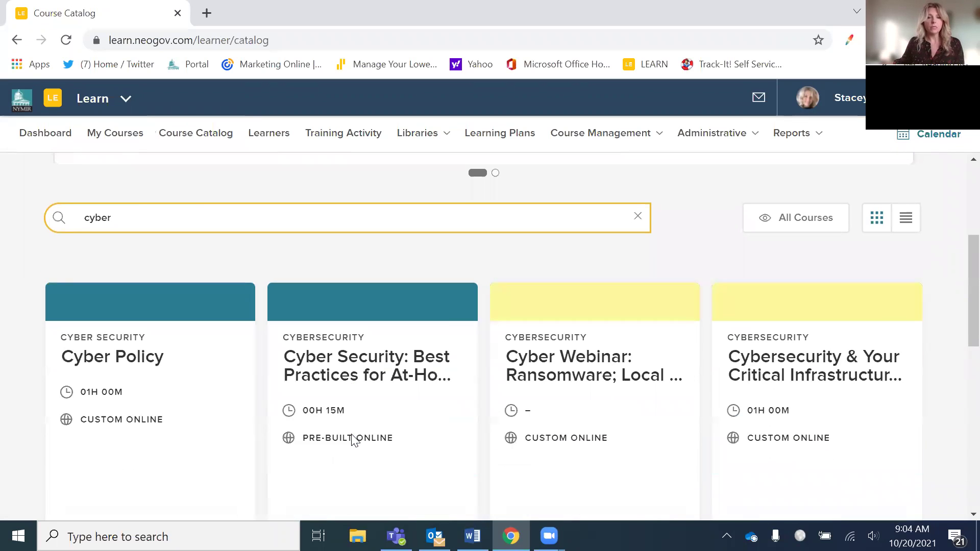
pyautogui.click(371, 379)
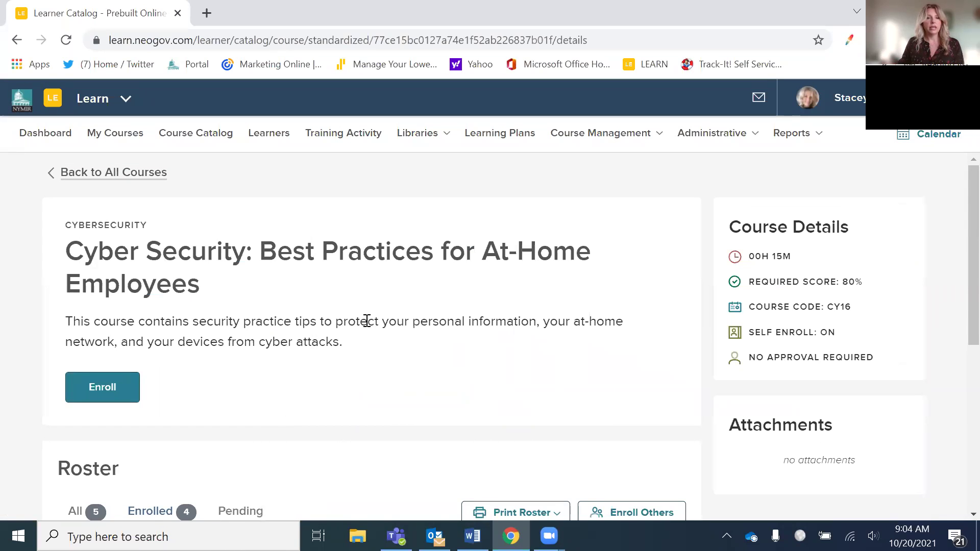
# - Enroll one chosen employee in the Cyber Security course and confirm the enrollment
pyautogui.scroll(-5, 372, 316)
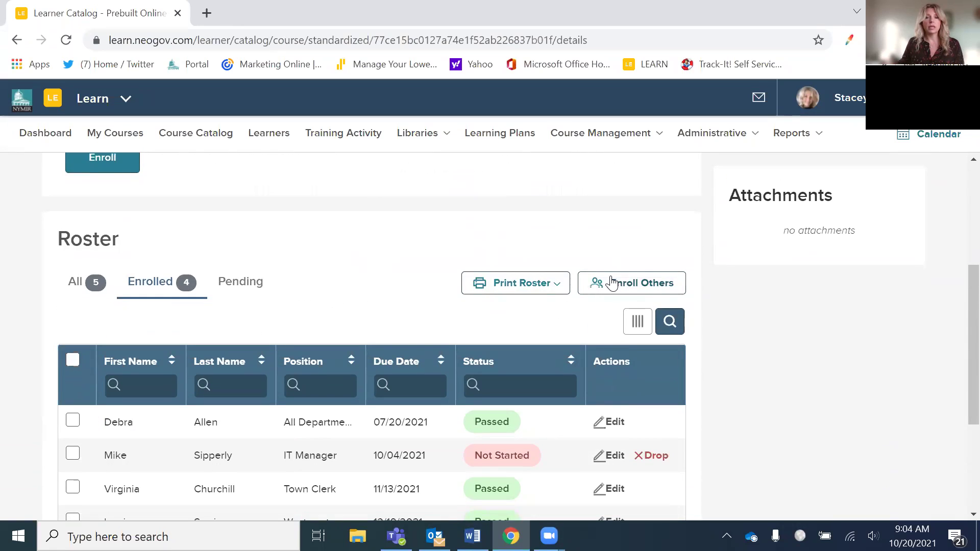
pyautogui.click(651, 289)
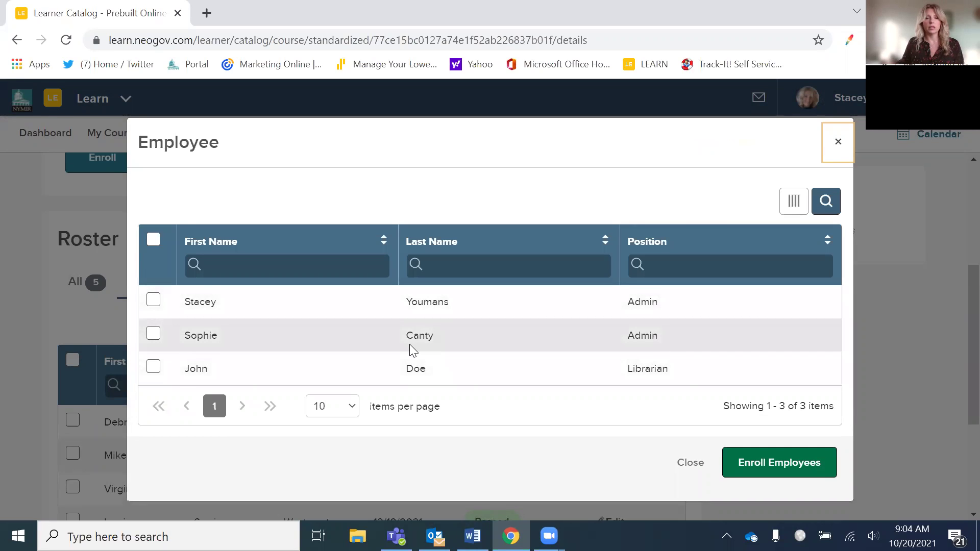
pyautogui.click(770, 364)
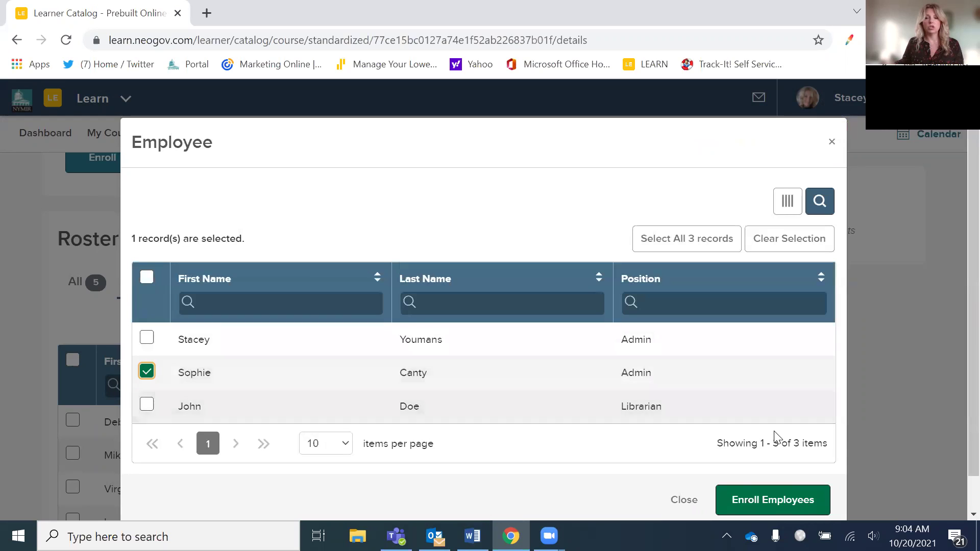
pyautogui.click(774, 505)
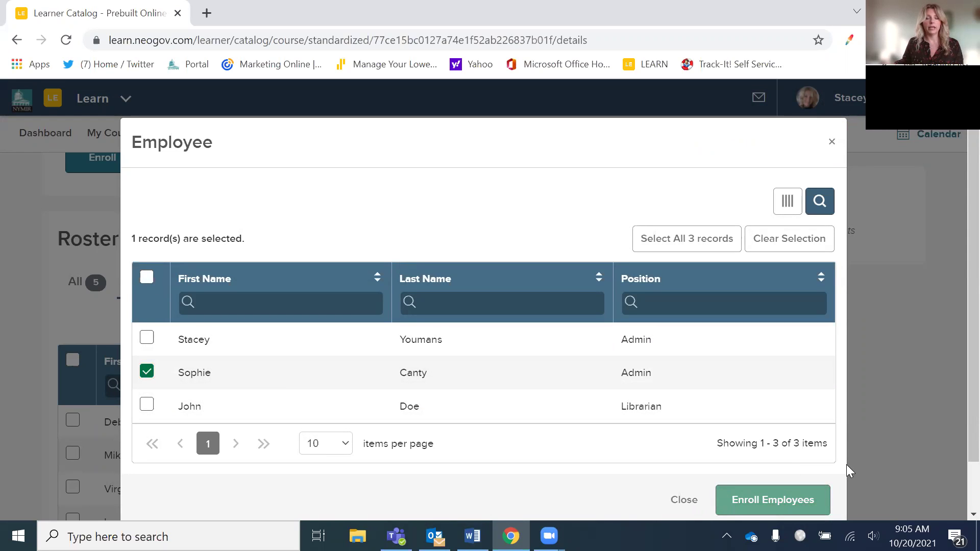
pyautogui.click(802, 497)
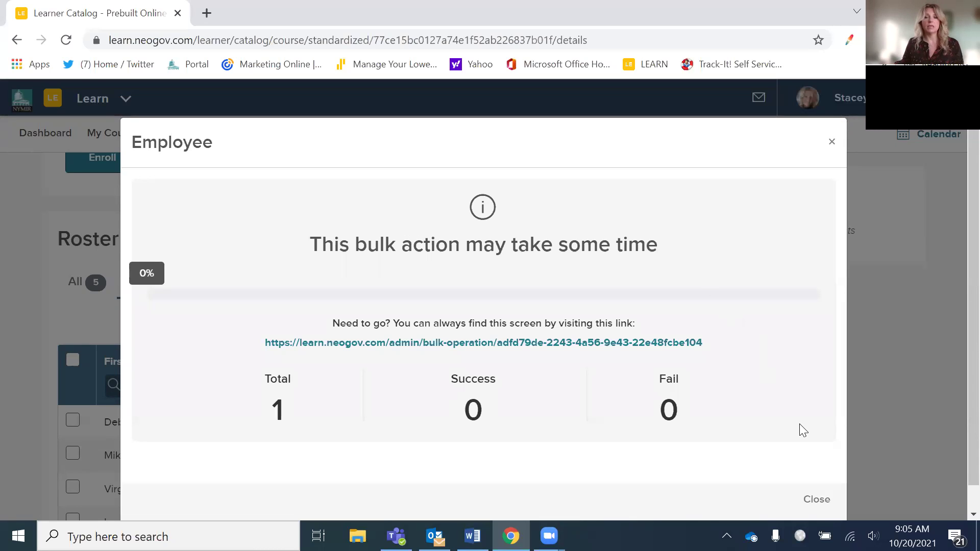
# - Dismiss the bulk enrollment progress window and go to the Admin Course Catalog
pyautogui.click(815, 500)
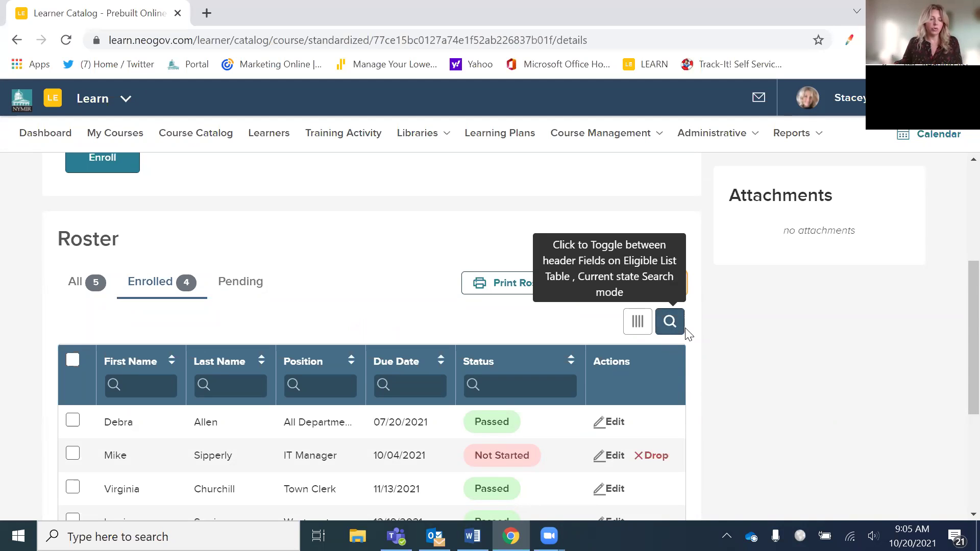
pyautogui.moveTo(628, 146)
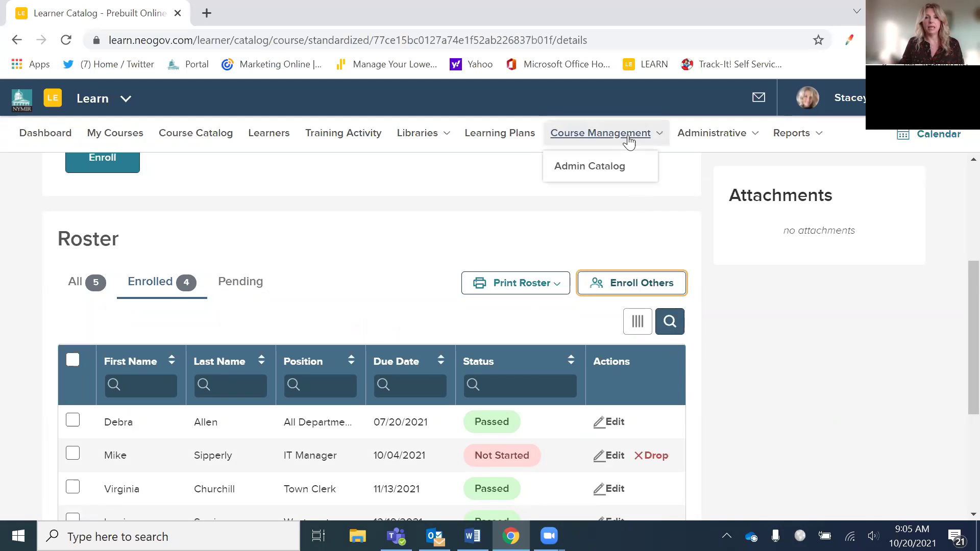
pyautogui.click(606, 168)
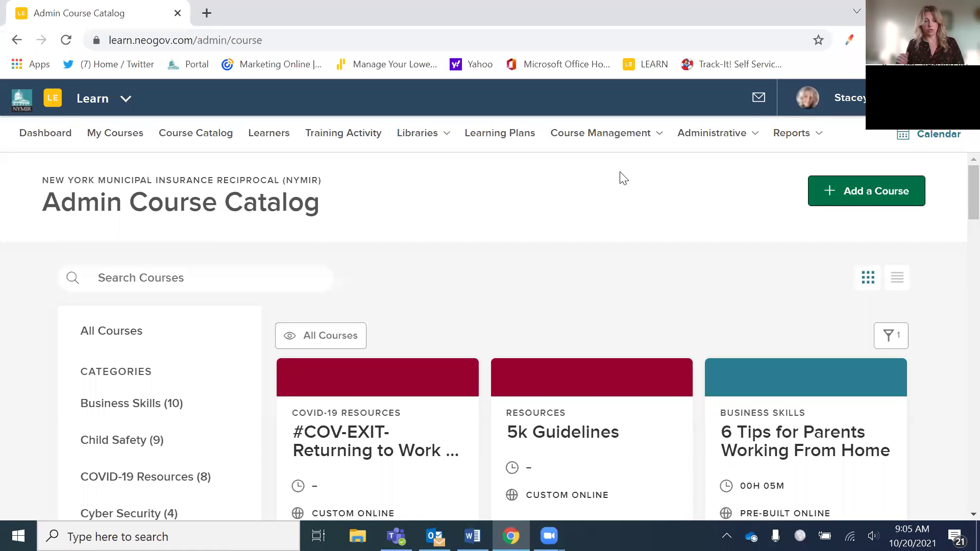
# - Search the admin catalog for 'cyb' and open Cybersecurity: Data Privacy and Safe Computing
pyautogui.click(227, 279)
pyautogui.write('cyber')
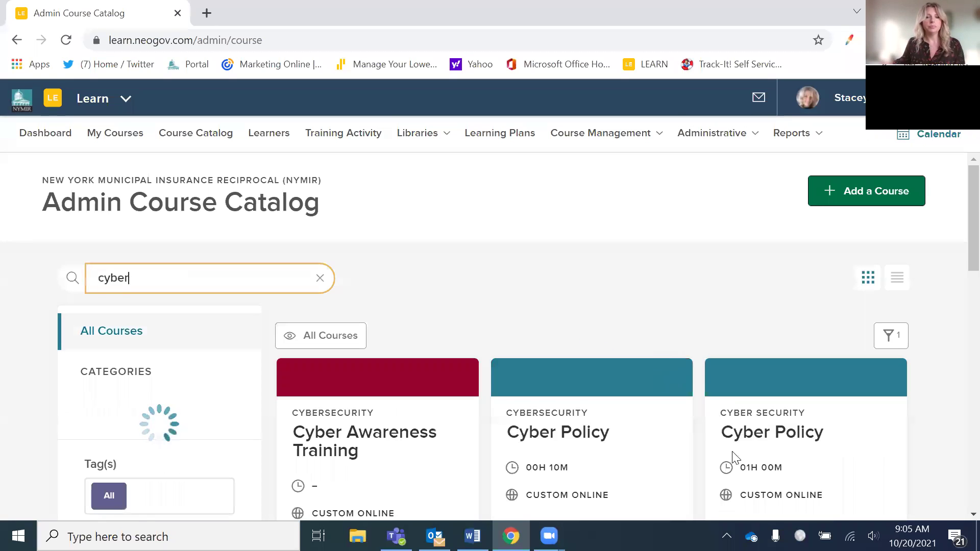
pyautogui.scroll(-6, 706, 441)
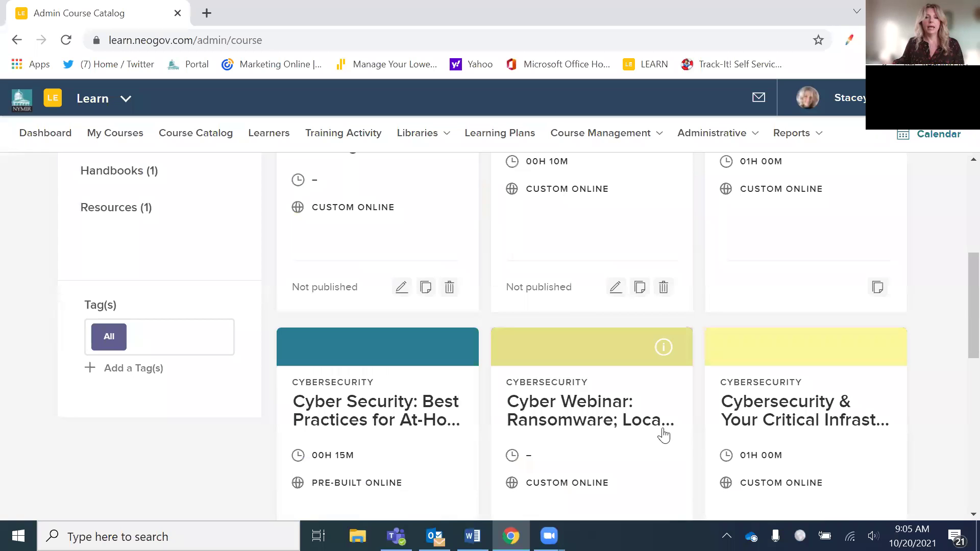
pyautogui.scroll(-4, 558, 437)
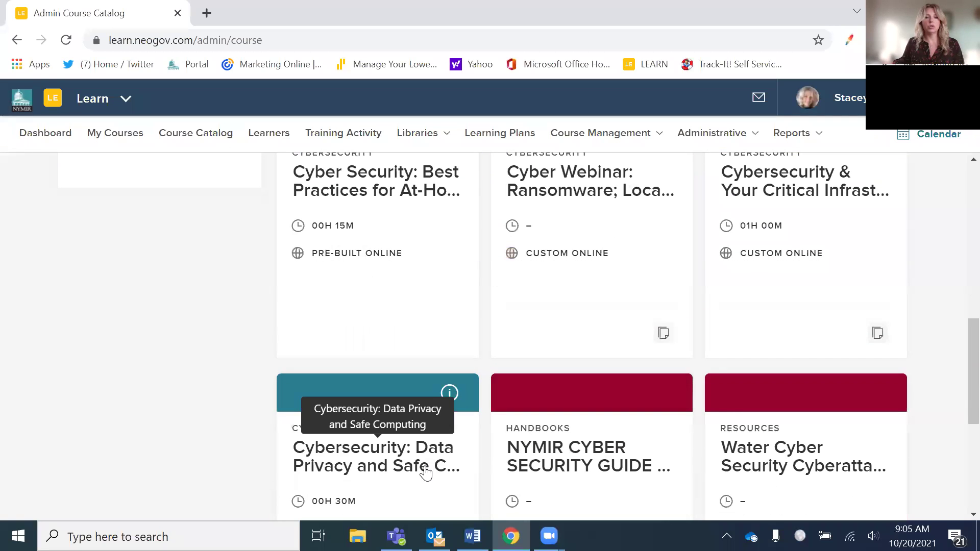
pyautogui.scroll(-2, 429, 459)
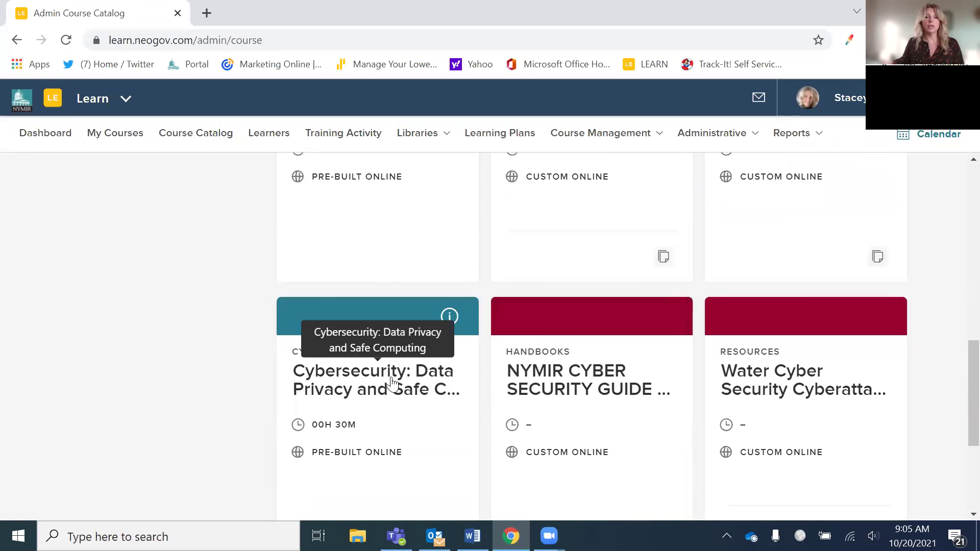
pyautogui.click(403, 390)
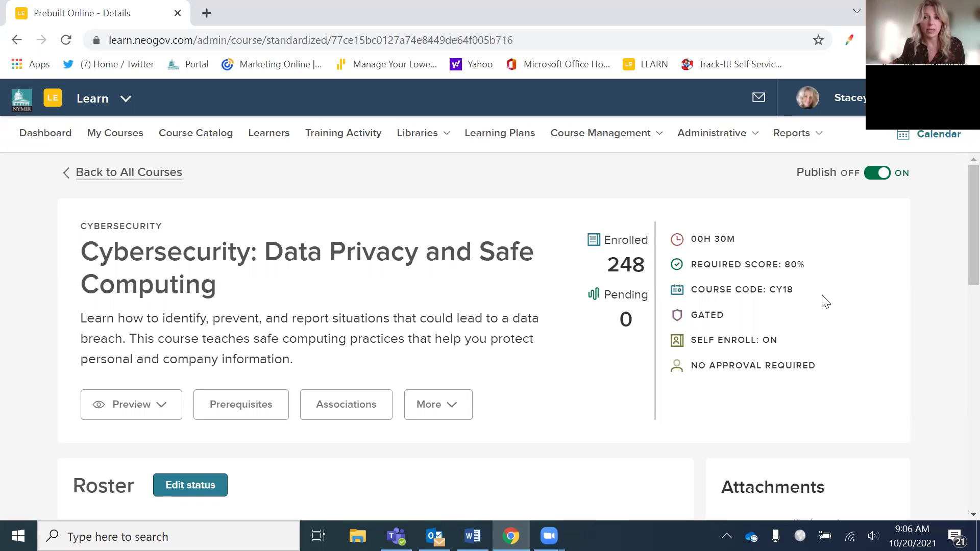
# - Highlight the course code CY18 and look over the course details
pyautogui.moveTo(699, 289); pyautogui.dragTo(797, 294)
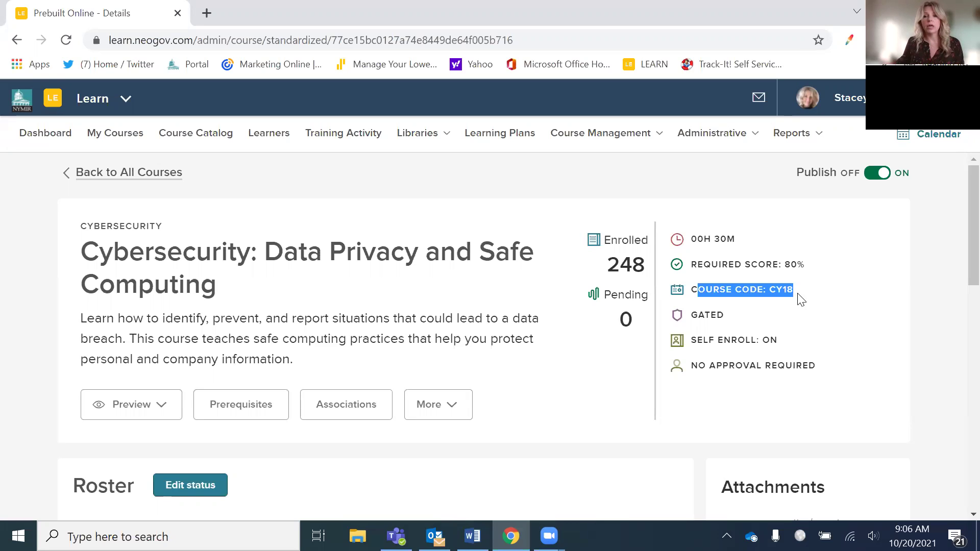
pyautogui.click(835, 335)
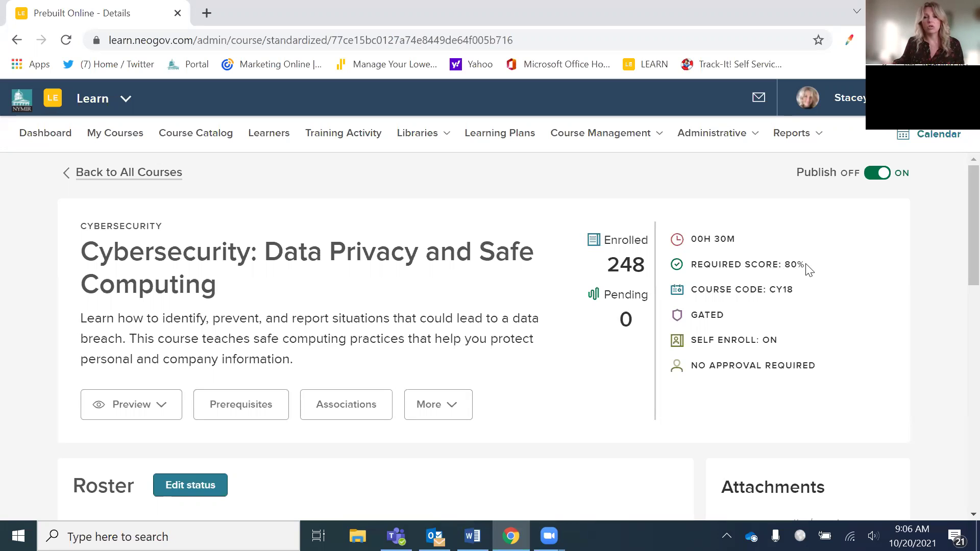
pyautogui.scroll(-2, 738, 380)
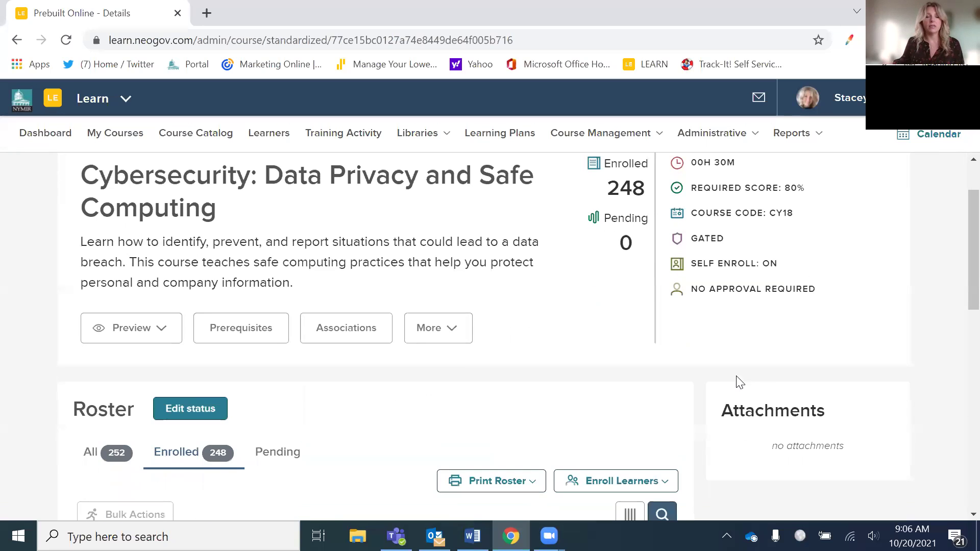
pyautogui.scroll(-1, 720, 375)
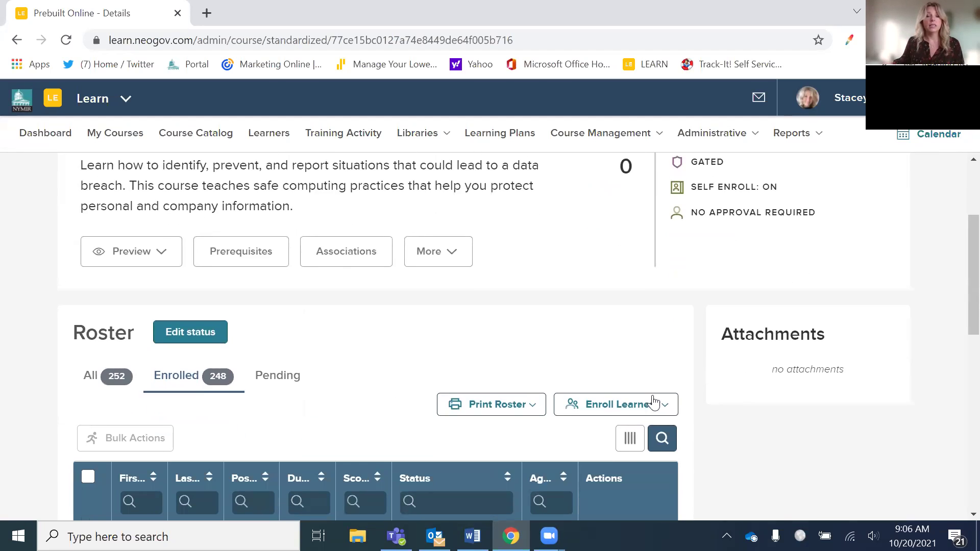
# - Browse the Enroll Learners employee list without enrolling anyone, then go to the Learners List
pyautogui.click(594, 404)
pyautogui.scroll(-1, 604, 387)
pyautogui.click(604, 380)
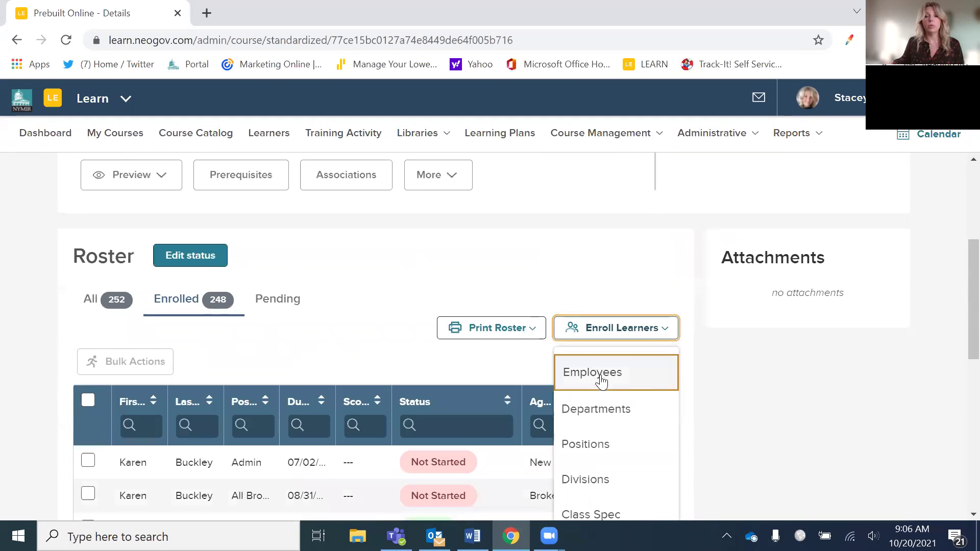
pyautogui.scroll(-5, 547, 306)
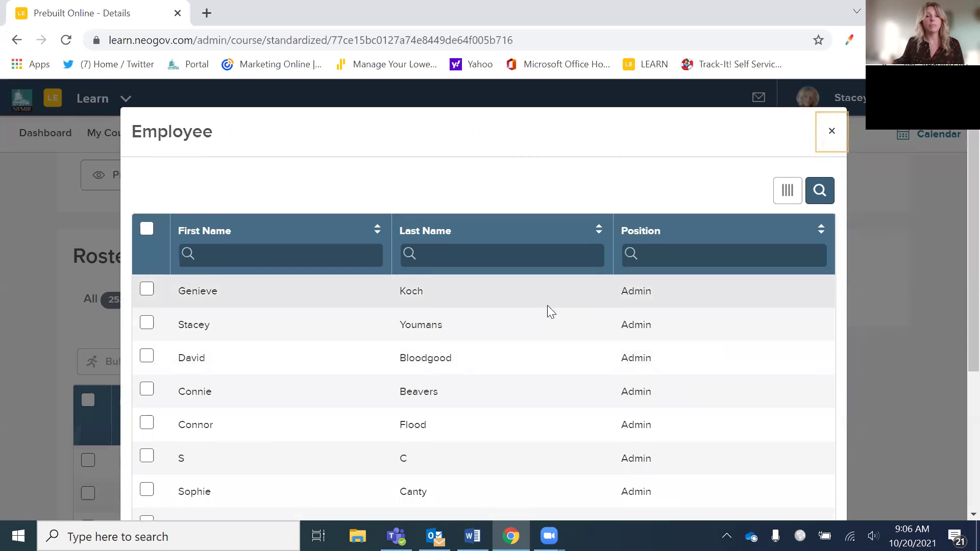
pyautogui.scroll(3, 484, 351)
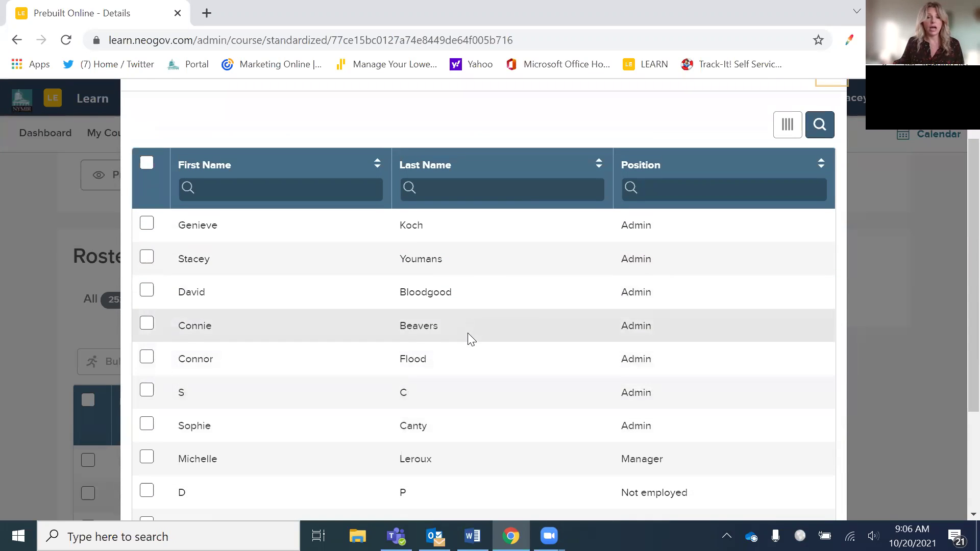
pyautogui.scroll(-2, 468, 334)
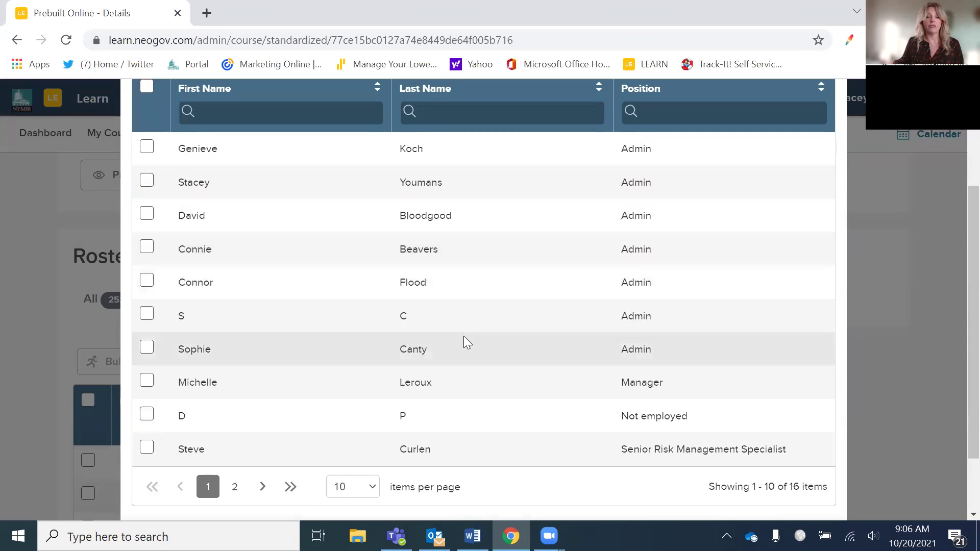
pyautogui.scroll(3, 592, 221)
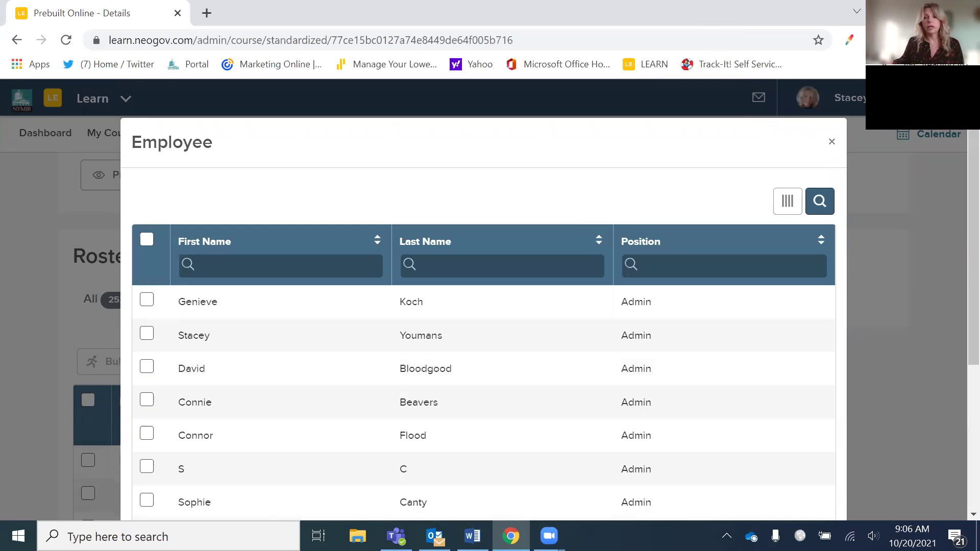
pyautogui.click(830, 143)
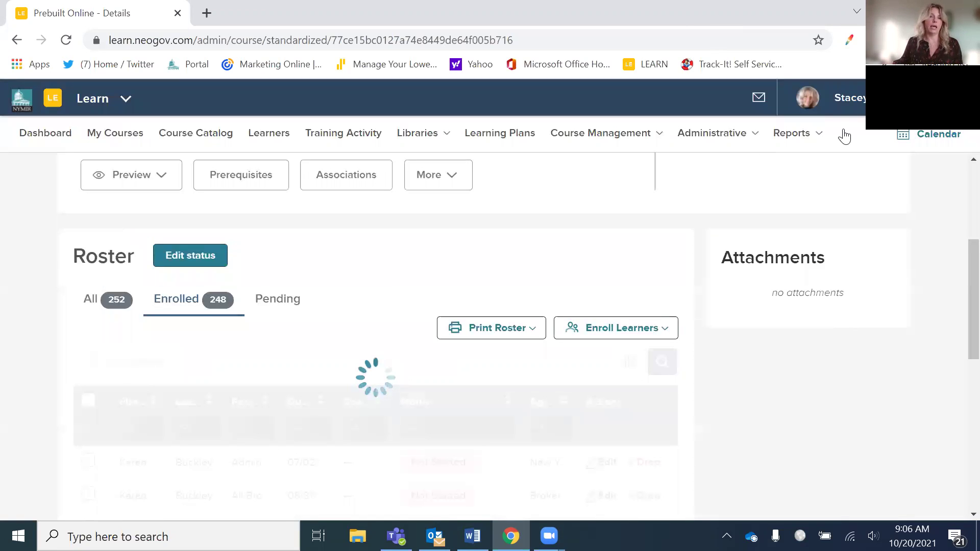
pyautogui.click(294, 136)
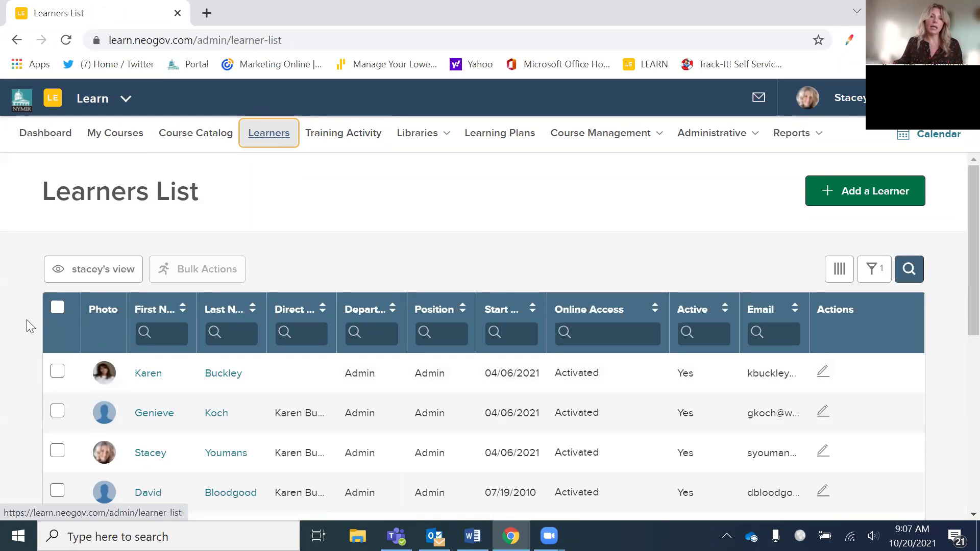
# - Tick the current page of learners, then extend the selection to all 17 records
pyautogui.click(57, 307)
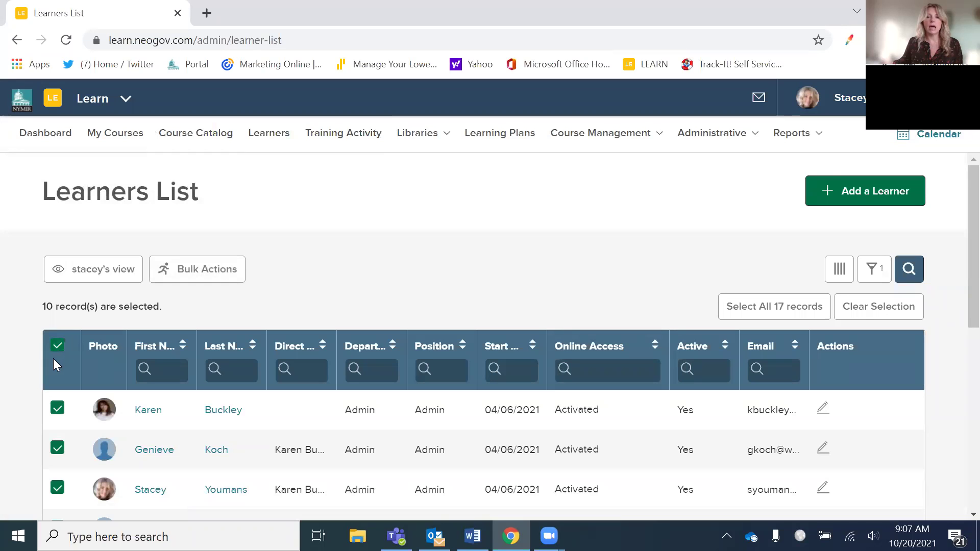
pyautogui.scroll(-3, 300, 414)
pyautogui.scroll(-2, 277, 403)
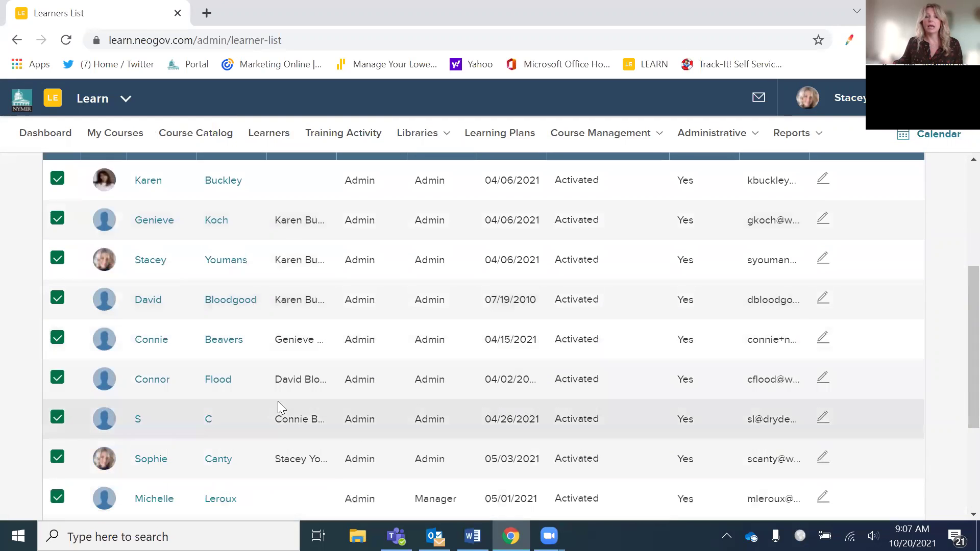
pyautogui.scroll(-3, 271, 398)
pyautogui.scroll(5, 267, 392)
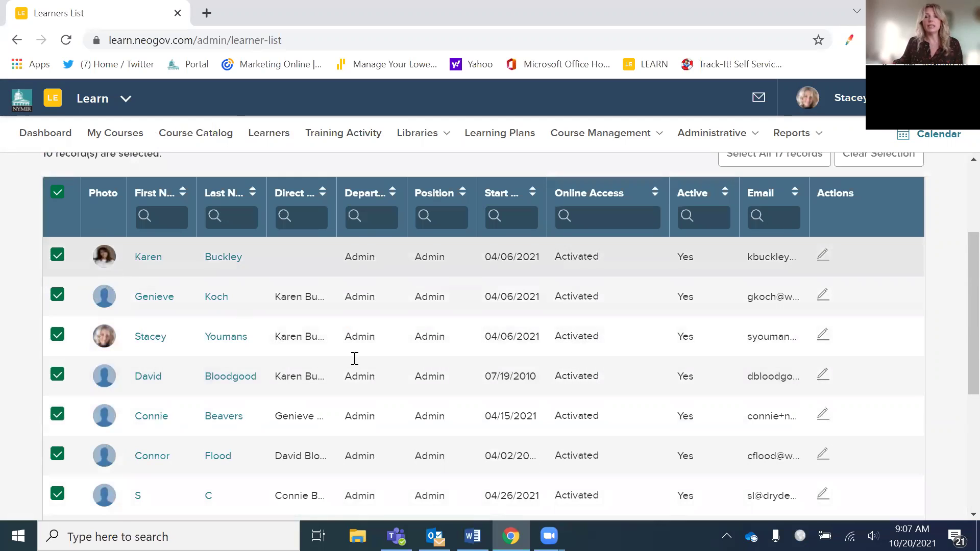
pyautogui.scroll(2, 373, 377)
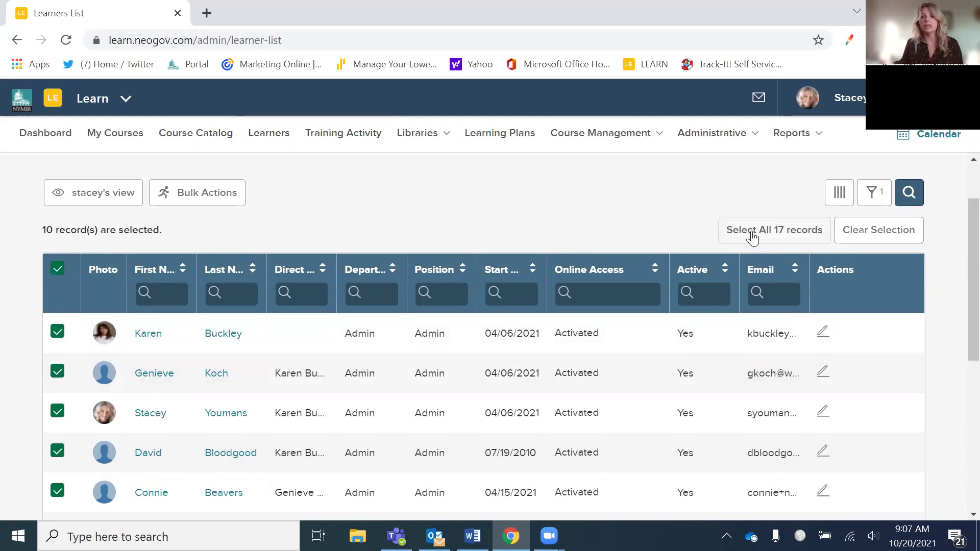
pyautogui.click(753, 236)
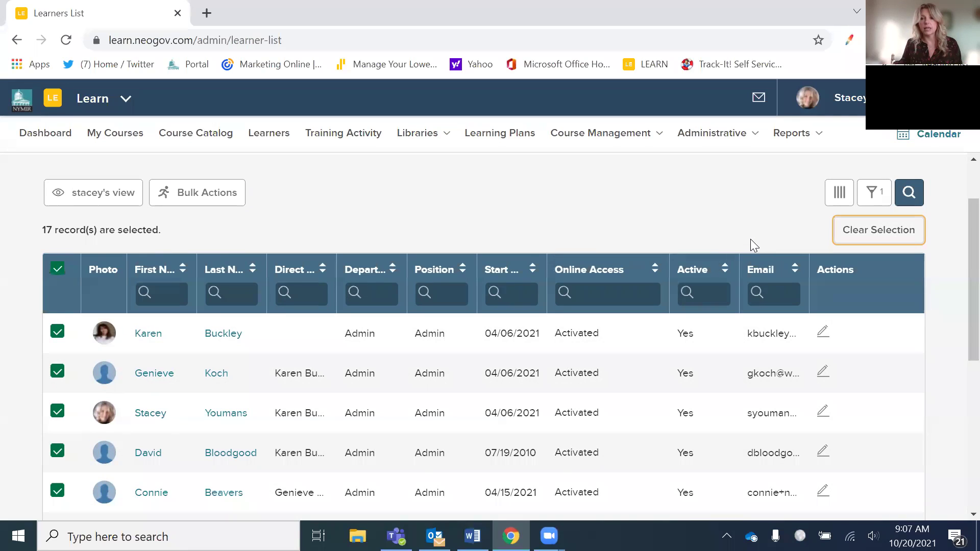
pyautogui.click(207, 200)
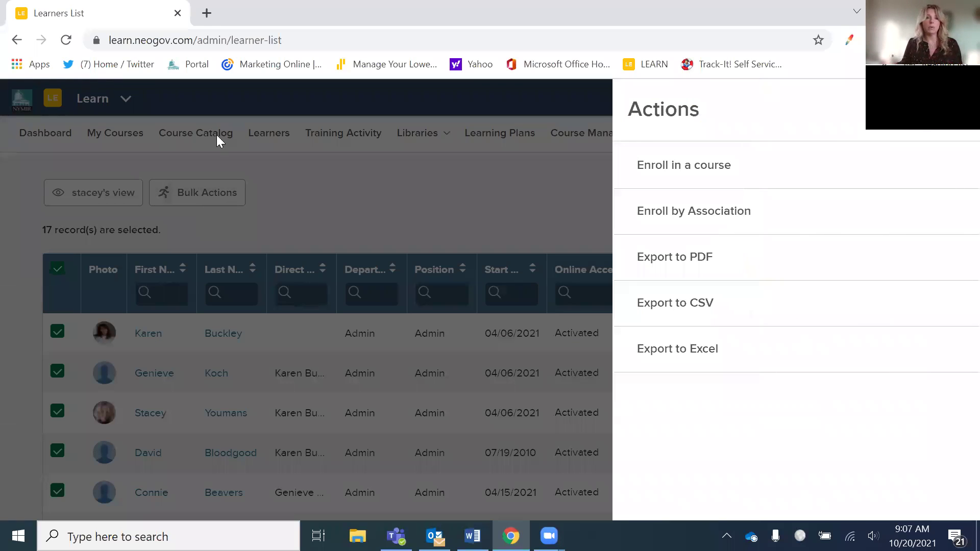
pyautogui.click(713, 182)
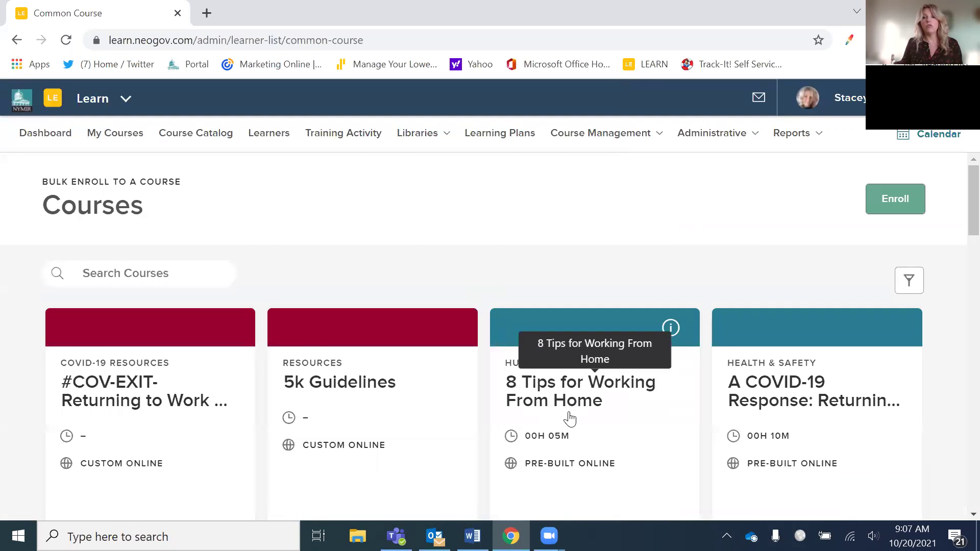
pyautogui.scroll(-3, 570, 419)
pyautogui.scroll(3, 560, 406)
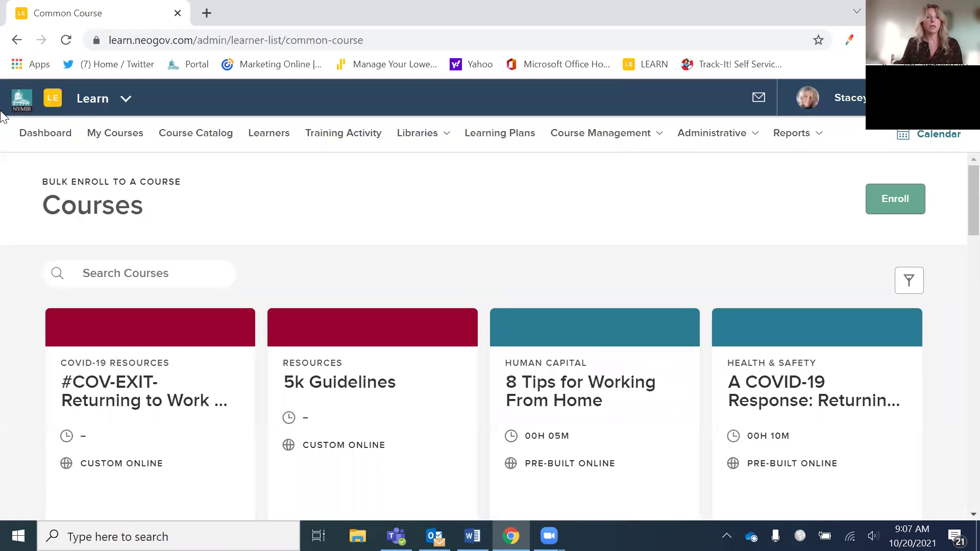
pyautogui.click(16, 41)
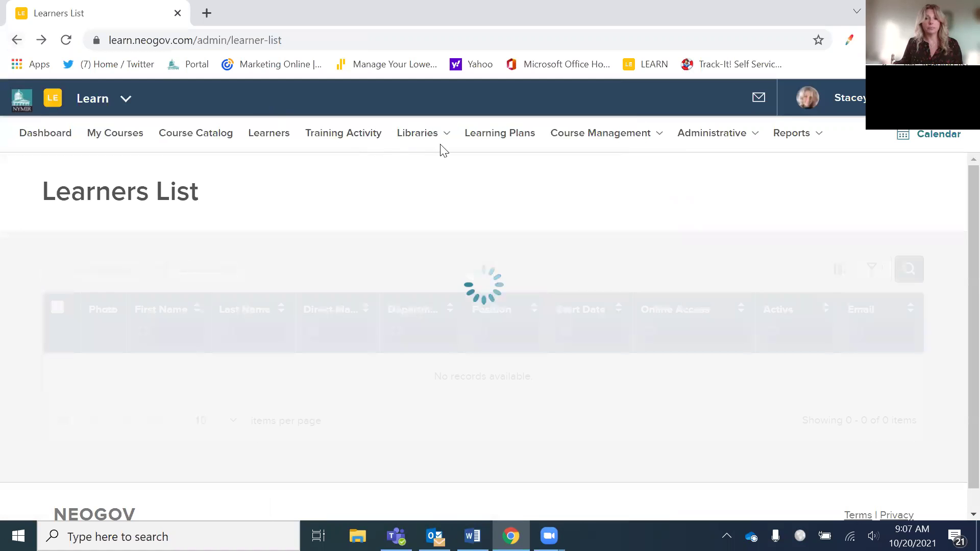
# - Select all 17 learners, export them to Excel and open Learners List (2).xlsx
pyautogui.click(66, 310)
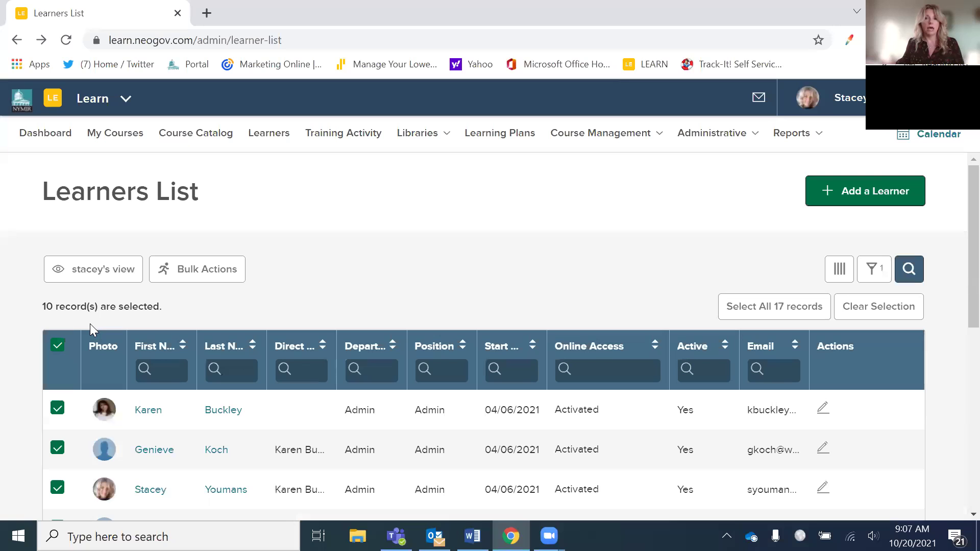
pyautogui.click(812, 308)
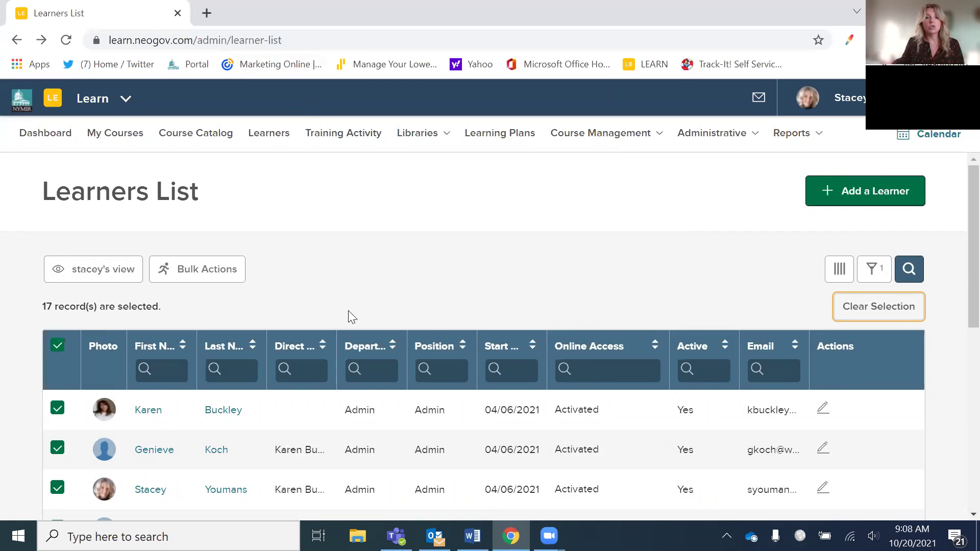
pyautogui.click(201, 270)
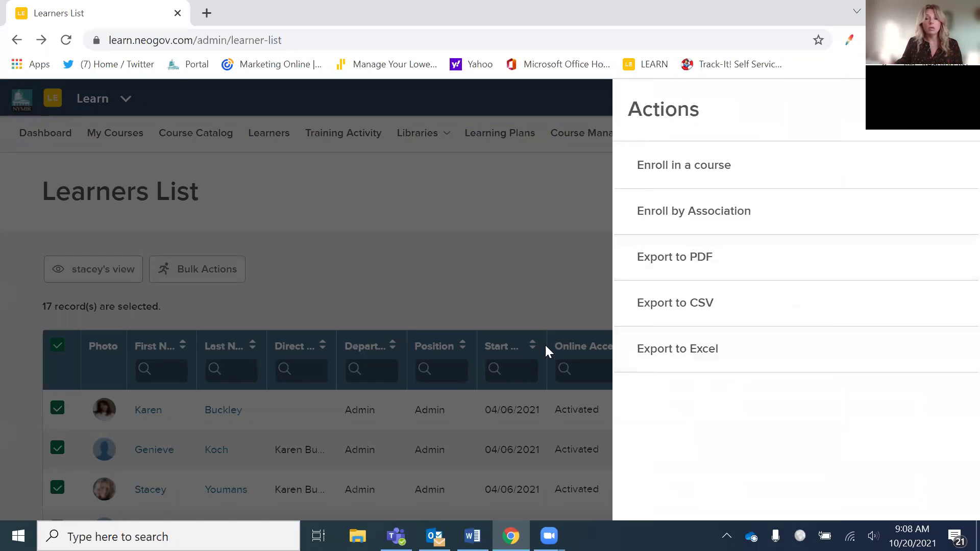
pyautogui.click(713, 359)
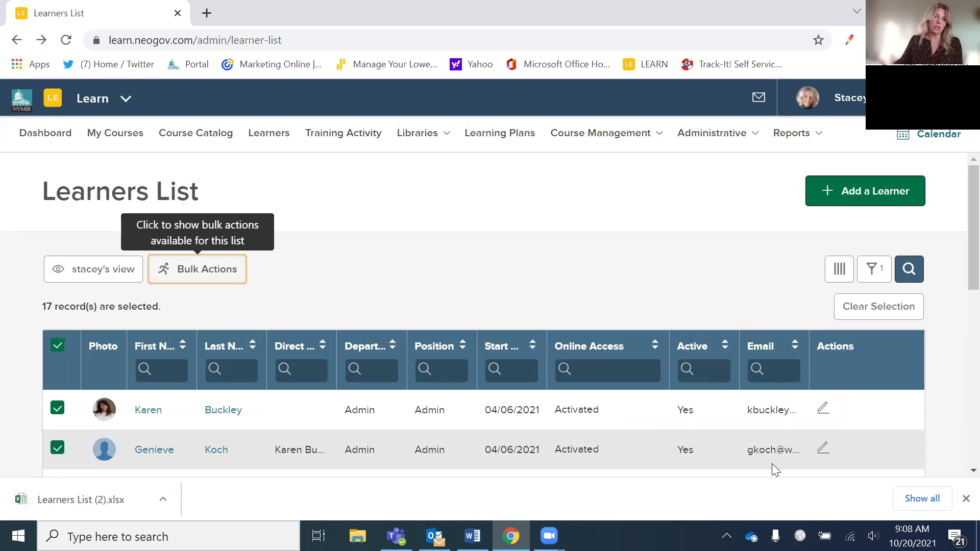
pyautogui.click(88, 508)
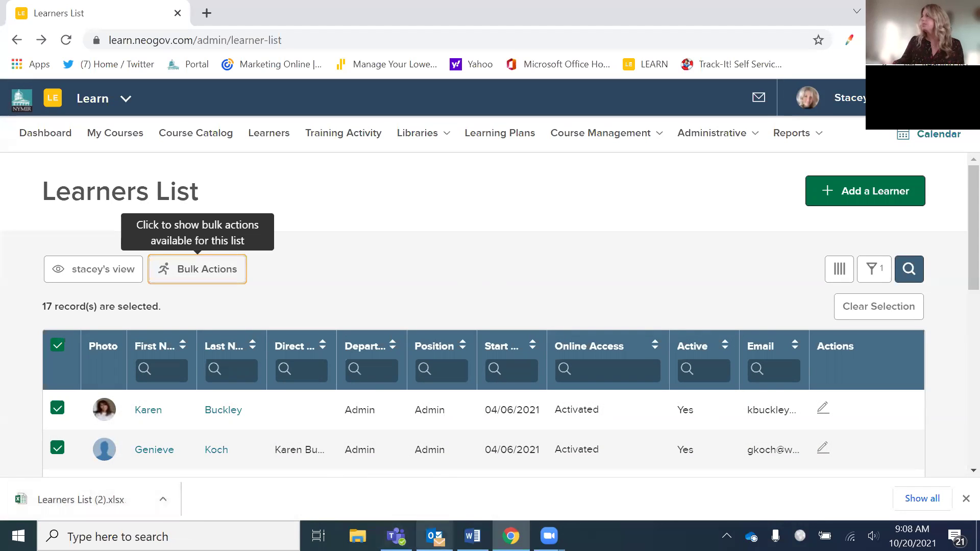
pyautogui.click(103, 500)
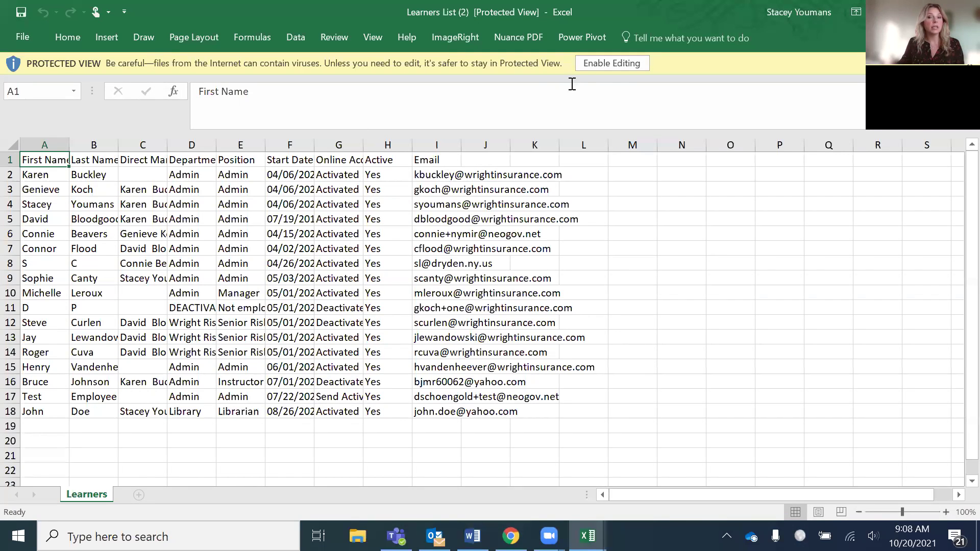
# - Enable editing, autofit the Online Access column, then close the workbook unsaved and exit Excel
pyautogui.click(613, 65)
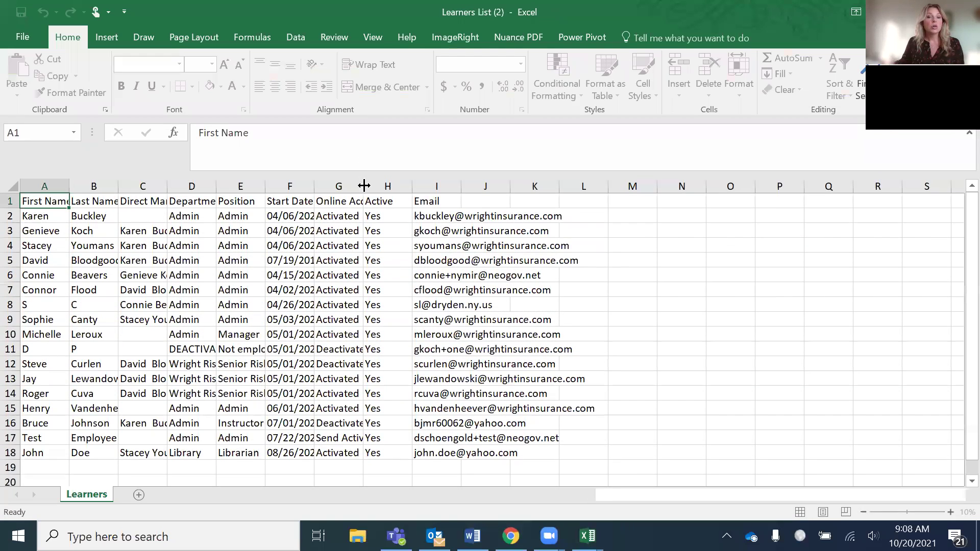
pyautogui.doubleClick(363, 187)
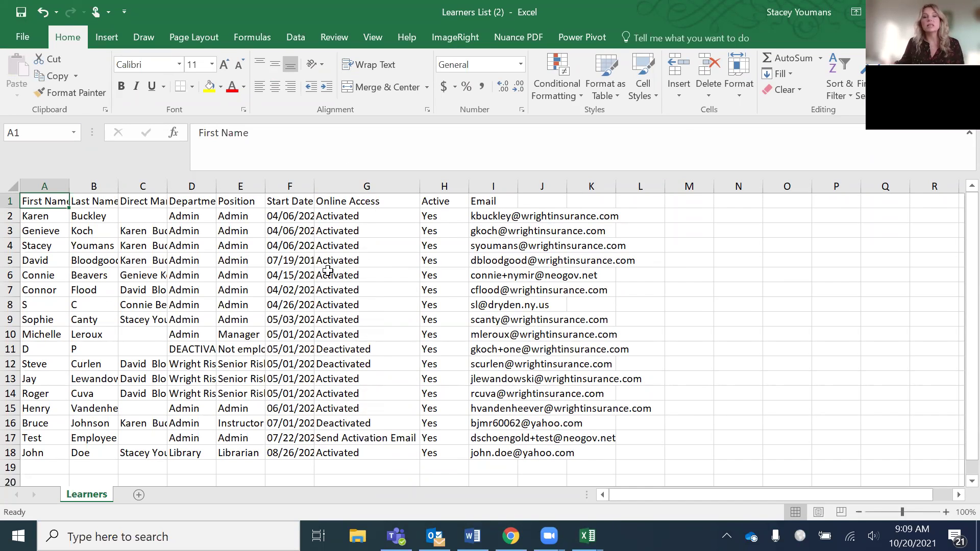
pyautogui.click(966, 11)
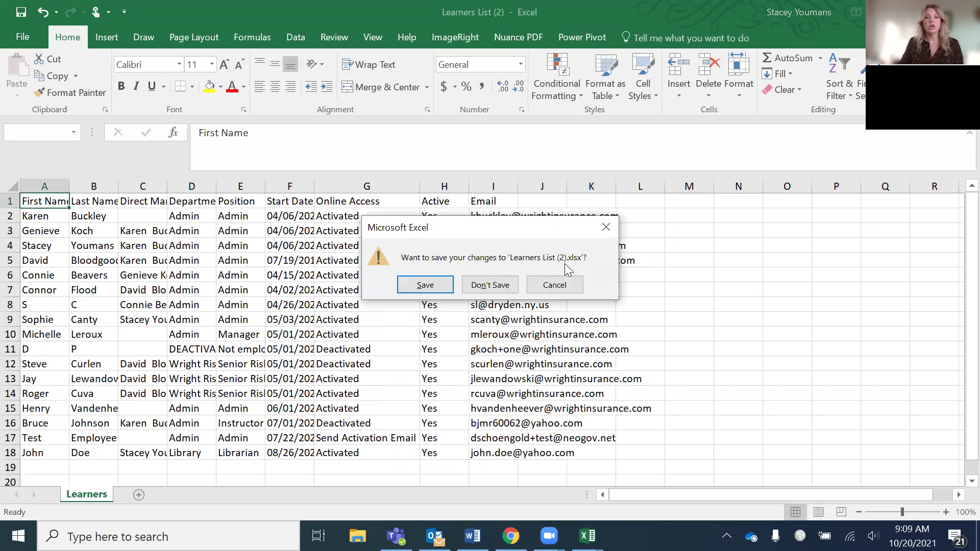
pyautogui.click(480, 284)
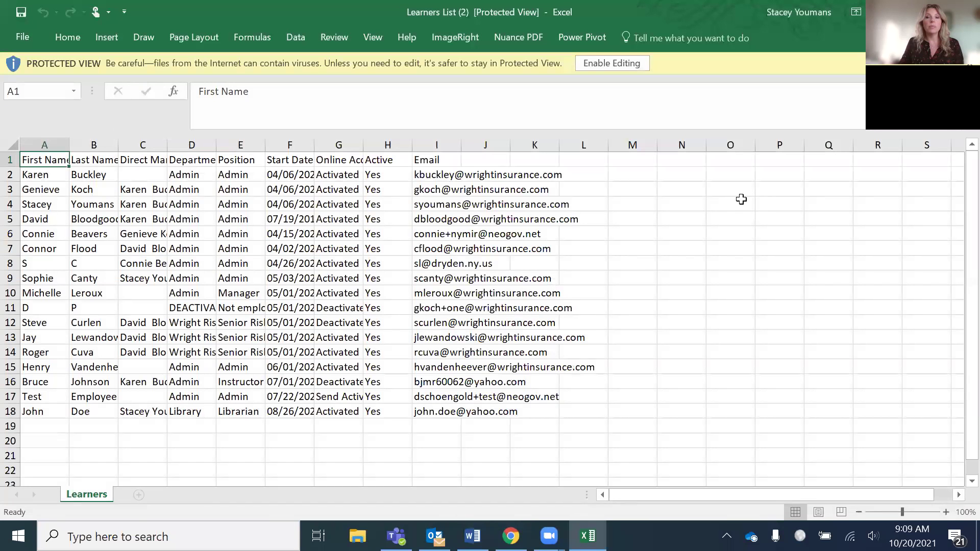
pyautogui.click(966, 12)
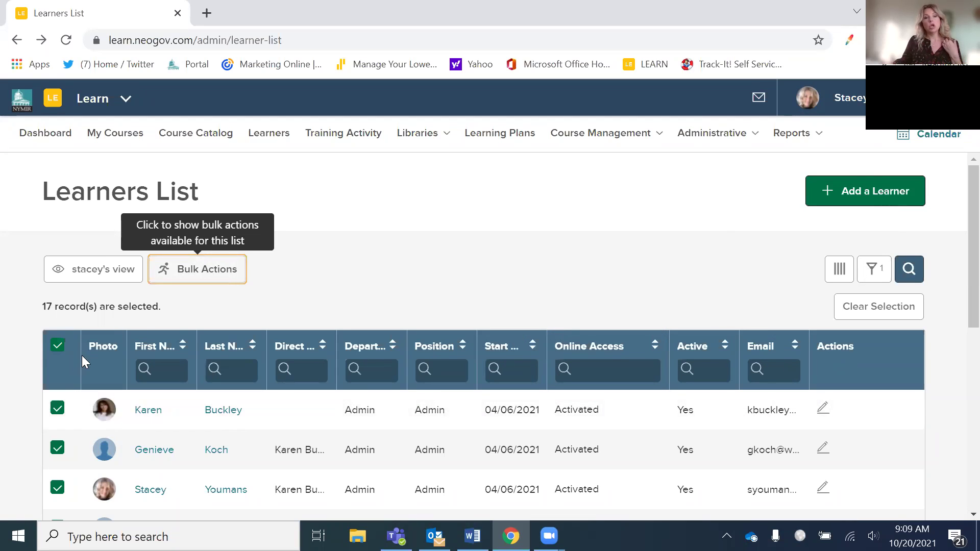
# - Uncheck Department in the Columns panel so the Learners List no longer shows it
pyautogui.click(841, 270)
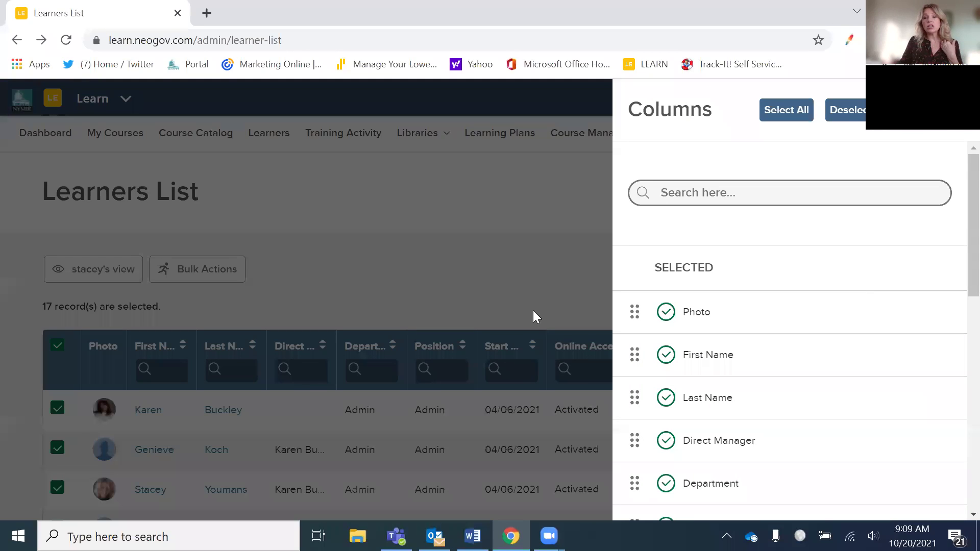
pyautogui.click(548, 250)
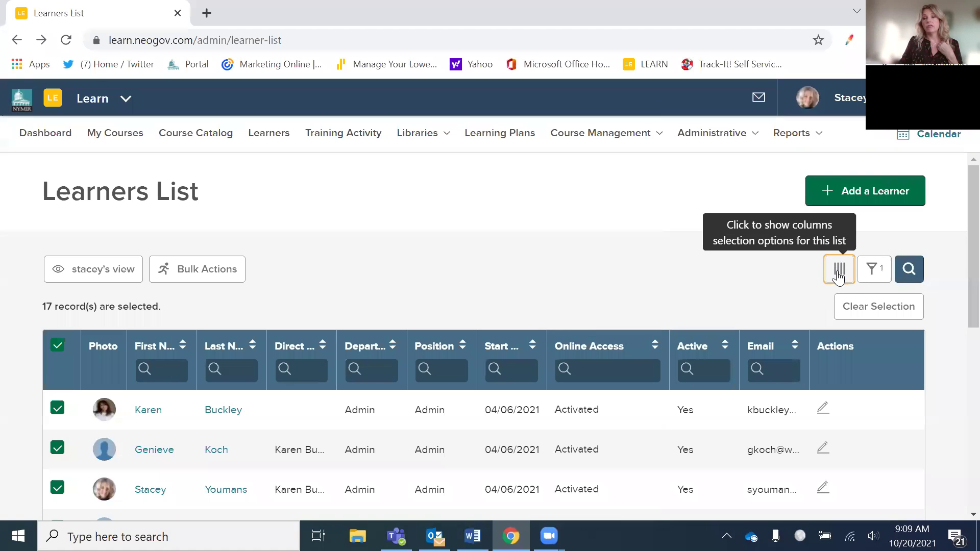
pyautogui.click(839, 275)
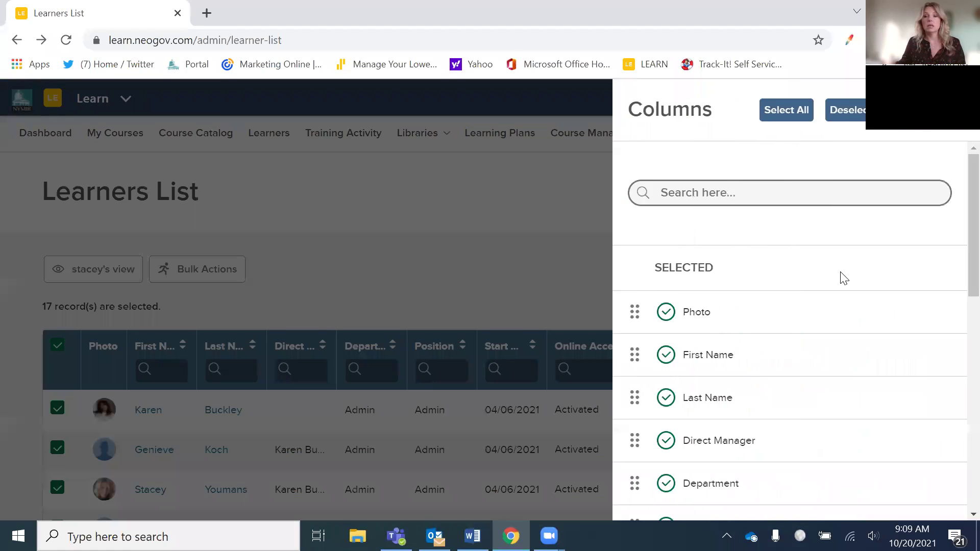
pyautogui.scroll(-10, 798, 335)
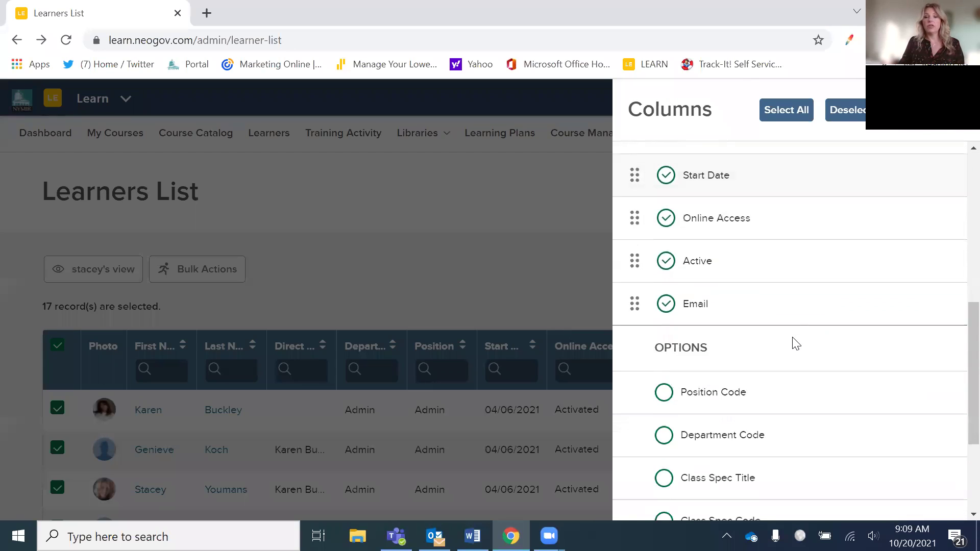
pyautogui.scroll(-1, 791, 345)
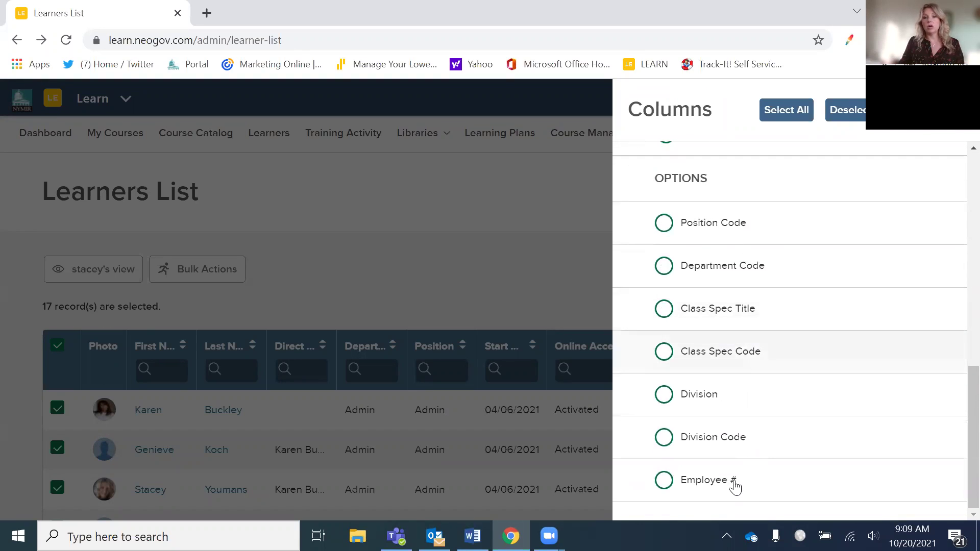
pyautogui.scroll(6, 843, 412)
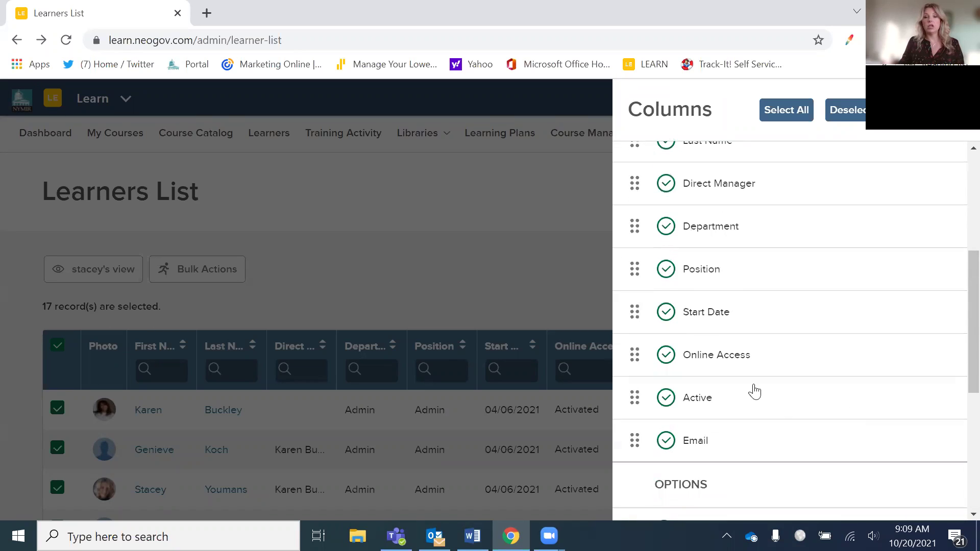
pyautogui.click(670, 243)
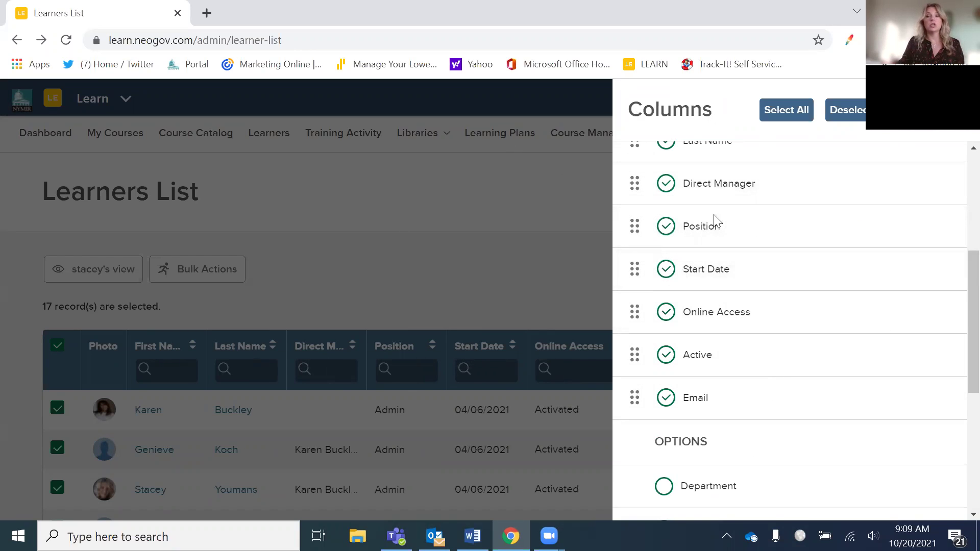
pyautogui.click(536, 286)
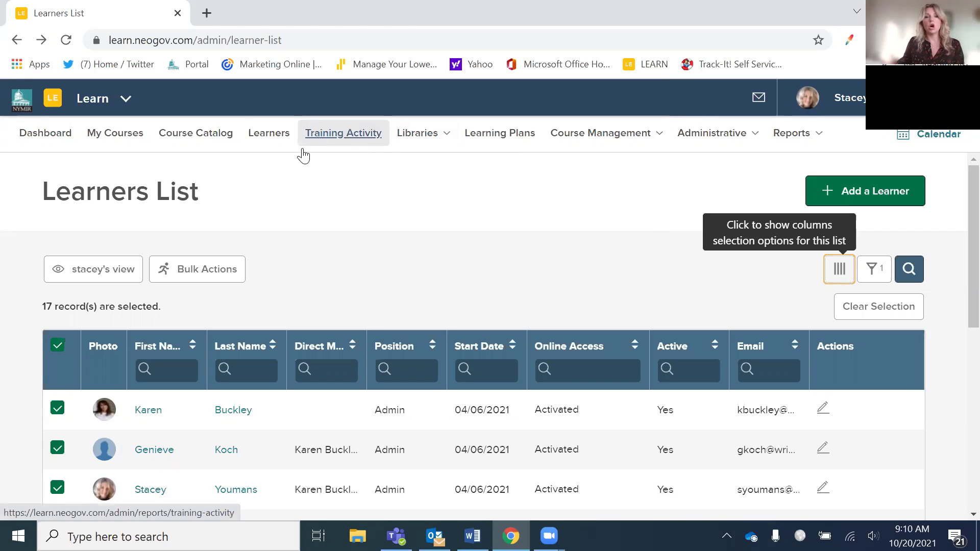
# - Open the Training Activity report and check its Learning Plans view
pyautogui.click(336, 137)
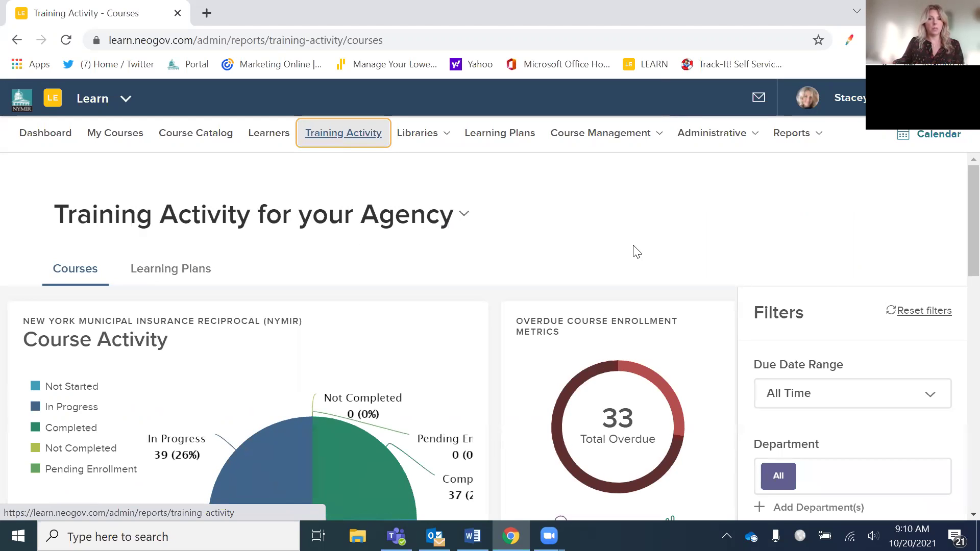
pyautogui.scroll(-2, 615, 248)
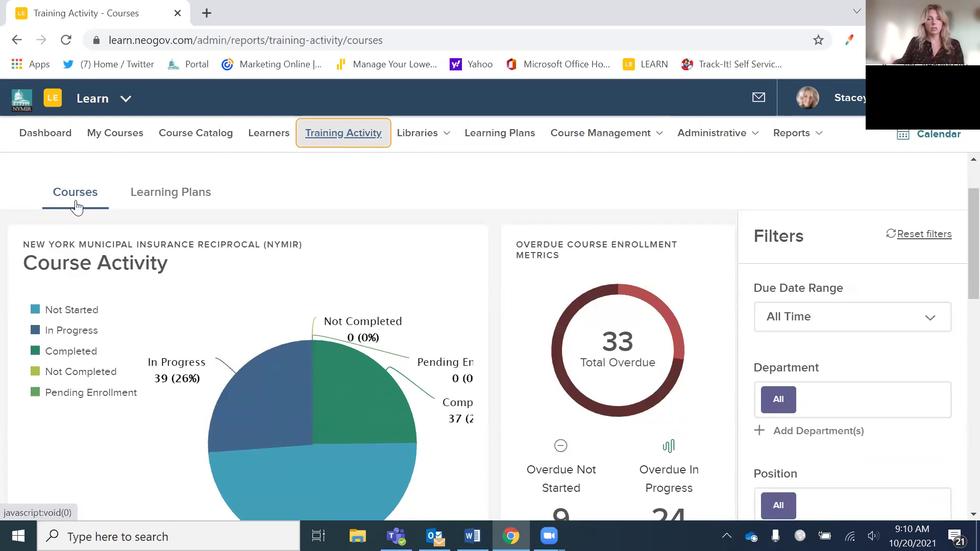
pyautogui.click(186, 207)
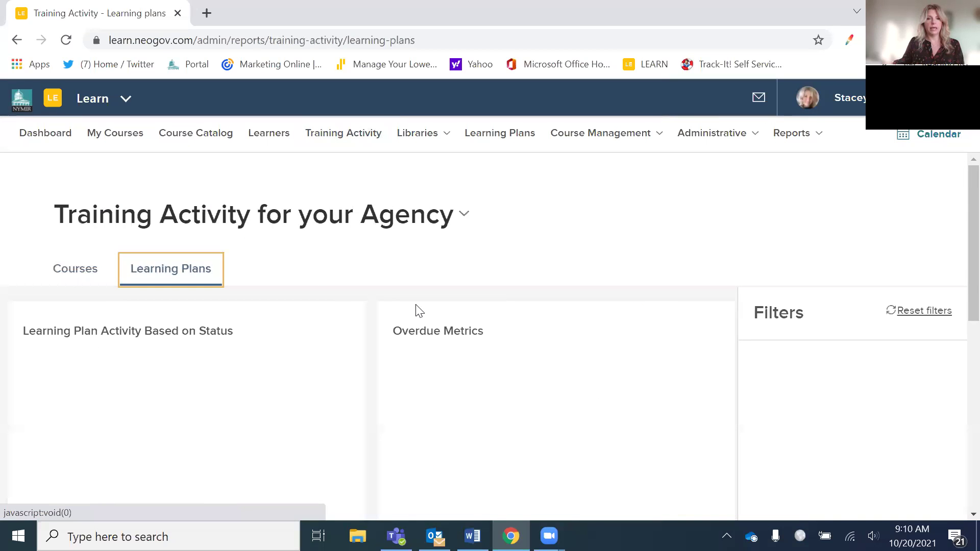
pyautogui.scroll(-3, 458, 309)
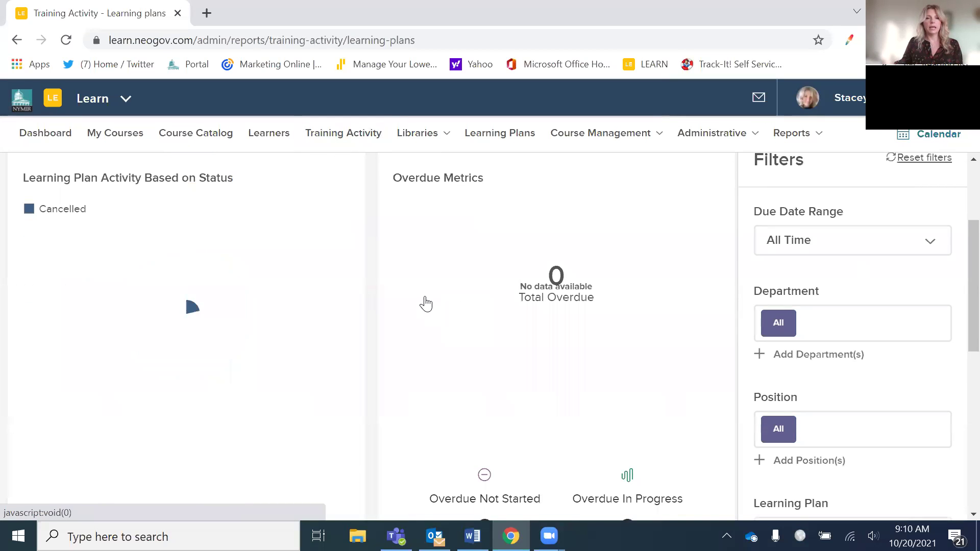
pyautogui.scroll(3, 421, 298)
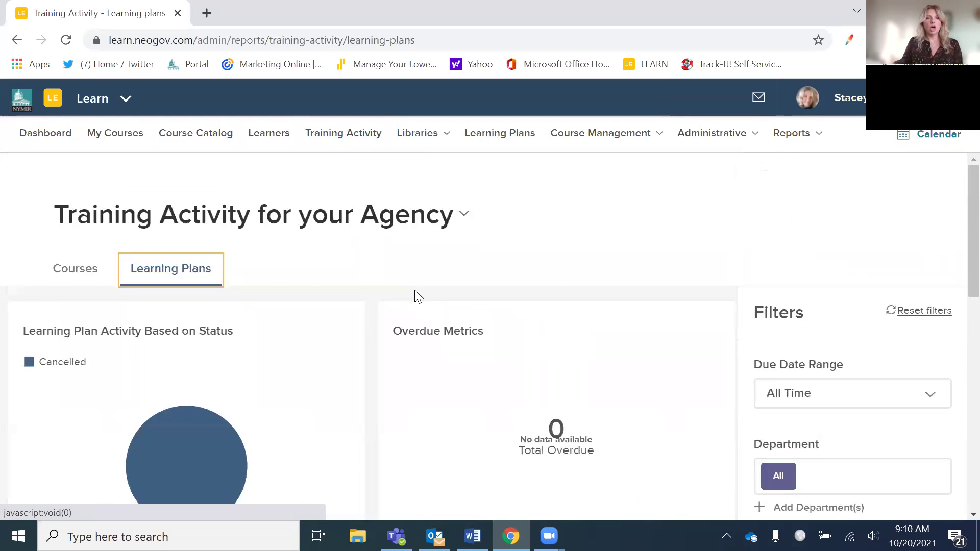
# - Switch back to the Courses view and review the course activity and 33 overdue enrollments
pyautogui.click(74, 279)
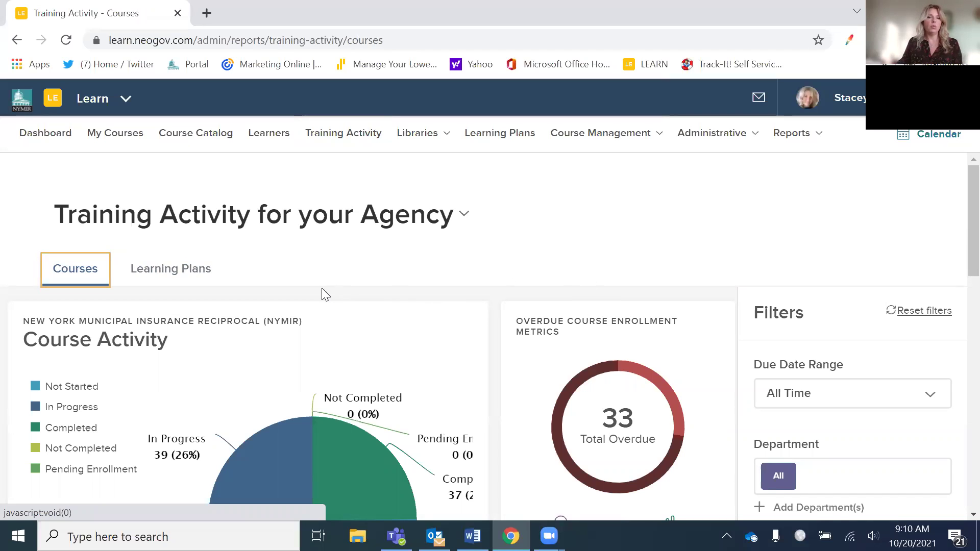
pyautogui.scroll(-1, 459, 271)
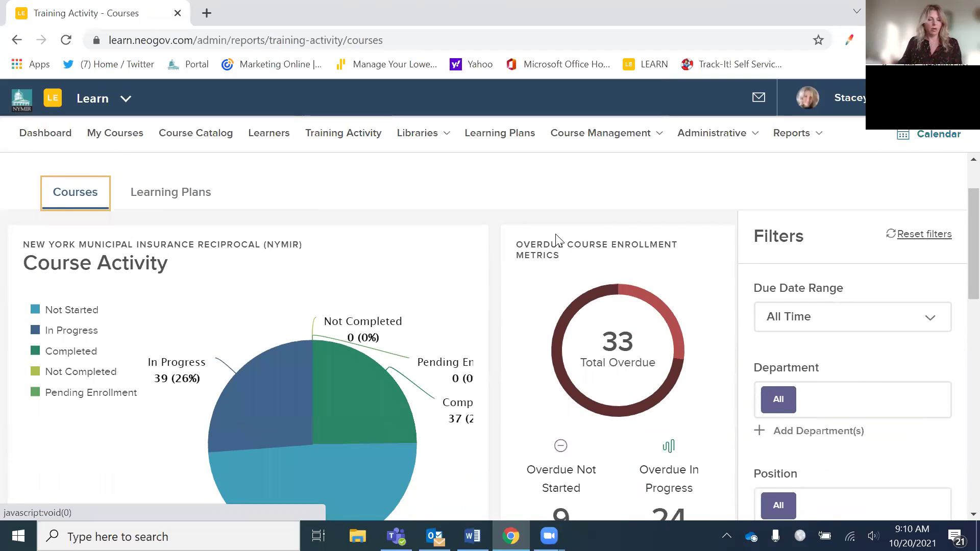
pyautogui.scroll(-3, 559, 237)
pyautogui.scroll(-3, 557, 239)
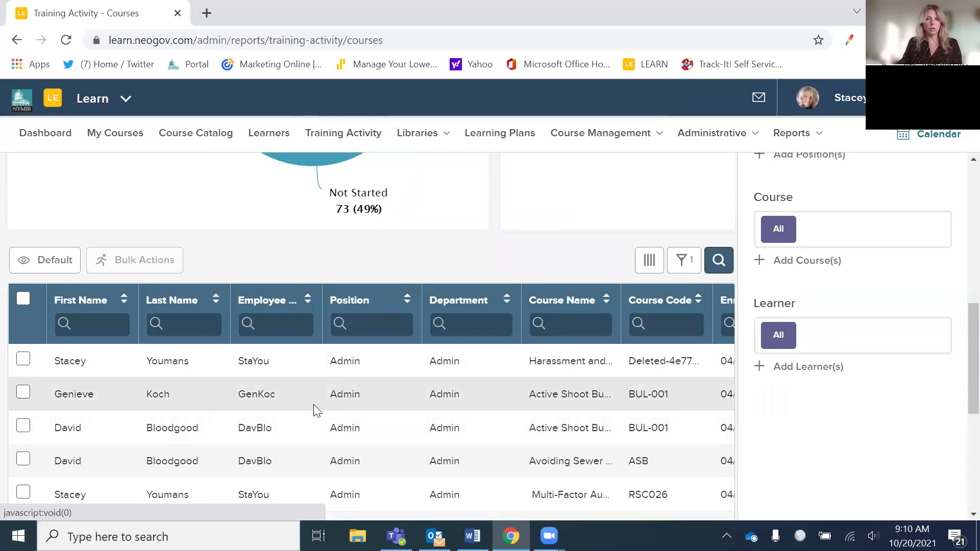
pyautogui.scroll(3, 380, 391)
pyautogui.scroll(2, 831, 237)
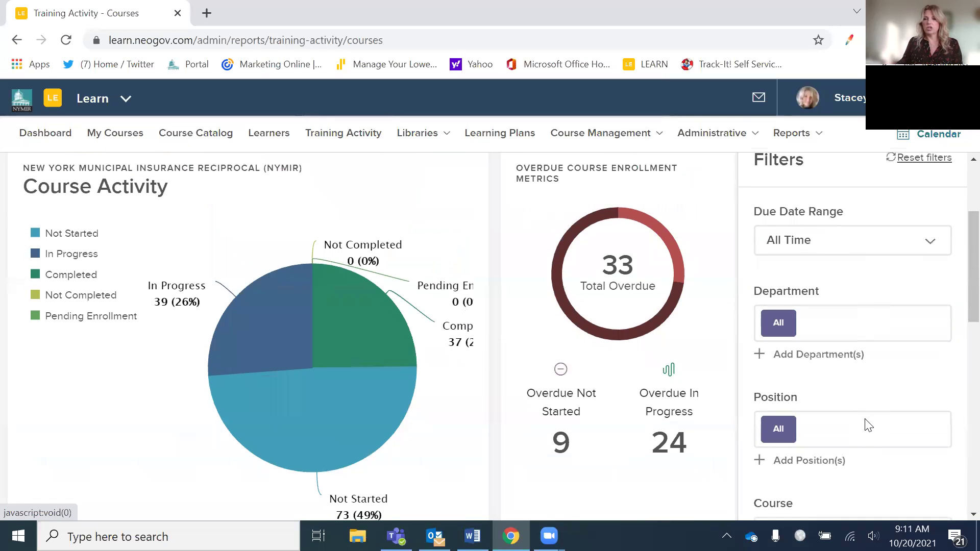
# - Try the Buildings and Grounds department filter, then remove it to show all departments again
pyautogui.click(826, 363)
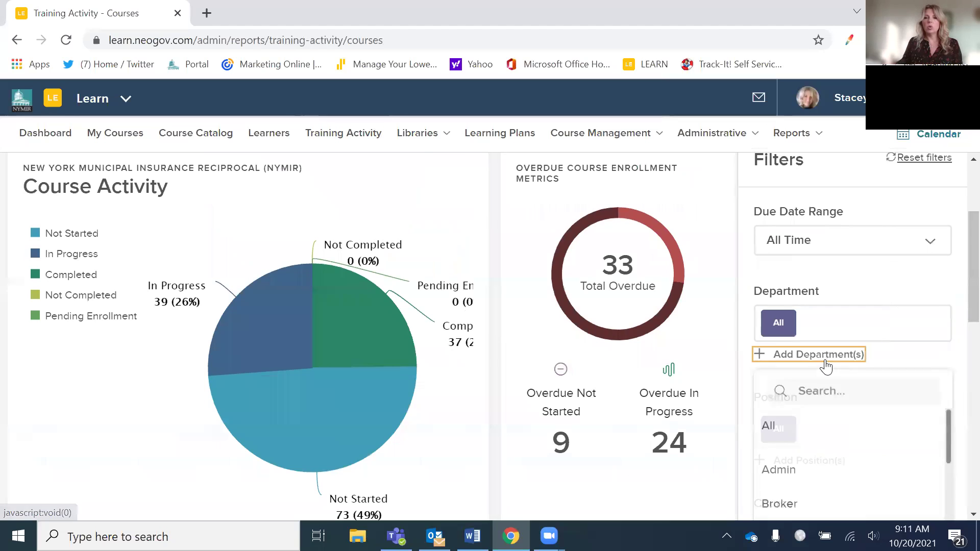
pyautogui.scroll(-3, 856, 419)
pyautogui.scroll(2, 852, 422)
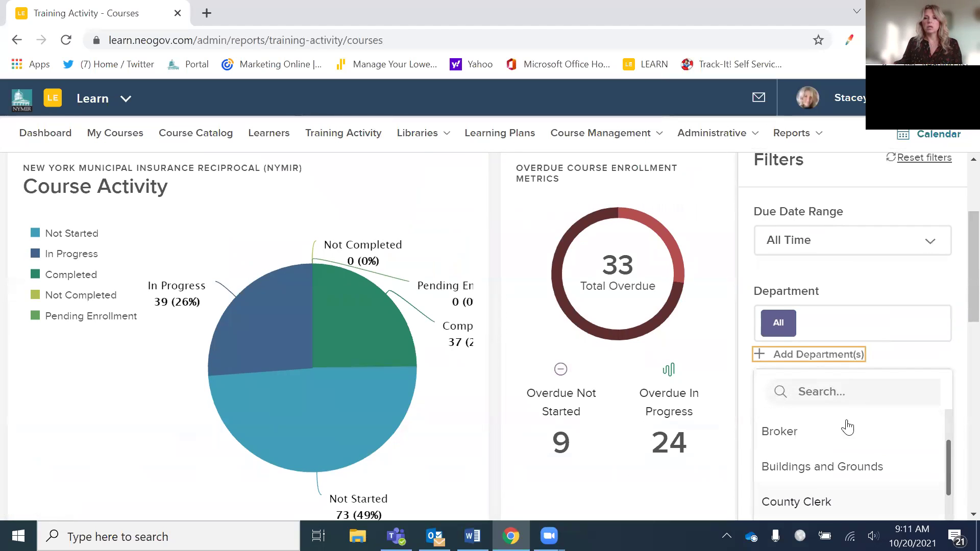
pyautogui.click(816, 468)
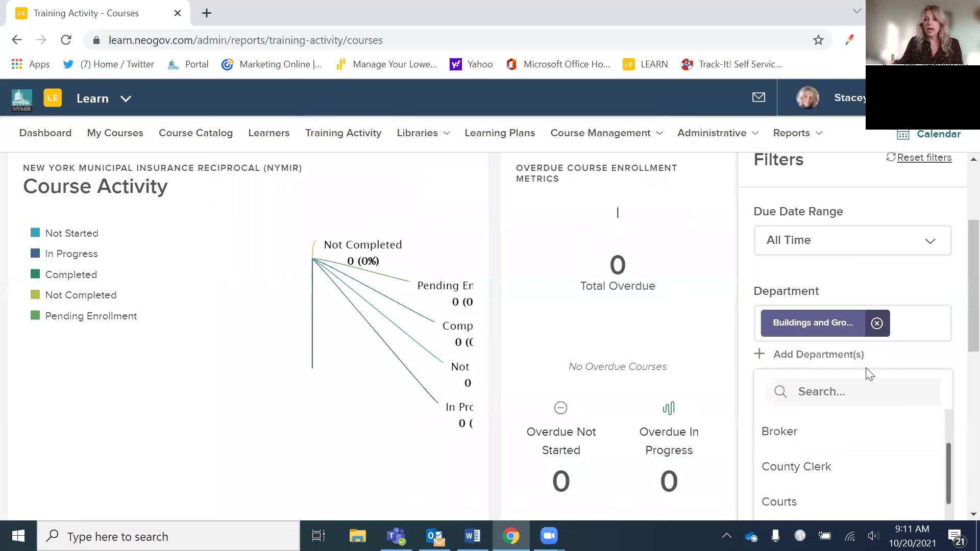
pyautogui.click(882, 323)
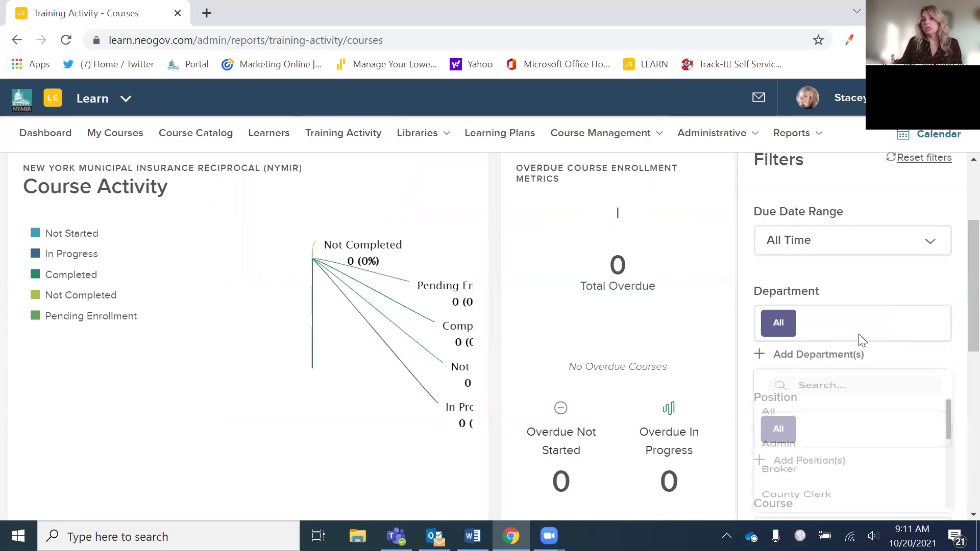
pyautogui.scroll(-3, 805, 373)
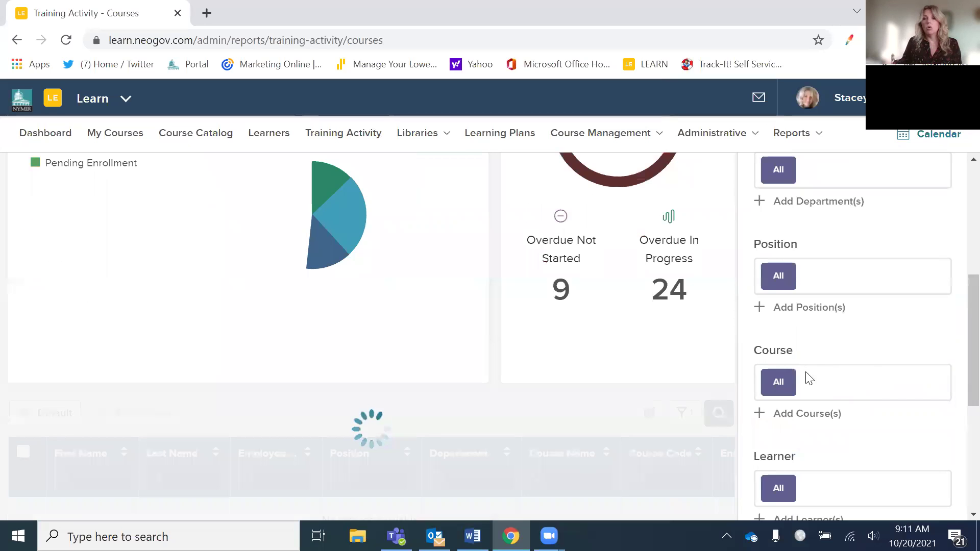
# - Search courses for 'cyber' and add Cyber Awareness Training, Cyber Security: Best Practices for At-Home Employees and a third cyber course
pyautogui.click(805, 416)
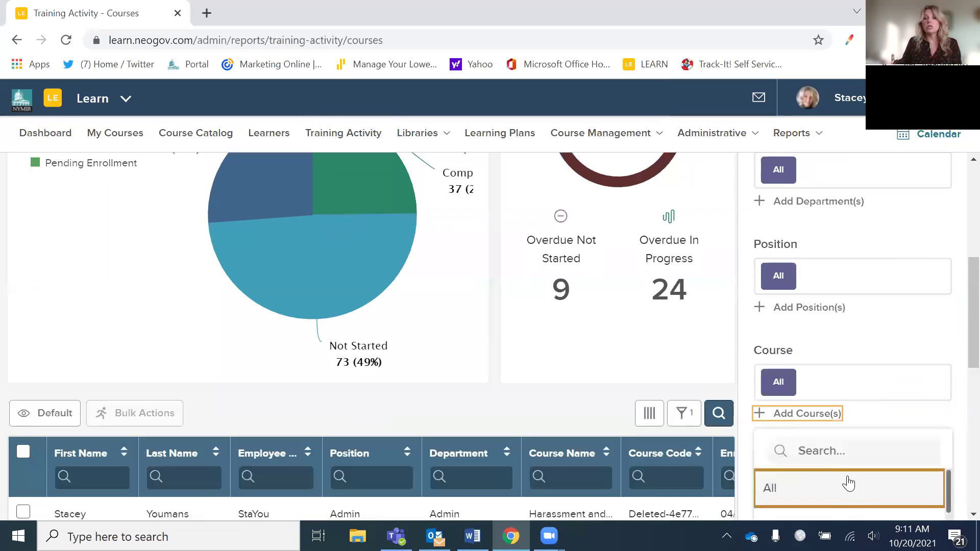
pyautogui.scroll(-1, 849, 484)
pyautogui.scroll(3, 848, 475)
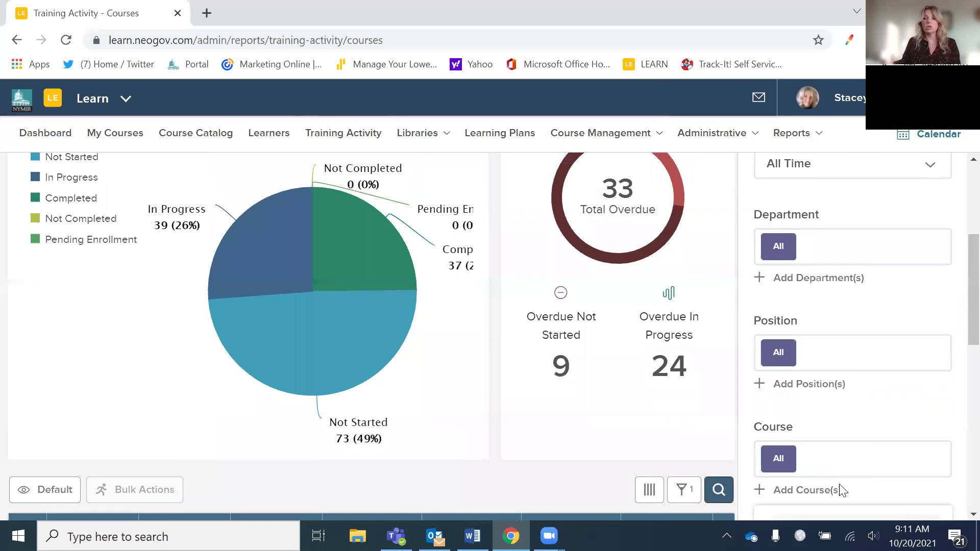
pyautogui.scroll(-3, 837, 489)
pyautogui.click(890, 374)
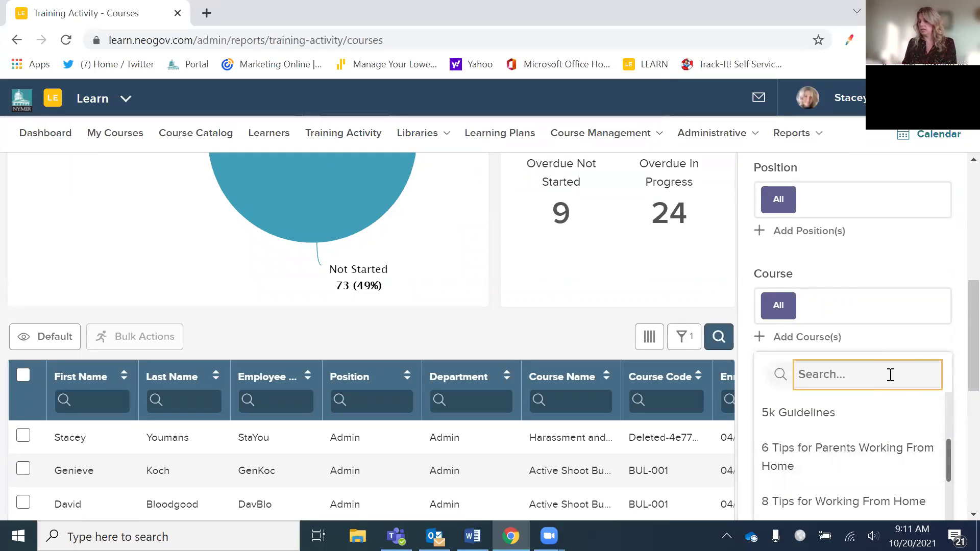
pyautogui.write('cyber')
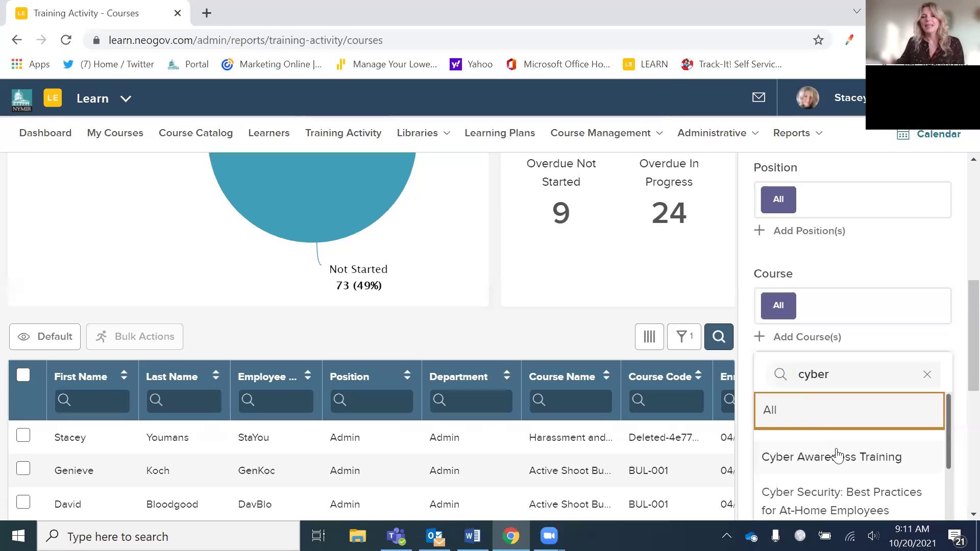
pyautogui.click(833, 465)
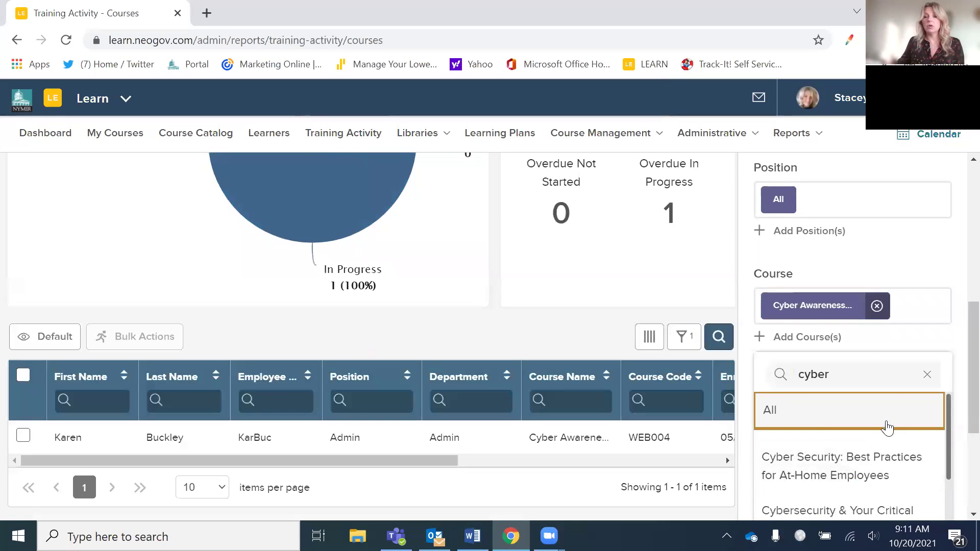
pyautogui.click(870, 466)
pyautogui.click(890, 505)
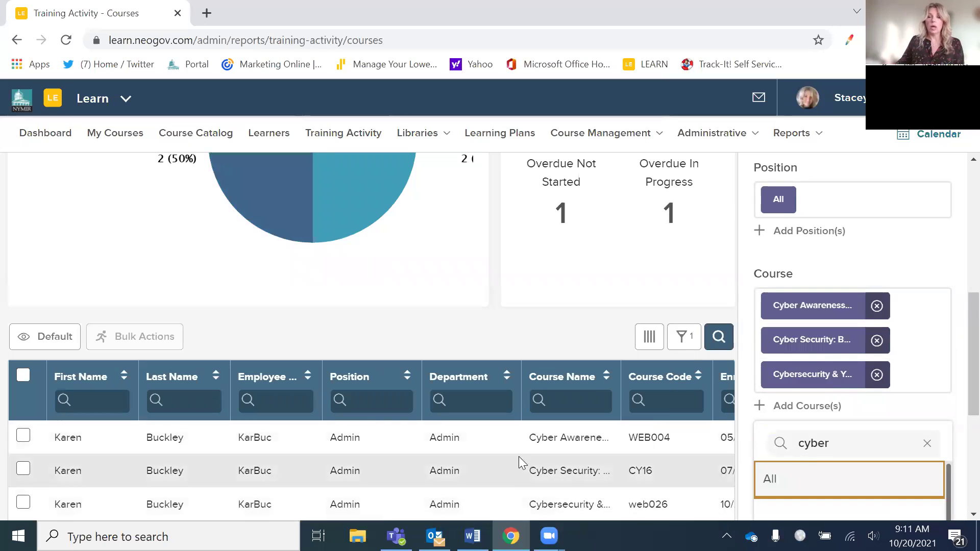
# - Clear the 'cyber' search text and close the course filter list
pyautogui.scroll(-3, 513, 438)
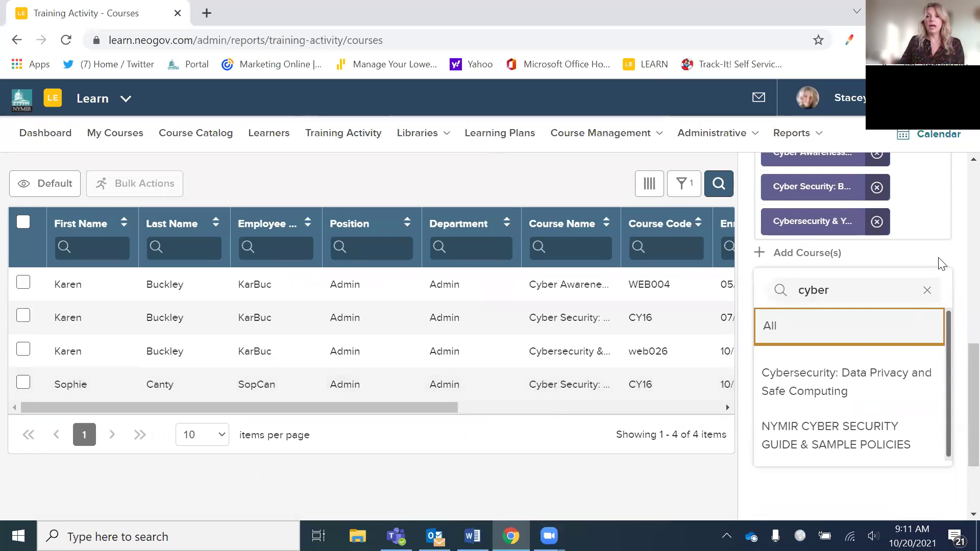
pyautogui.click(926, 290)
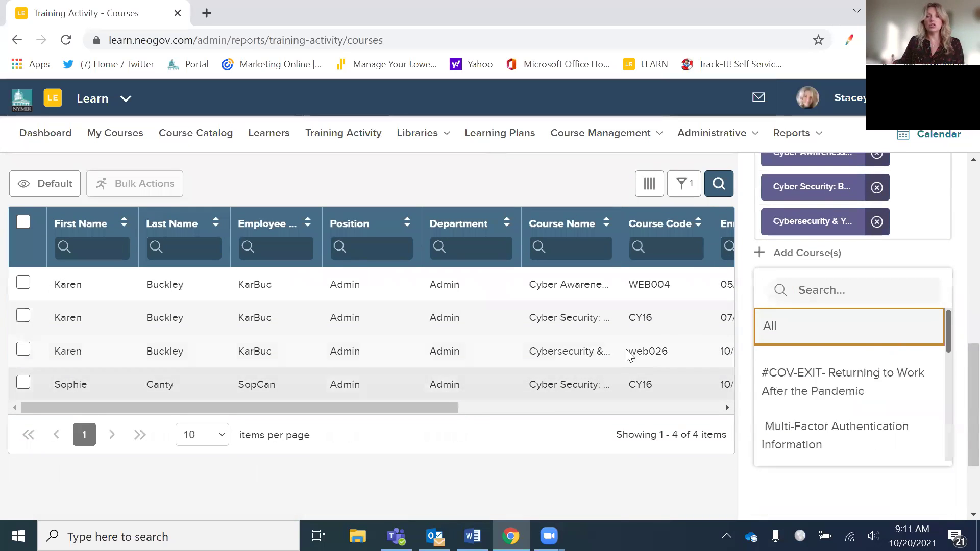
pyautogui.click(813, 501)
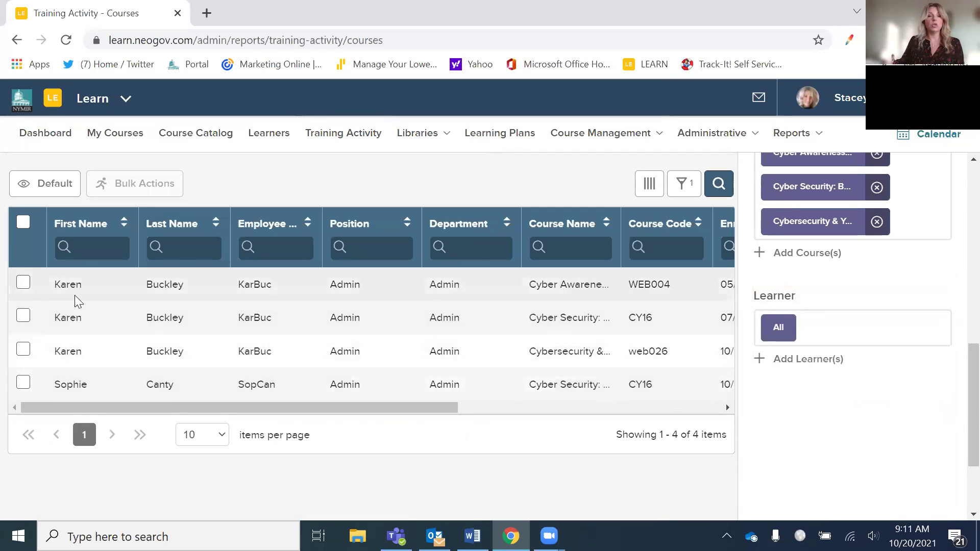
pyautogui.scroll(3, 251, 354)
pyautogui.scroll(-3, 251, 347)
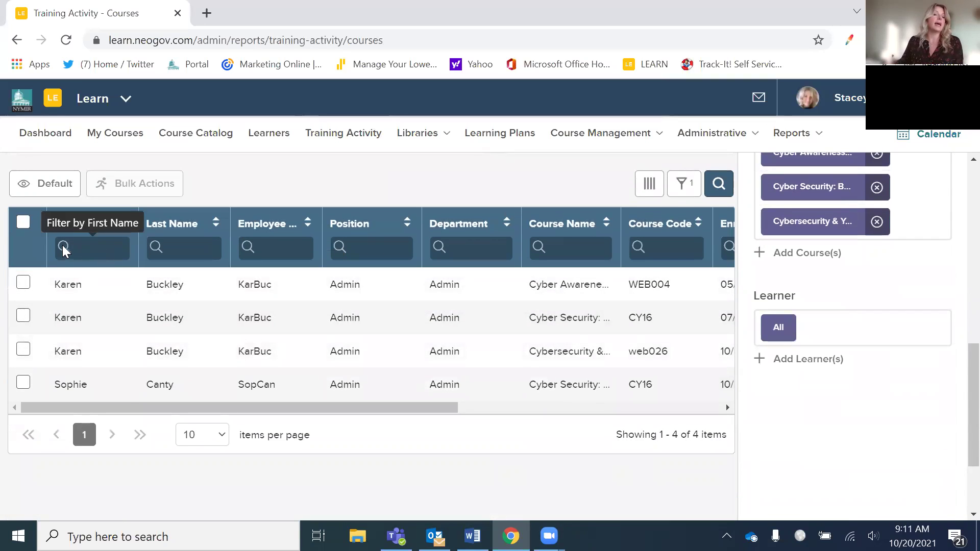
# - Select all four cyber enrollments and review the Bulk Actions export options
pyautogui.click(24, 223)
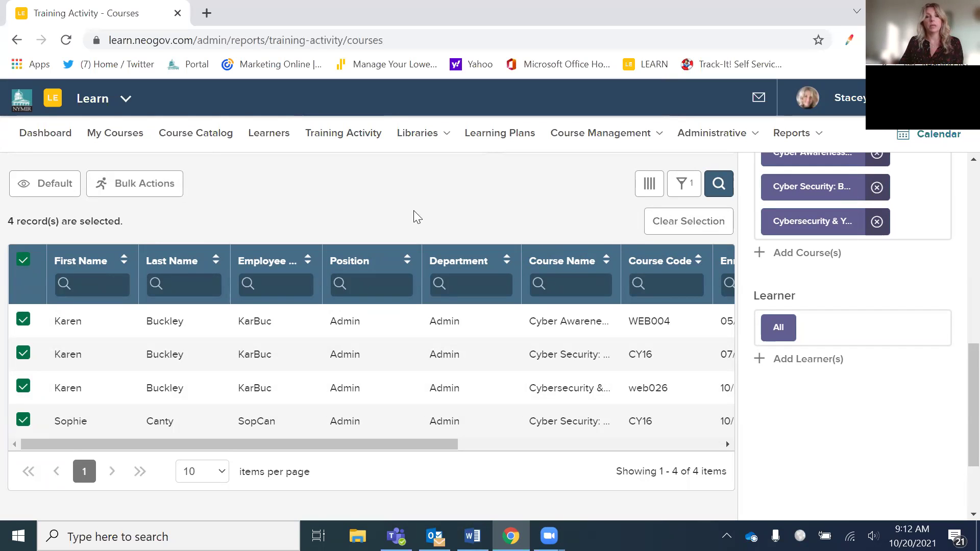
pyautogui.click(164, 190)
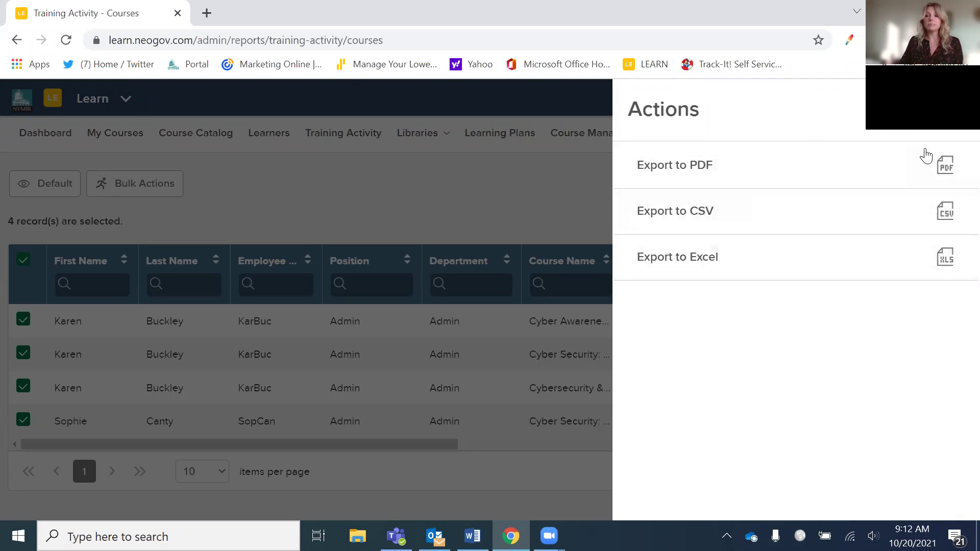
pyautogui.click(944, 130)
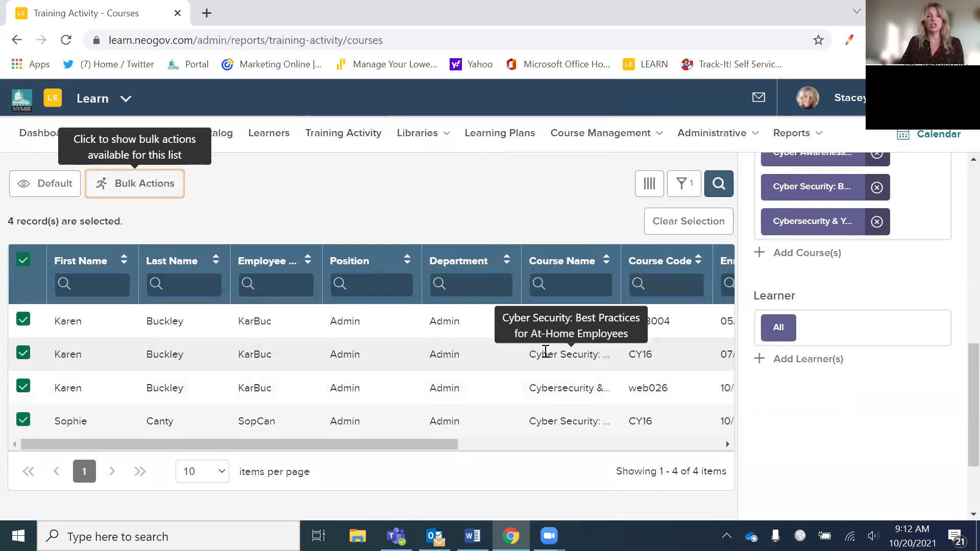
pyautogui.scroll(2, 524, 230)
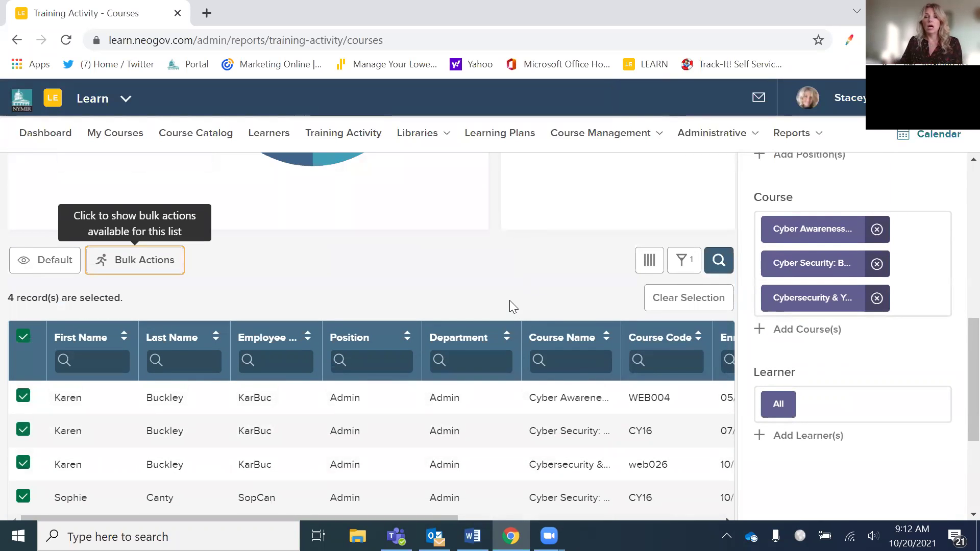
# - Deselect the first three enrollment rows, leaving only the last record selected
pyautogui.click(23, 396)
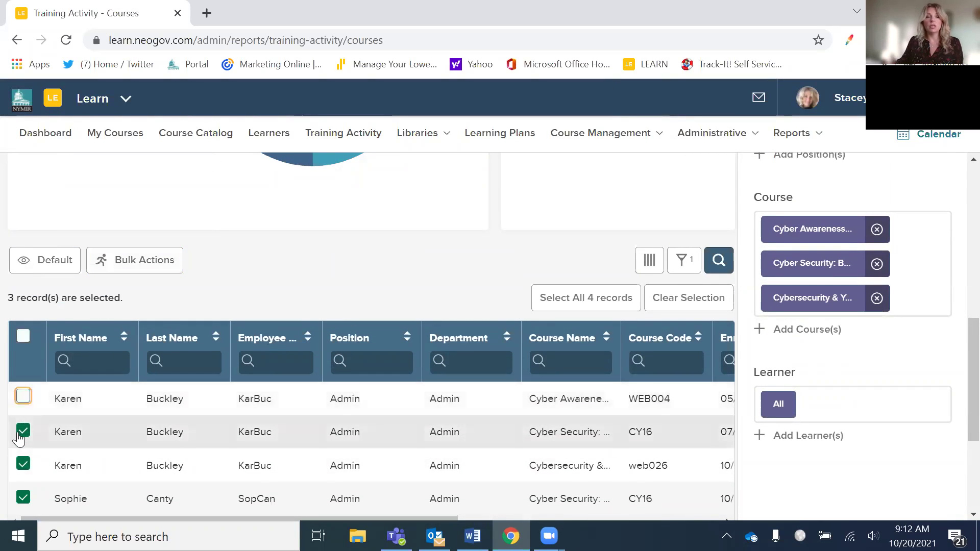
pyautogui.click(23, 430)
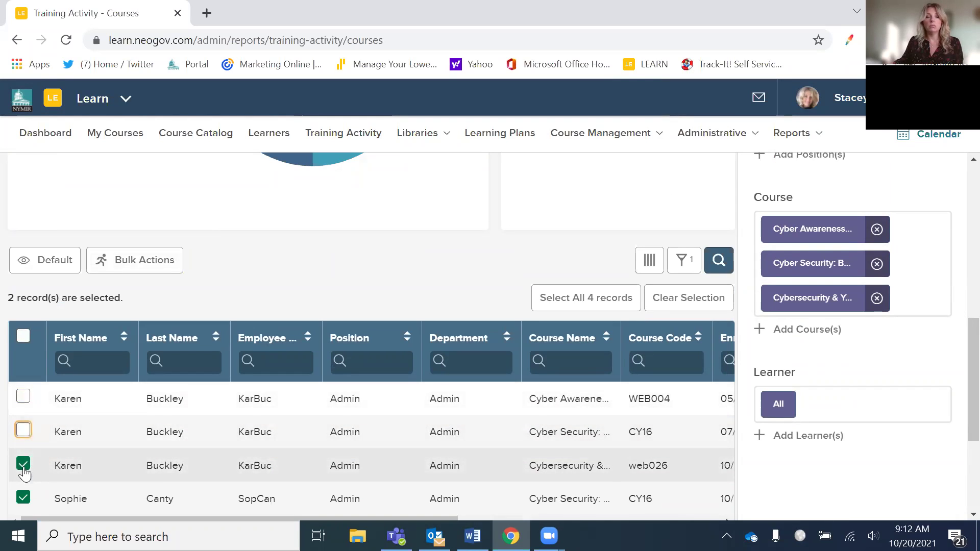
pyautogui.click(23, 464)
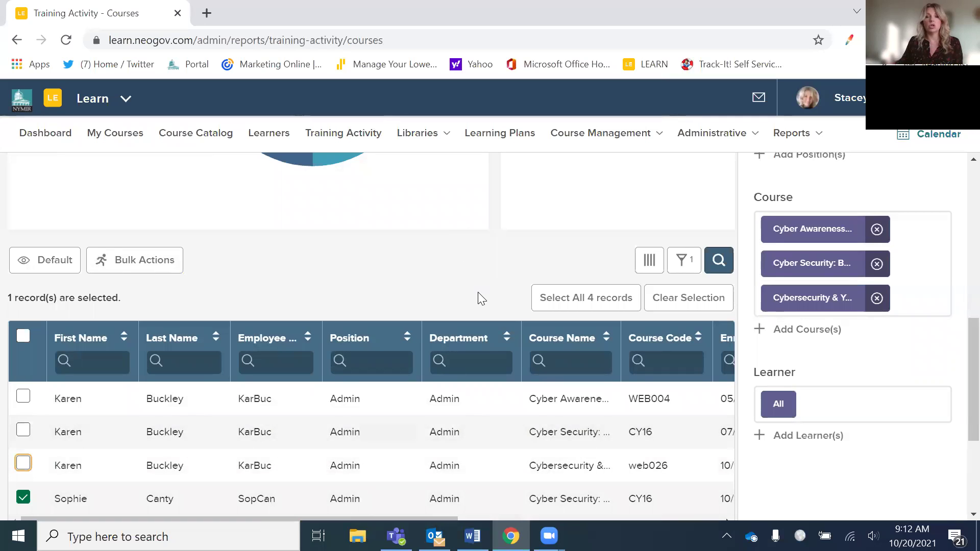
pyautogui.scroll(3, 477, 294)
pyautogui.scroll(6, 478, 299)
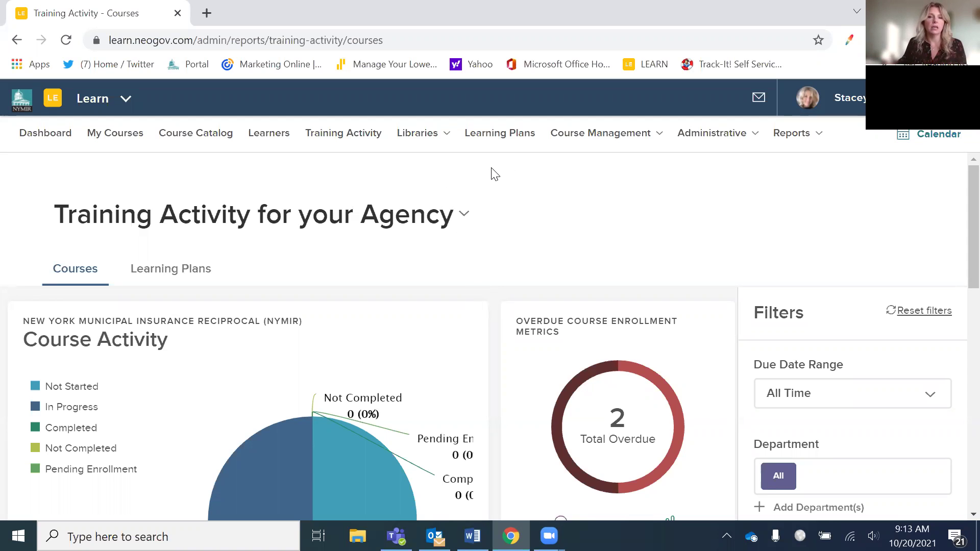
# - Go to the External Learnings library from the Libraries menu
pyautogui.click(434, 140)
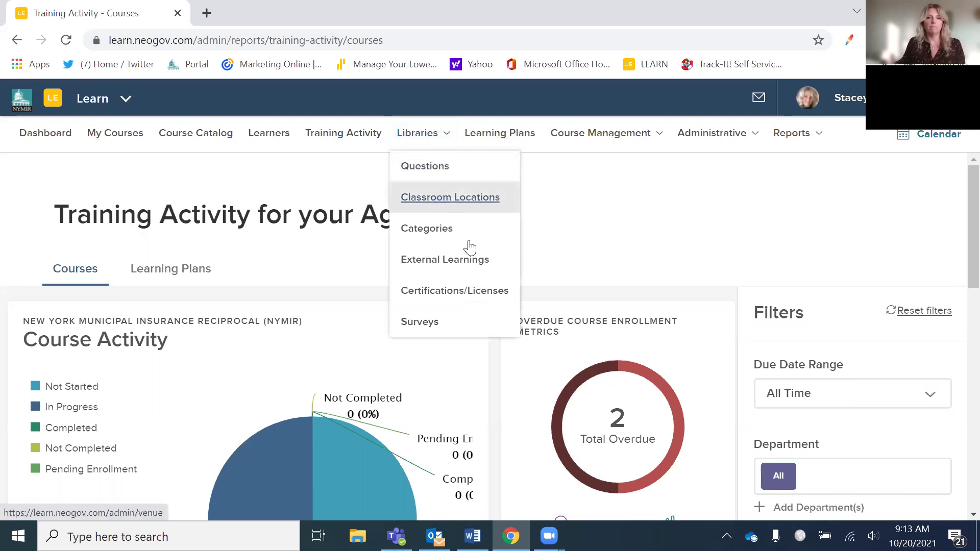
pyautogui.click(882, 300)
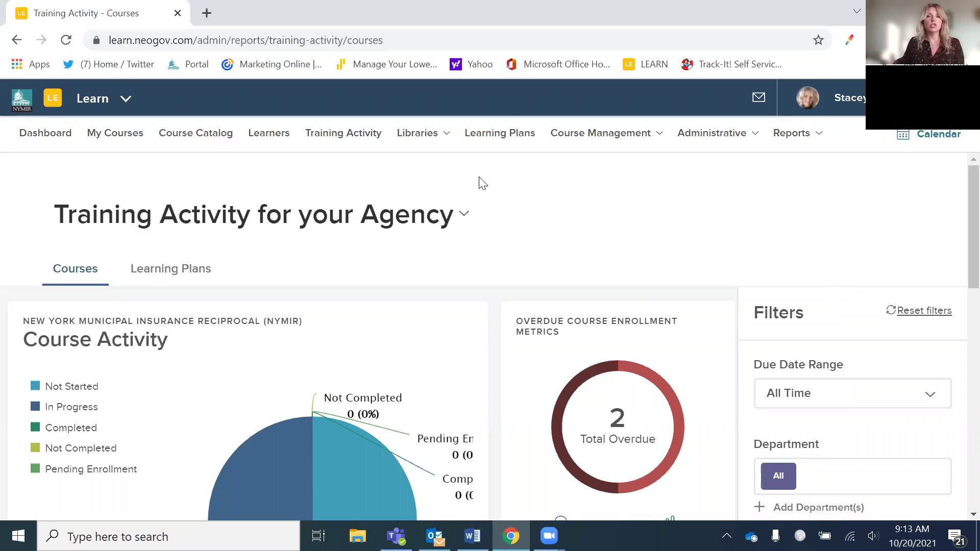
pyautogui.click(430, 143)
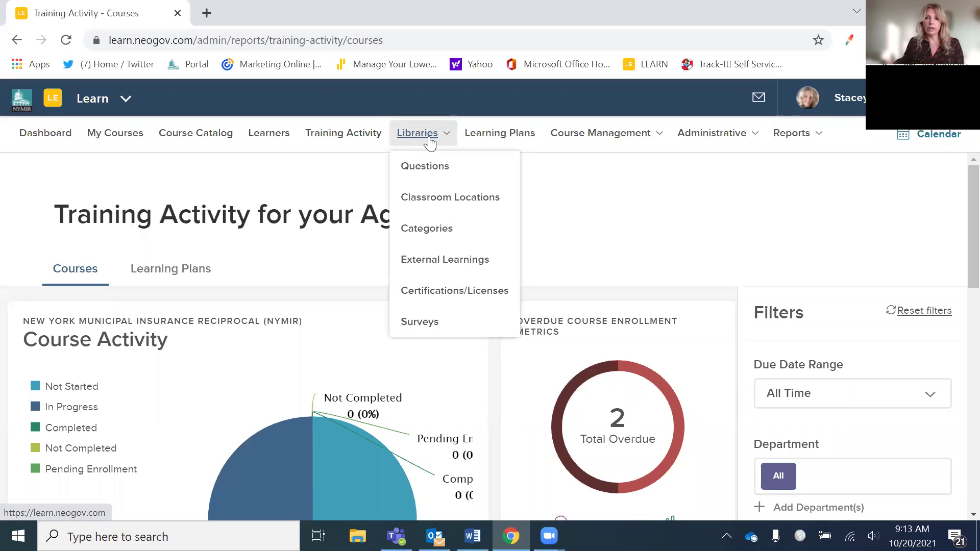
pyautogui.click(445, 260)
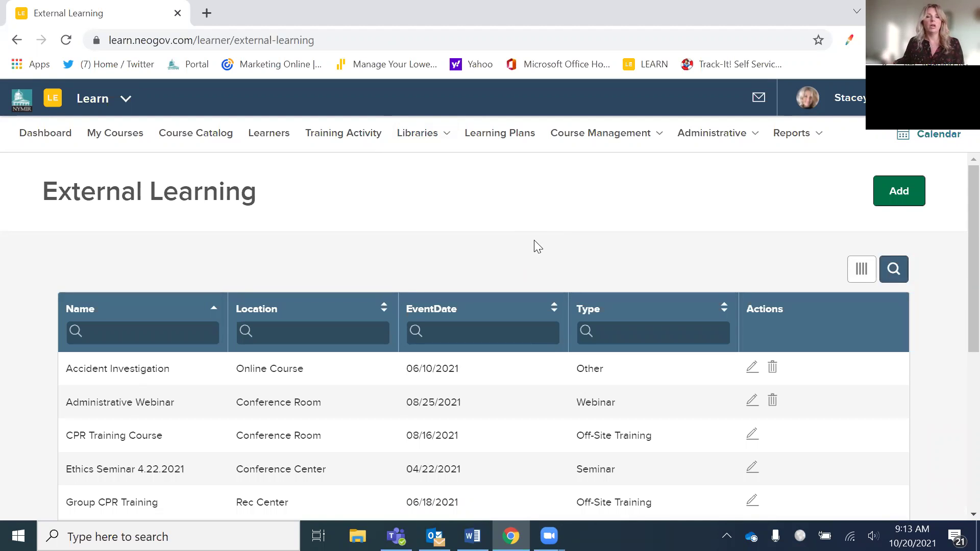
pyautogui.scroll(-3, 588, 319)
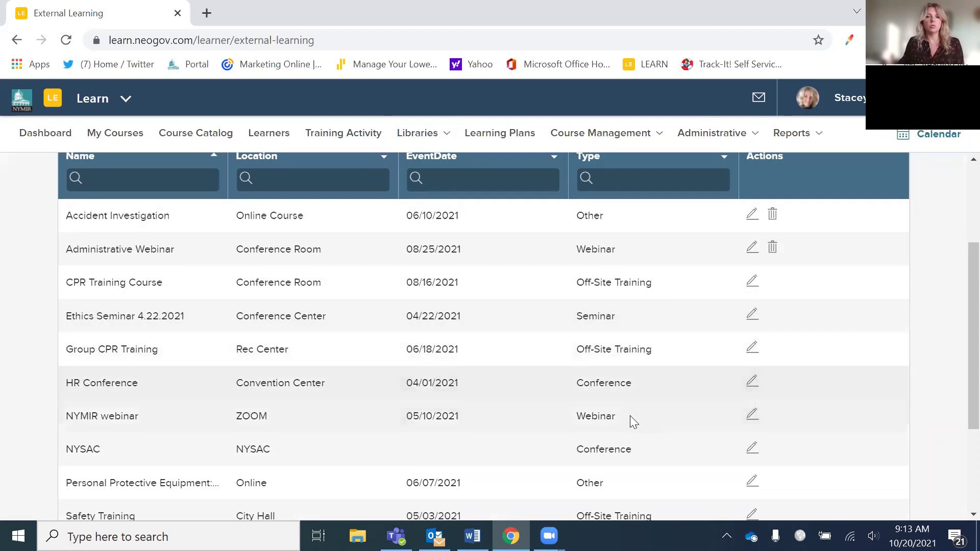
pyautogui.scroll(-2, 629, 420)
pyautogui.scroll(2, 628, 420)
pyautogui.scroll(2, 586, 399)
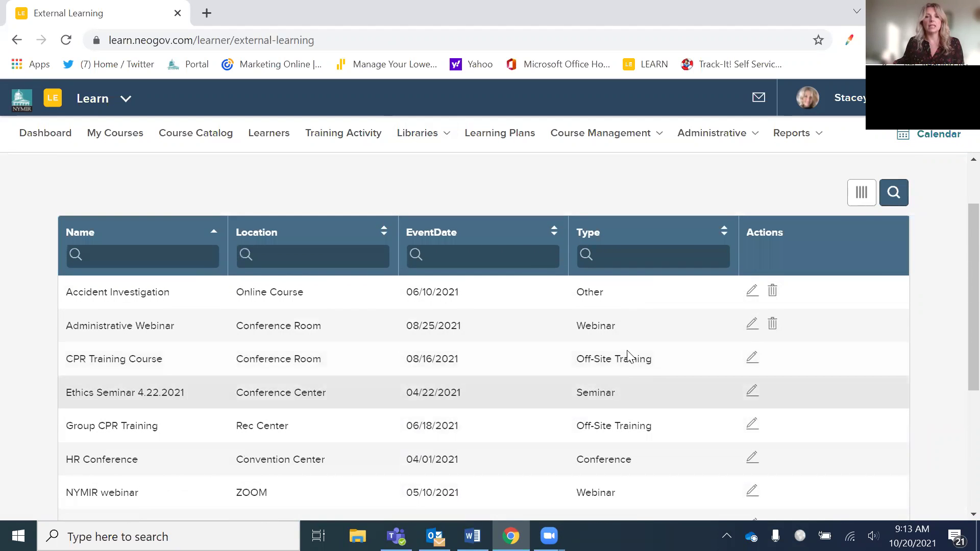
pyautogui.scroll(-2, 612, 395)
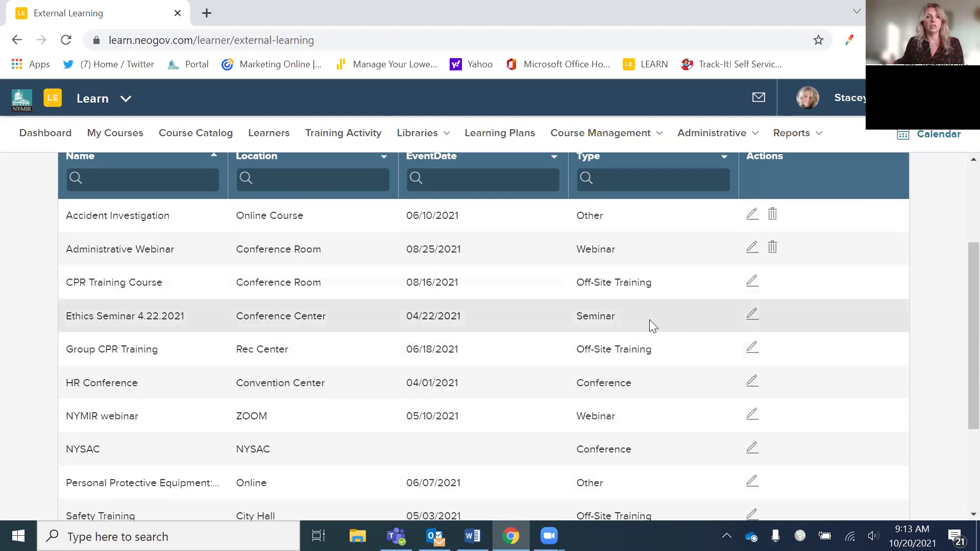
pyautogui.scroll(4, 648, 319)
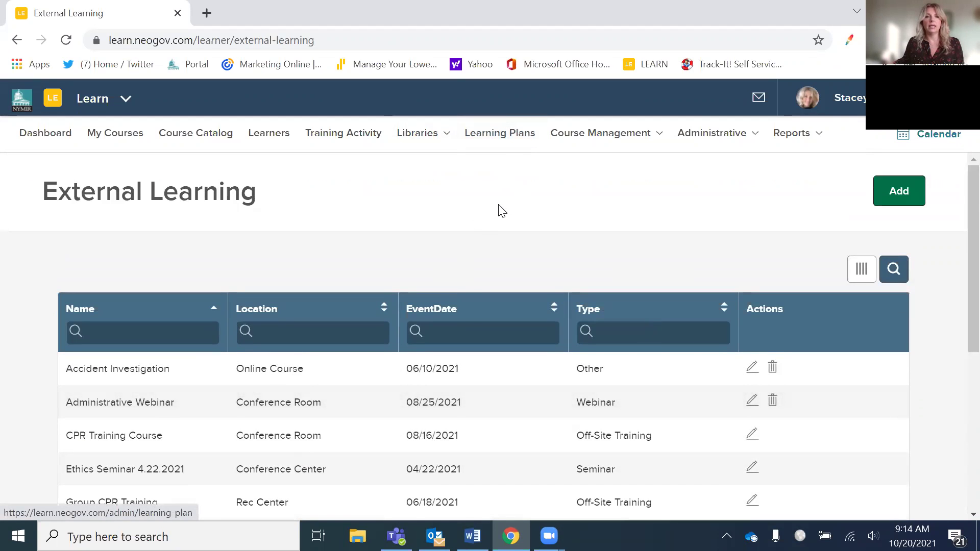
pyautogui.click(902, 202)
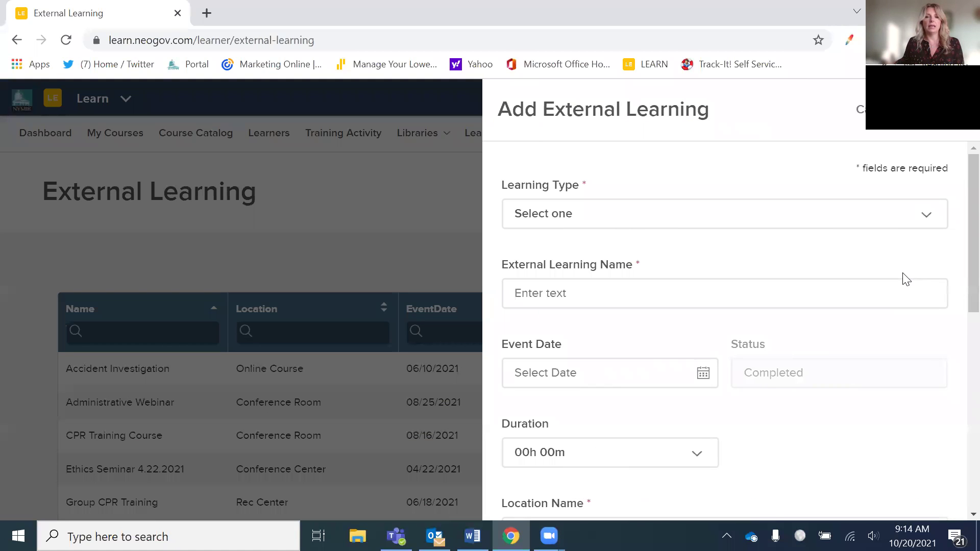
pyautogui.click(927, 226)
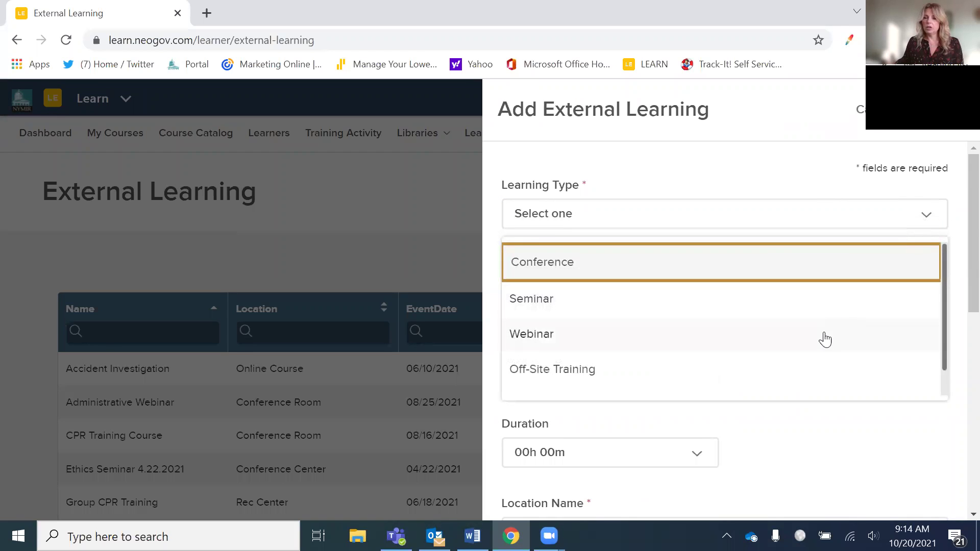
pyautogui.click(927, 217)
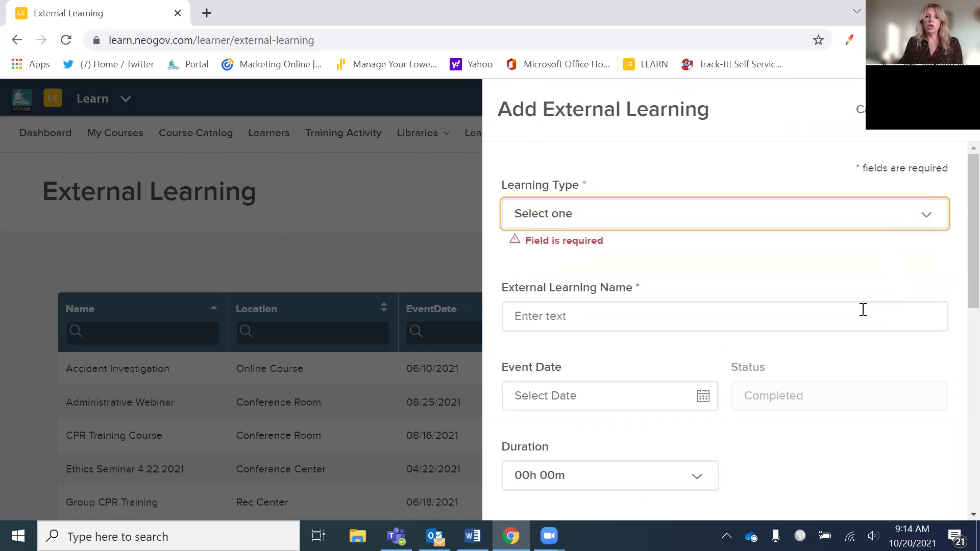
pyautogui.scroll(-1, 861, 308)
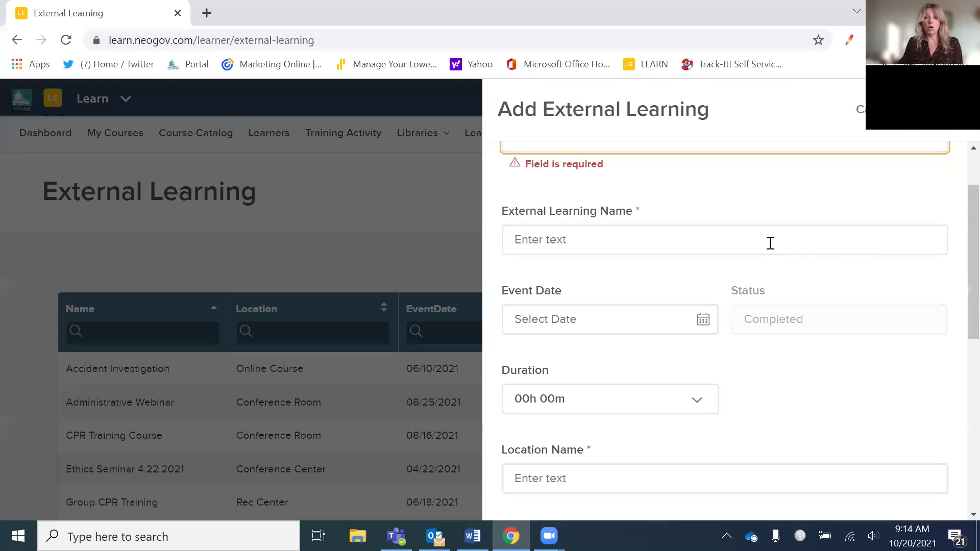
pyautogui.scroll(1, 770, 243)
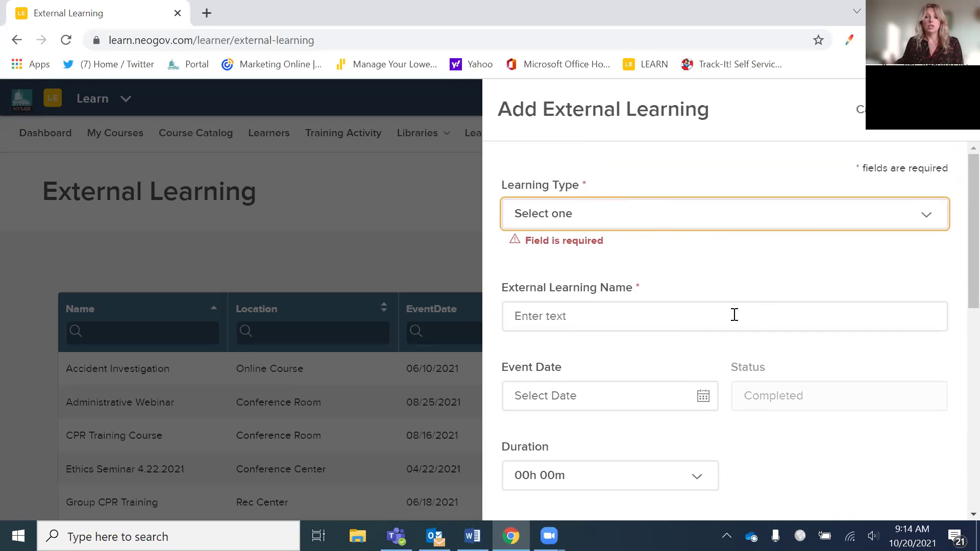
pyautogui.scroll(-1, 735, 315)
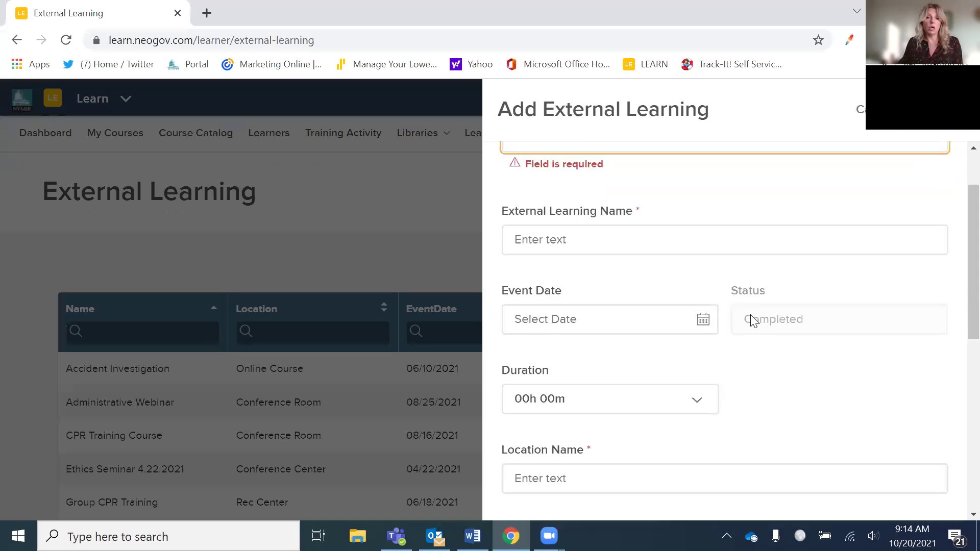
pyautogui.scroll(-1, 761, 341)
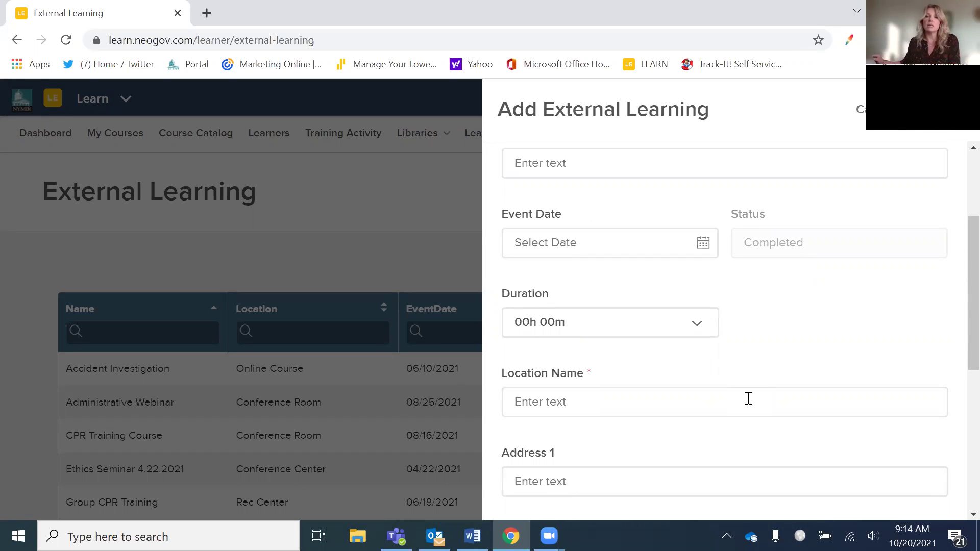
pyautogui.scroll(-3, 810, 378)
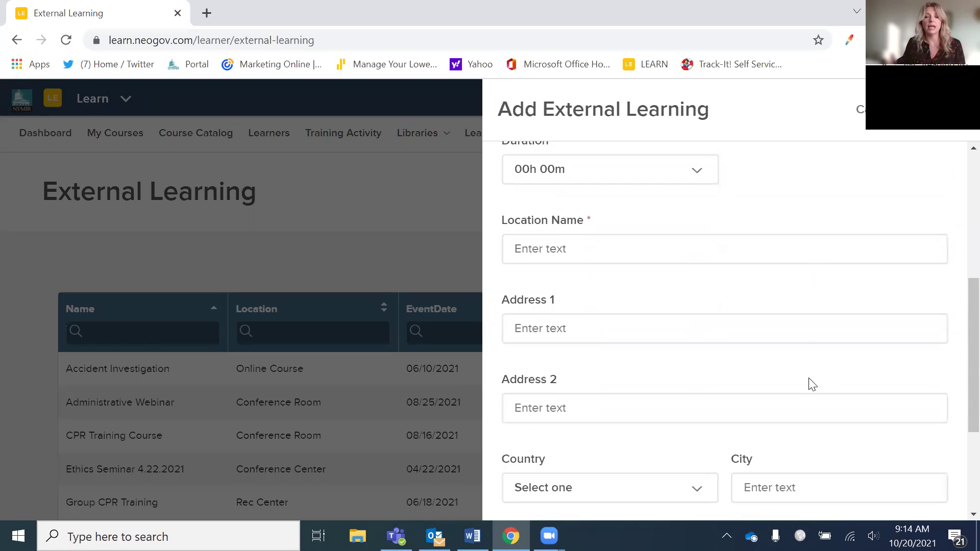
pyautogui.scroll(-3, 742, 378)
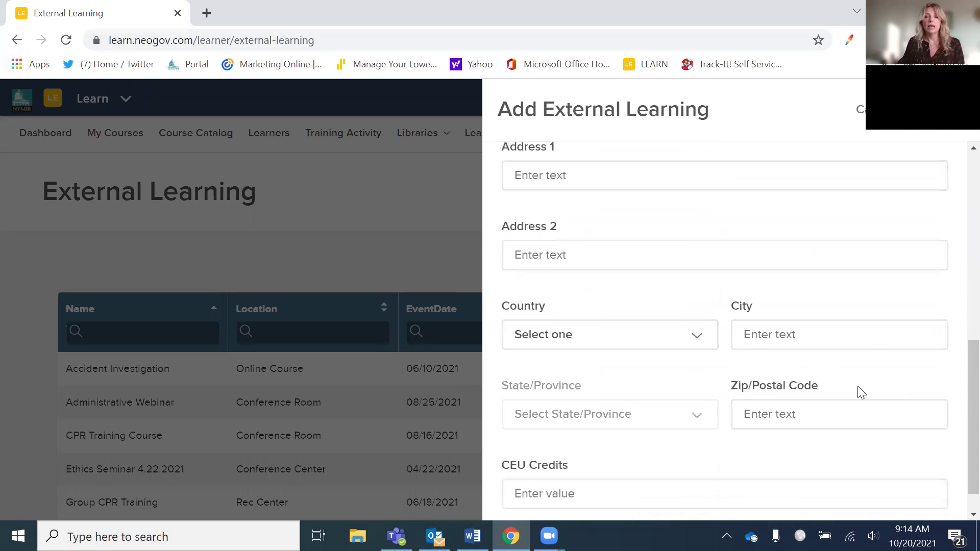
pyautogui.scroll(-1, 832, 387)
pyautogui.scroll(2, 829, 389)
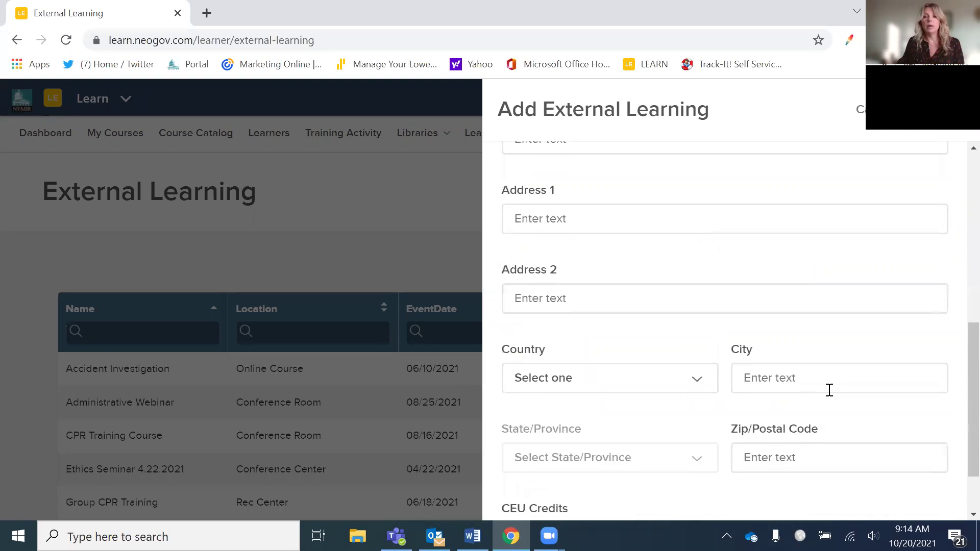
pyautogui.scroll(3, 830, 393)
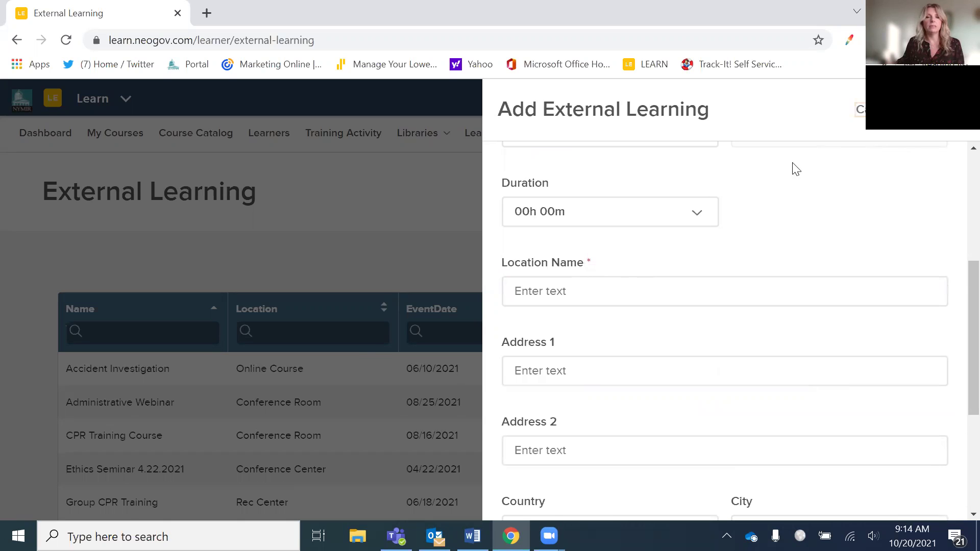
# - Discard the blank Add External Learning form and show records 11–13 on page 2
pyautogui.press('Escape')
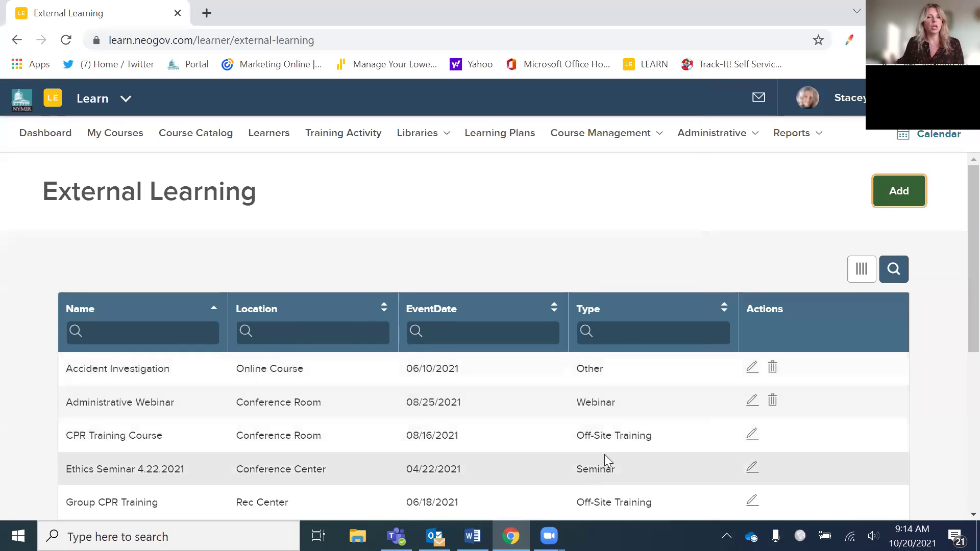
pyautogui.scroll(-5, 604, 454)
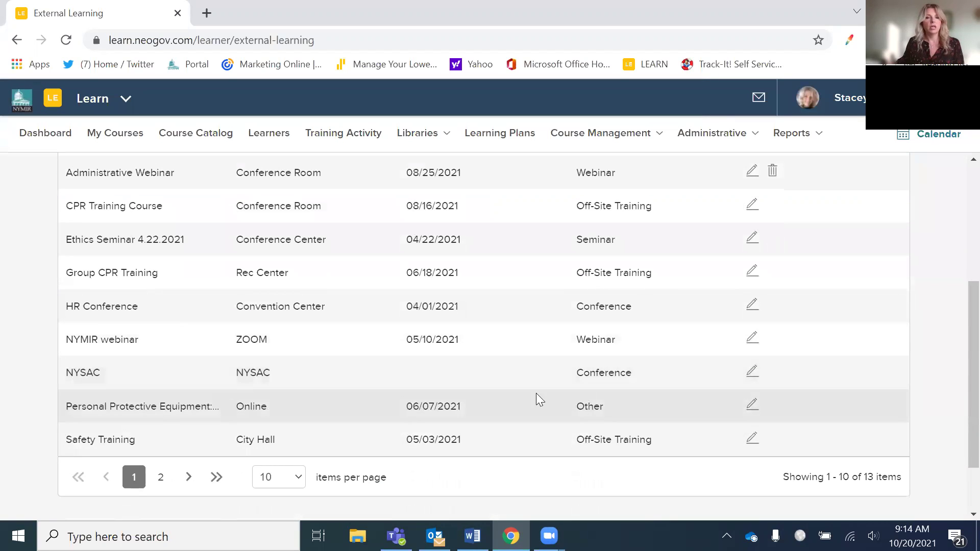
pyautogui.click(160, 476)
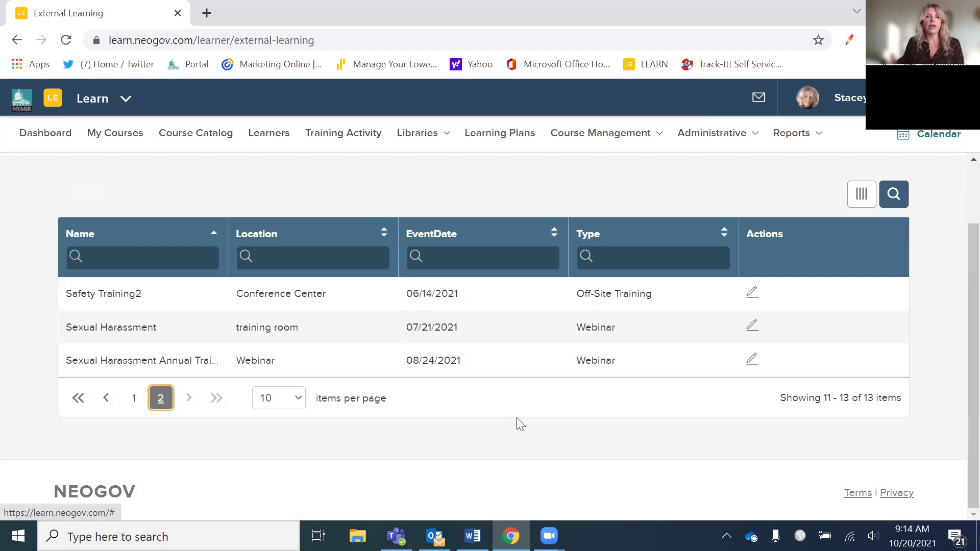
pyautogui.scroll(2, 515, 417)
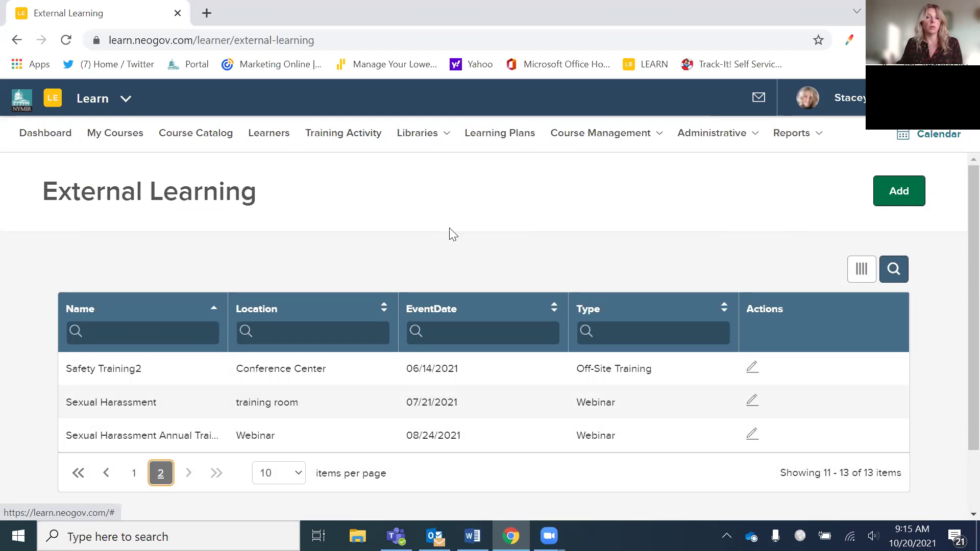
# - Open a learner's profile from the Learners list and scroll to its empty External Learnings section
pyautogui.click(270, 141)
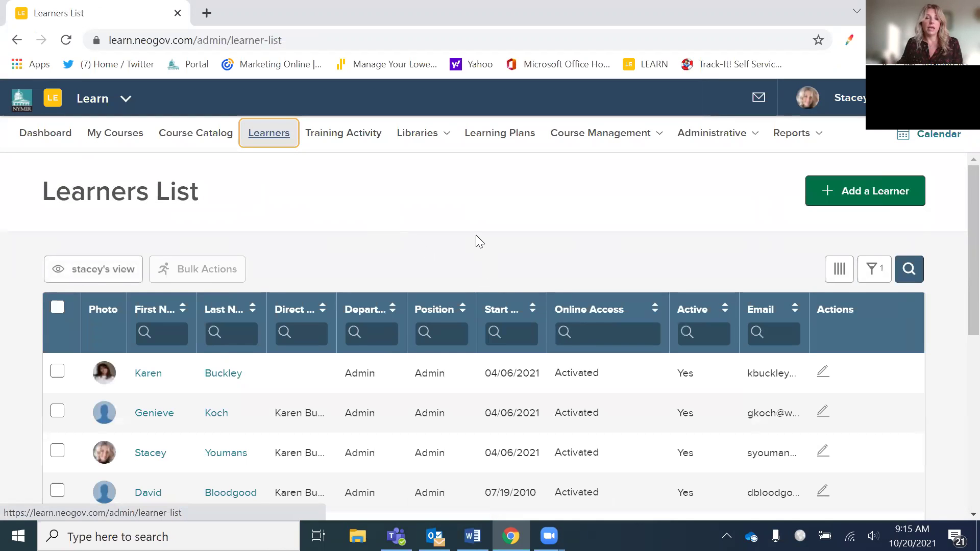
pyautogui.scroll(-3, 474, 236)
pyautogui.scroll(-1, 453, 244)
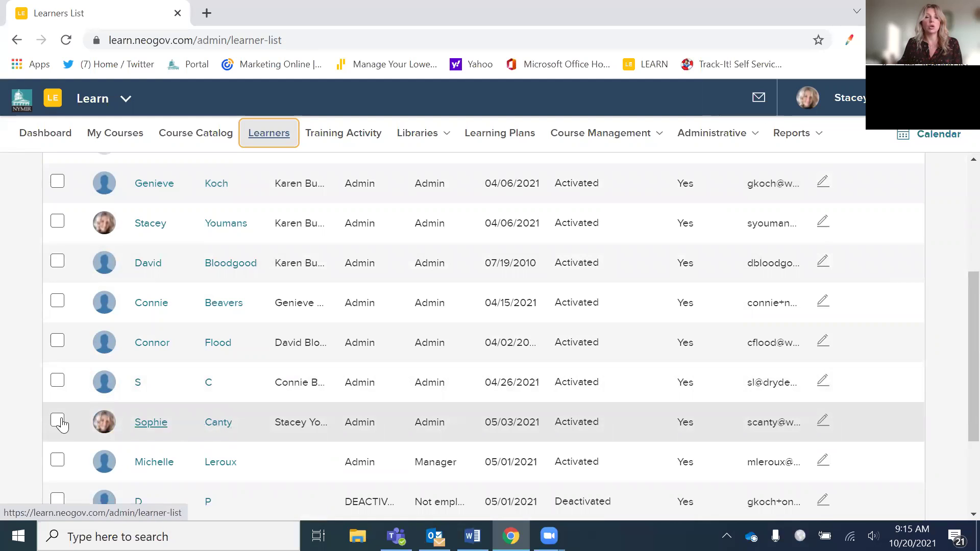
pyautogui.click(219, 423)
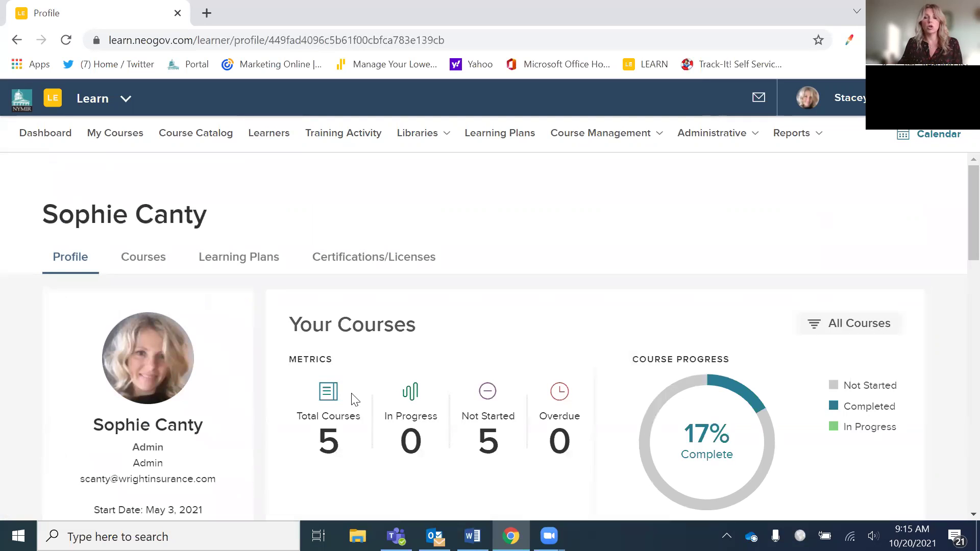
pyautogui.scroll(-5, 564, 396)
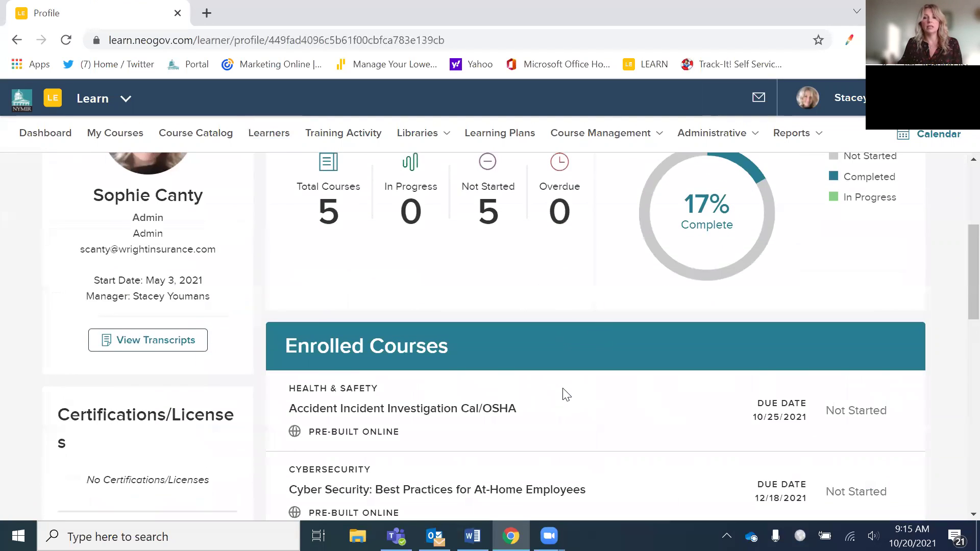
pyautogui.scroll(-2, 561, 394)
pyautogui.scroll(-6, 745, 399)
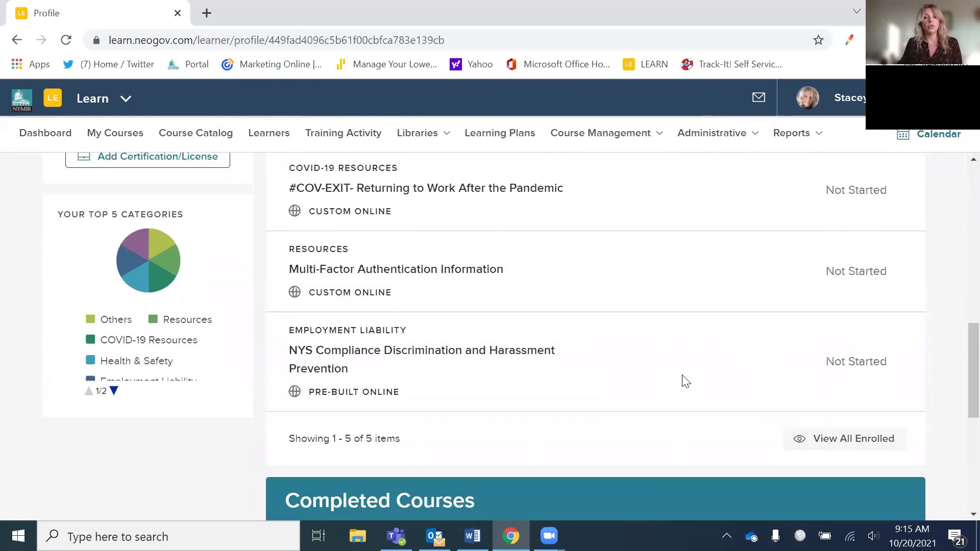
pyautogui.scroll(-2, 685, 381)
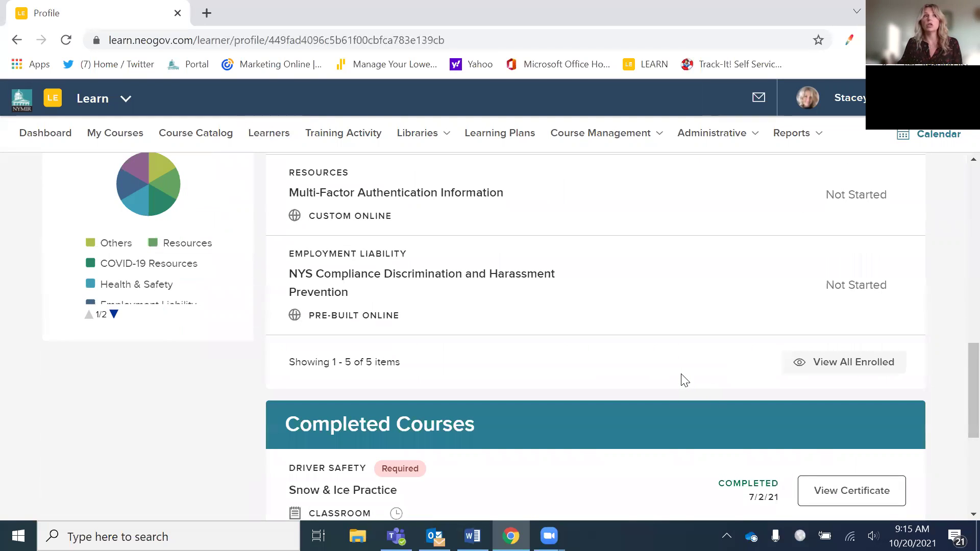
pyautogui.scroll(-5, 685, 381)
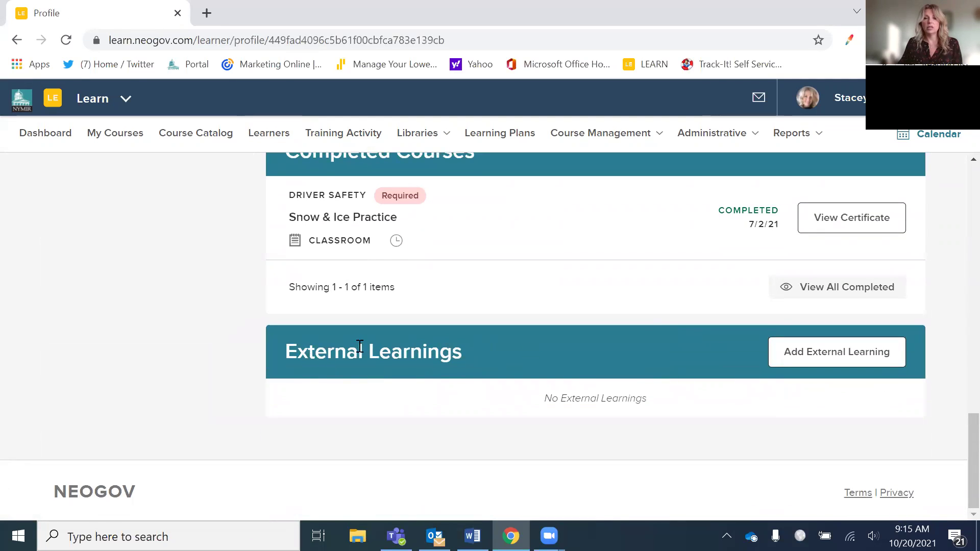
# - Add Administrative Webinar (08/25/21, 1 hour, Conference Room) as the learner's external learning and save
pyautogui.click(808, 361)
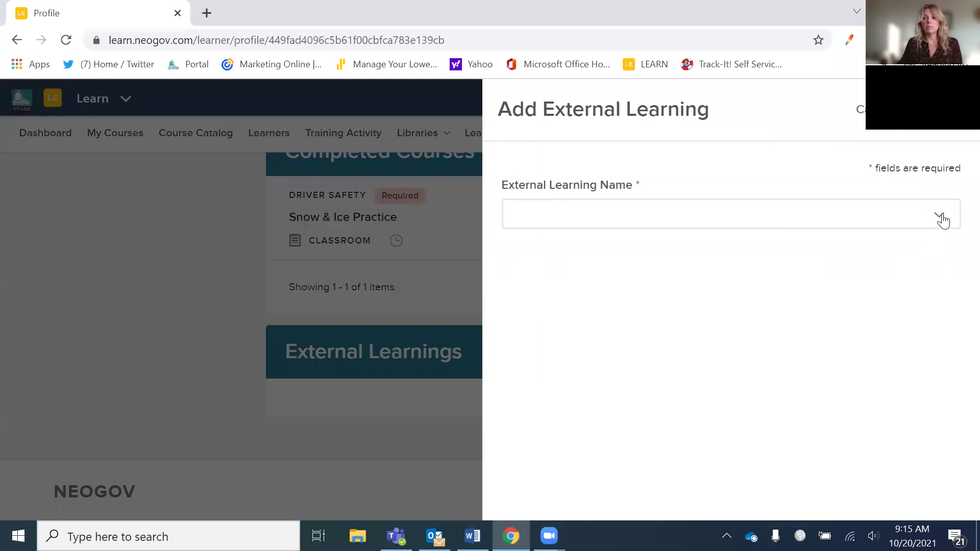
pyautogui.click(940, 217)
pyautogui.scroll(-1, 726, 330)
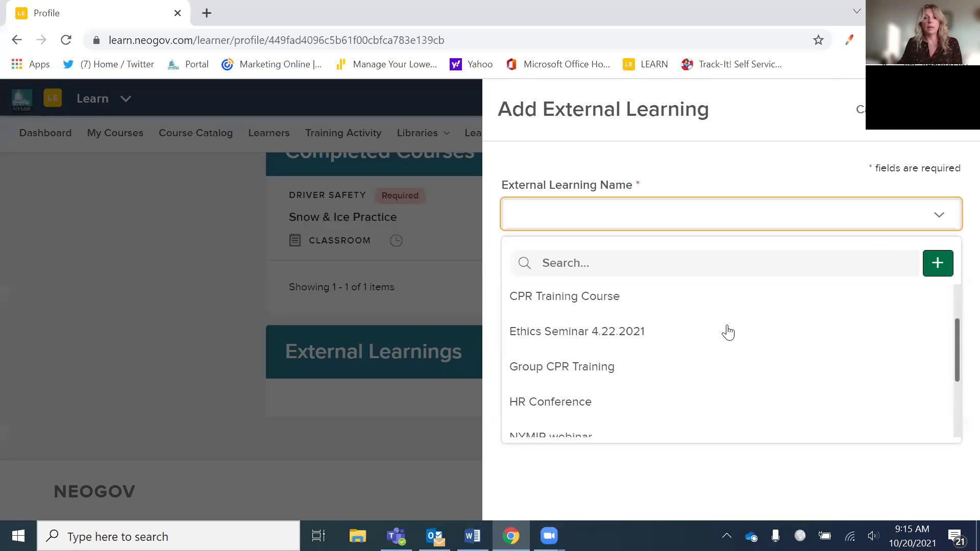
pyautogui.scroll(1, 728, 332)
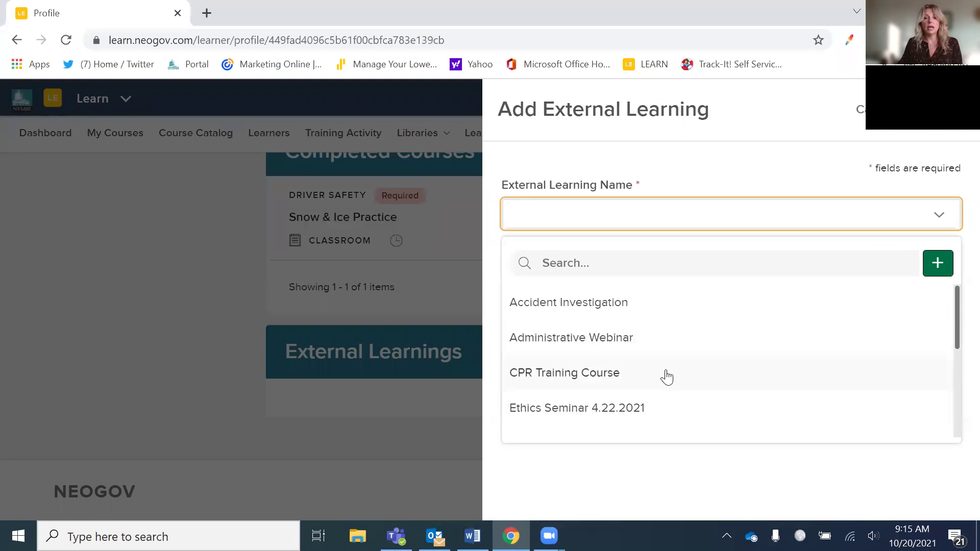
pyautogui.click(662, 348)
pyautogui.click(748, 347)
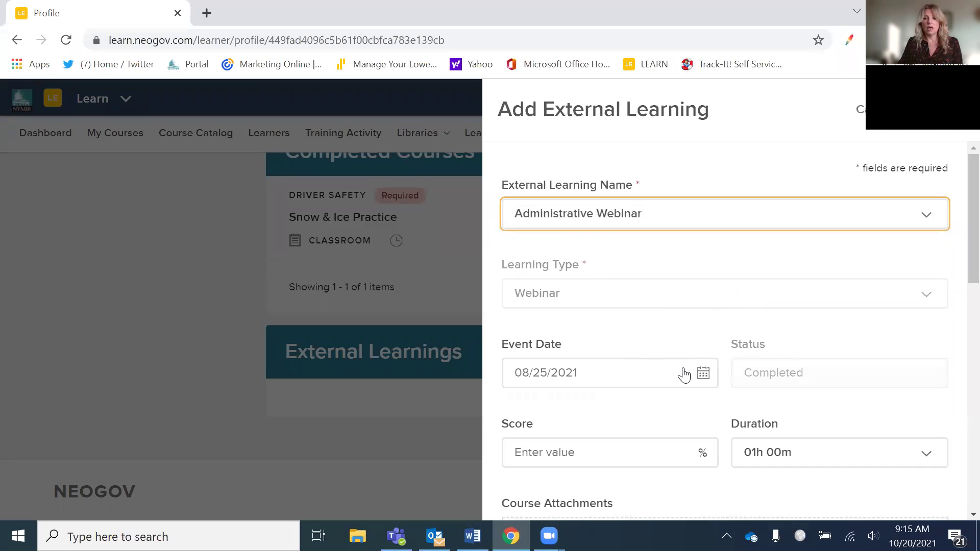
pyautogui.scroll(-1, 713, 377)
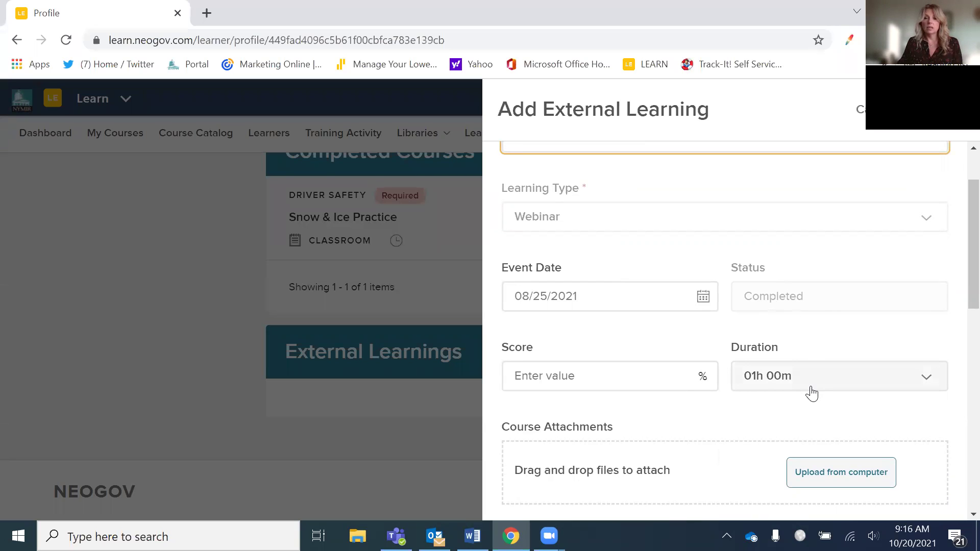
pyautogui.scroll(-1, 774, 376)
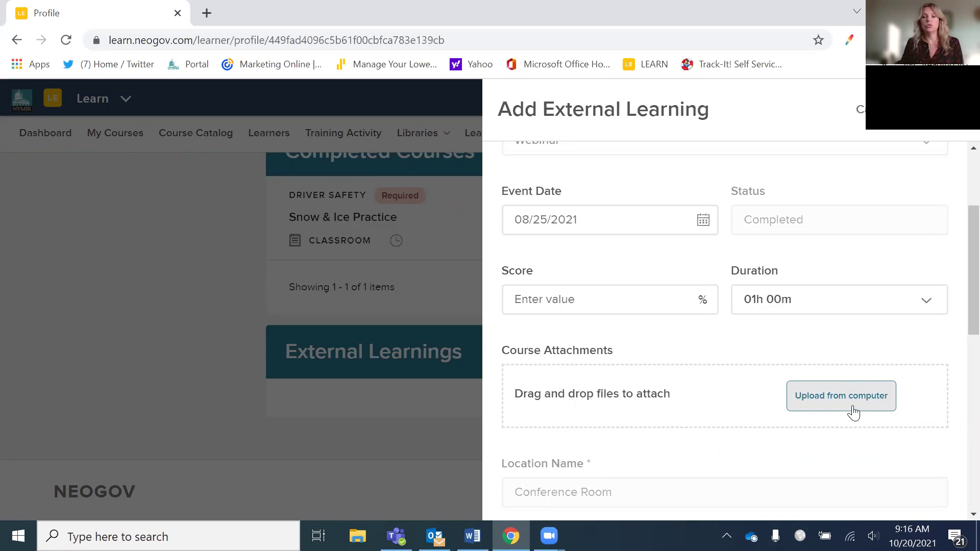
pyautogui.scroll(-1, 851, 408)
pyautogui.scroll(-3, 831, 407)
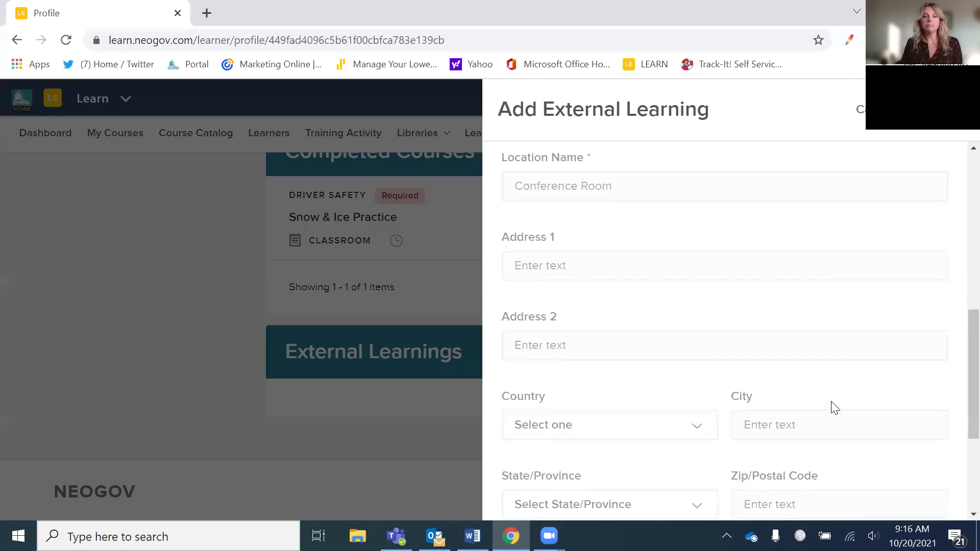
pyautogui.scroll(4, 834, 407)
pyautogui.click(913, 109)
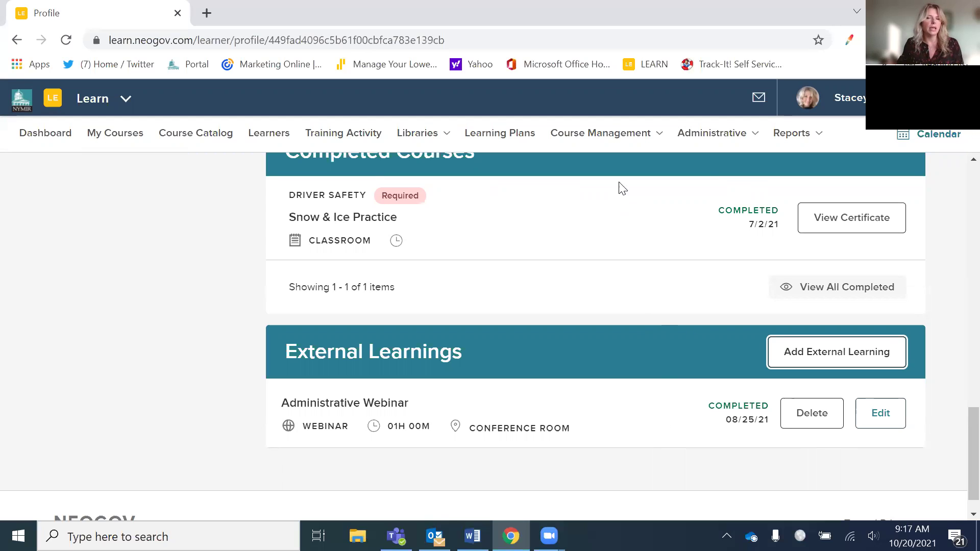
# - Go to the Admin Catalog under Course Management
pyautogui.moveTo(623, 140)
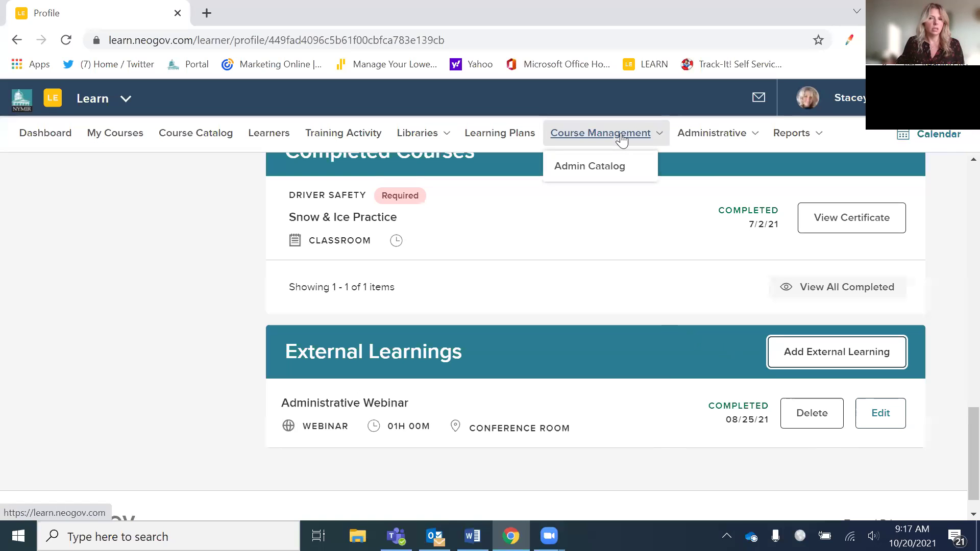
pyautogui.click(612, 166)
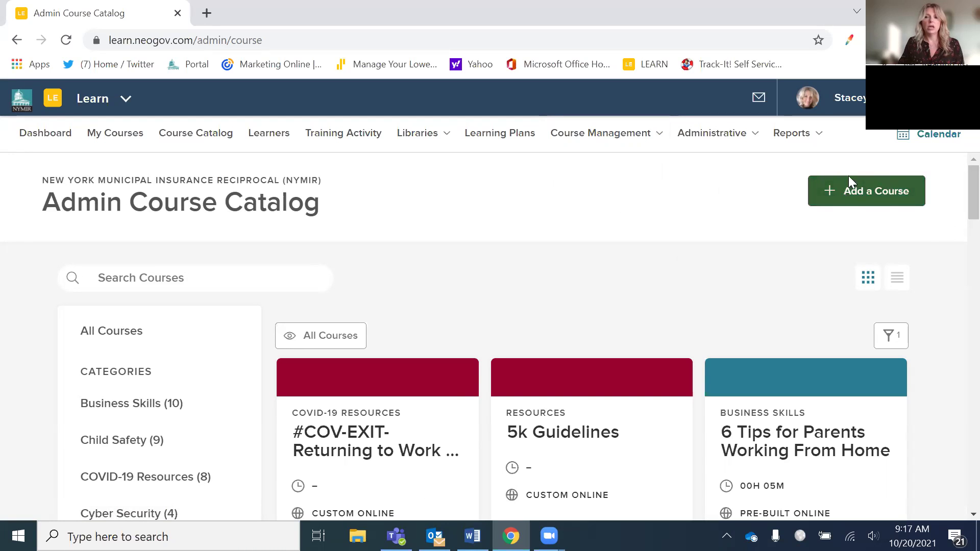
# - Add a new course of the Classroom type to get its blank form
pyautogui.click(847, 196)
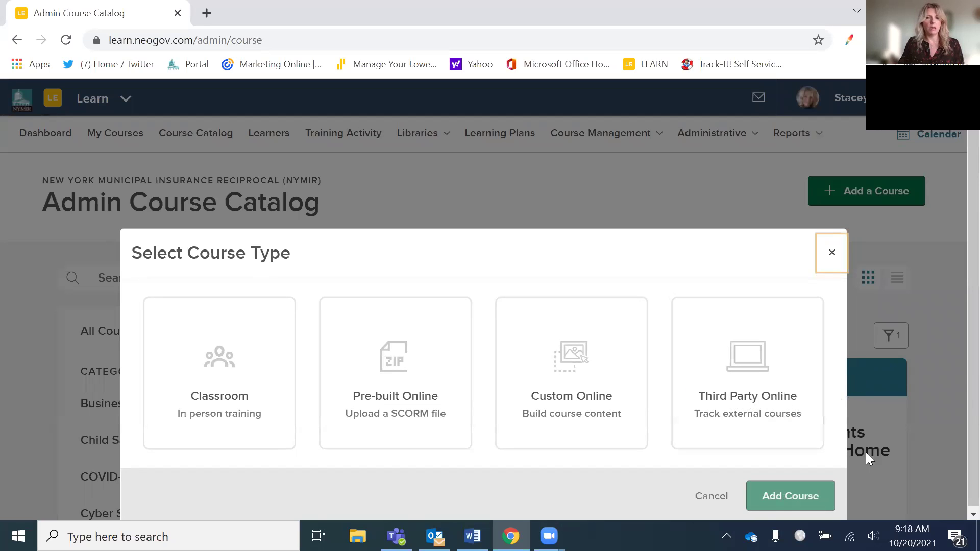
pyautogui.click(235, 400)
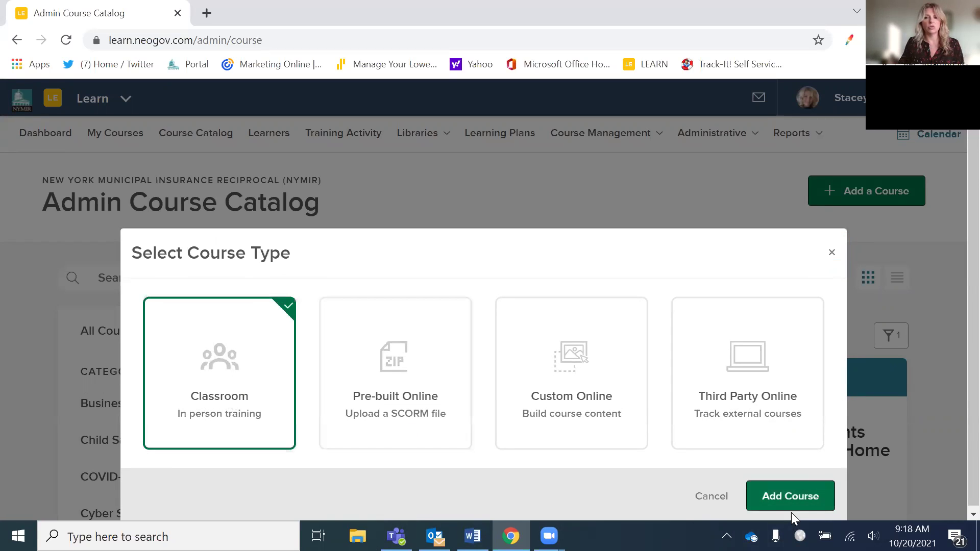
pyautogui.click(791, 507)
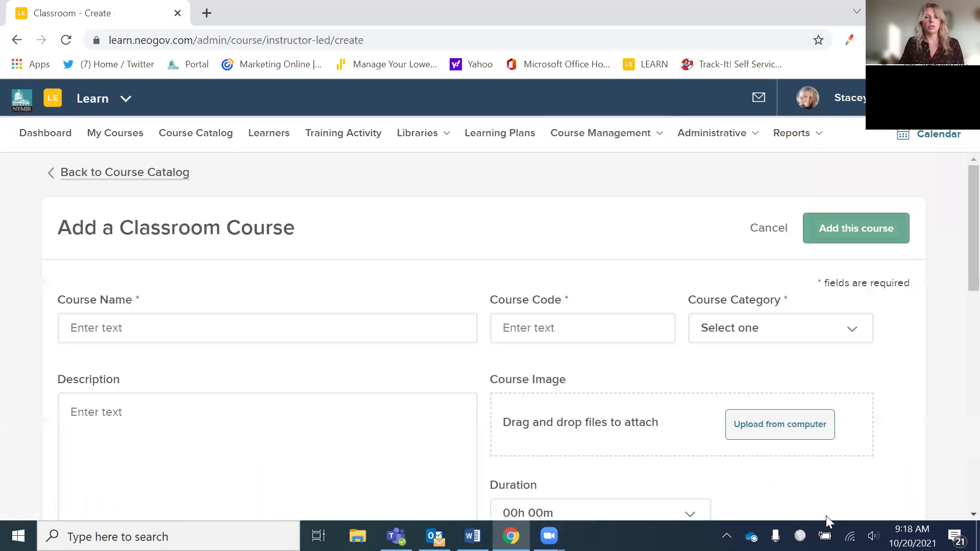
# - Enter course name 'DPW Workshop' and course code 'DPW001'
pyautogui.click(355, 331)
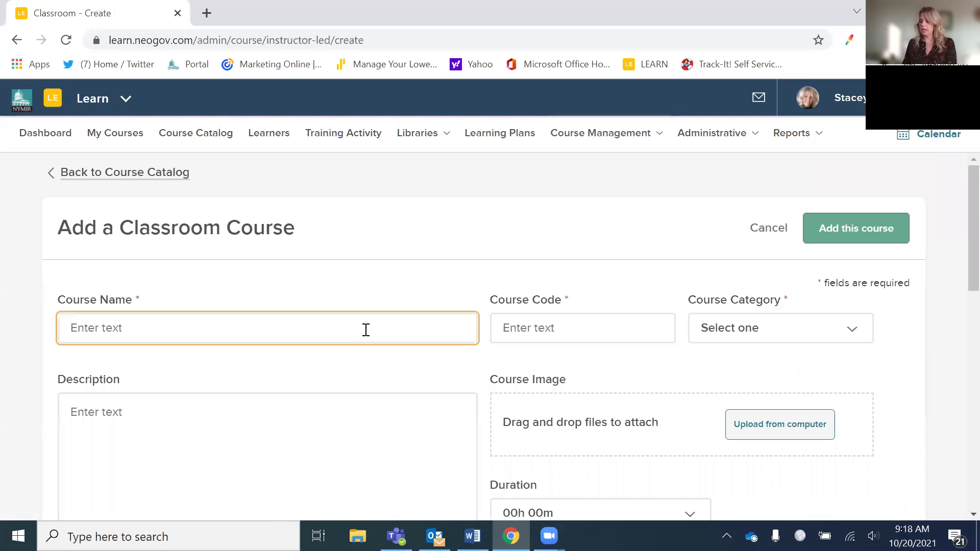
pyautogui.write('D')
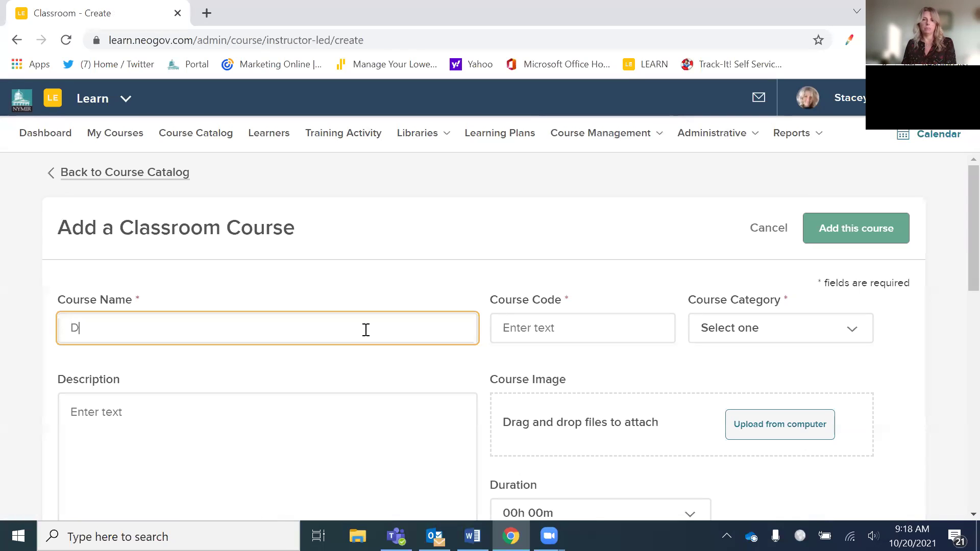
pyautogui.write('PW Works')
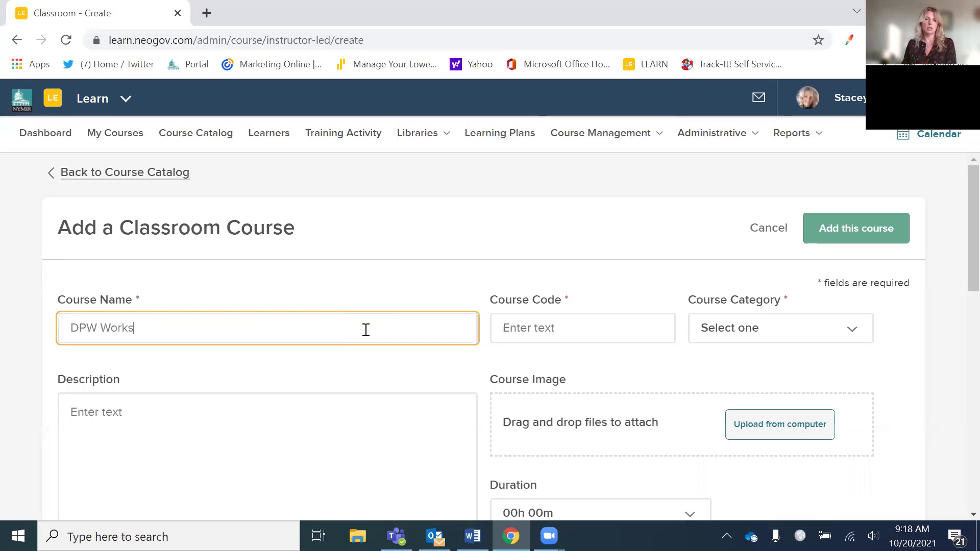
pyautogui.write('hop')
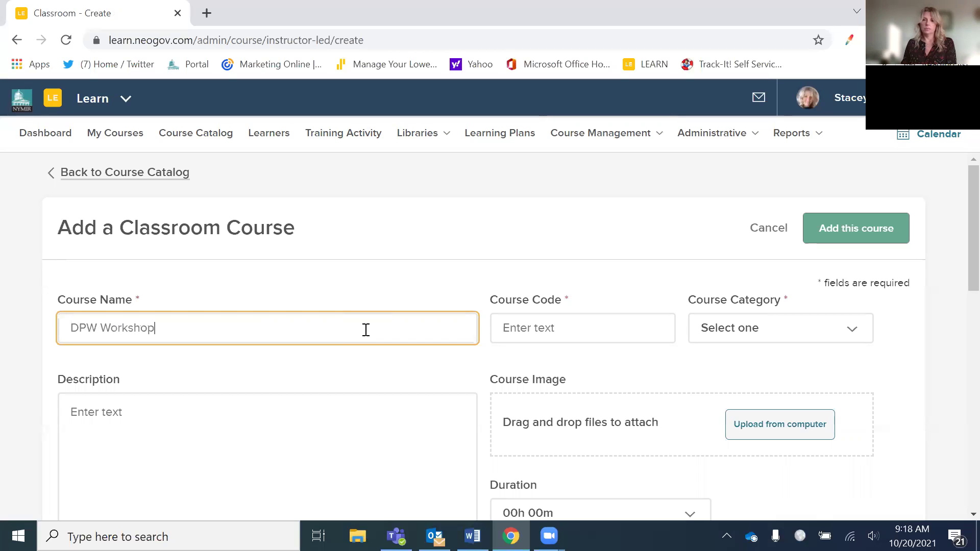
pyautogui.click(534, 329)
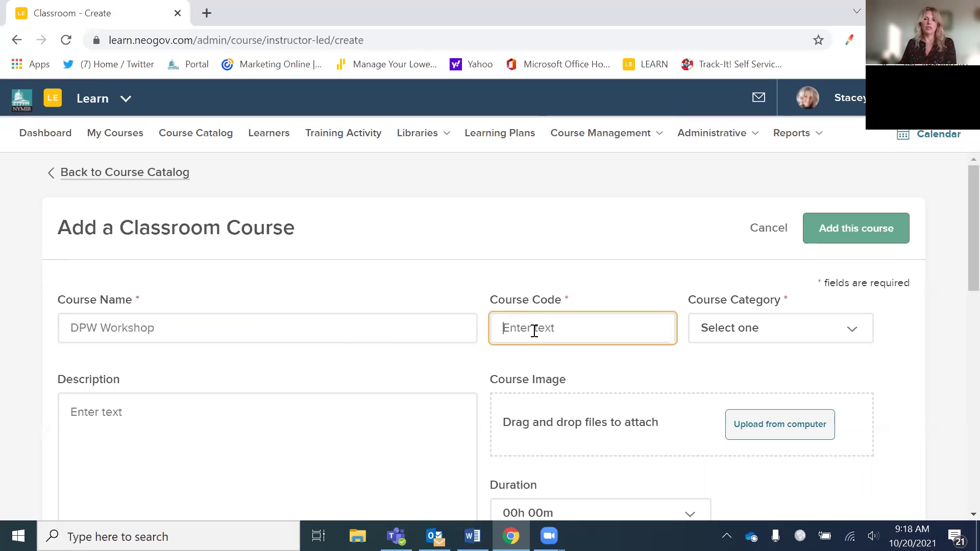
pyautogui.write('DPW001')
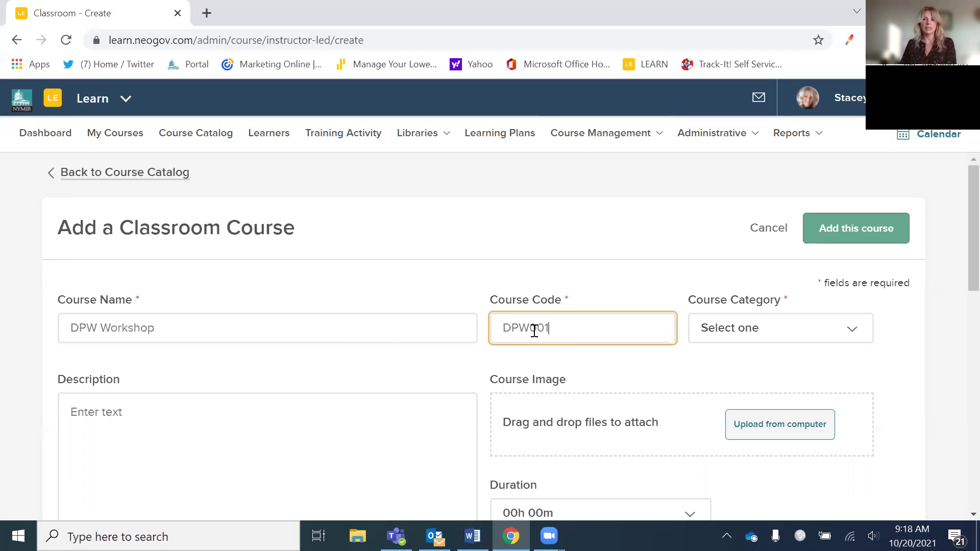
# - Browse the Course Category list and start creating a new category
pyautogui.click(866, 333)
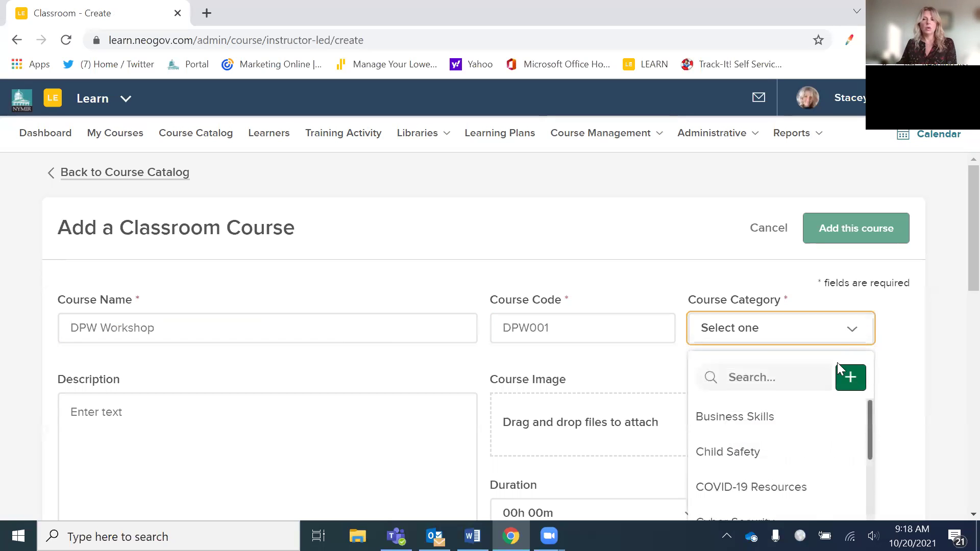
pyautogui.scroll(-2, 818, 366)
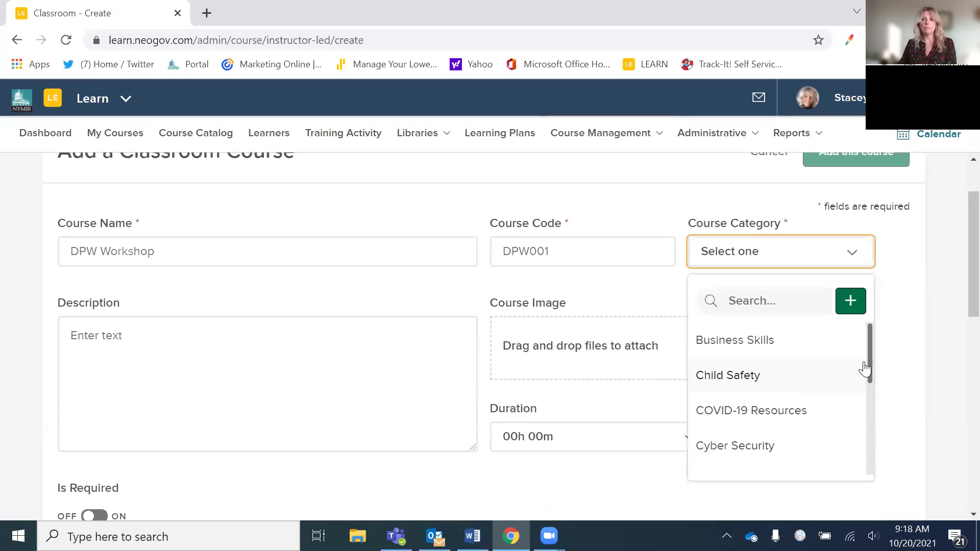
pyautogui.moveTo(868, 358); pyautogui.dragTo(864, 413)
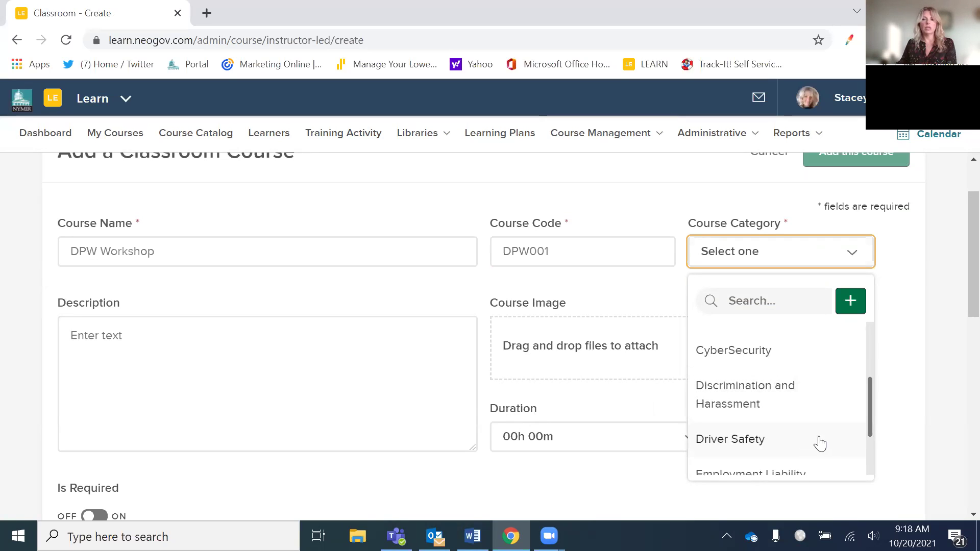
pyautogui.moveTo(868, 424); pyautogui.dragTo(865, 351)
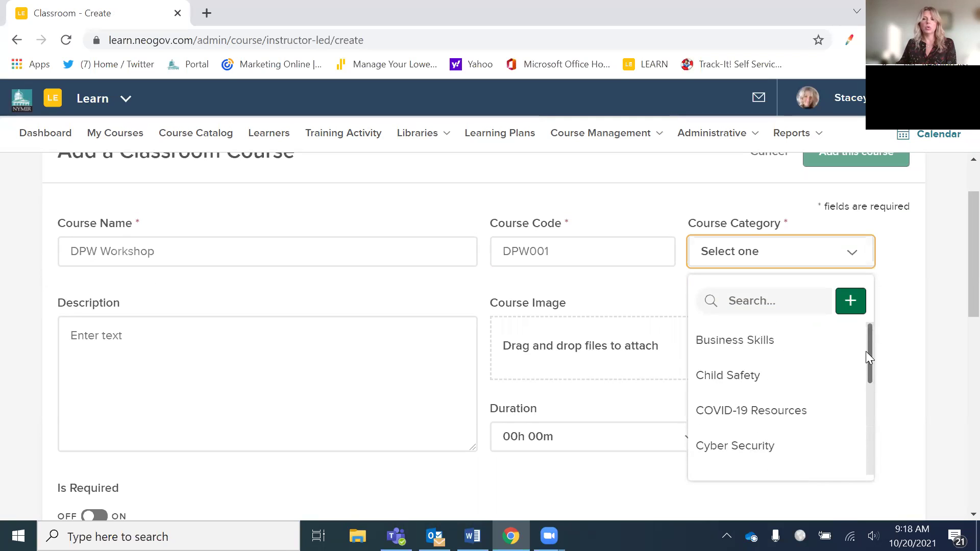
pyautogui.click(850, 301)
# - Name the new course category 'Public Works' and save it
pyautogui.click(703, 204)
pyautogui.write('Pu')
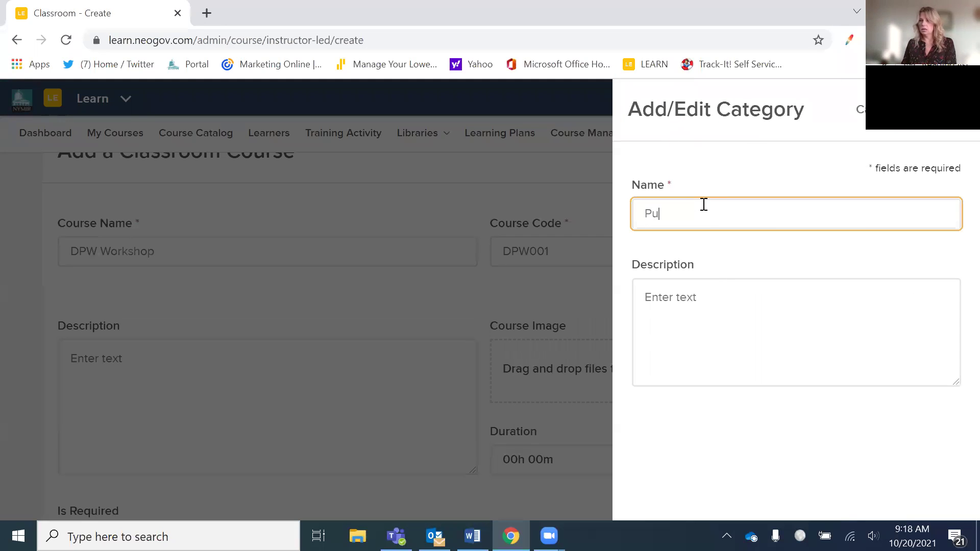
pyautogui.write('blic Works')
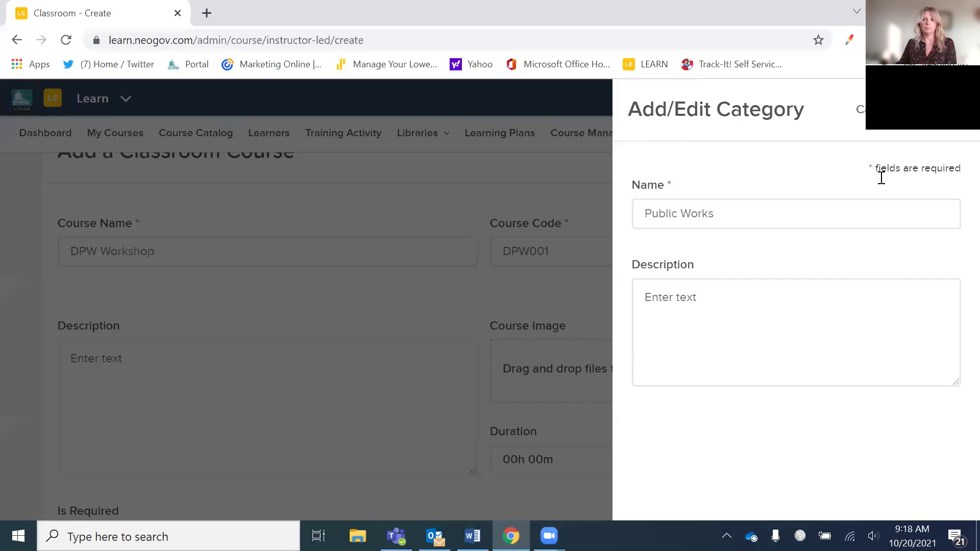
pyautogui.press('Return')
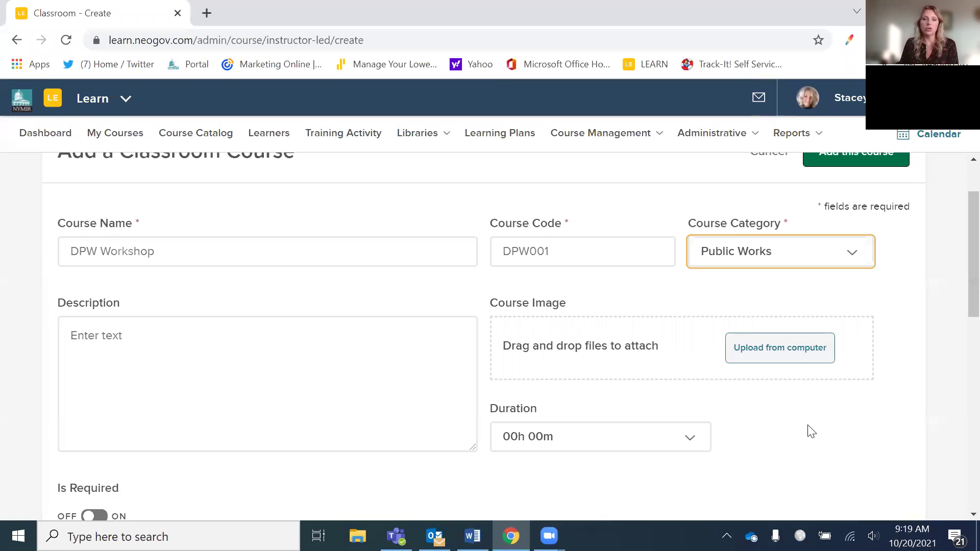
# - Turn off Pass Required for the course and leave the duration unchanged
pyautogui.click(699, 439)
pyautogui.scroll(-2, 783, 448)
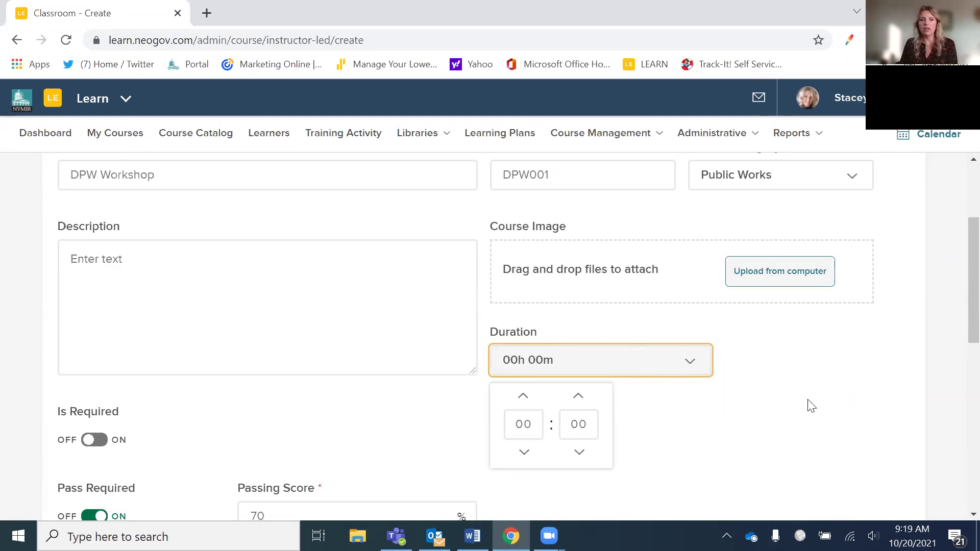
pyautogui.scroll(-2, 806, 407)
pyautogui.click(531, 440)
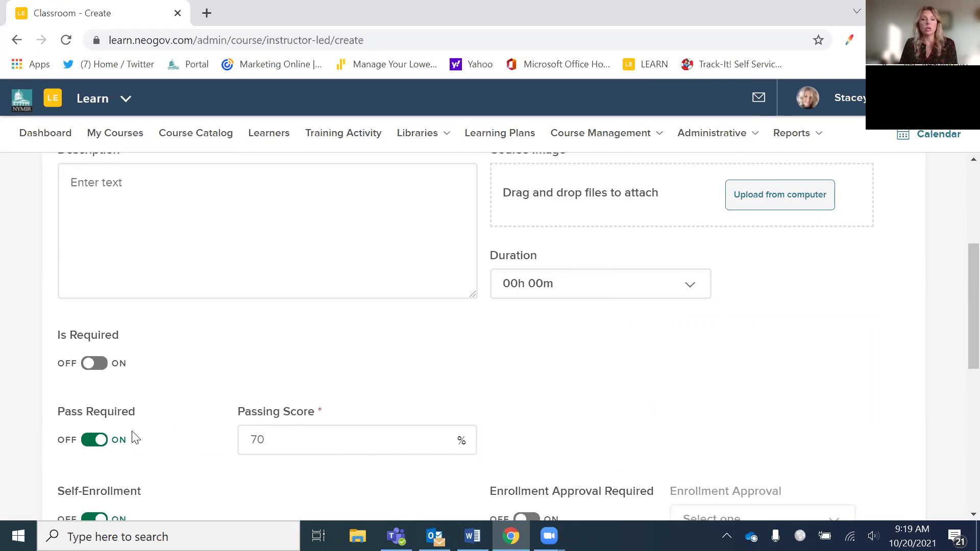
pyautogui.click(116, 445)
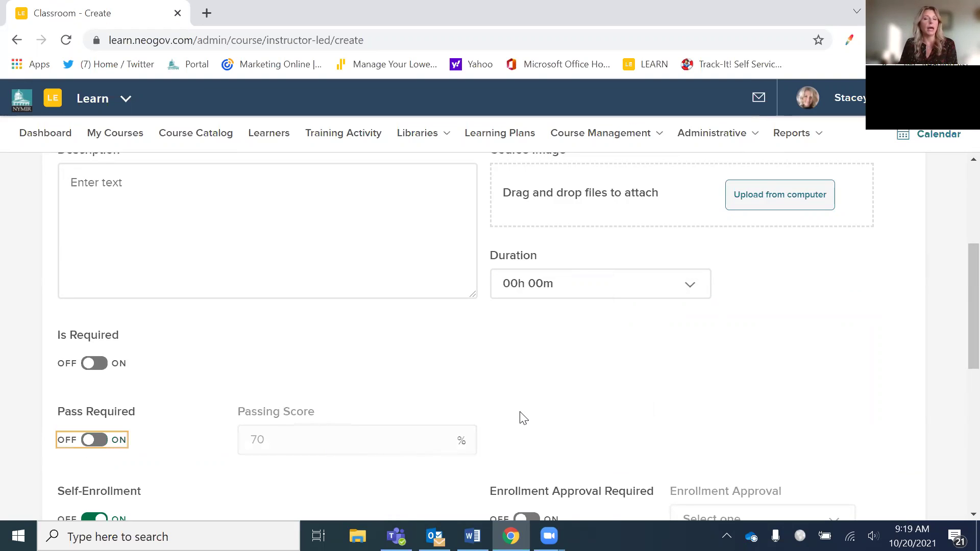
# - Switch Mobile Check-in on, then back off
pyautogui.scroll(-1, 547, 412)
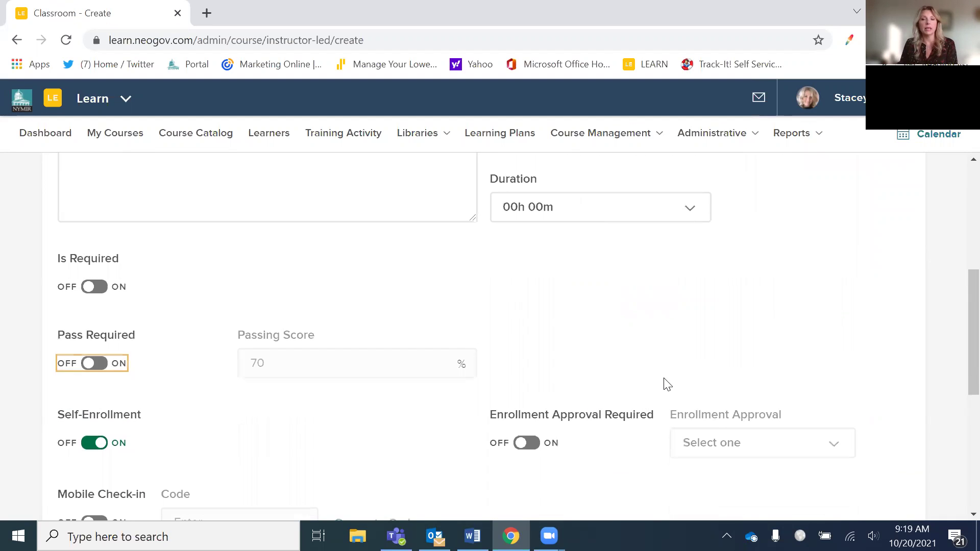
pyautogui.scroll(-1, 229, 450)
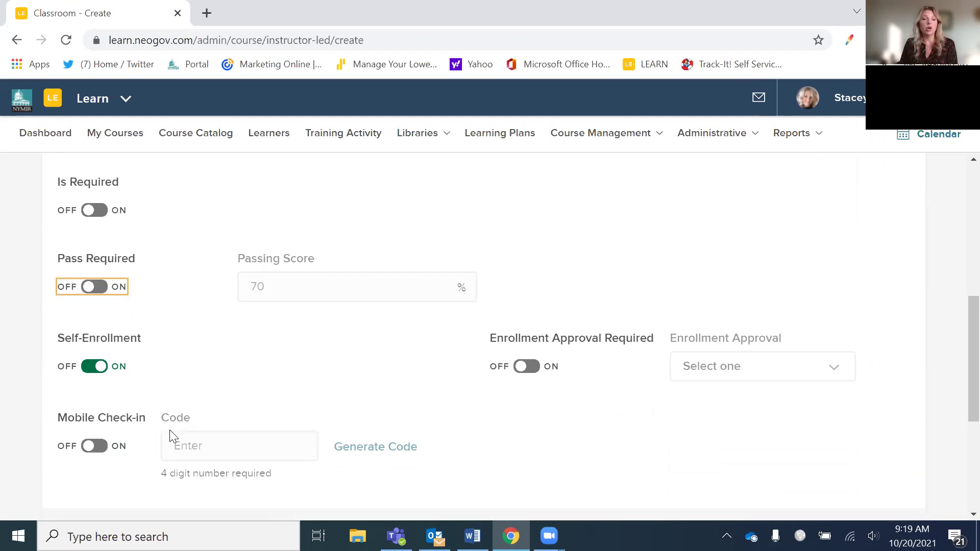
pyautogui.click(101, 450)
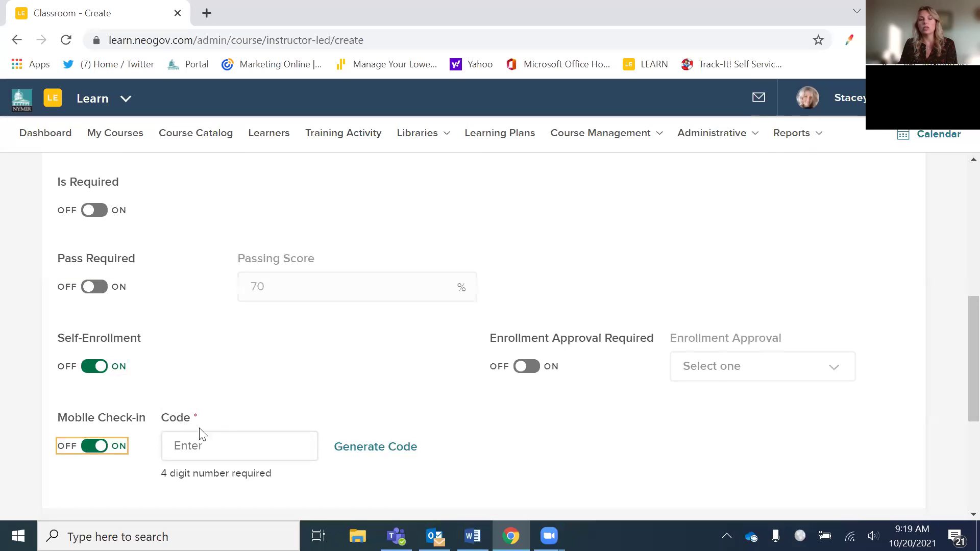
pyautogui.click(89, 446)
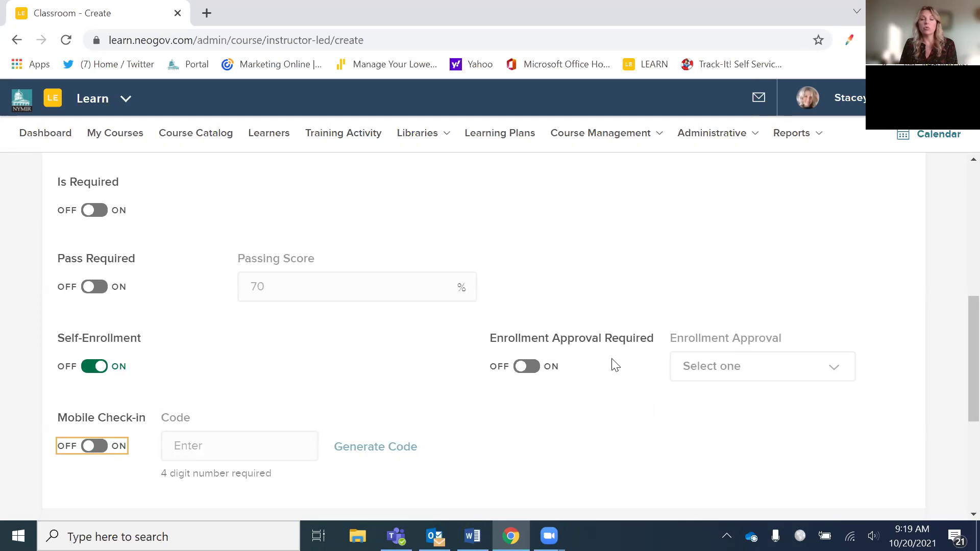
# - Turn on Enrollment Approval Required to see the approvers, then turn it back off
pyautogui.click(525, 366)
pyautogui.click(831, 374)
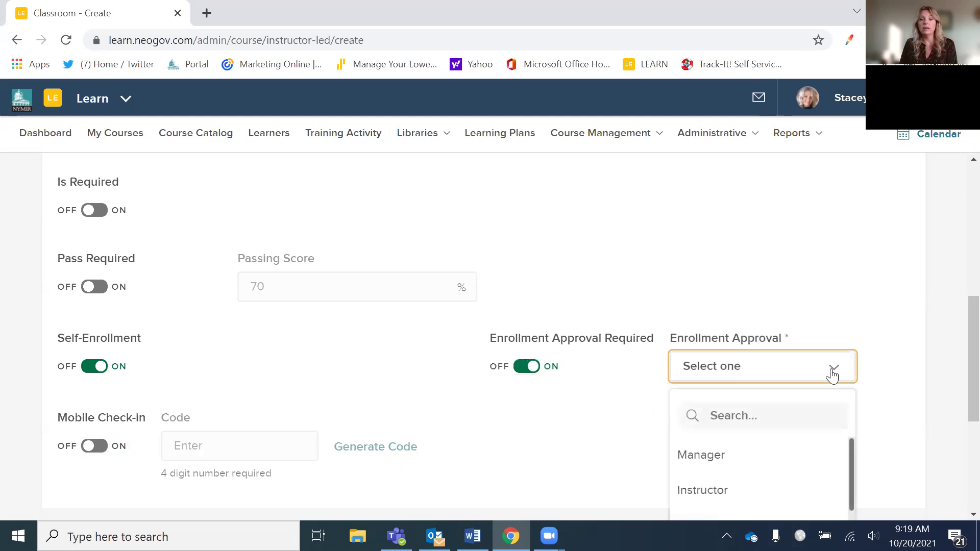
pyautogui.scroll(-2, 861, 462)
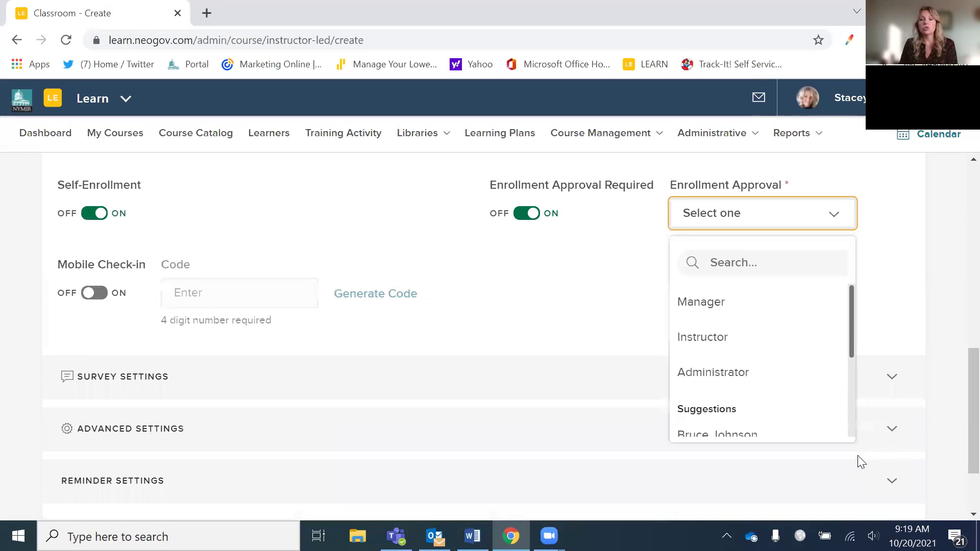
pyautogui.scroll(1, 848, 452)
pyautogui.scroll(-2, 850, 426)
pyautogui.scroll(2, 842, 429)
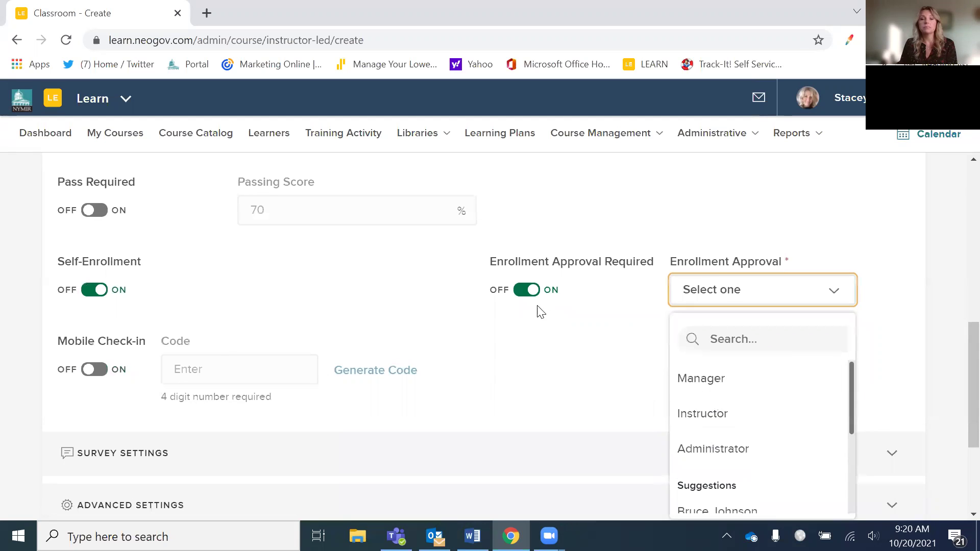
pyautogui.click(524, 301)
# - Expand the course's Advanced Settings section
pyautogui.scroll(-3, 587, 337)
pyautogui.click(140, 351)
pyautogui.scroll(-3, 534, 431)
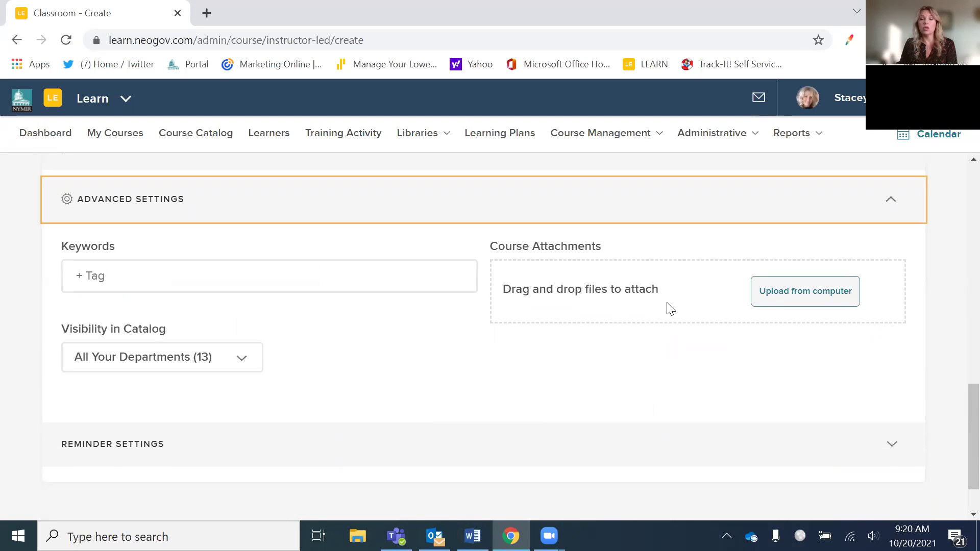
pyautogui.scroll(-2, 554, 355)
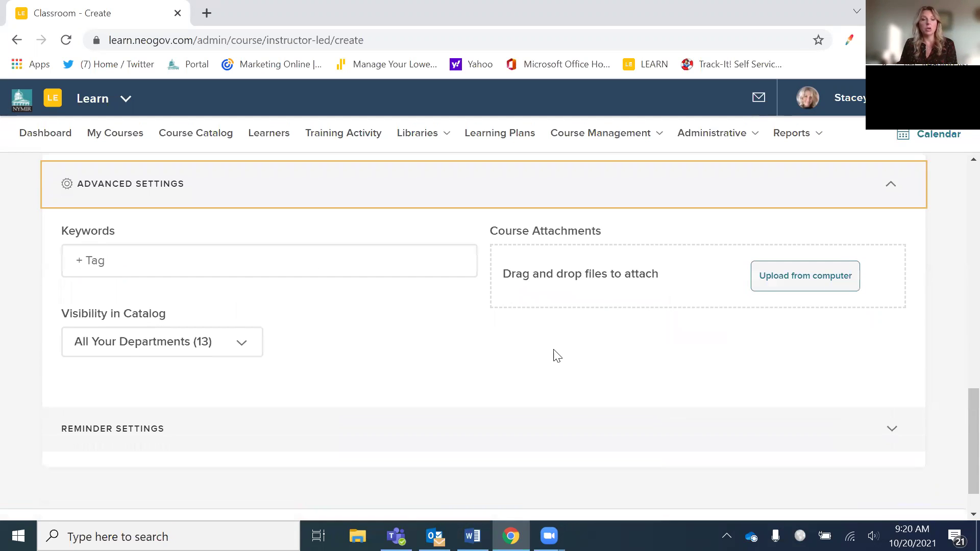
pyautogui.scroll(6, 524, 343)
pyautogui.scroll(10, 523, 343)
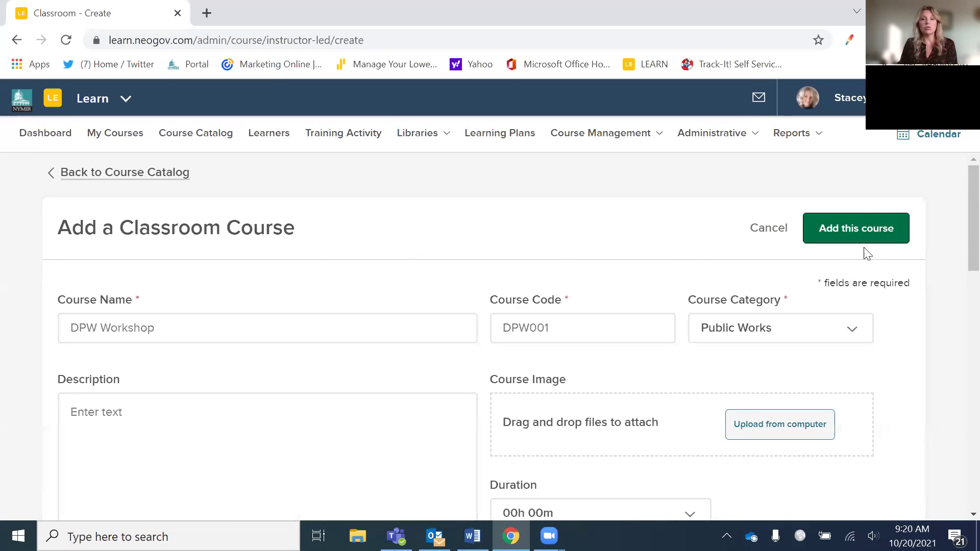
# - Add the DPW Workshop course and review its DPW001 details page
pyautogui.click(833, 236)
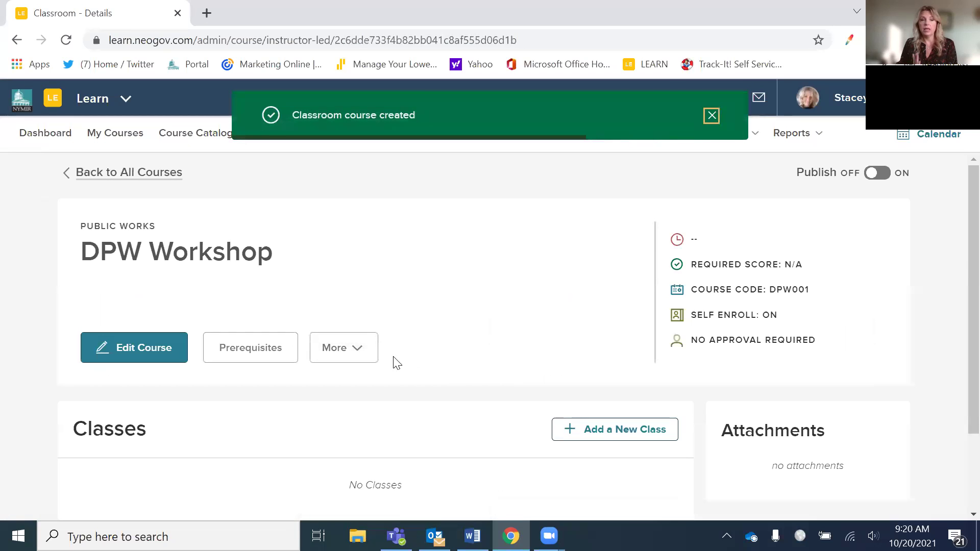
pyautogui.scroll(-2, 449, 367)
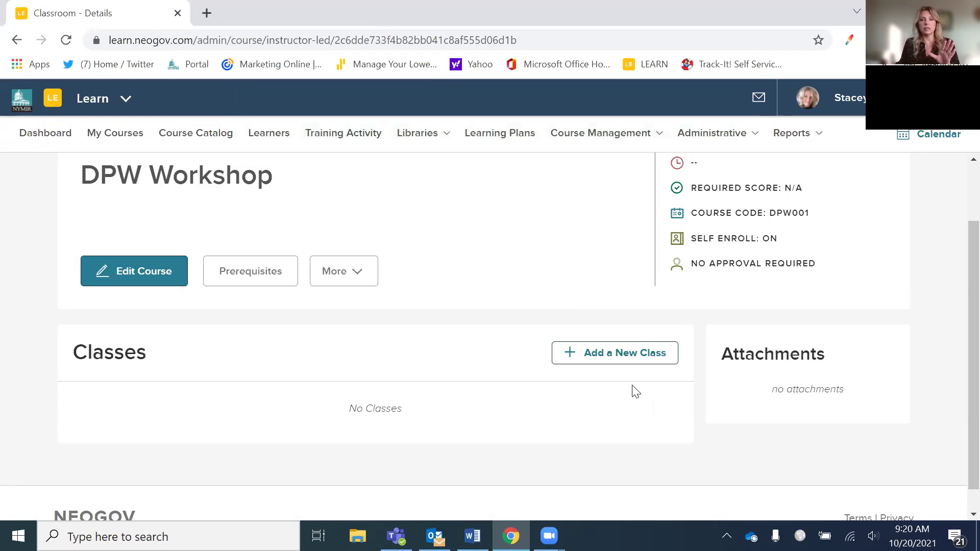
# - Add a new class to the course with a 10:30 AM start time
pyautogui.click(611, 353)
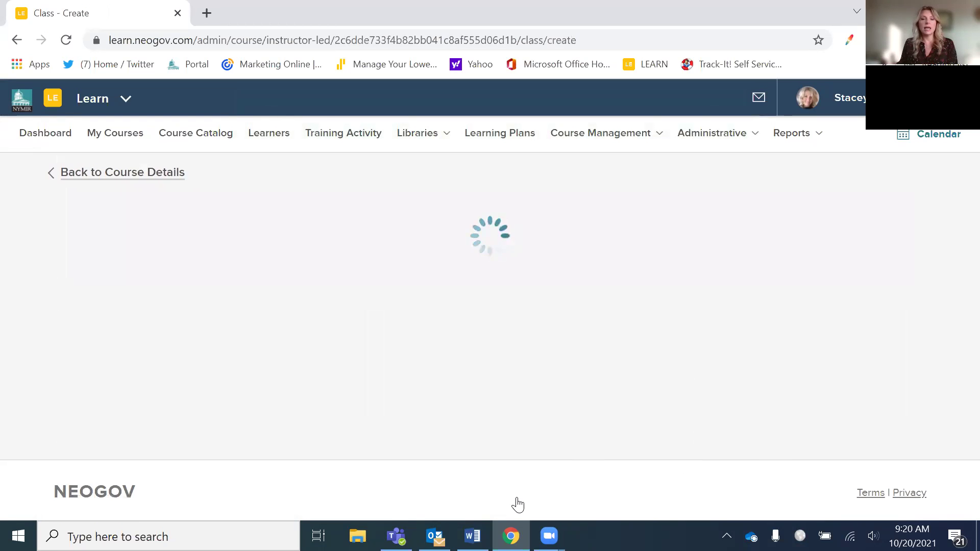
pyautogui.scroll(-3, 306, 410)
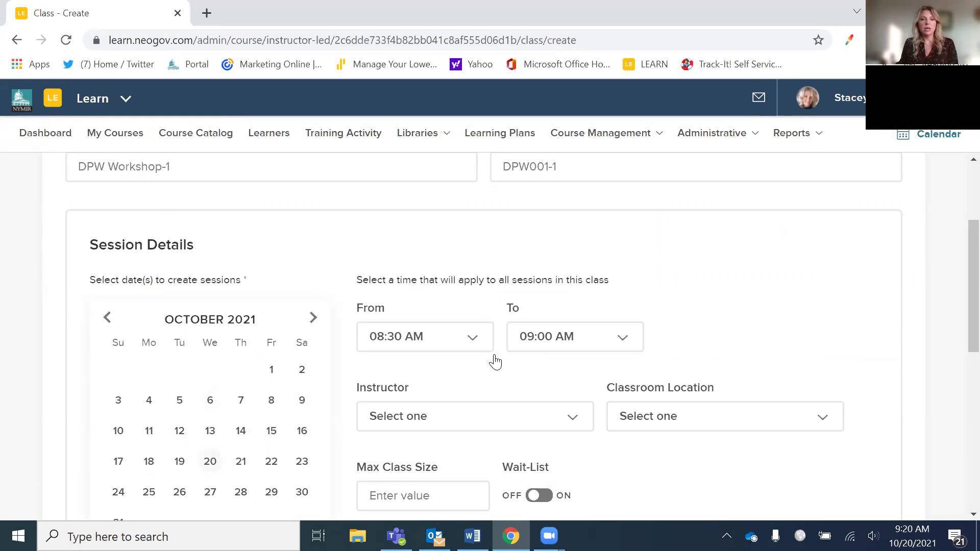
pyautogui.click(476, 345)
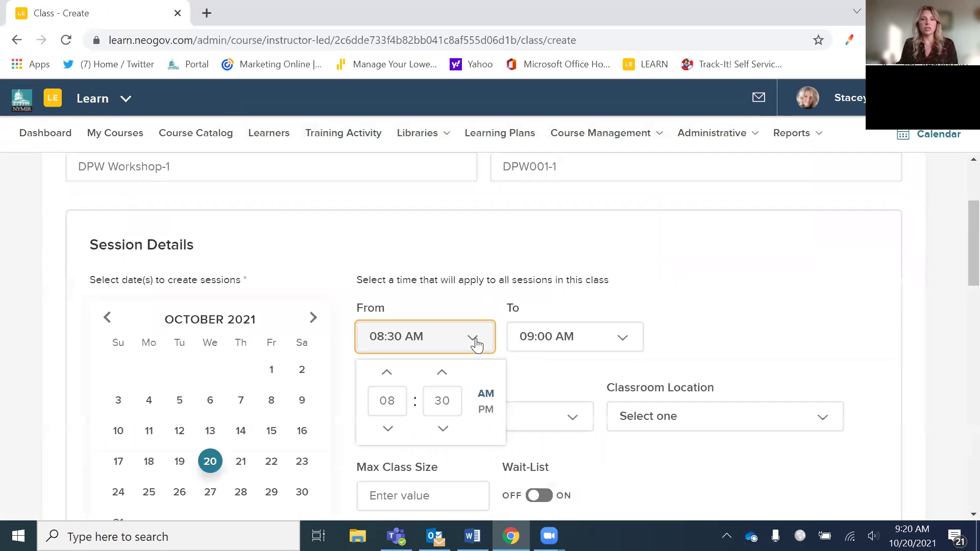
pyautogui.click(395, 400)
pyautogui.moveTo(406, 401); pyautogui.dragTo(372, 393)
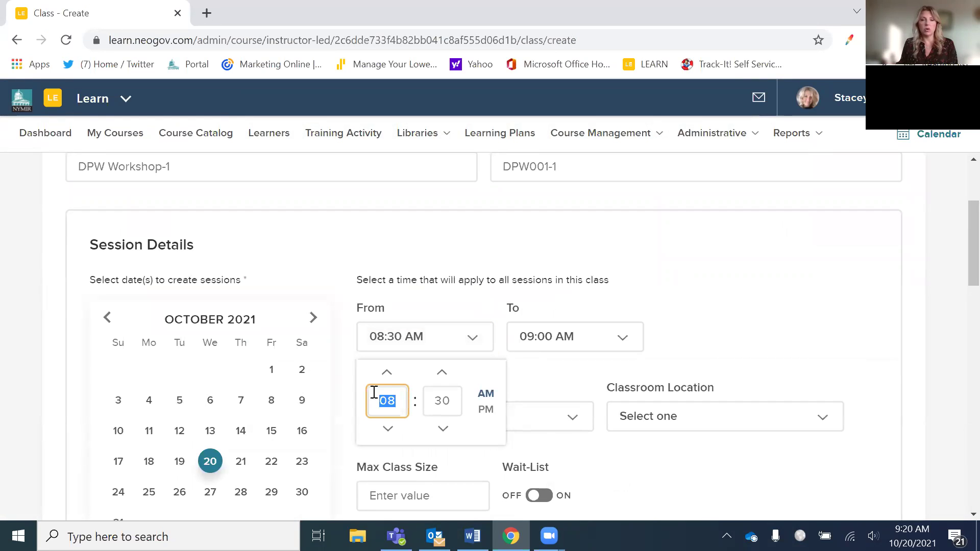
pyautogui.write('10')
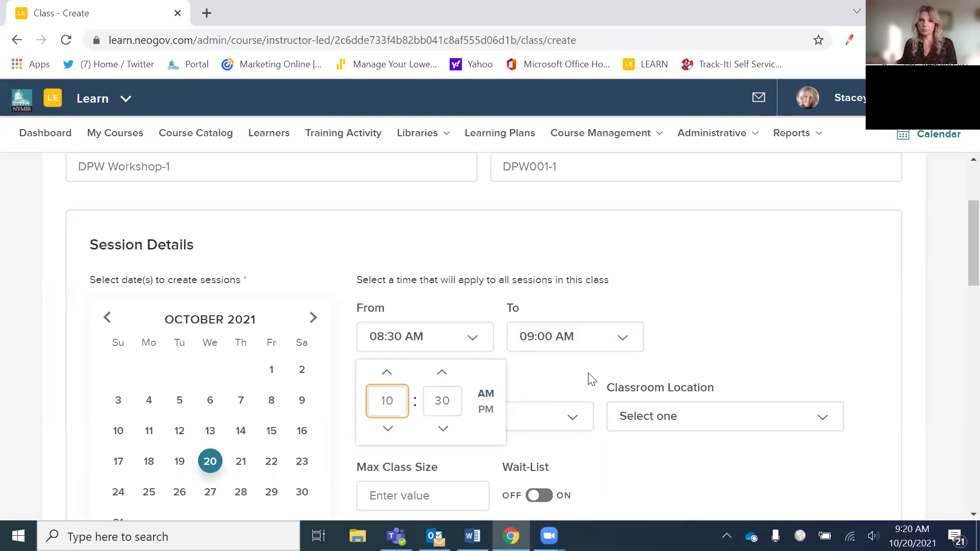
pyautogui.click(553, 441)
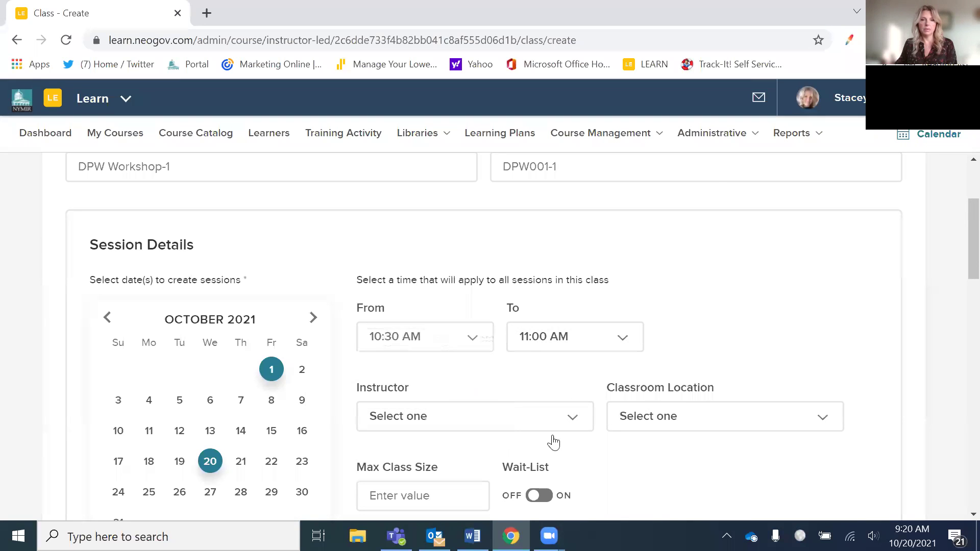
# - Assign an instructor to the new class
pyautogui.click(570, 421)
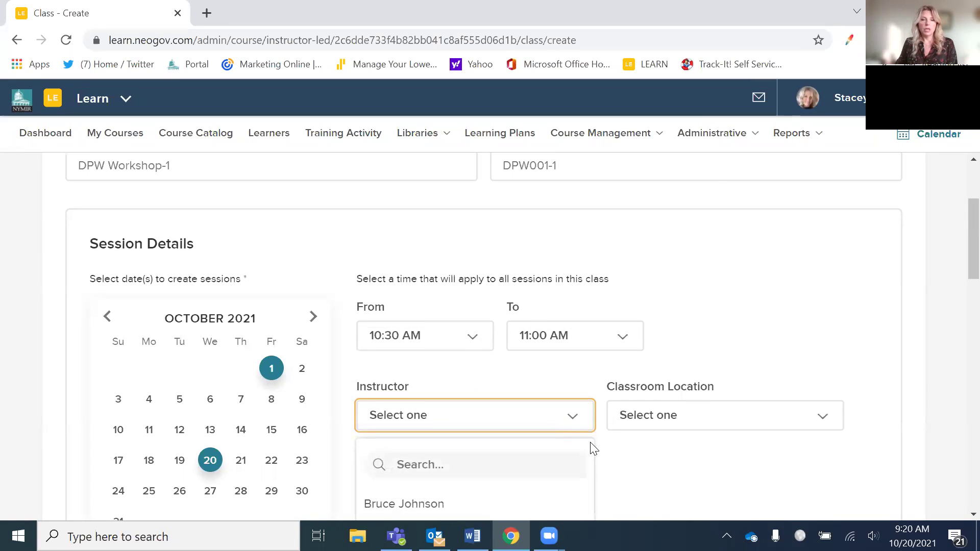
pyautogui.scroll(-3, 561, 434)
pyautogui.click(507, 424)
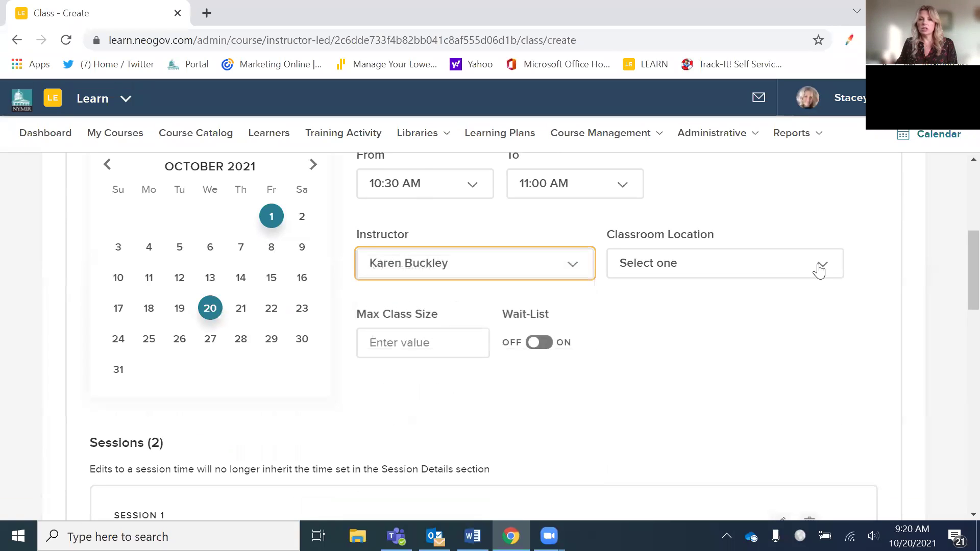
# - Set the classroom location to Senior Center
pyautogui.click(817, 267)
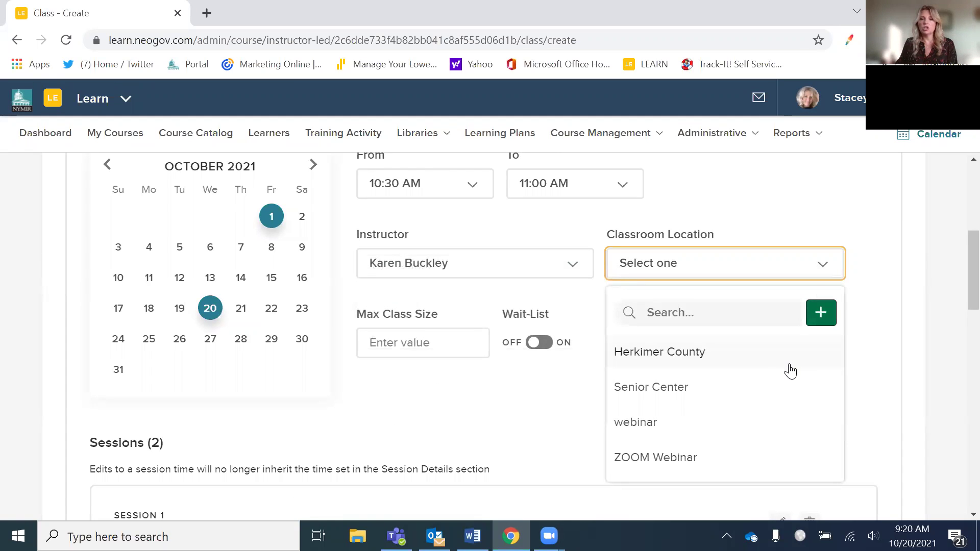
pyautogui.scroll(-2, 779, 367)
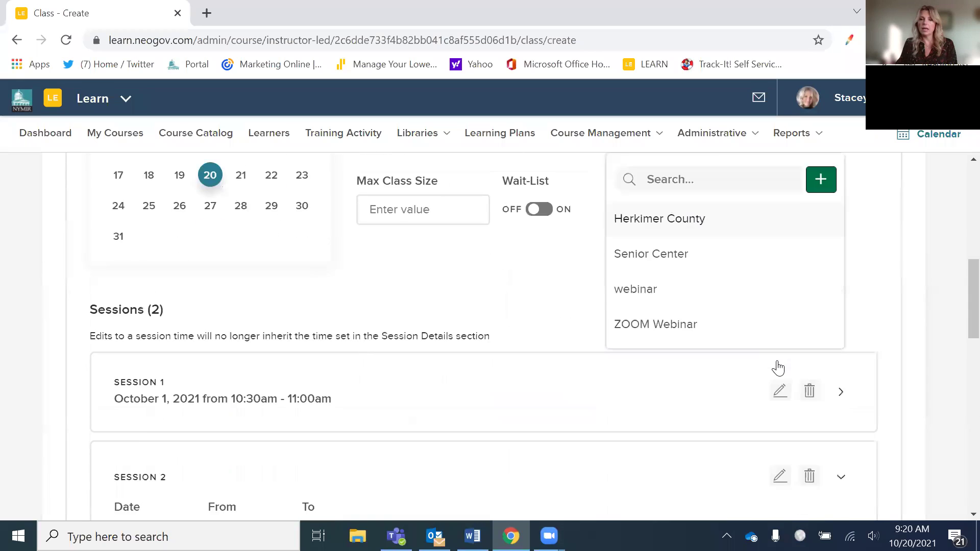
pyautogui.click(817, 321)
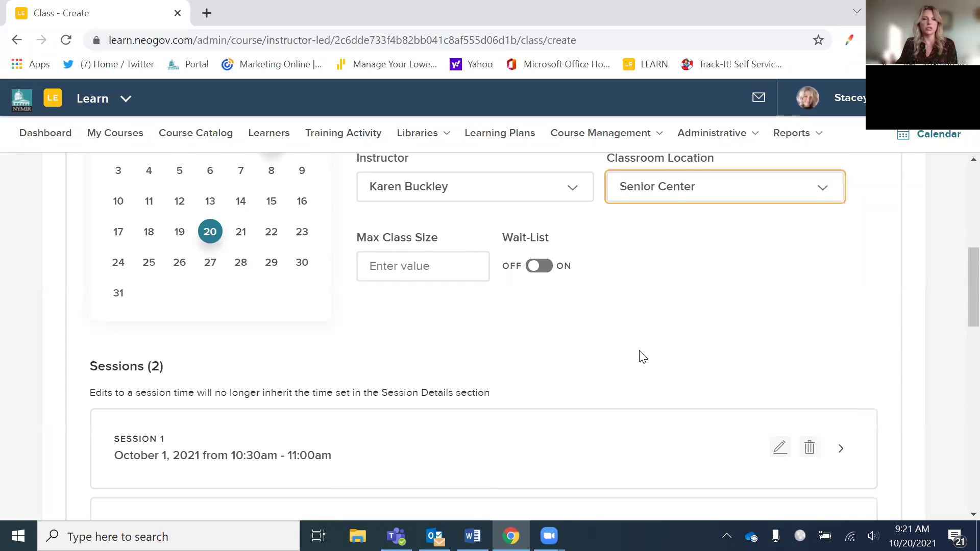
pyautogui.scroll(-1, 640, 355)
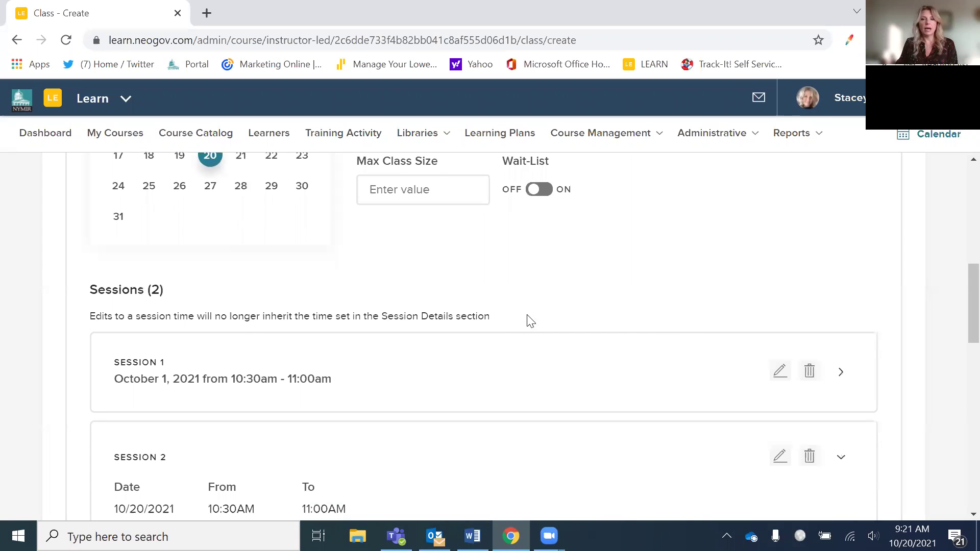
pyautogui.scroll(2, 621, 309)
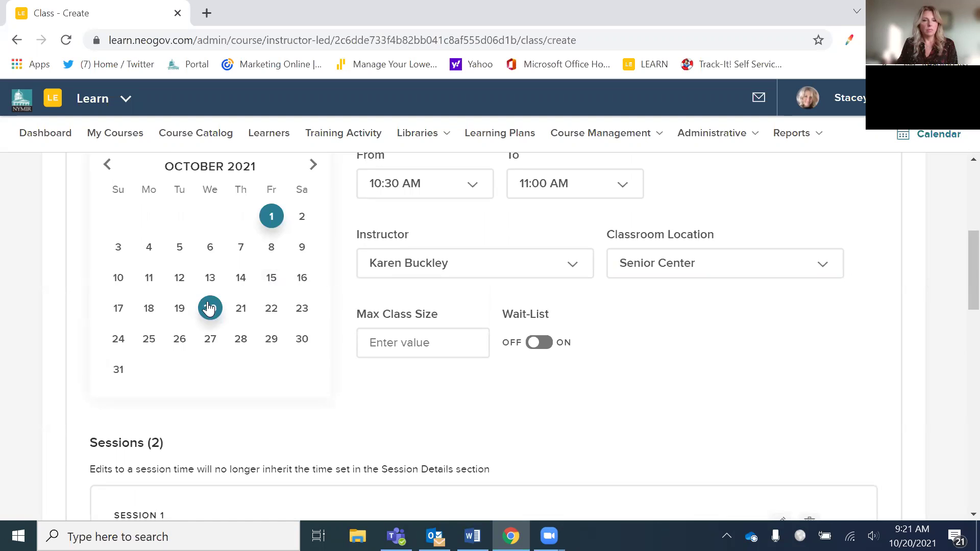
pyautogui.scroll(-3, 490, 329)
pyautogui.scroll(3, 471, 310)
# - Remove the October 1 session, leaving only the October 20 session
pyautogui.click(271, 217)
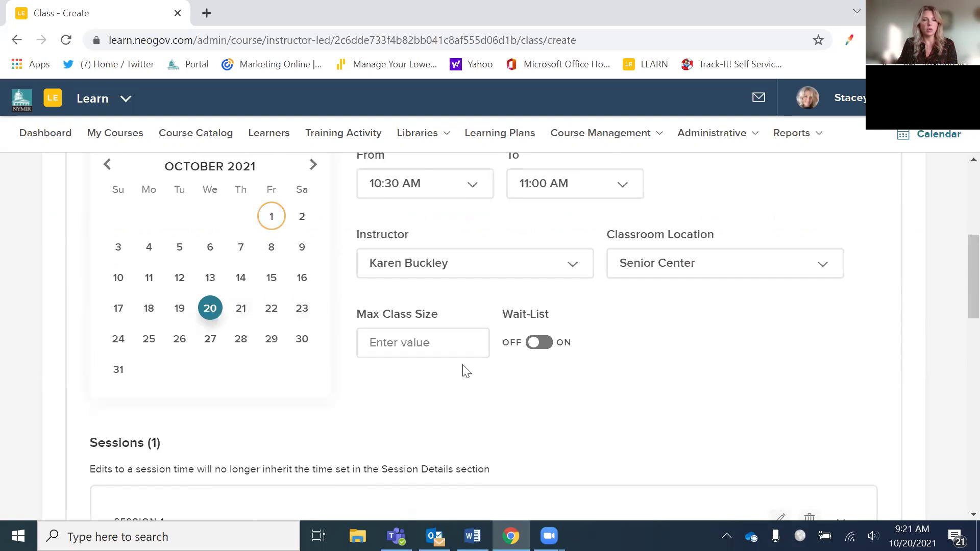
pyautogui.scroll(-2, 347, 367)
pyautogui.scroll(3, 306, 232)
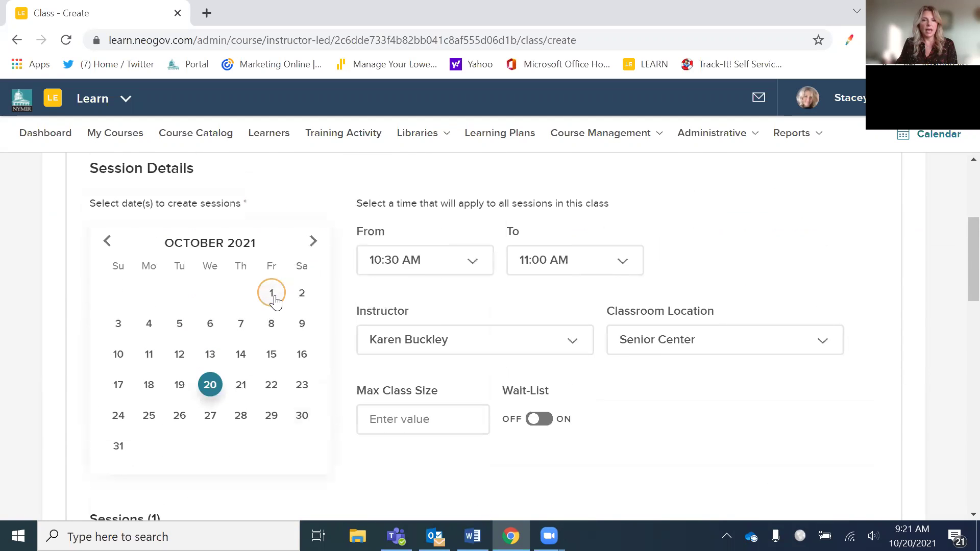
pyautogui.scroll(-3, 483, 457)
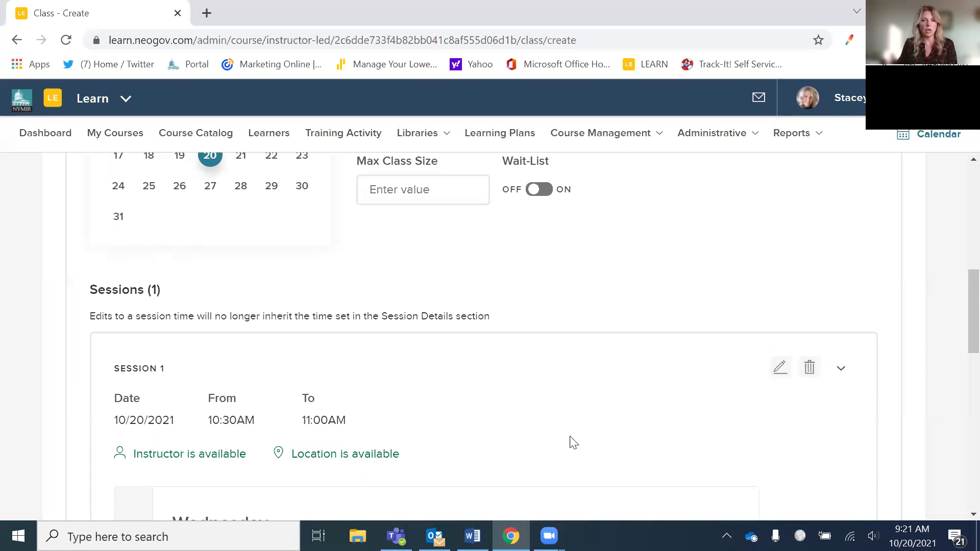
pyautogui.scroll(-1, 648, 442)
pyautogui.scroll(-2, 592, 404)
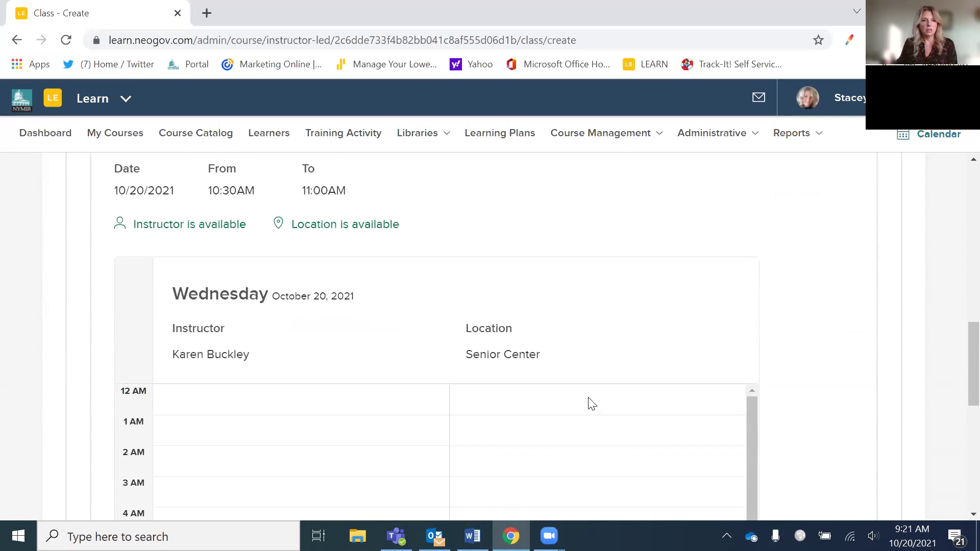
pyautogui.scroll(7, 683, 311)
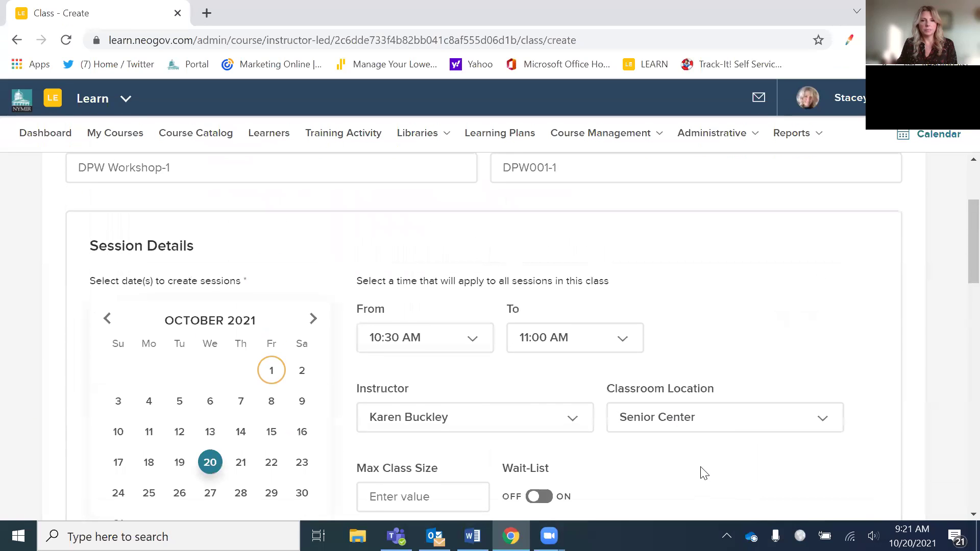
pyautogui.scroll(3, 700, 470)
pyautogui.click(316, 318)
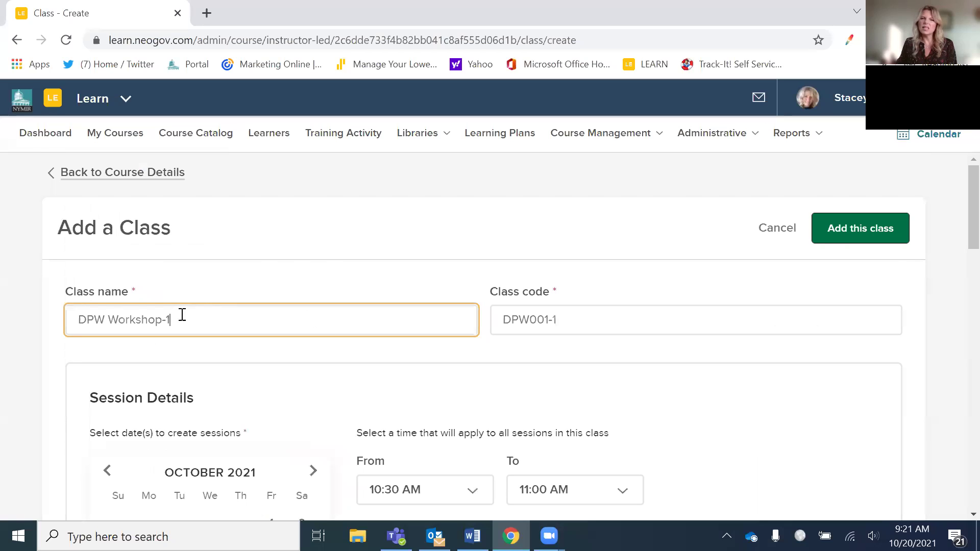
# - Rename the class from DPW Workshop-1 to 'Signage Training' and add it
pyautogui.moveTo(182, 315); pyautogui.dragTo(59, 313)
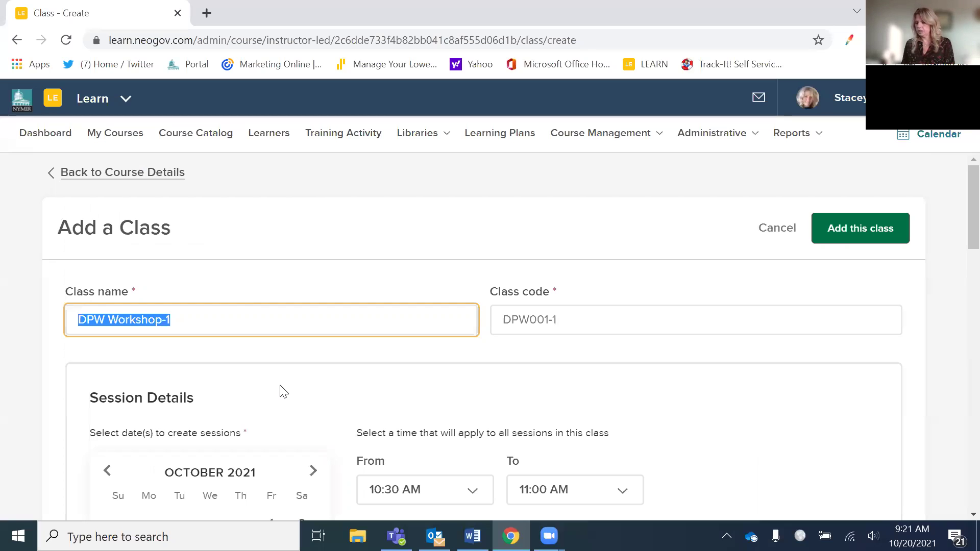
pyautogui.write('Signage Training')
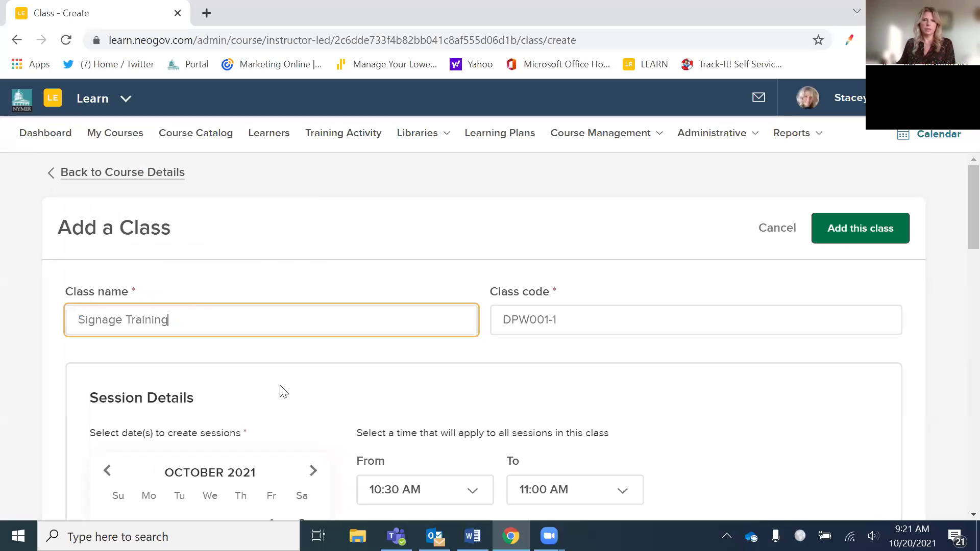
pyautogui.click(837, 231)
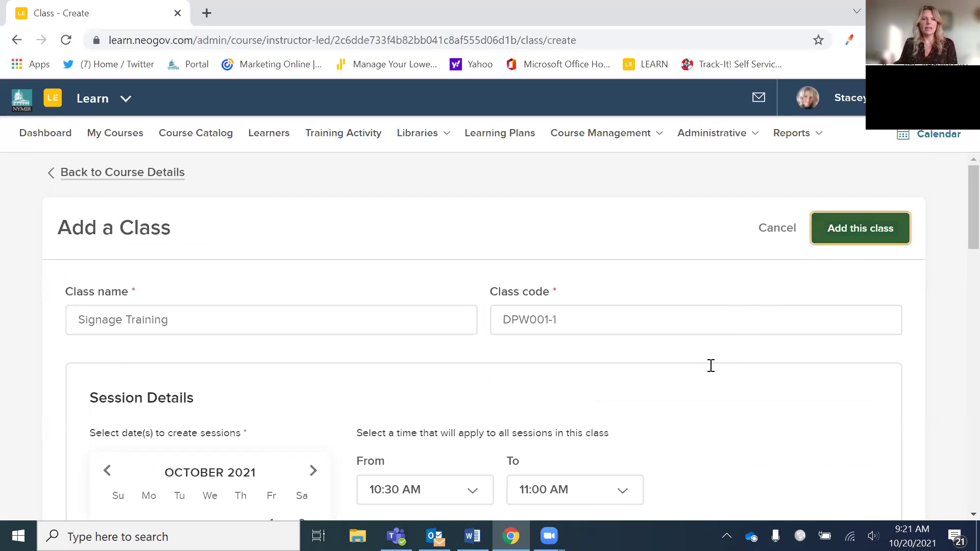
pyautogui.scroll(-3, 688, 443)
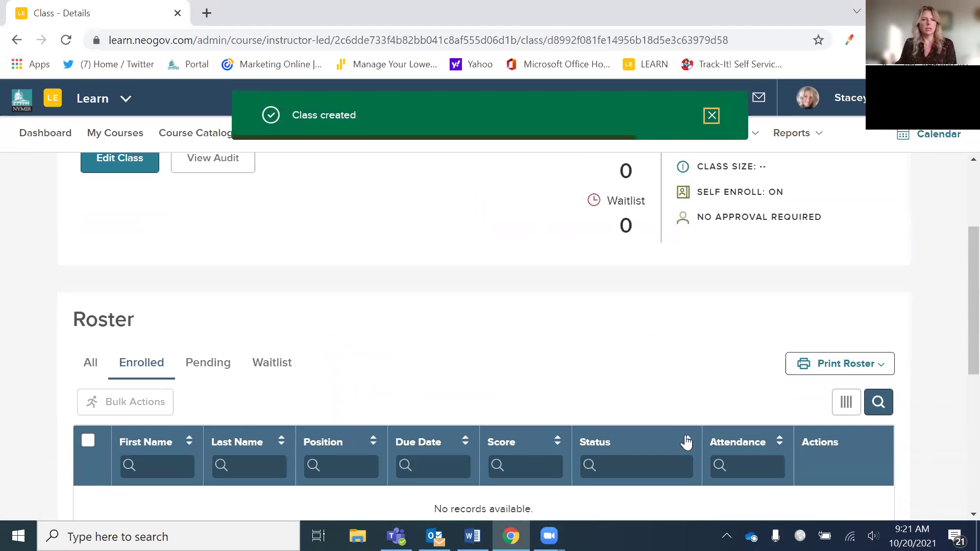
pyautogui.scroll(-6, 662, 431)
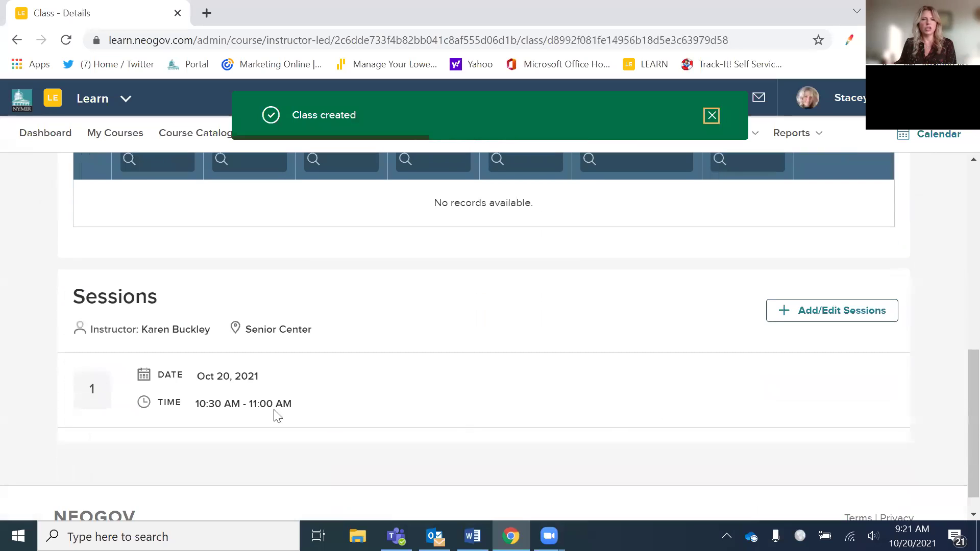
pyautogui.scroll(-1, 276, 388)
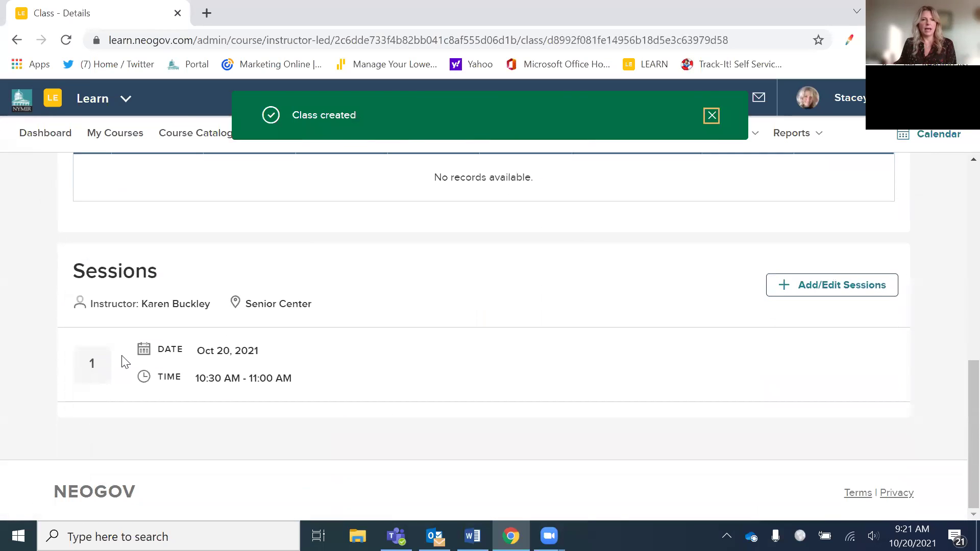
pyautogui.scroll(2, 279, 360)
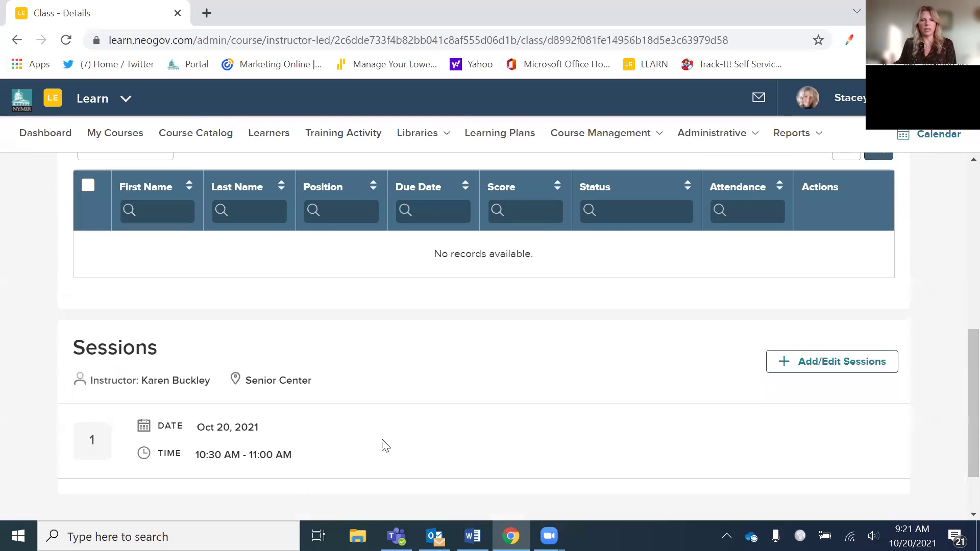
pyautogui.scroll(3, 547, 391)
pyautogui.scroll(-3, 547, 391)
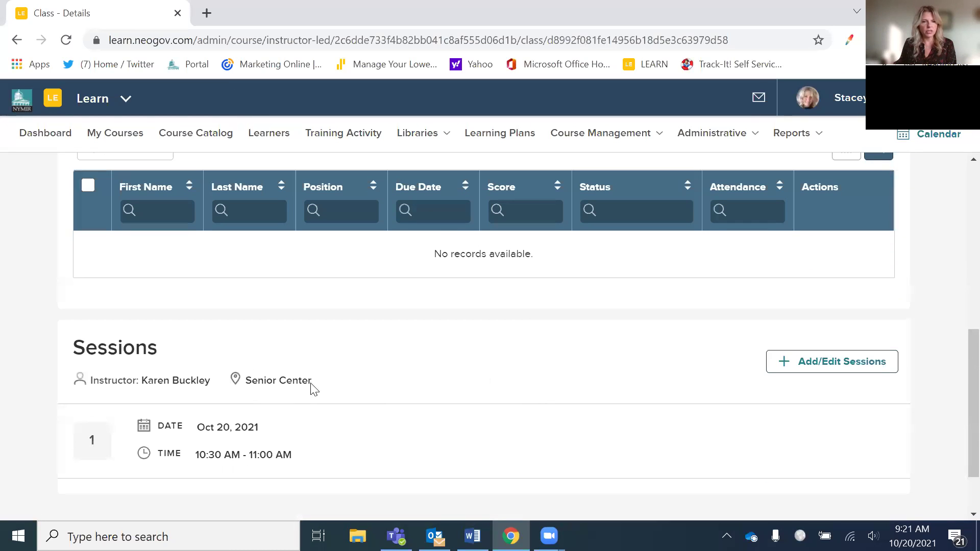
# - Open Edit Class for Signage Training and review its Oct 20, 10:30–11:00 AM session
pyautogui.click(828, 375)
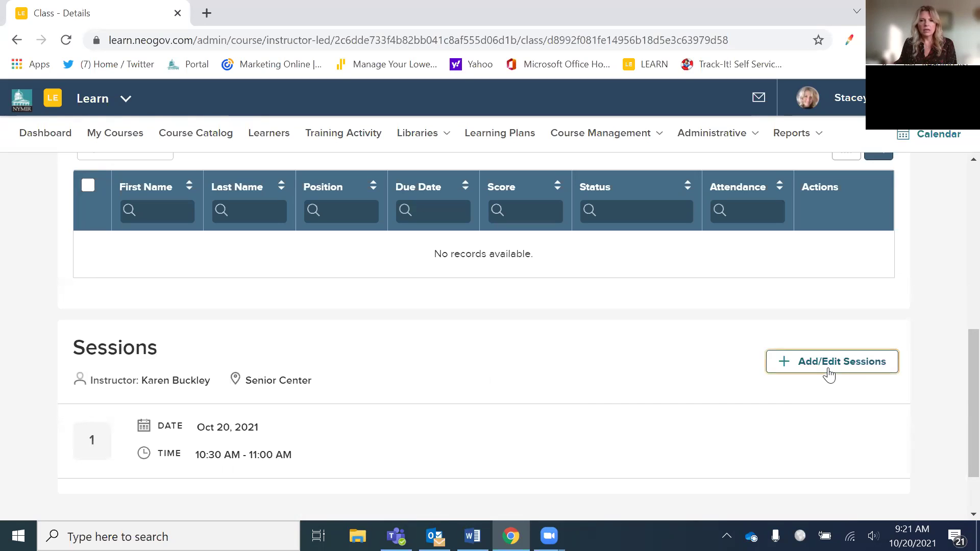
pyautogui.scroll(-10, 782, 400)
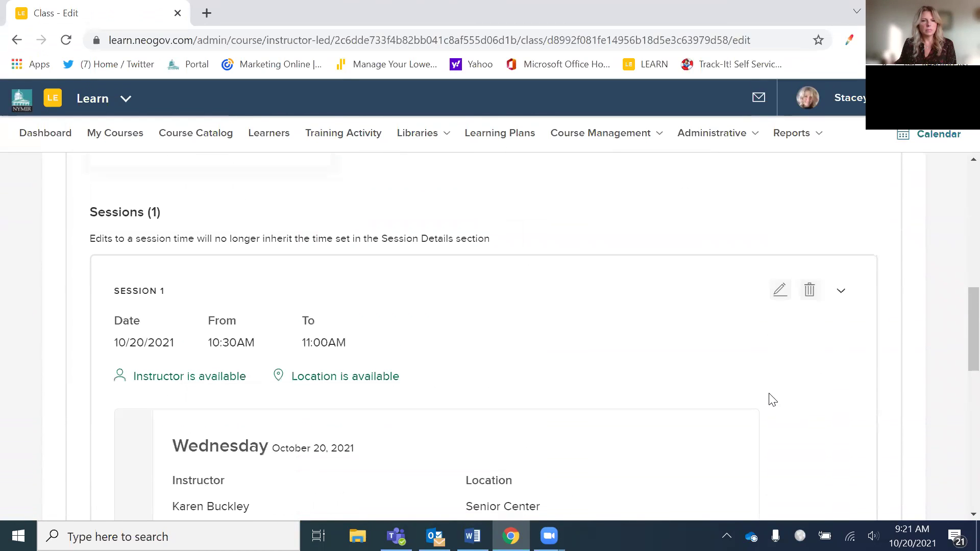
pyautogui.scroll(-6, 770, 399)
pyautogui.scroll(13, 821, 397)
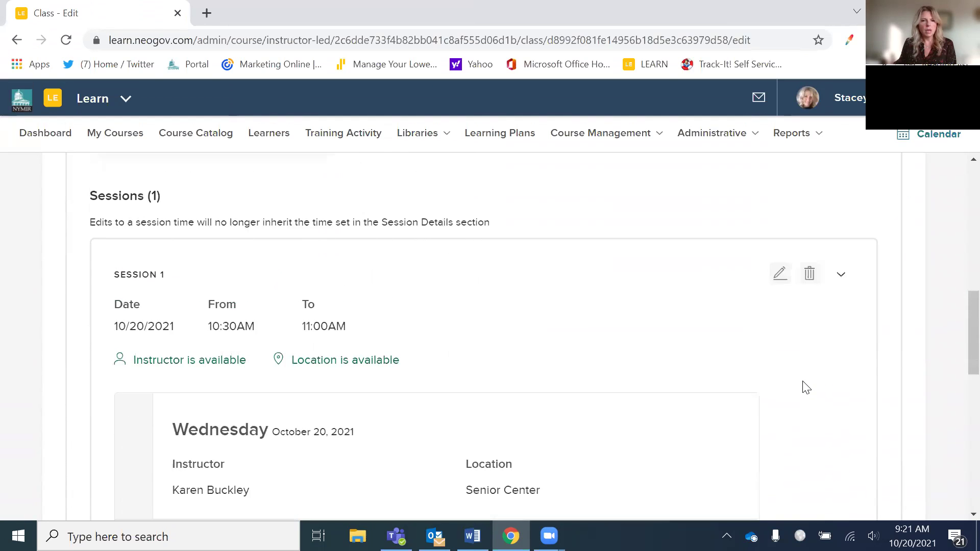
pyautogui.scroll(4, 780, 385)
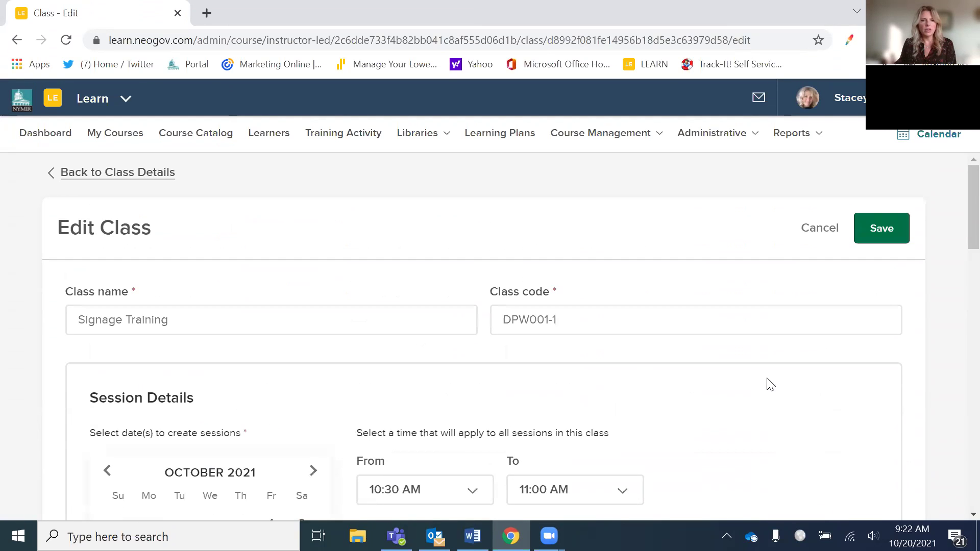
pyautogui.scroll(-2, 608, 400)
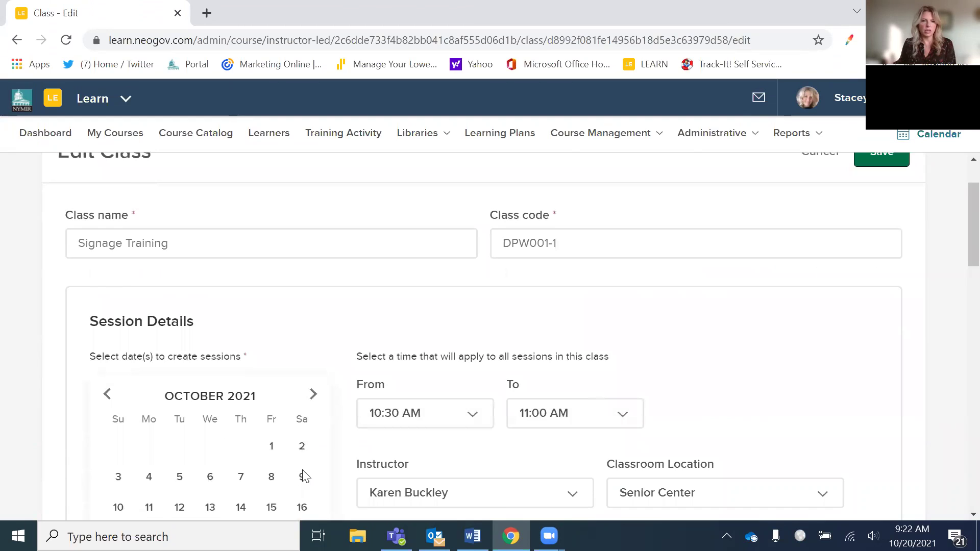
pyautogui.scroll(-3, 291, 442)
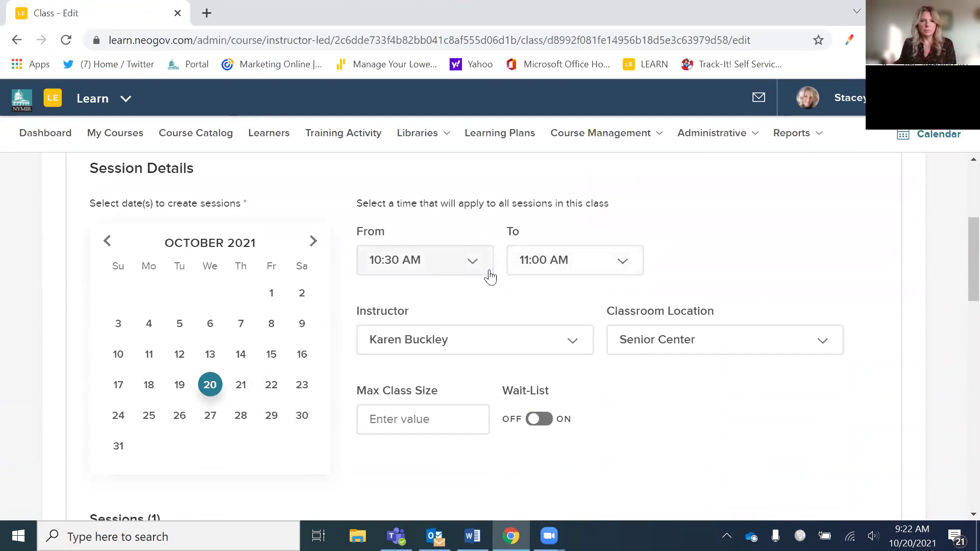
pyautogui.scroll(-6, 776, 371)
pyautogui.scroll(-6, 773, 375)
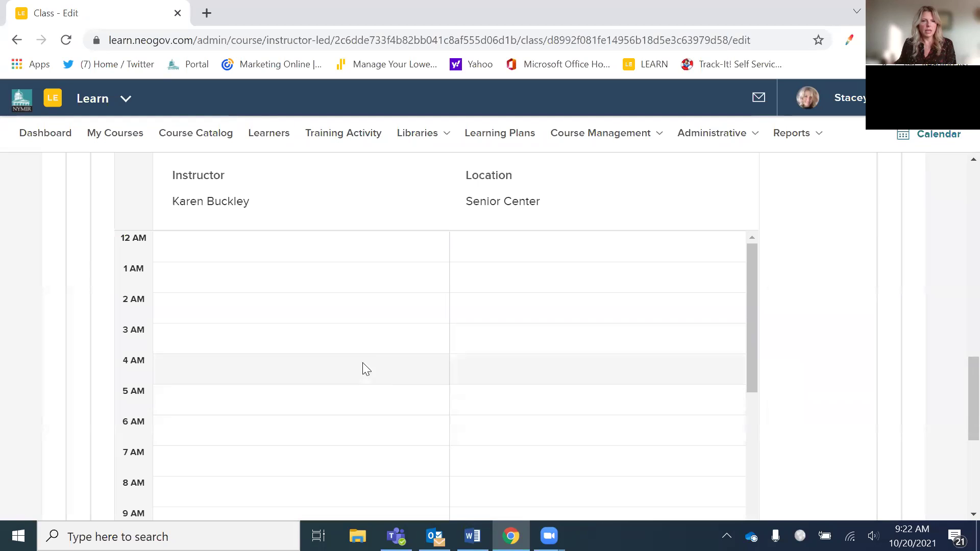
pyautogui.scroll(-5, 369, 425)
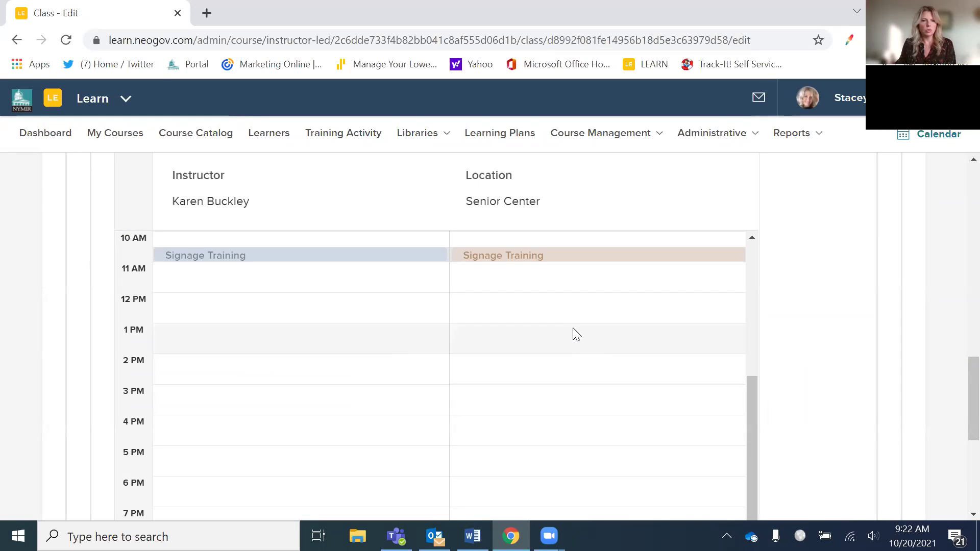
pyautogui.scroll(10, 573, 332)
pyautogui.scroll(4, 471, 309)
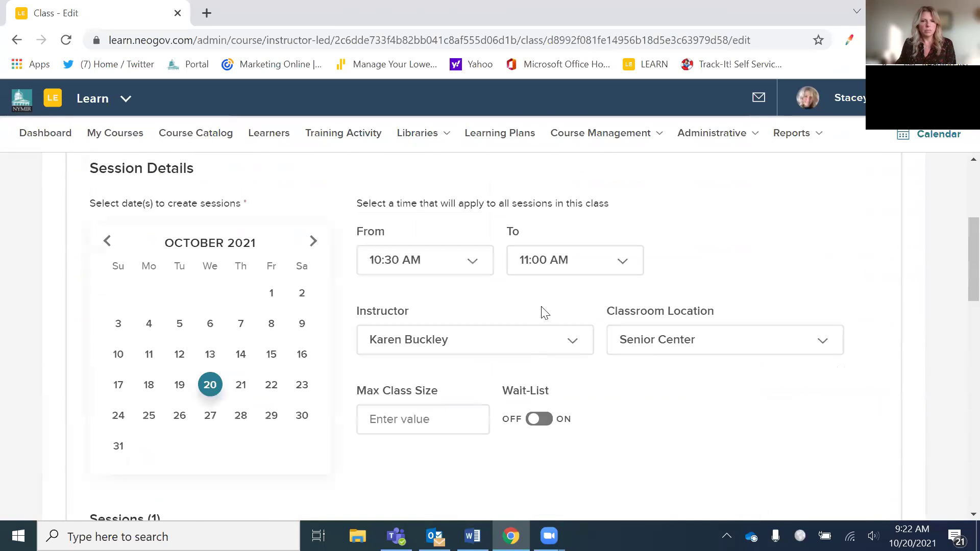
# - Change the session start time to 2:00 PM so it runs 2:00–2:30 PM
pyautogui.click(474, 271)
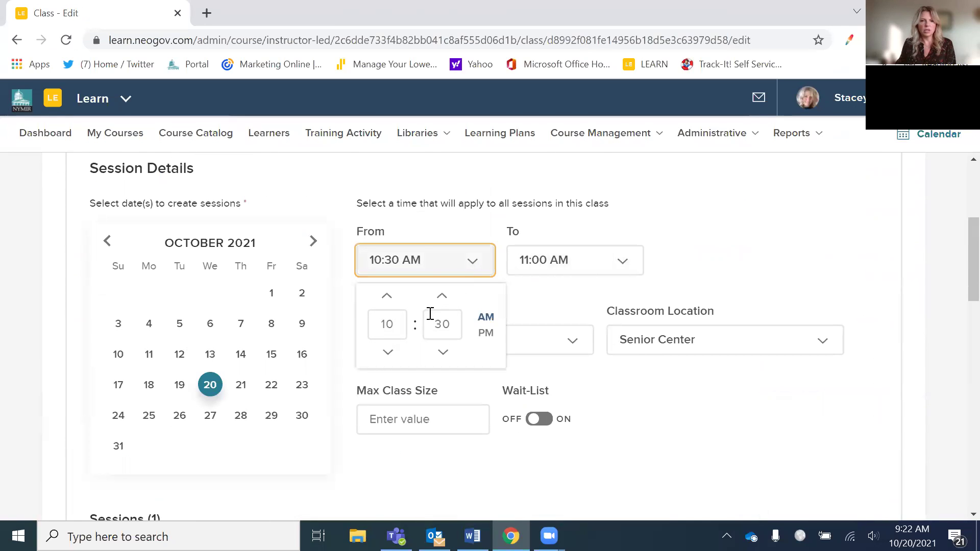
pyautogui.click(397, 323)
pyautogui.write('2')
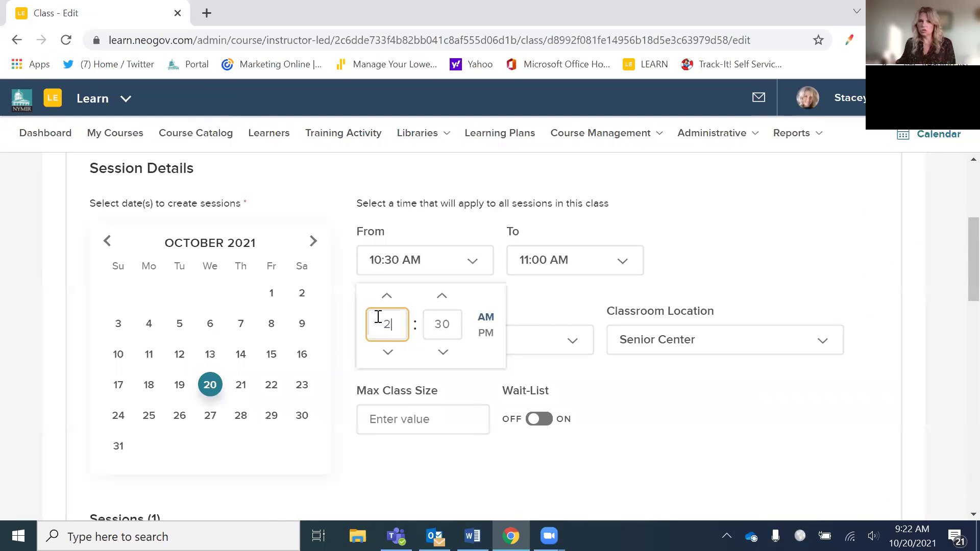
pyautogui.press('Tab')
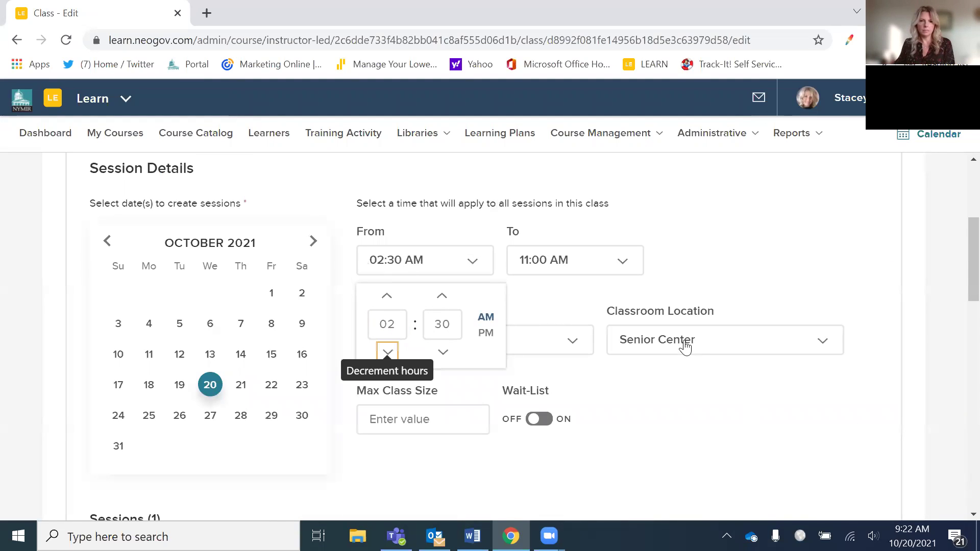
pyautogui.click(442, 352)
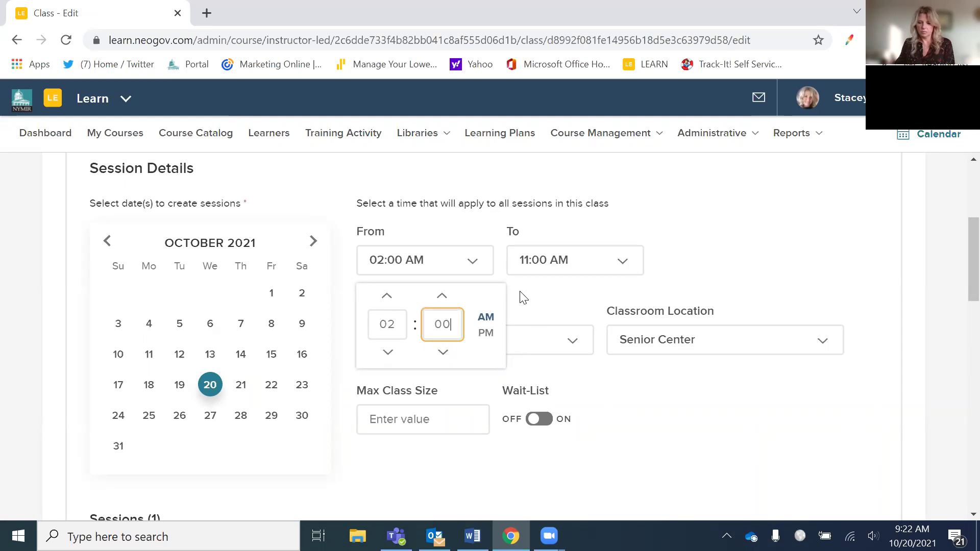
pyautogui.press('Tab')
pyautogui.click(618, 262)
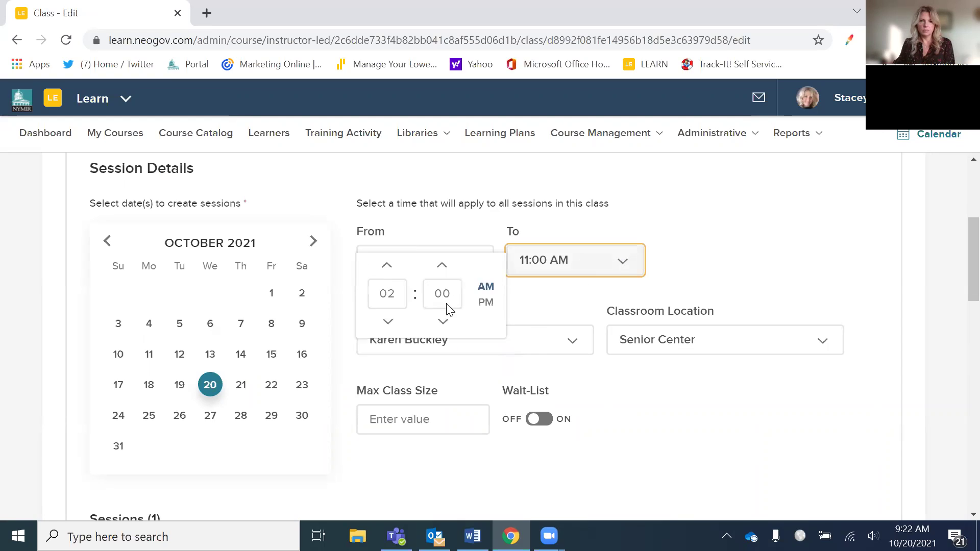
pyautogui.click(482, 260)
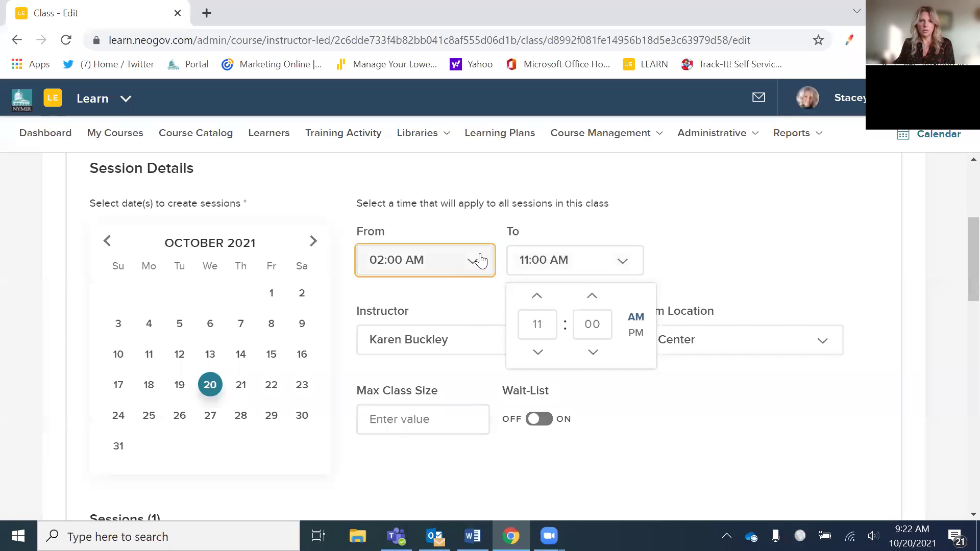
pyautogui.click(474, 265)
pyautogui.click(467, 274)
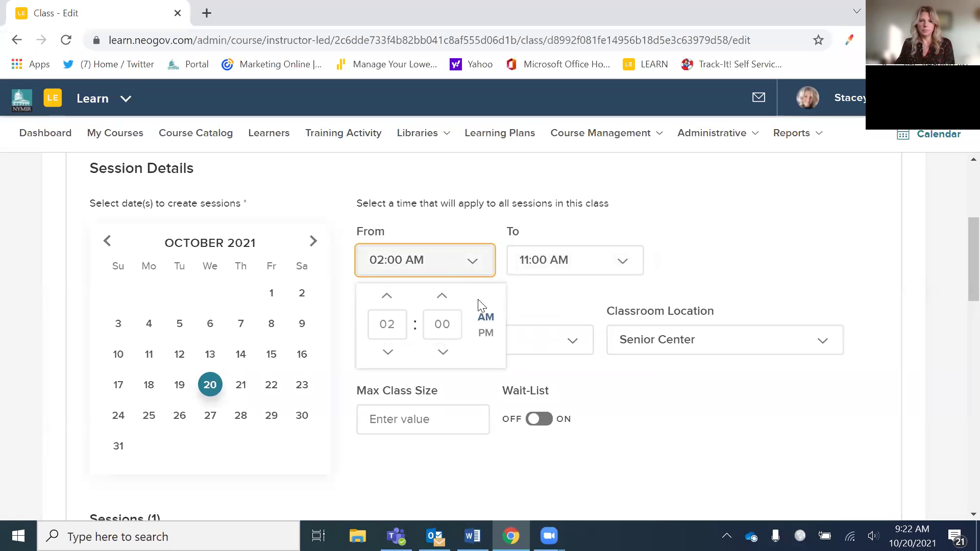
pyautogui.click(483, 334)
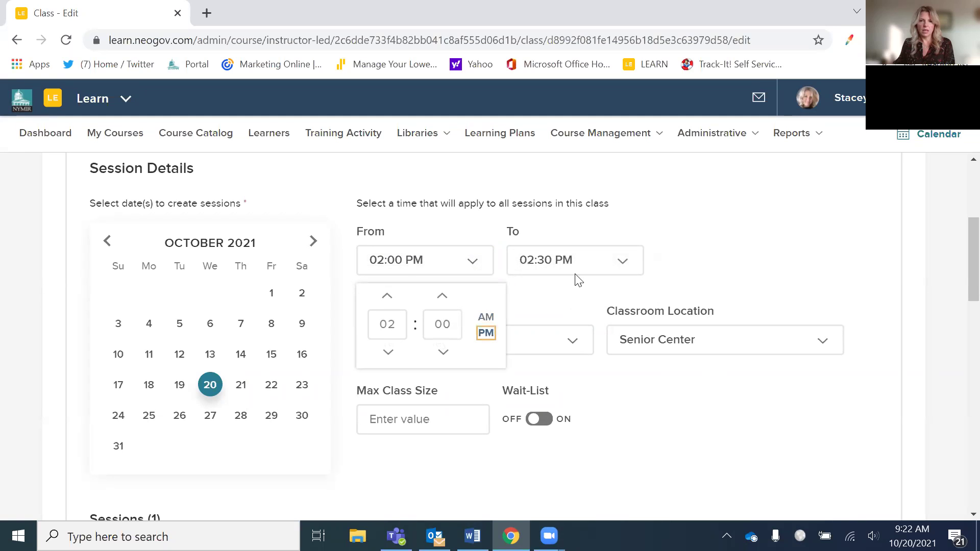
pyautogui.click(711, 265)
# - Switch the session instructor to the next person in the Instructor list
pyautogui.click(573, 340)
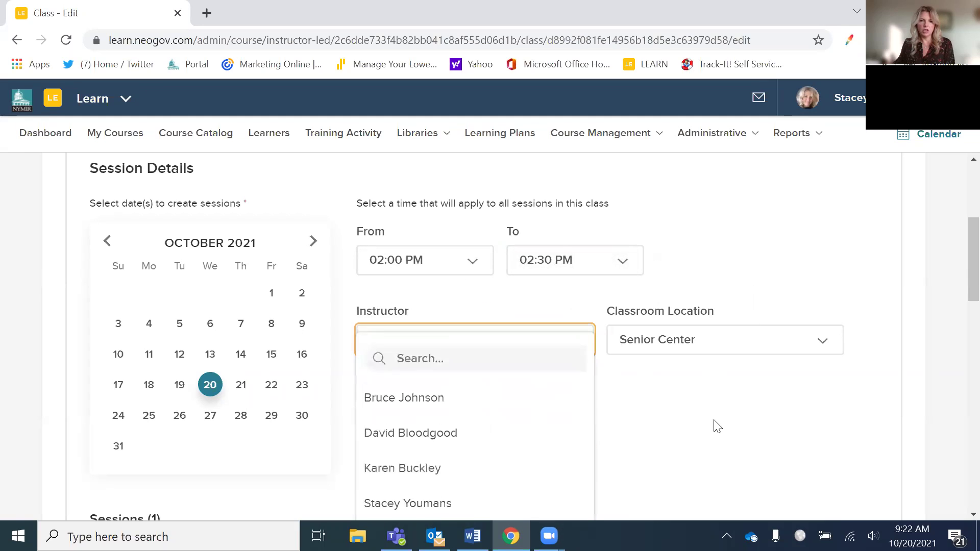
pyautogui.press('Down')
pyautogui.press('Down')
pyautogui.press('Return')
# - Review the class form and expand its Advanced Settings enrollment options
pyautogui.scroll(-5, 716, 429)
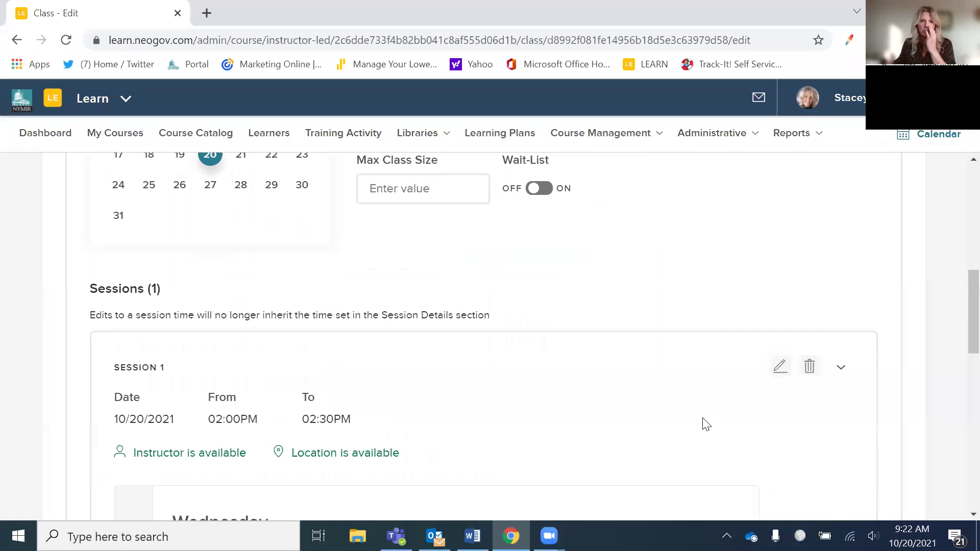
pyautogui.scroll(3, 704, 424)
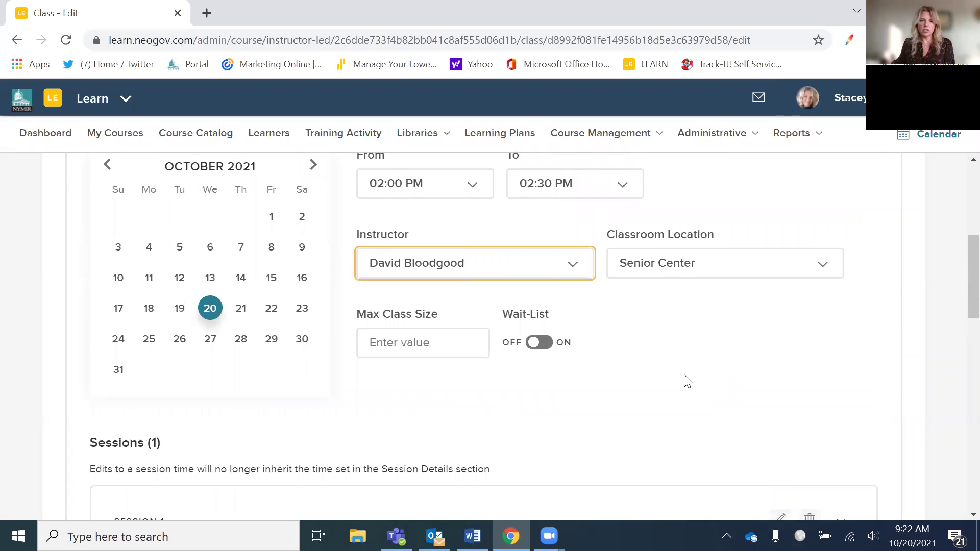
pyautogui.scroll(-9, 687, 382)
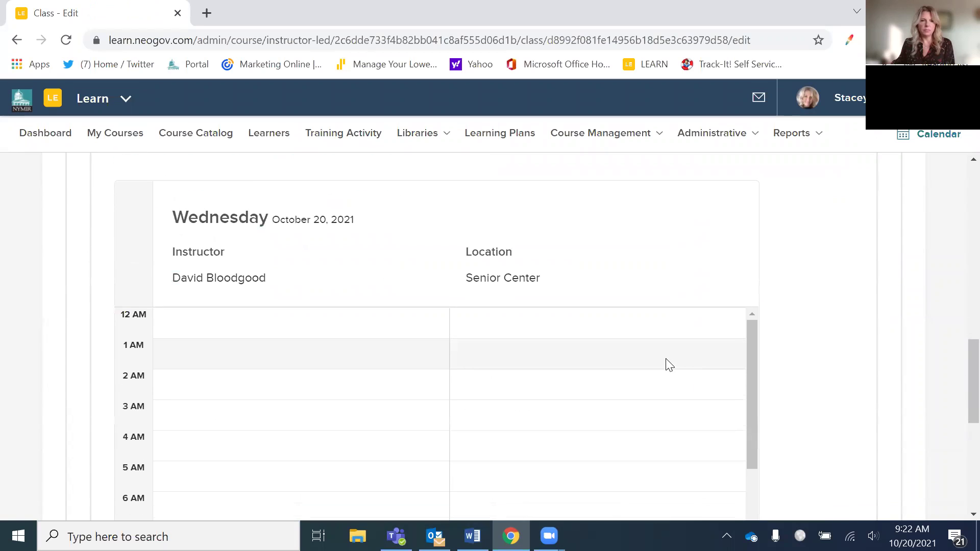
pyautogui.scroll(-5, 668, 365)
pyautogui.scroll(3, 803, 398)
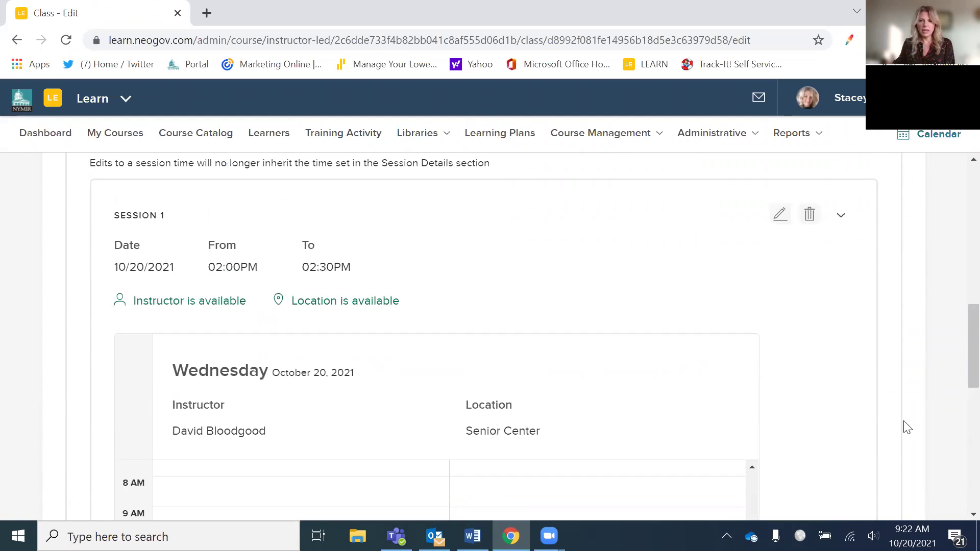
pyautogui.scroll(-3, 645, 400)
pyautogui.scroll(-2, 684, 378)
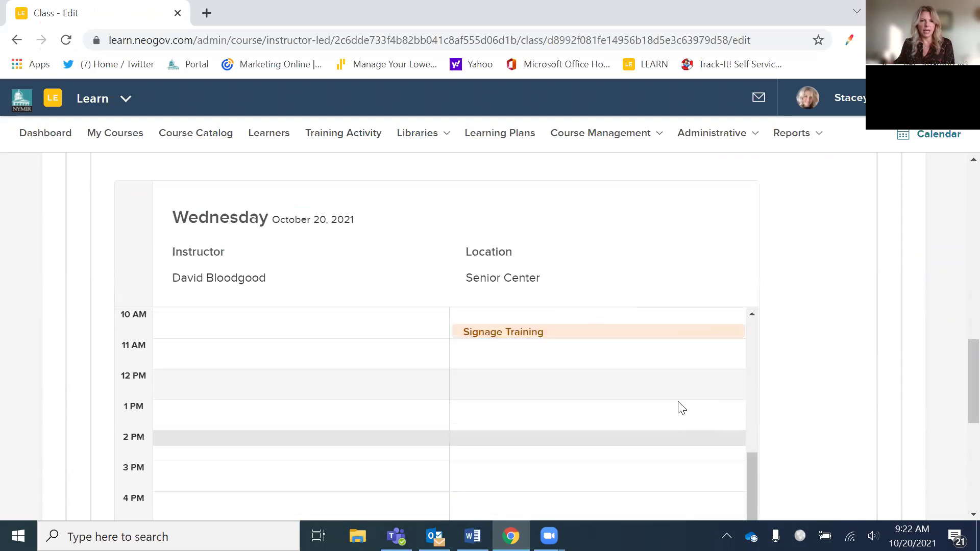
pyautogui.scroll(5, 678, 406)
pyautogui.scroll(5, 676, 403)
pyautogui.scroll(-4, 778, 365)
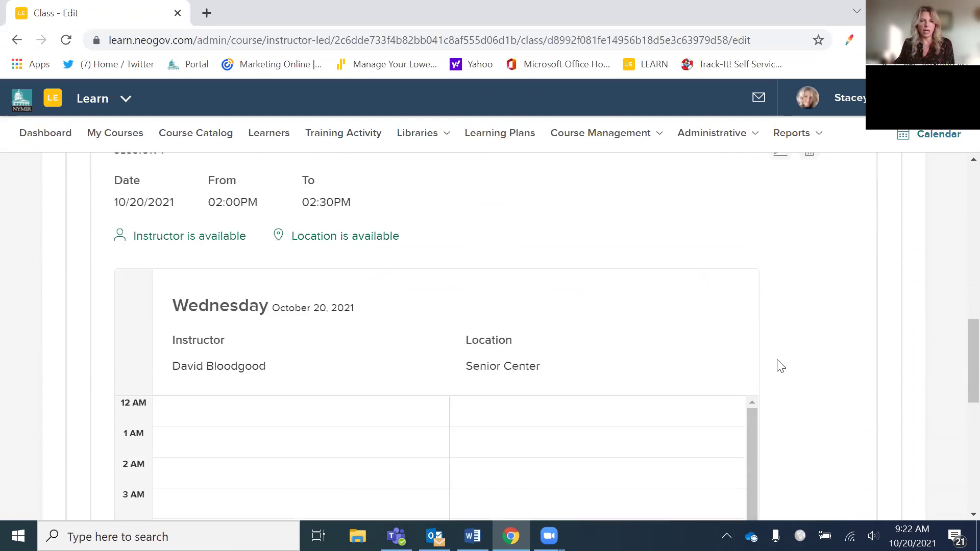
pyautogui.scroll(-5, 678, 352)
pyautogui.scroll(-3, 608, 221)
pyautogui.scroll(4, 609, 221)
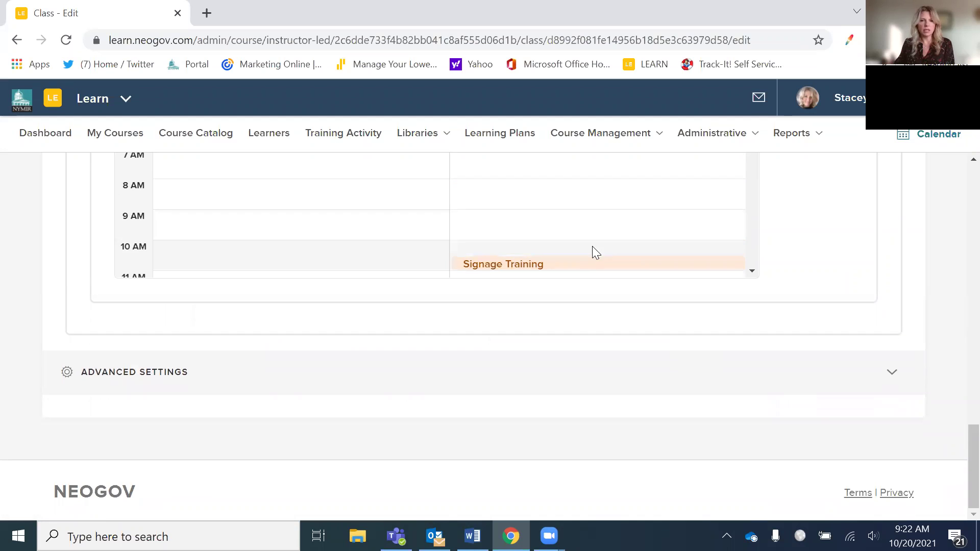
pyautogui.scroll(3, 592, 246)
pyautogui.scroll(-5, 590, 251)
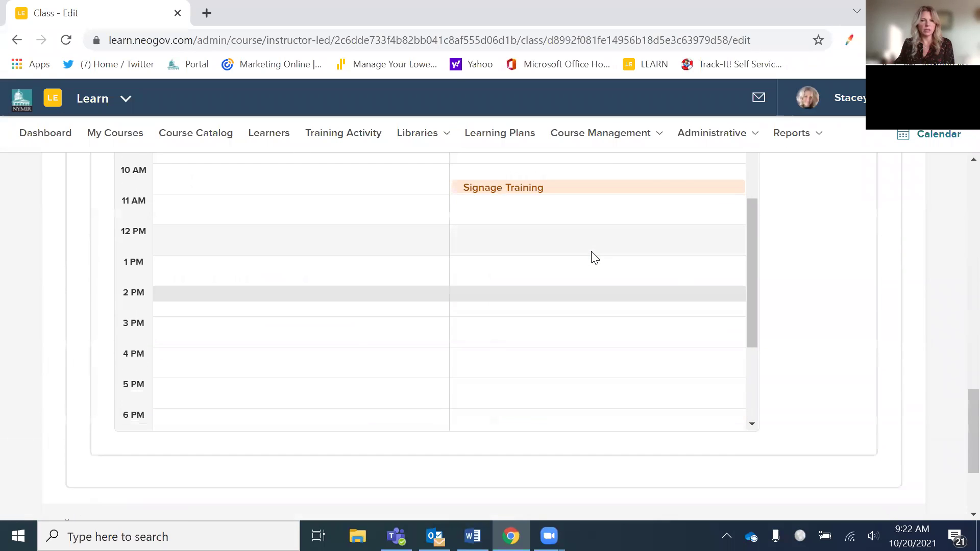
pyautogui.scroll(5, 602, 258)
pyautogui.scroll(-3, 956, 415)
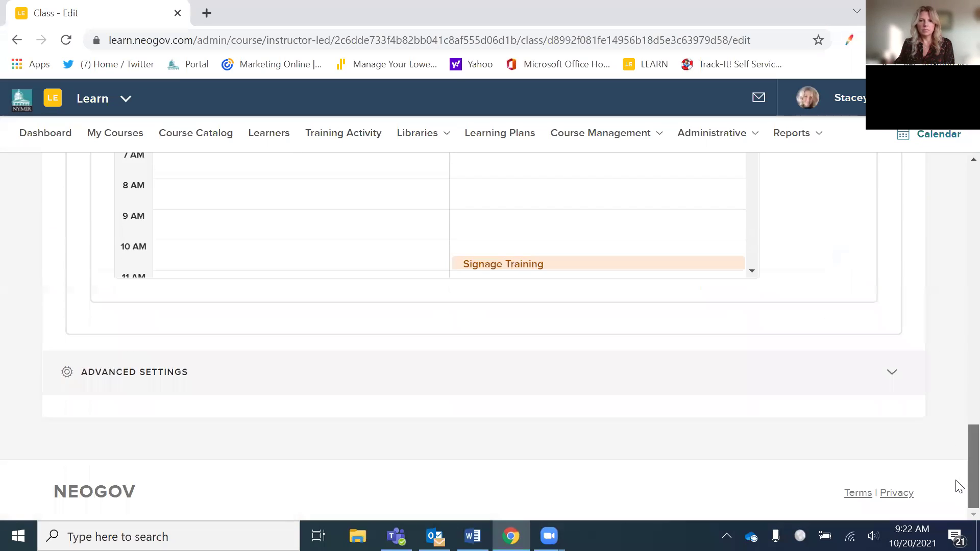
pyautogui.click(635, 390)
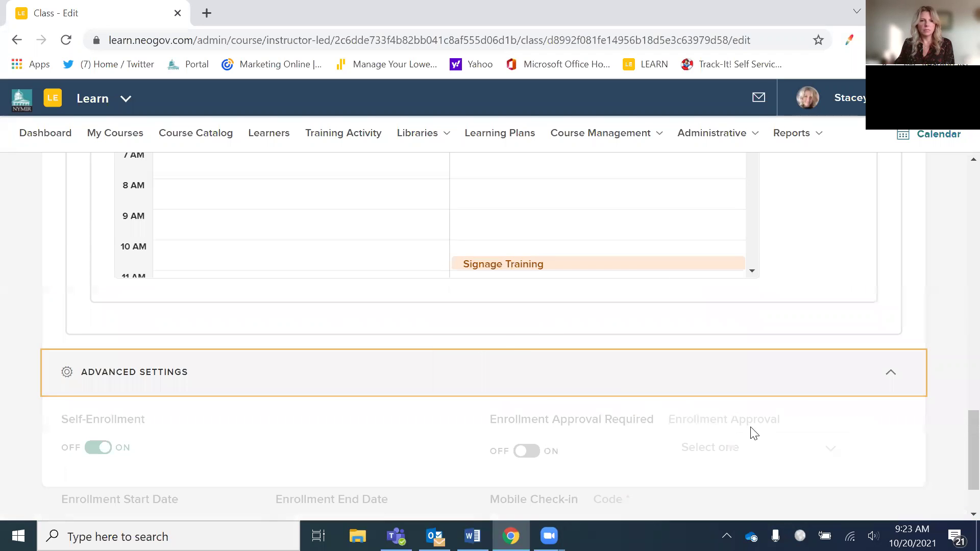
# - Save the Signage Training class edits and check the 02:00–02:30 PM session
pyautogui.scroll(-4, 760, 423)
pyautogui.scroll(15, 756, 417)
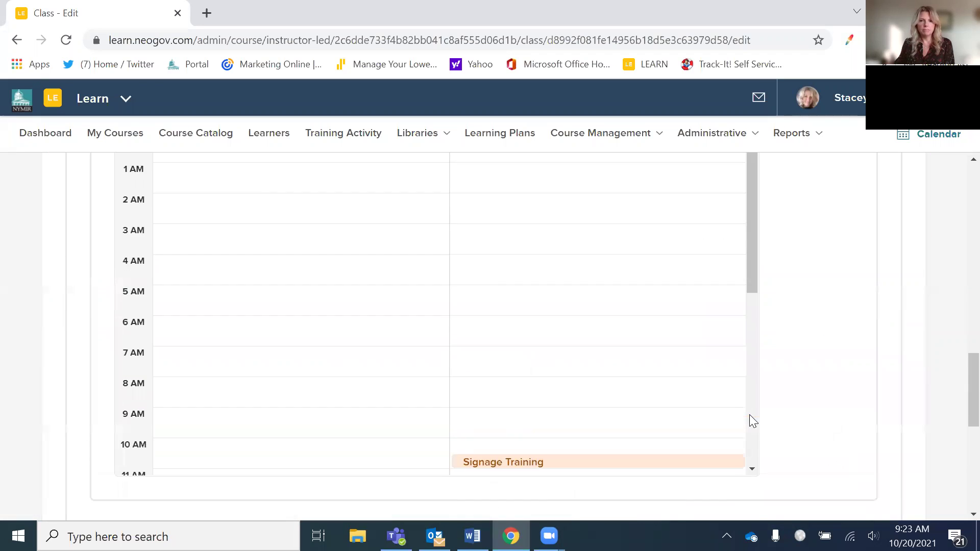
pyautogui.scroll(5, 750, 416)
pyautogui.click(882, 232)
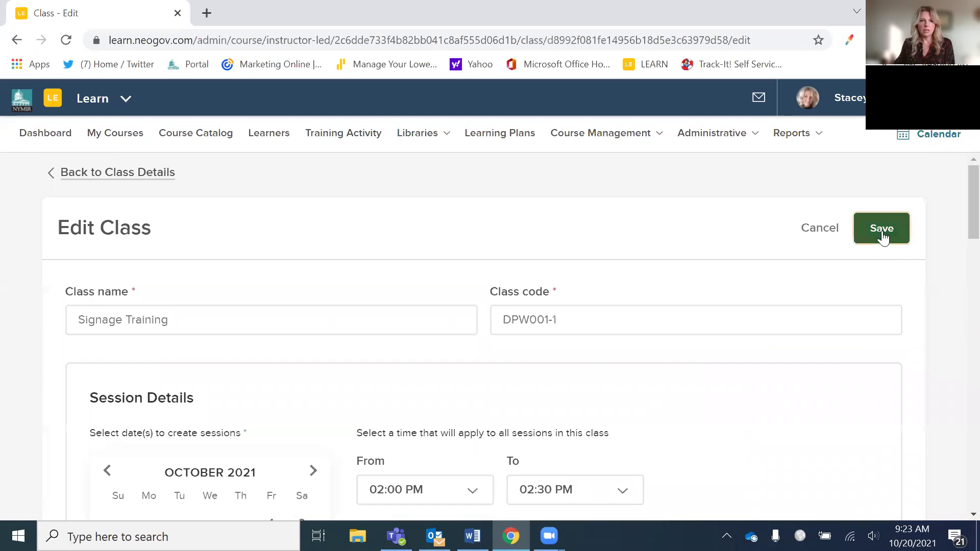
pyautogui.scroll(-6, 765, 339)
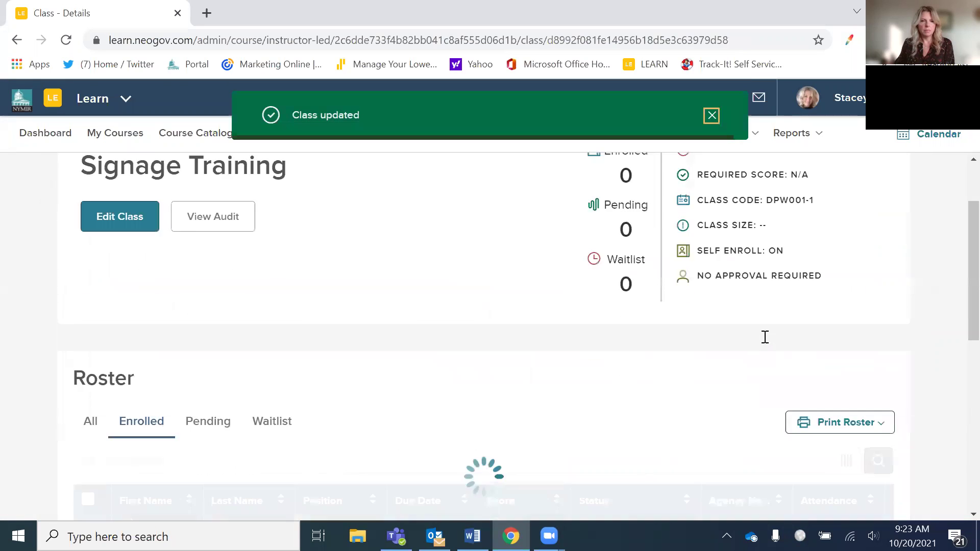
pyautogui.scroll(-3, 766, 346)
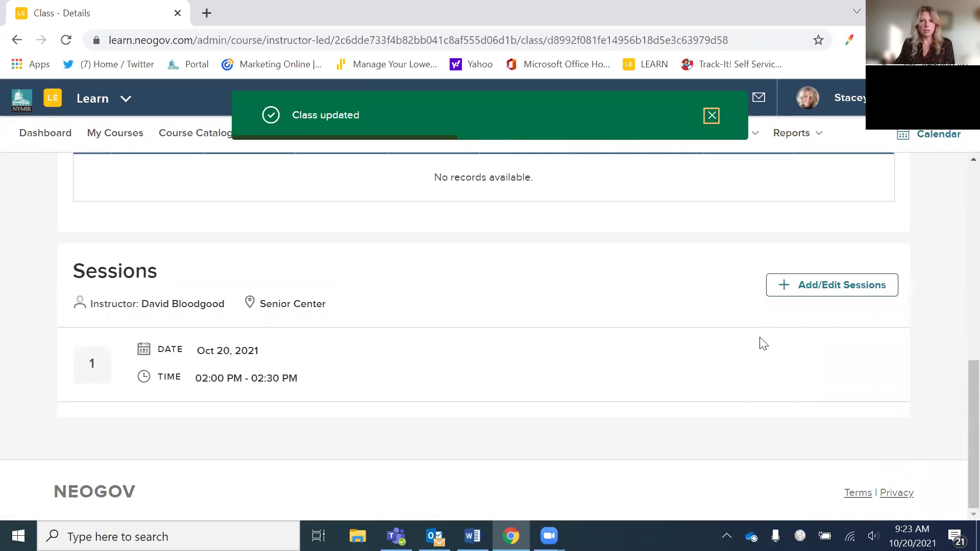
pyautogui.click(831, 287)
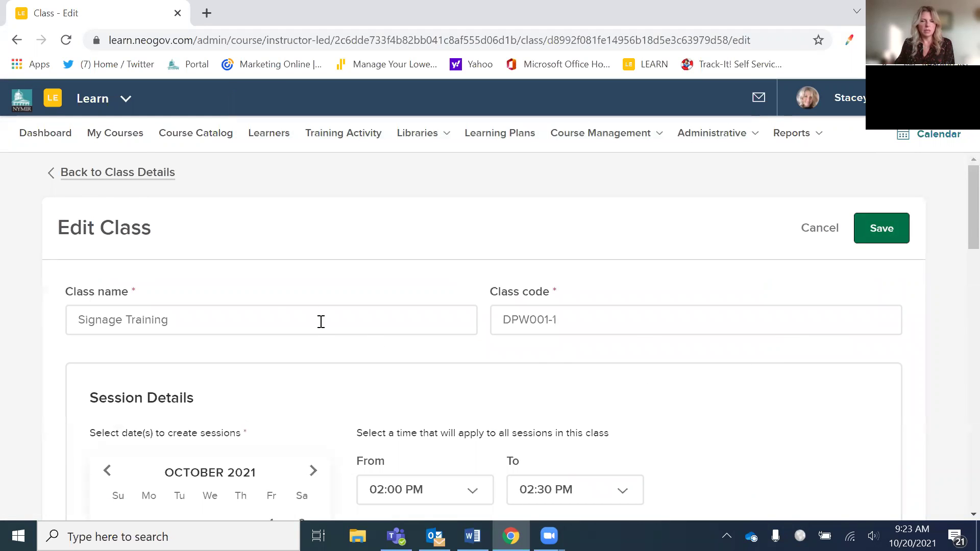
pyautogui.click(340, 315)
pyautogui.press('BackSpace')
pyautogui.scroll(-4, 326, 245)
pyautogui.scroll(4, 245, 240)
pyautogui.click(85, 164)
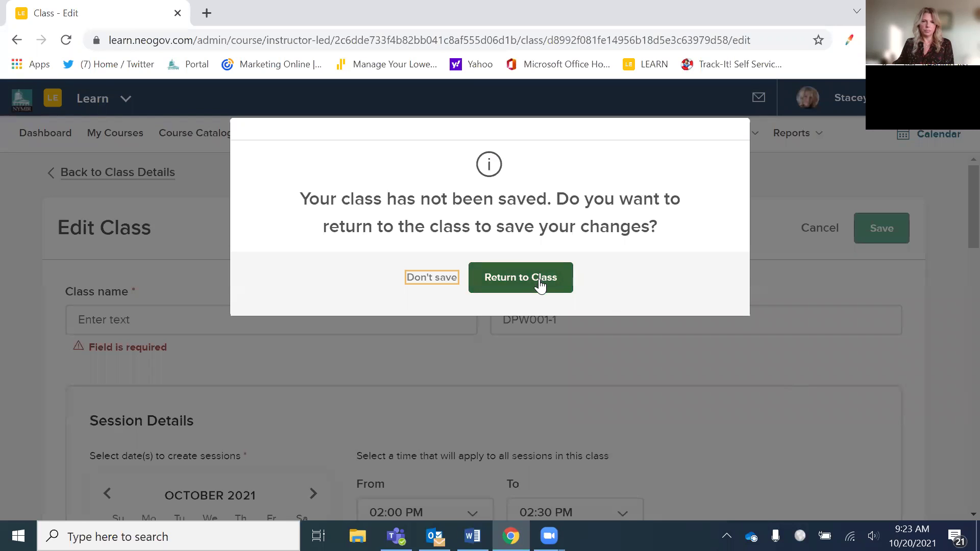
pyautogui.click(520, 285)
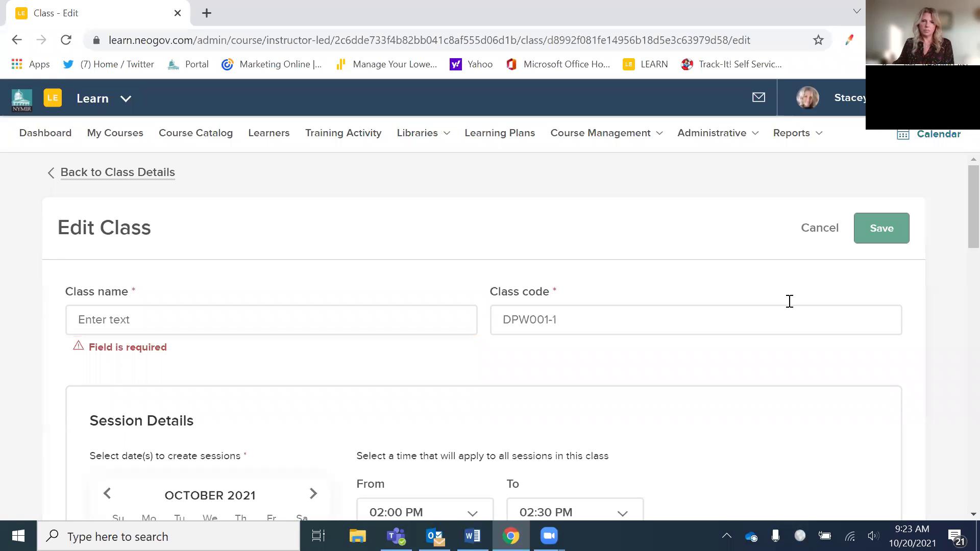
pyautogui.click(815, 236)
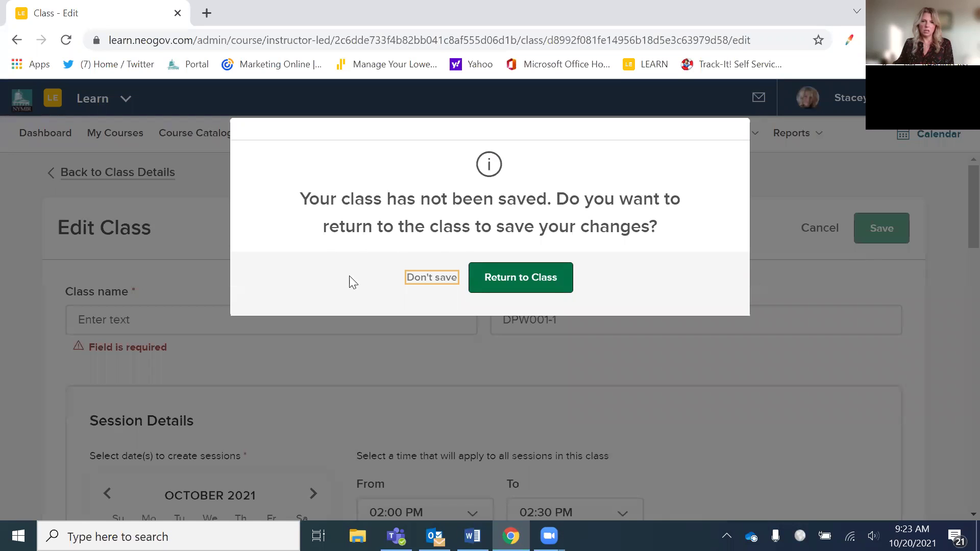
pyautogui.click(426, 287)
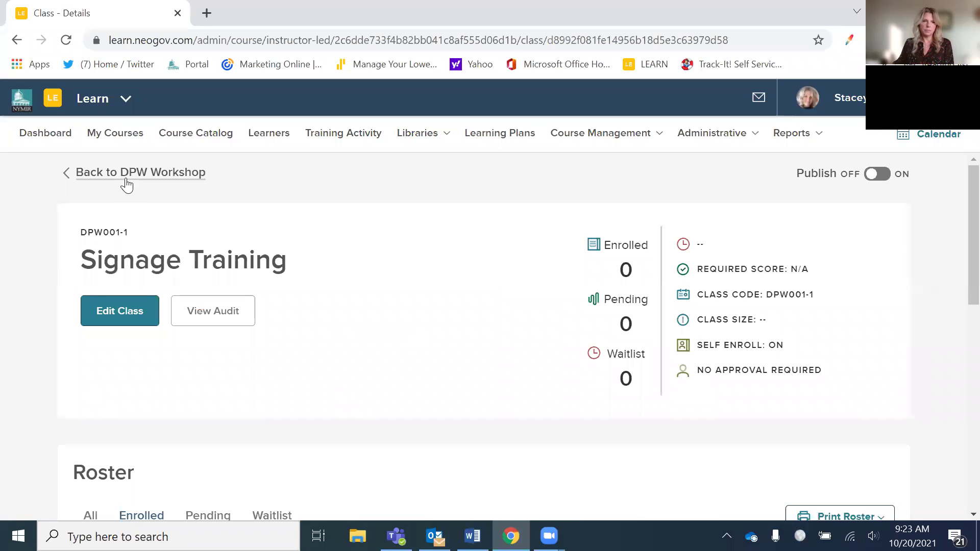
pyautogui.scroll(-5, 437, 245)
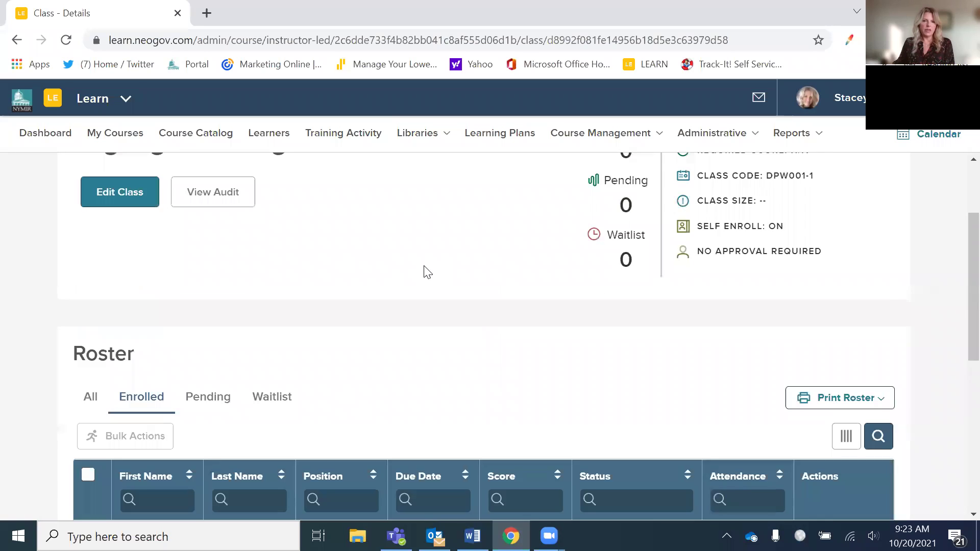
pyautogui.scroll(-3, 426, 281)
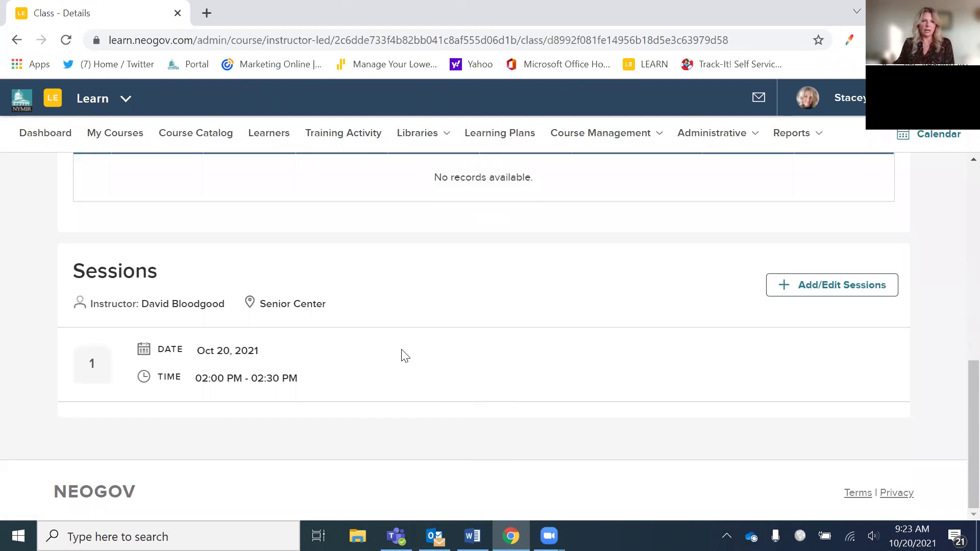
pyautogui.click(823, 293)
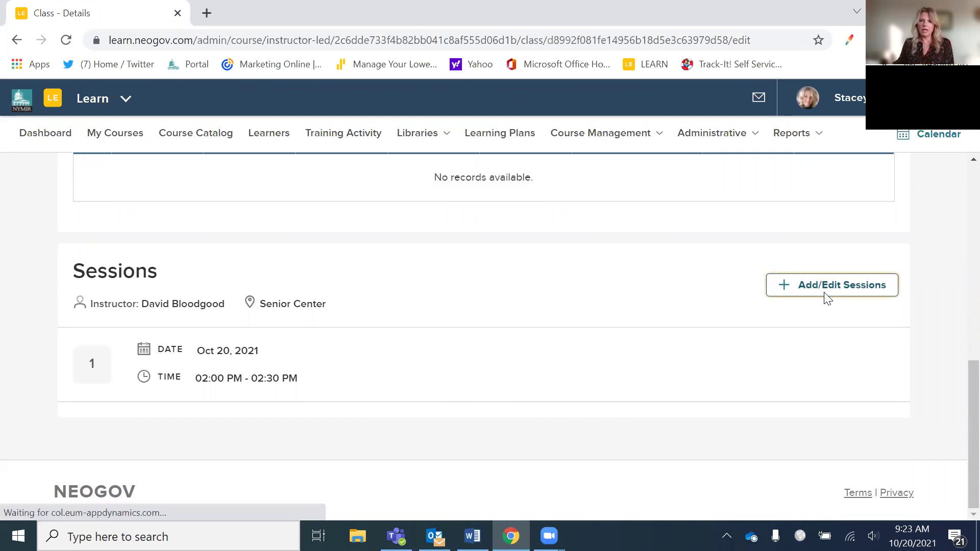
pyautogui.scroll(-5, 760, 396)
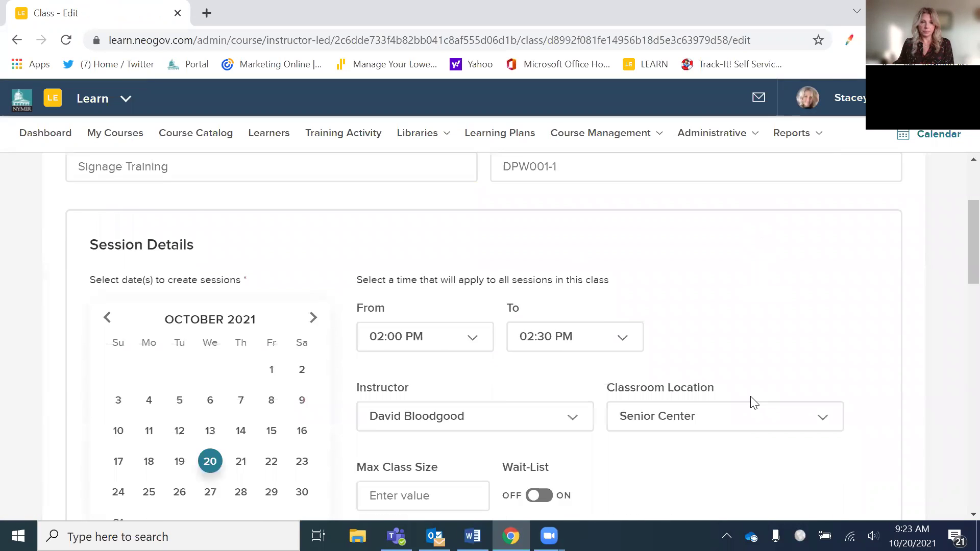
pyautogui.scroll(-10, 732, 385)
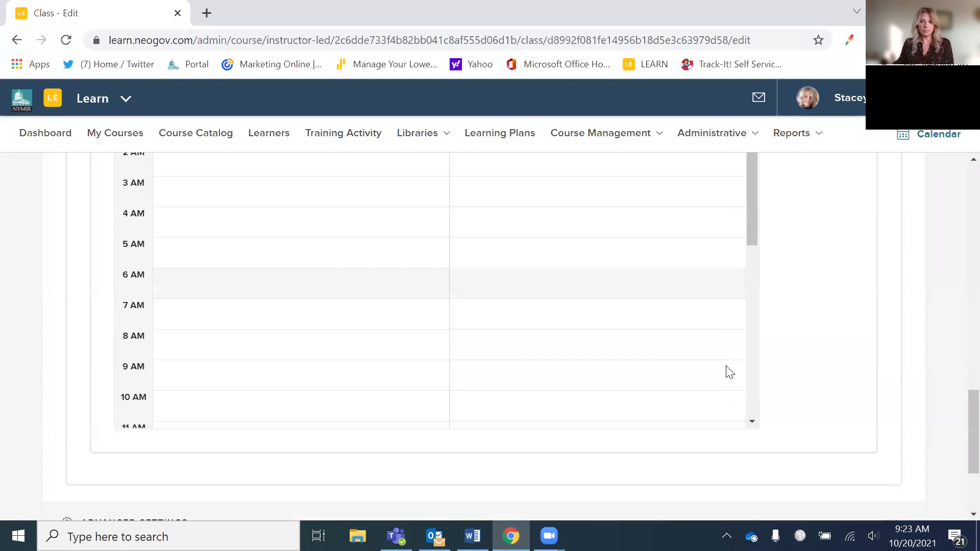
pyautogui.scroll(-5, 725, 381)
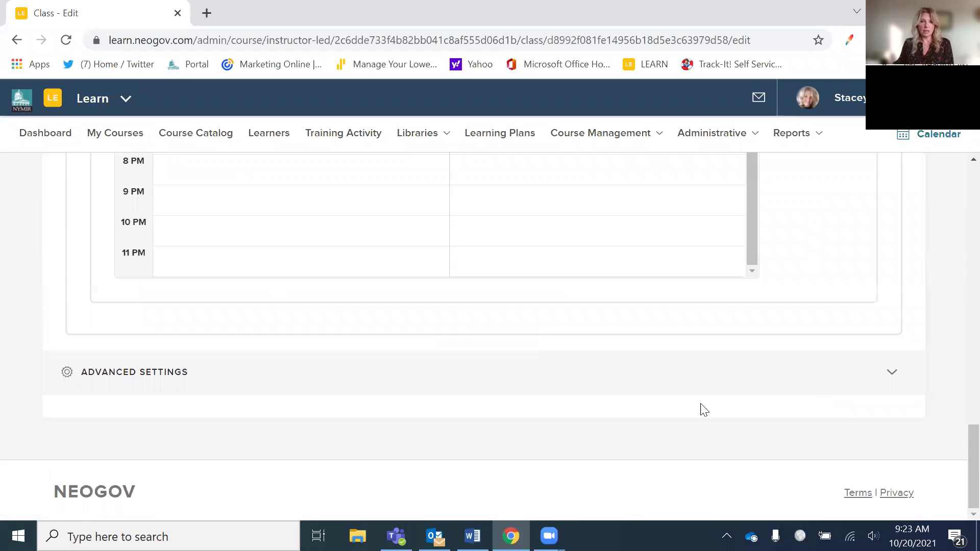
pyautogui.scroll(15, 890, 415)
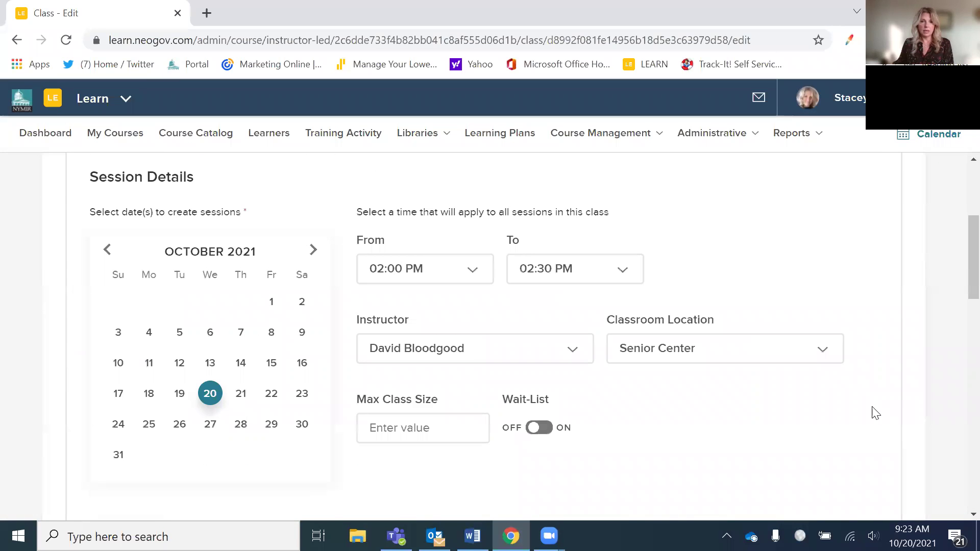
pyautogui.scroll(1, 872, 410)
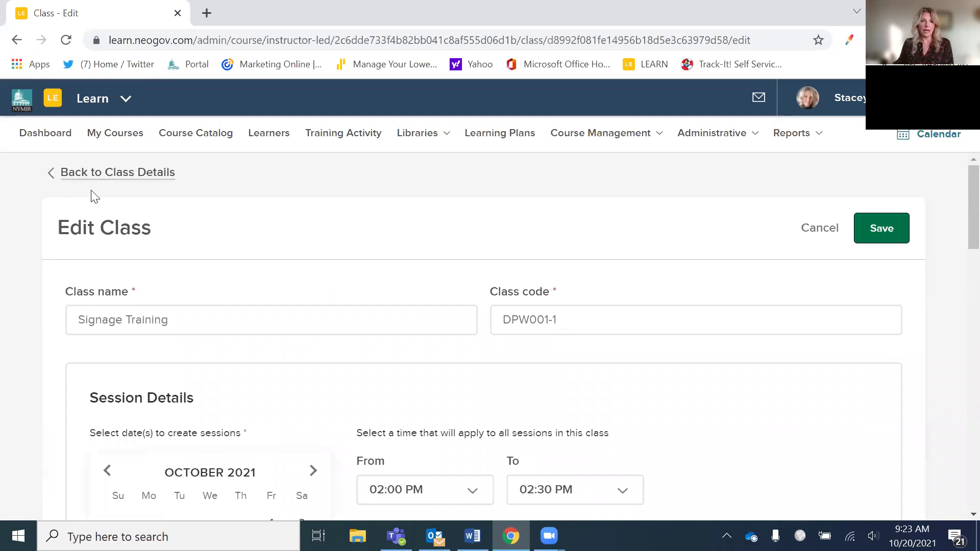
pyautogui.click(121, 176)
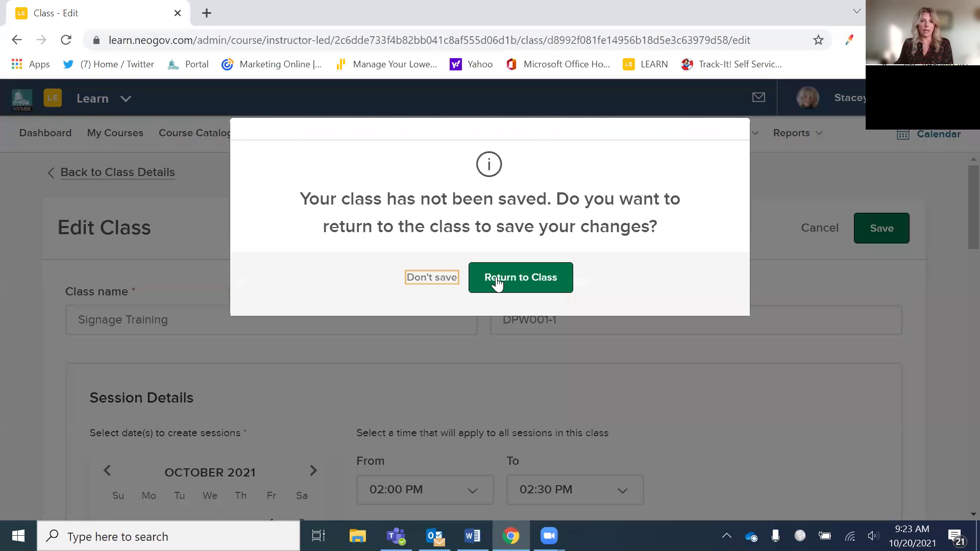
pyautogui.click(442, 283)
pyautogui.scroll(-3, 457, 408)
pyautogui.scroll(2, 457, 409)
pyautogui.scroll(-6, 458, 408)
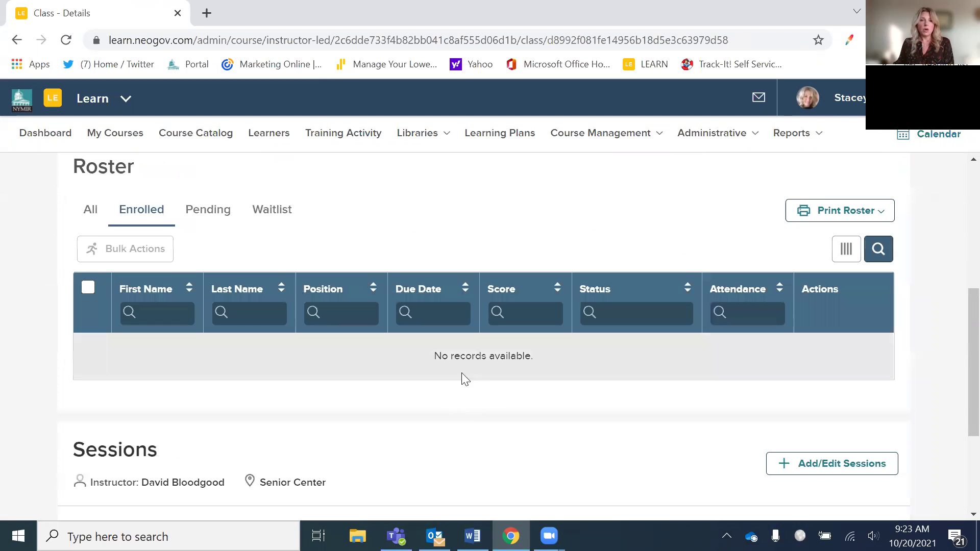
pyautogui.scroll(-3, 398, 396)
pyautogui.scroll(4, 402, 398)
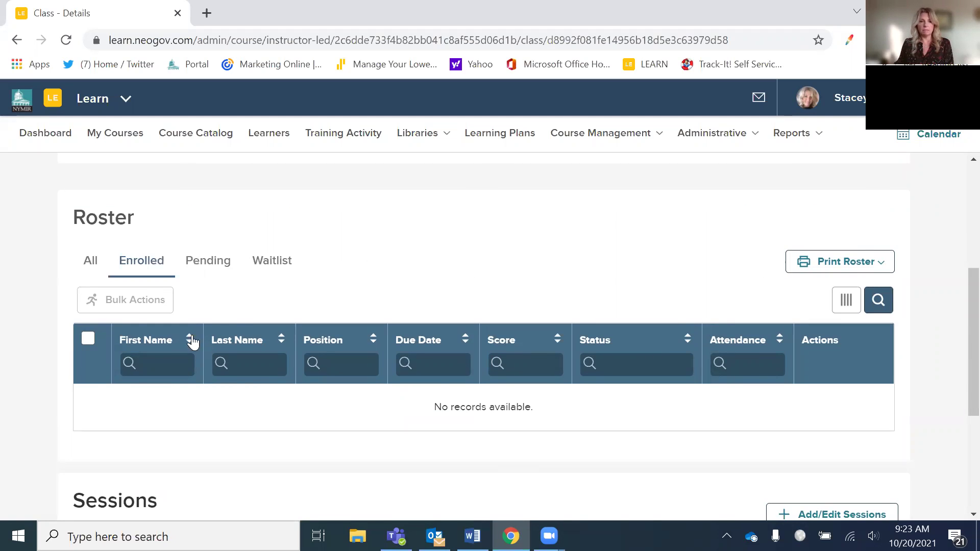
pyautogui.scroll(5, 232, 317)
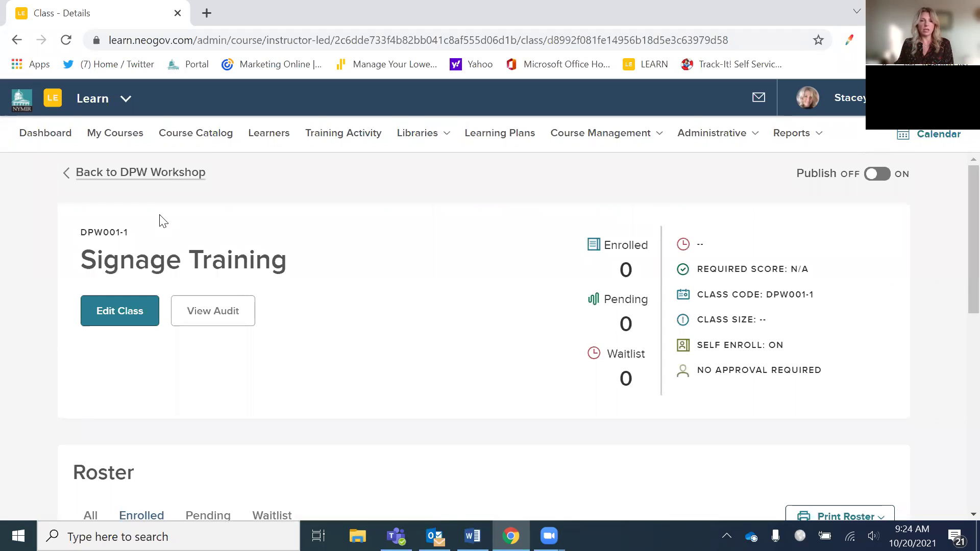
# - Return to the DPW Workshop course page and try publishing the course
pyautogui.click(153, 173)
pyautogui.scroll(-3, 489, 301)
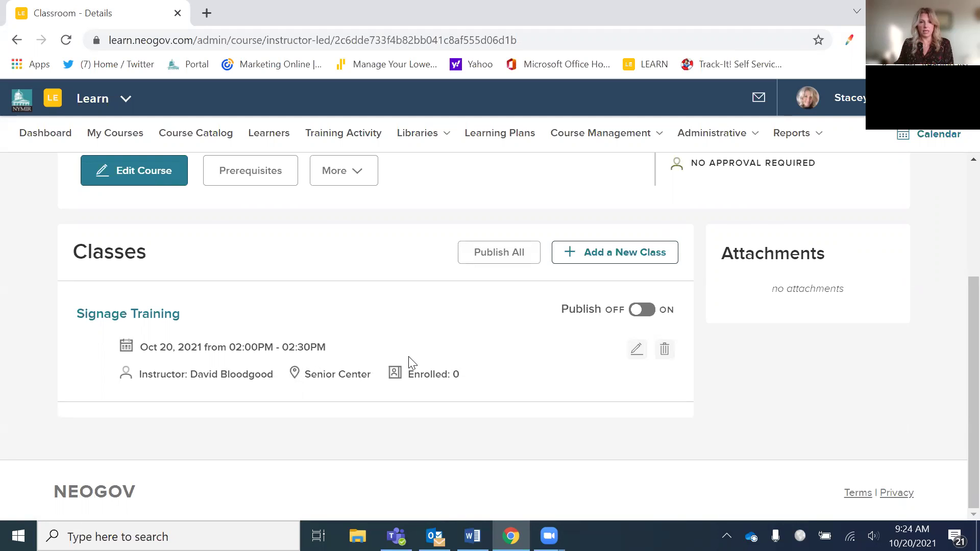
pyautogui.scroll(3, 413, 363)
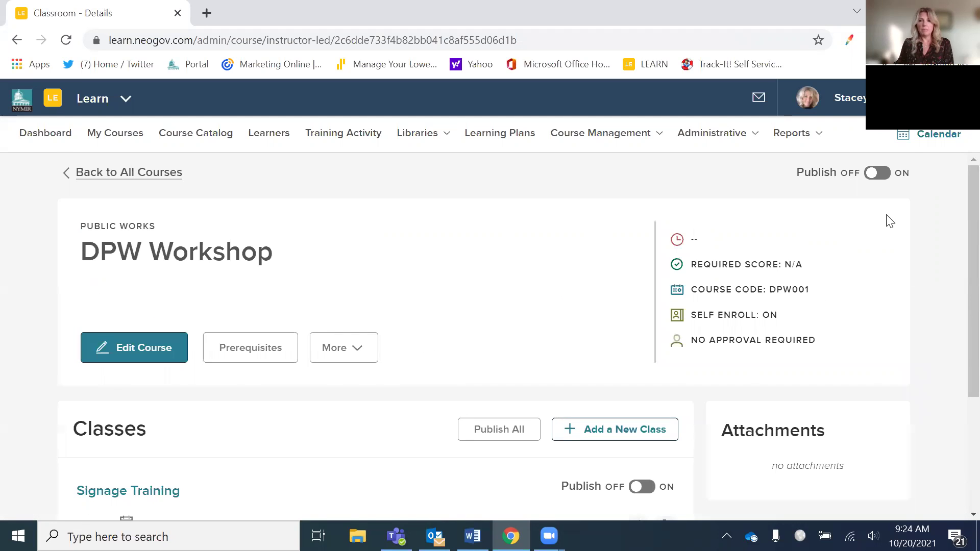
pyautogui.click(883, 173)
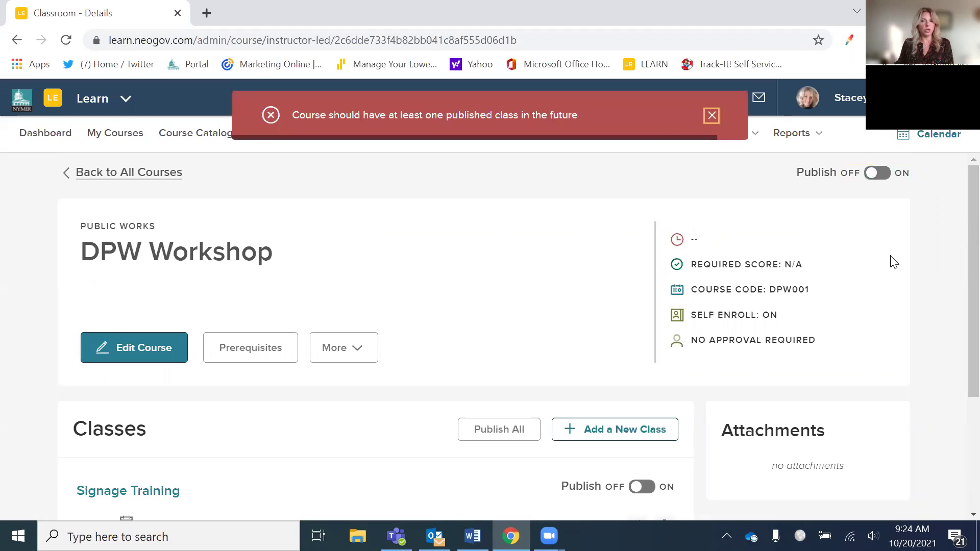
pyautogui.click(878, 173)
# - Publish the Signage Training class, then go to the Learners list
pyautogui.scroll(-1, 408, 434)
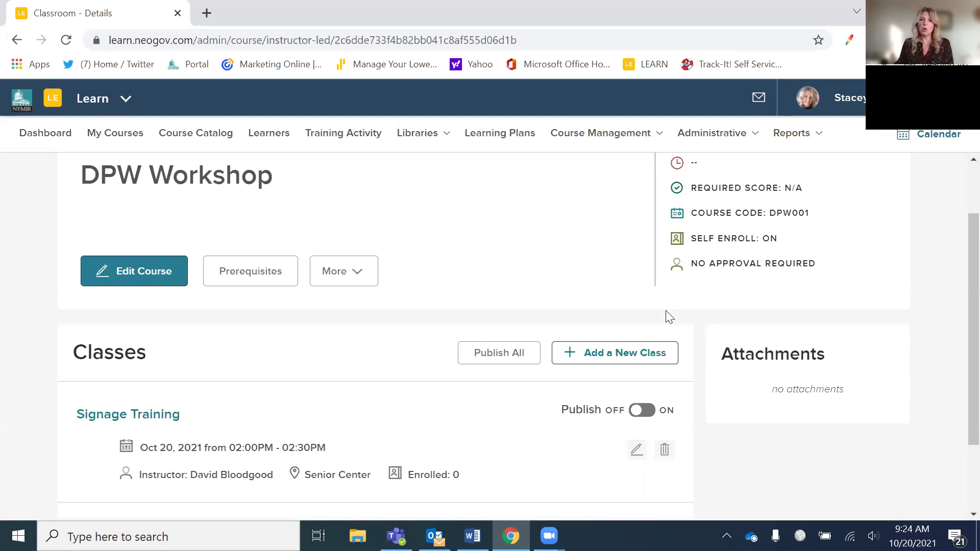
pyautogui.scroll(1, 264, 368)
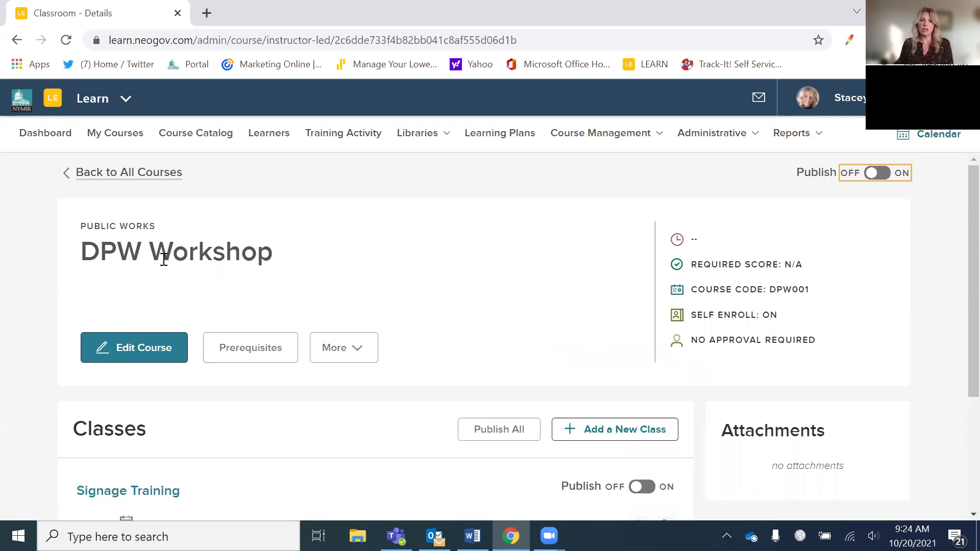
pyautogui.scroll(-2, 480, 423)
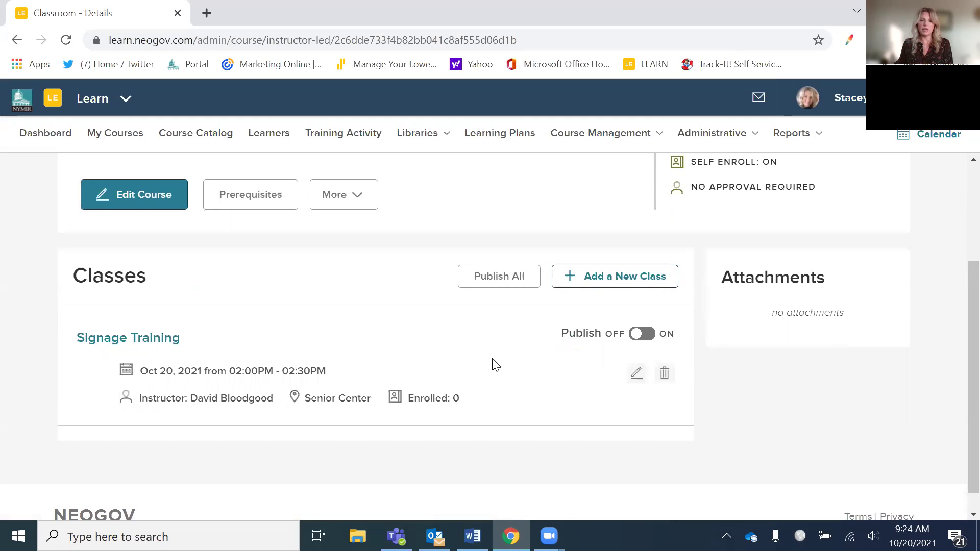
pyautogui.click(658, 338)
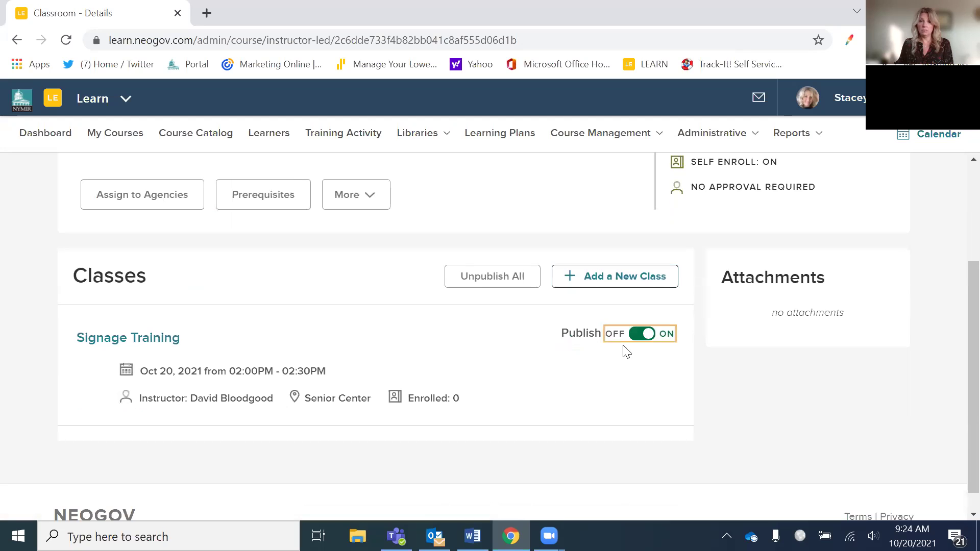
pyautogui.scroll(2, 681, 346)
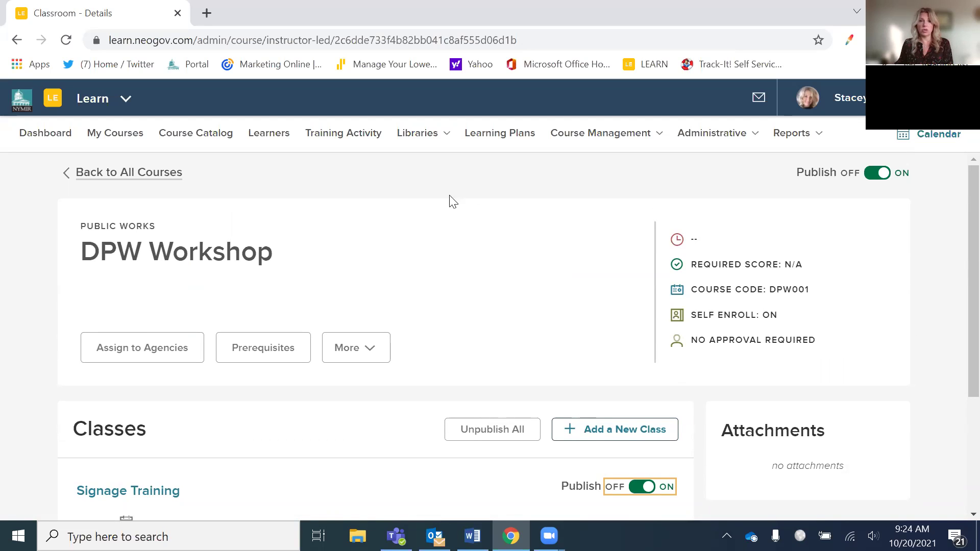
pyautogui.click(269, 140)
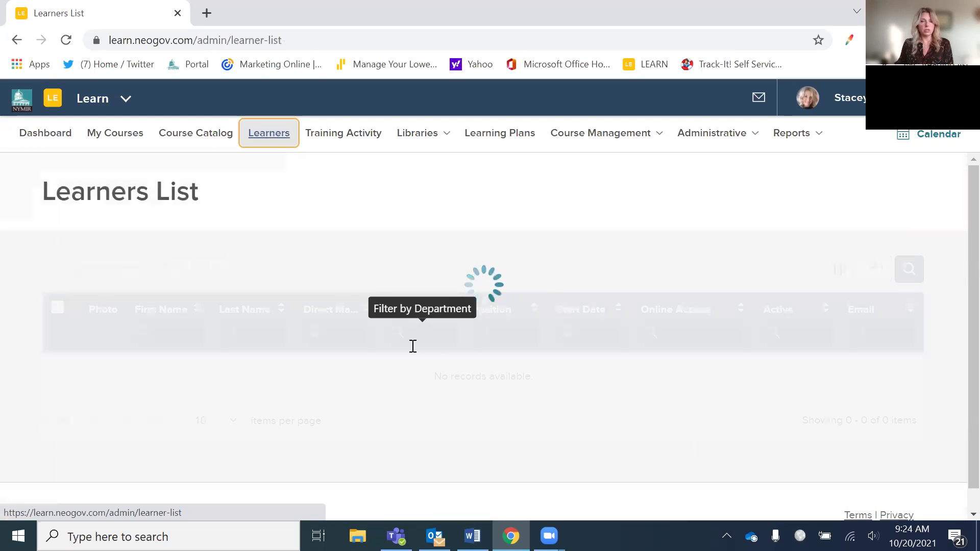
# - Scroll the Learners list and open the manager learner's profile page
pyautogui.scroll(-5, 409, 360)
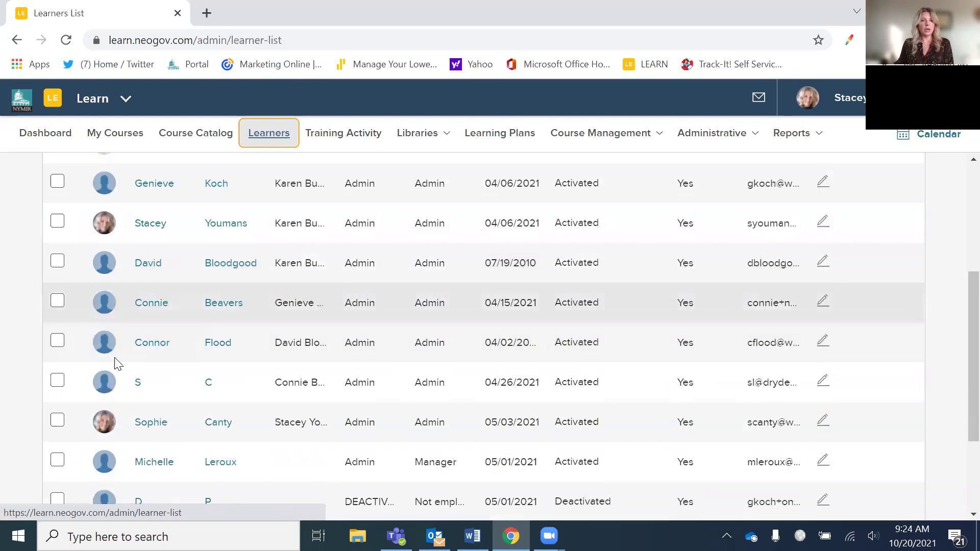
pyautogui.scroll(-3, 153, 383)
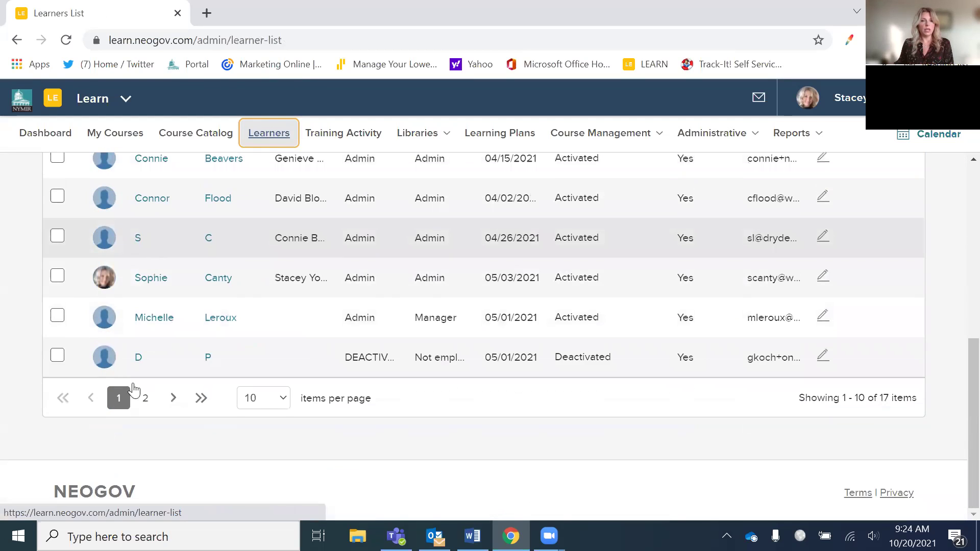
pyautogui.click(164, 318)
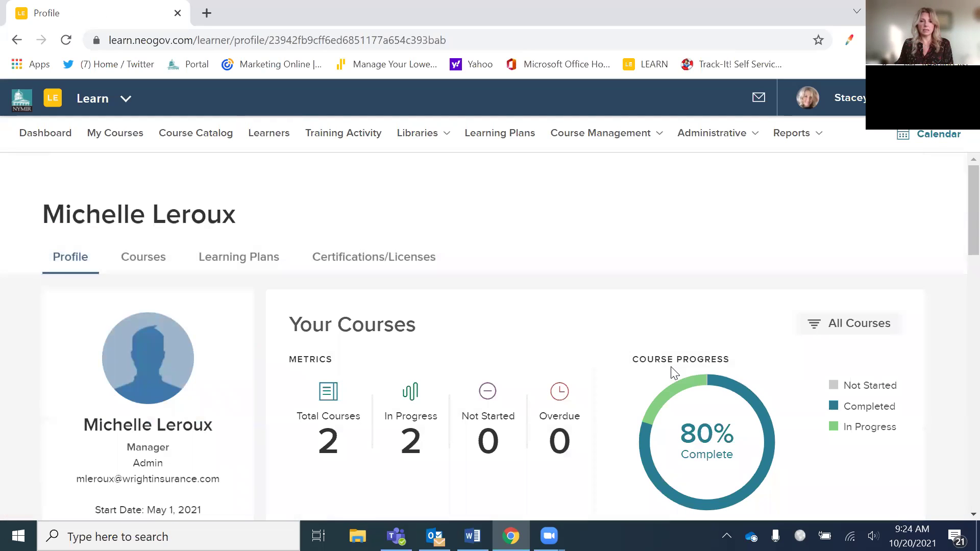
# - Review the Profile tab: 2 courses in progress, 80% complete, no external learnings
pyautogui.scroll(-2, 671, 367)
pyautogui.scroll(-8, 671, 367)
pyautogui.scroll(5, 672, 371)
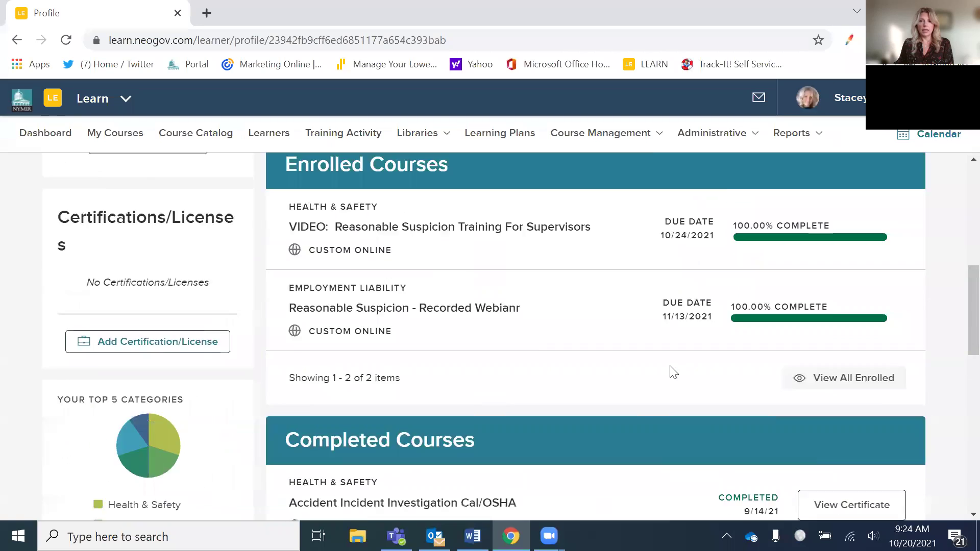
pyautogui.scroll(-4, 672, 372)
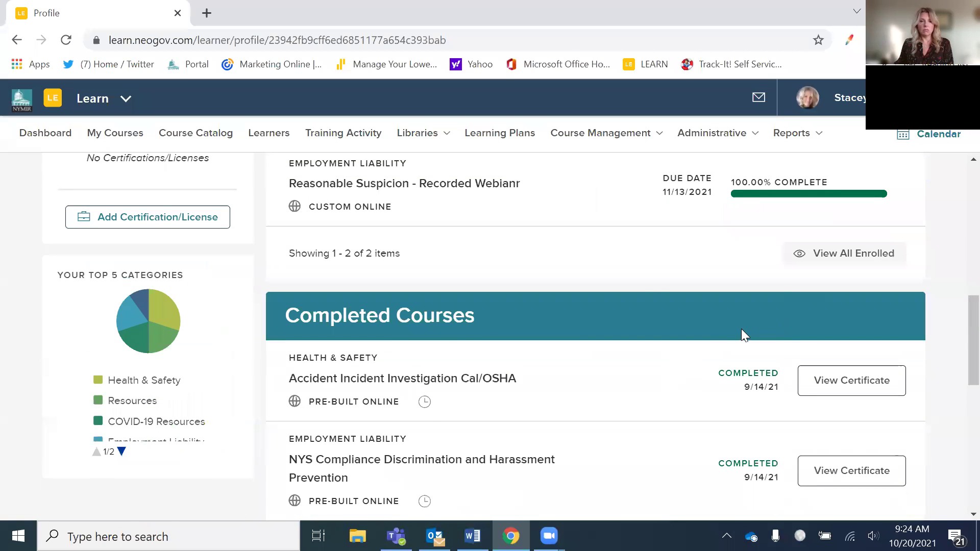
pyautogui.scroll(2, 741, 331)
pyautogui.scroll(-12, 720, 332)
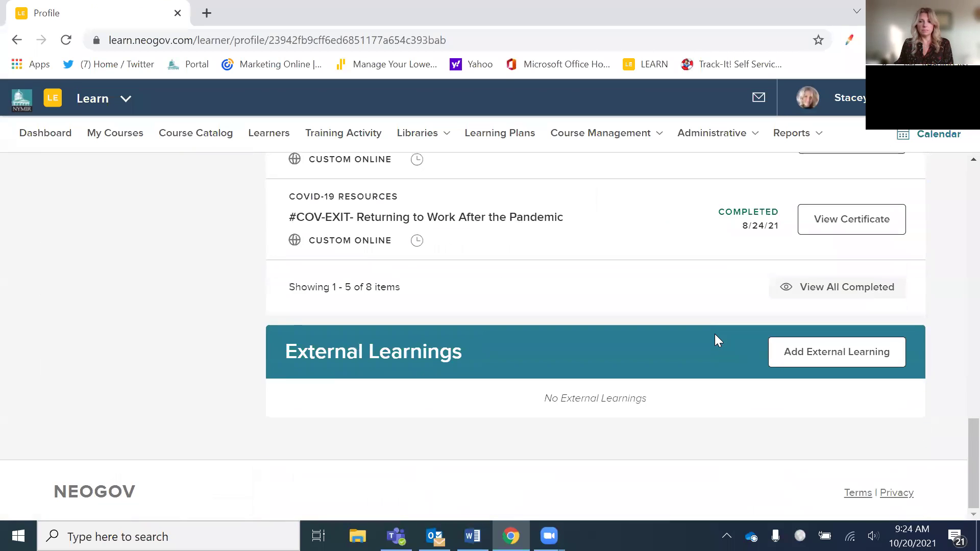
pyautogui.scroll(15, 677, 350)
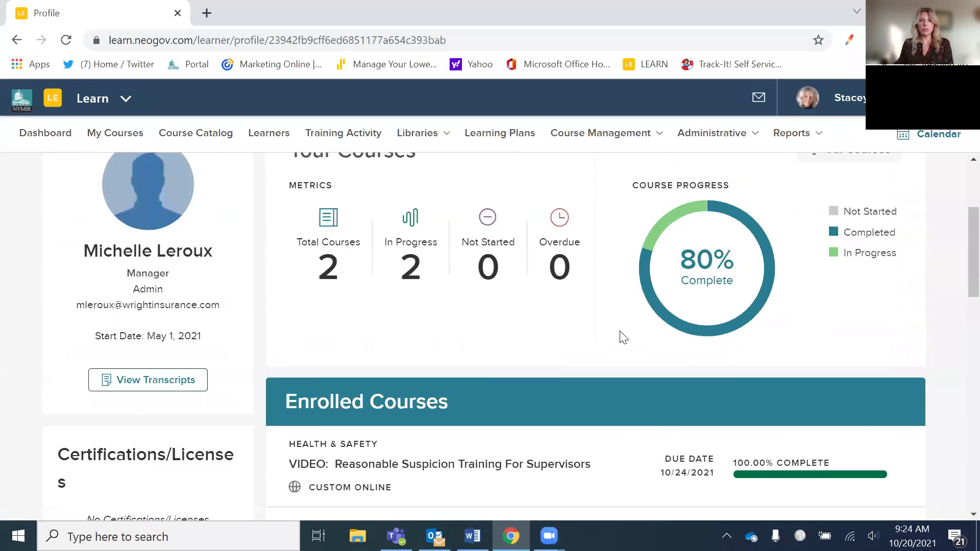
pyautogui.moveTo(598, 147)
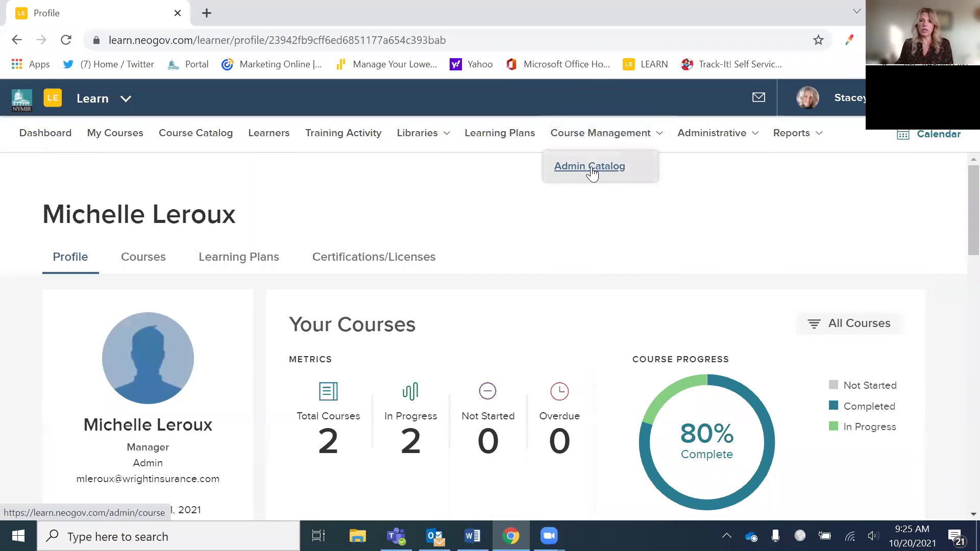
# - Search the Admin Catalog for 'dpw' and open the DPW Workshop course details
pyautogui.click(590, 169)
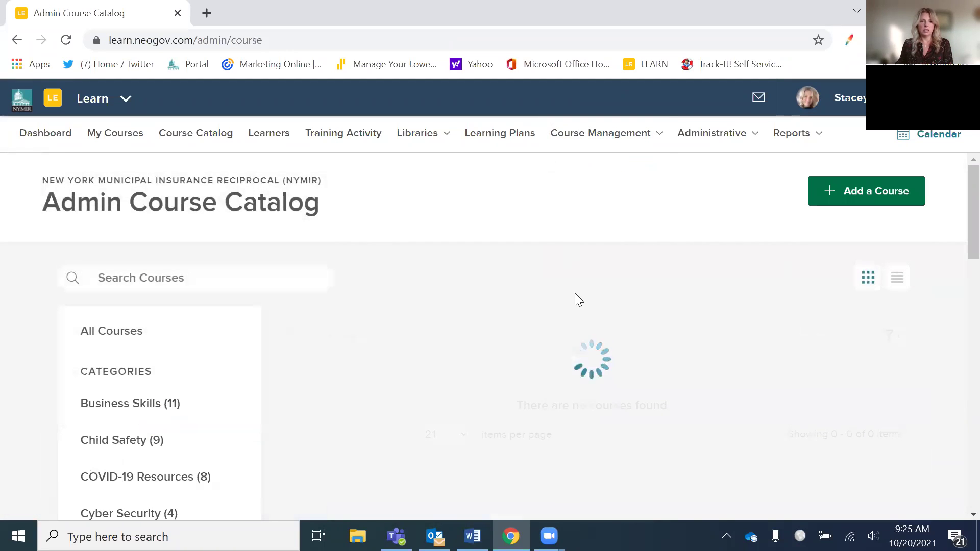
pyautogui.click(152, 280)
pyautogui.write('dpw')
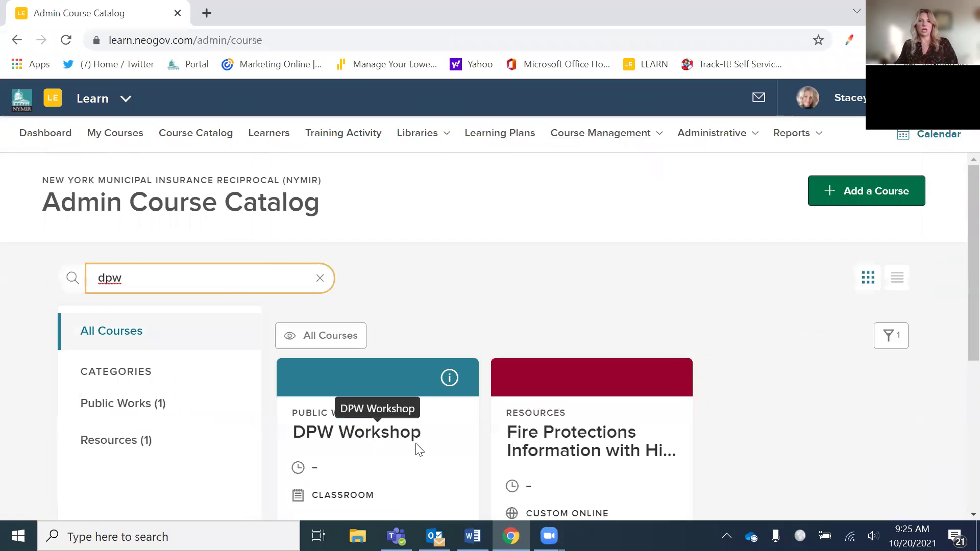
pyautogui.click(386, 444)
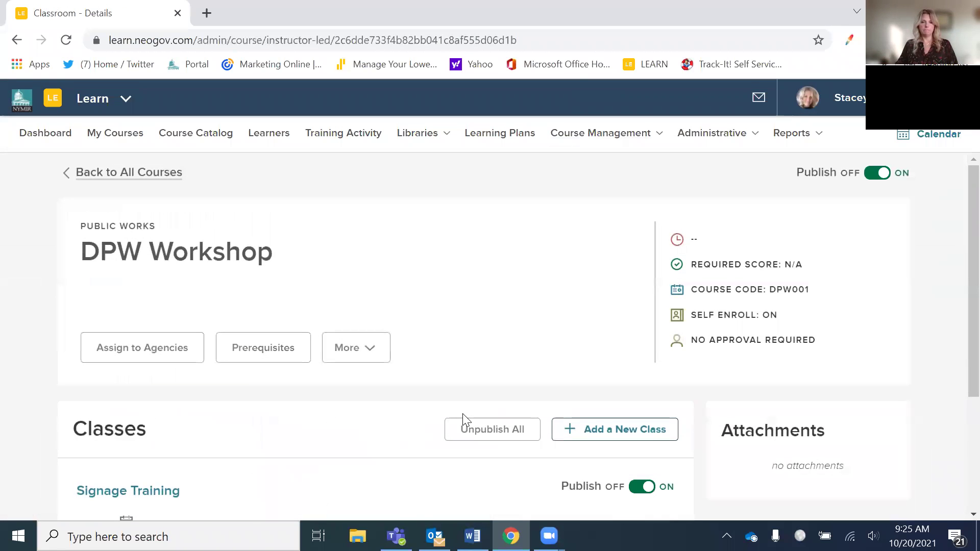
pyautogui.scroll(-3, 449, 414)
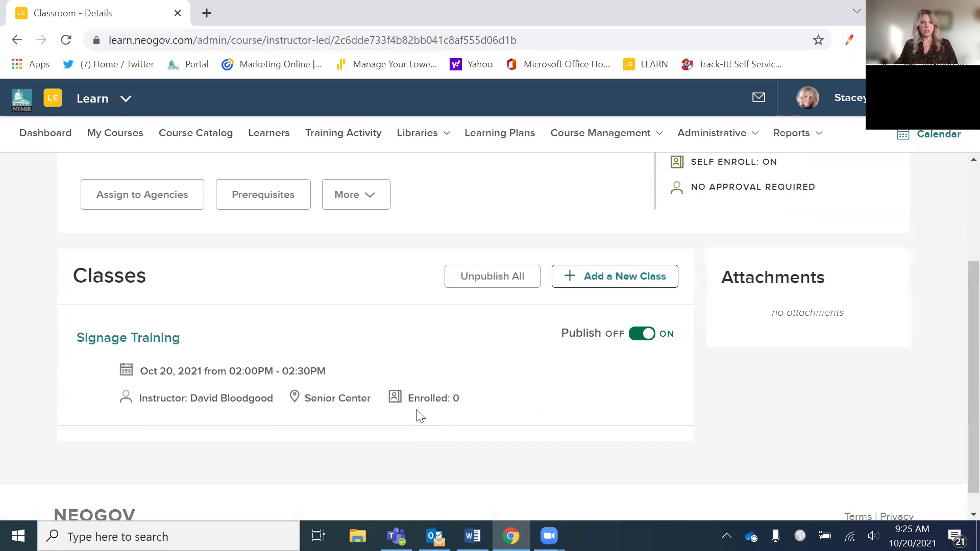
pyautogui.scroll(3, 417, 410)
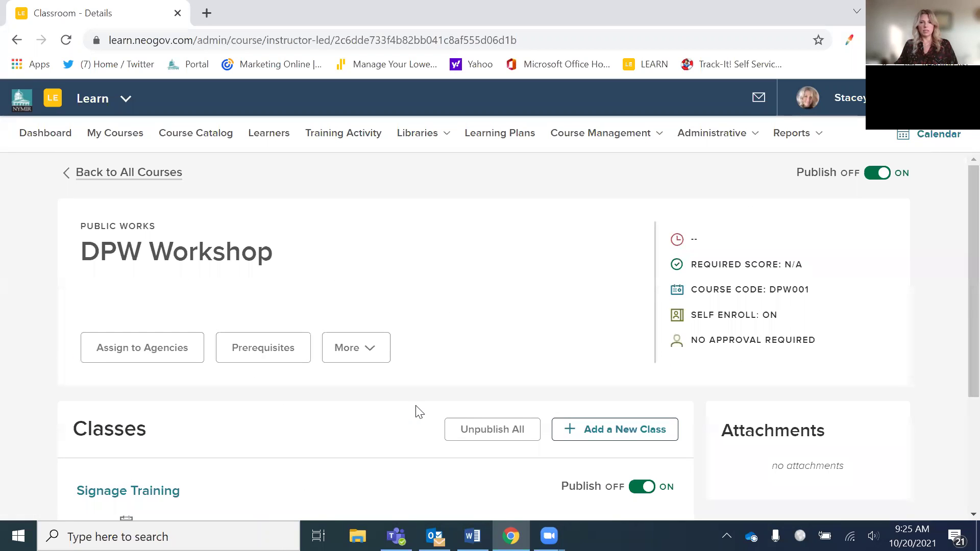
# - Open Assign to Agencies for DPW Workshop and view the Select Agencies options without picking any
pyautogui.click(153, 355)
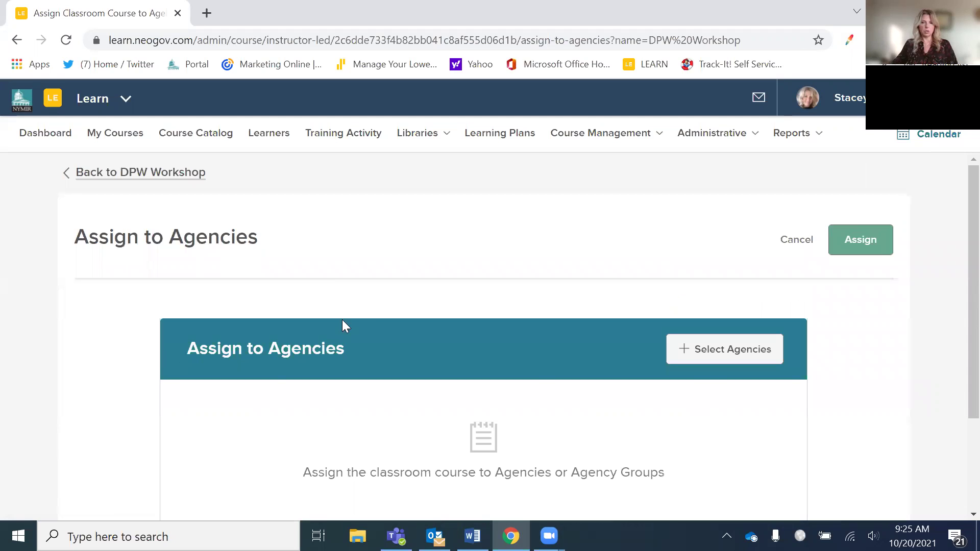
pyautogui.scroll(-3, 610, 431)
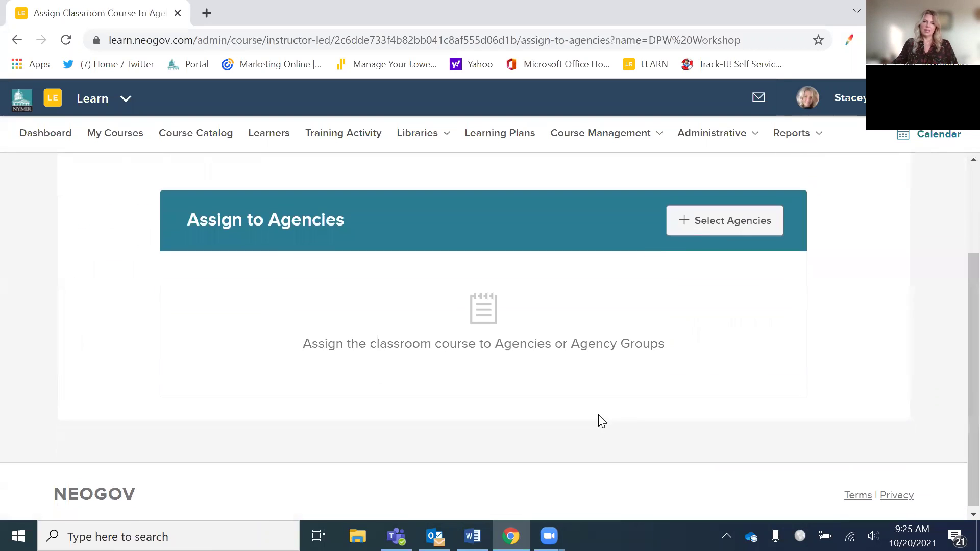
pyautogui.scroll(3, 589, 414)
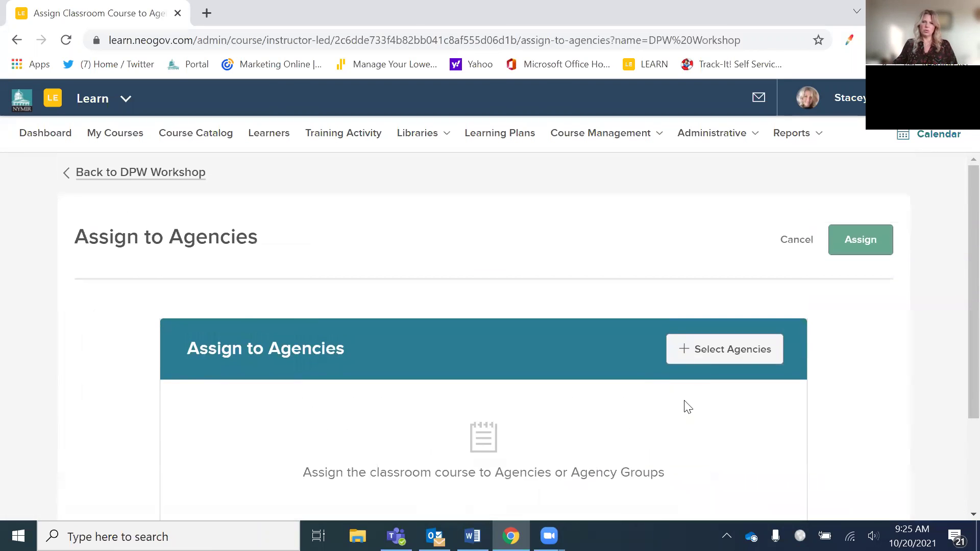
pyautogui.click(707, 363)
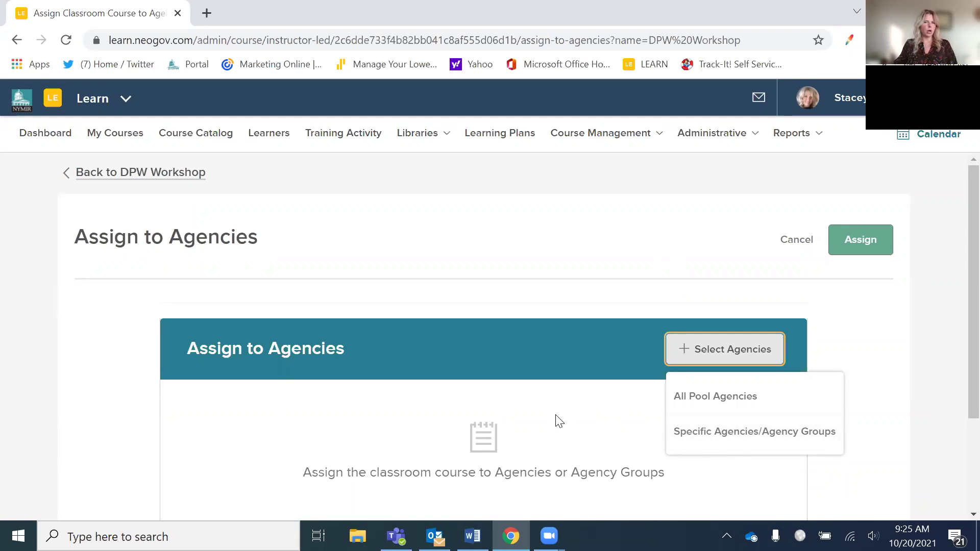
pyautogui.click(435, 240)
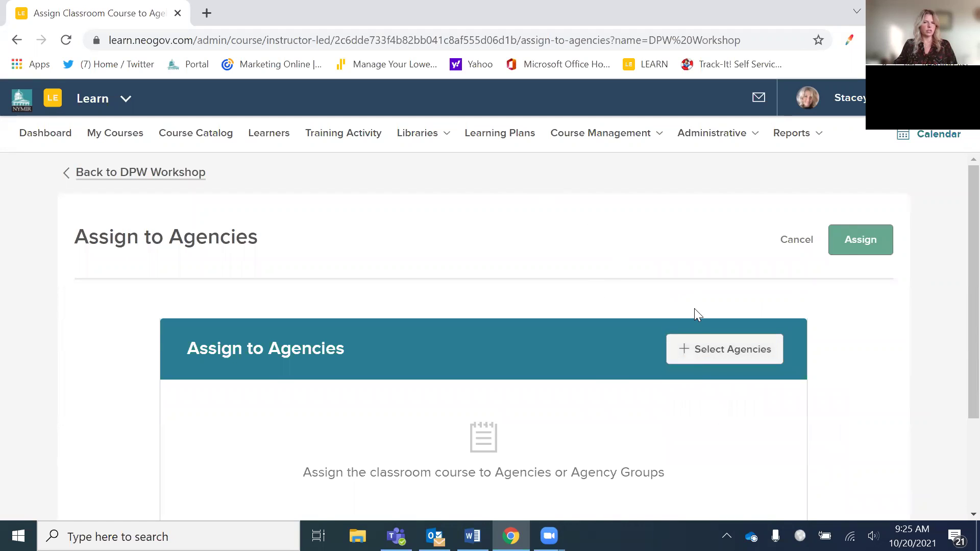
# - Go back to the DPW Workshop class details, then to the full Admin Course Catalog
pyautogui.click(160, 173)
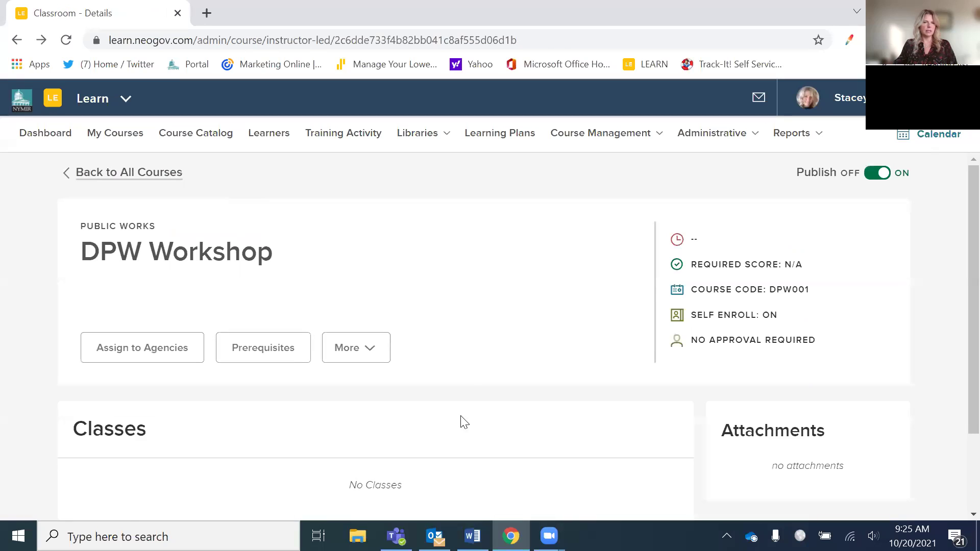
pyautogui.scroll(-3, 500, 373)
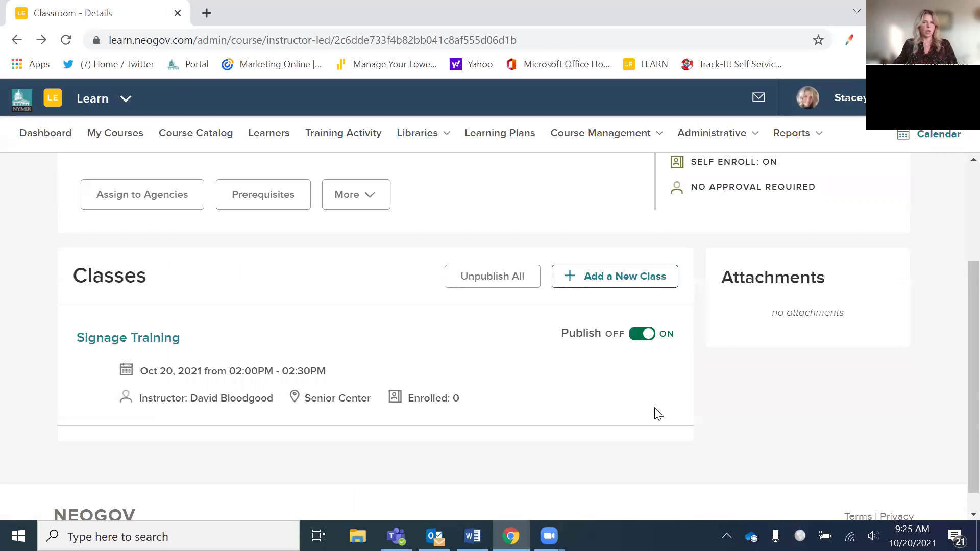
pyautogui.scroll(3, 503, 405)
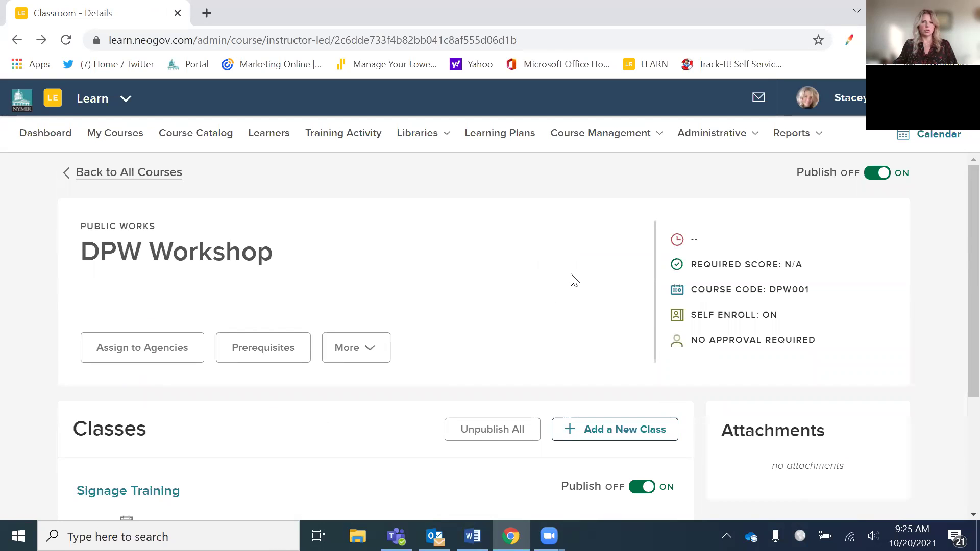
pyautogui.click(102, 172)
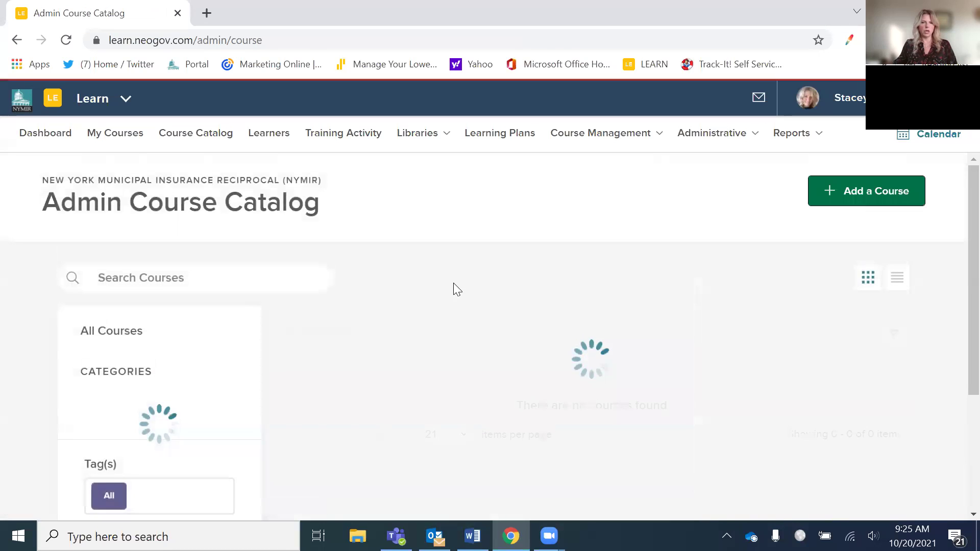
pyautogui.scroll(-5, 555, 355)
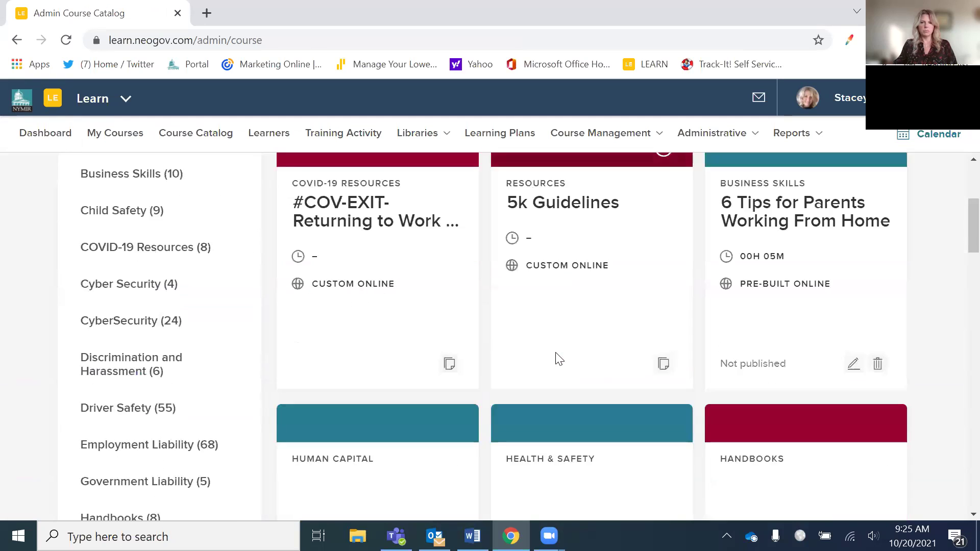
pyautogui.scroll(3, 555, 360)
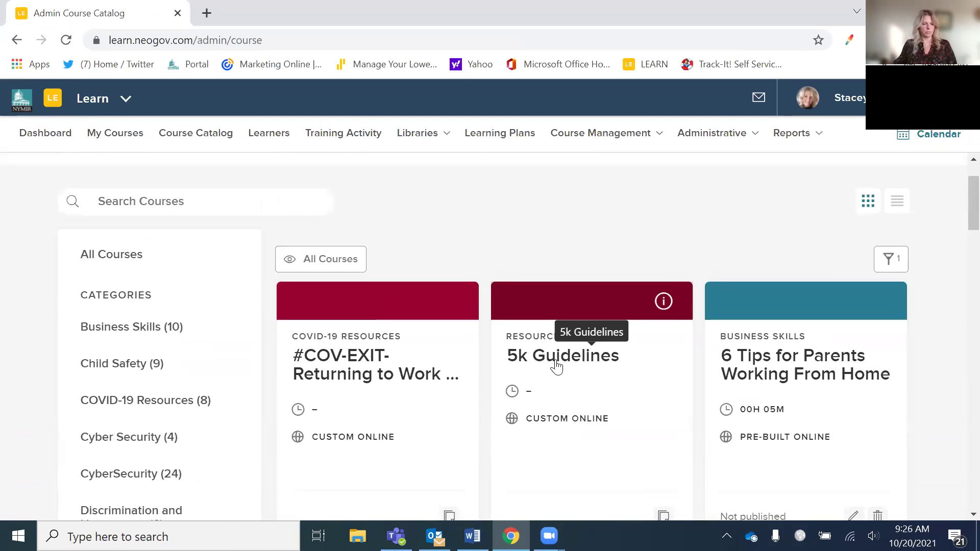
pyautogui.scroll(2, 556, 362)
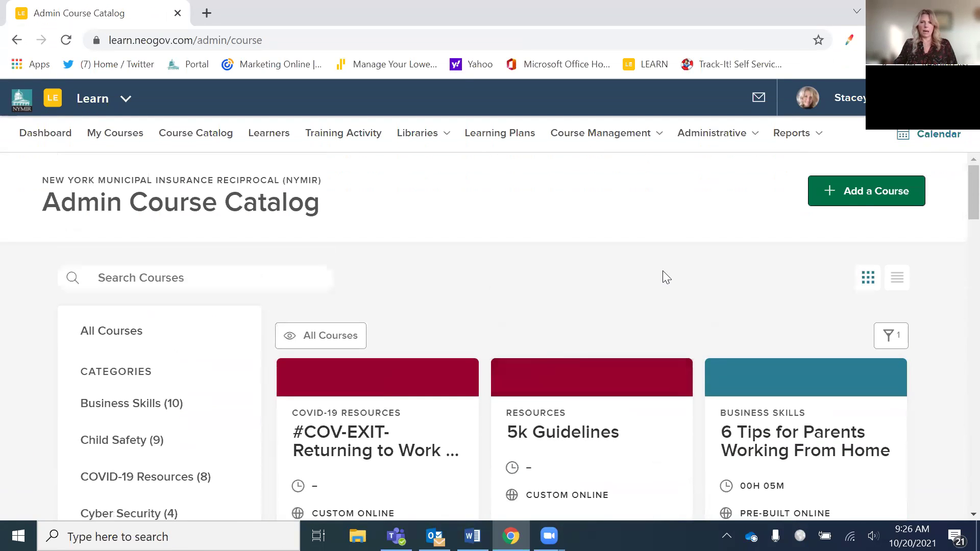
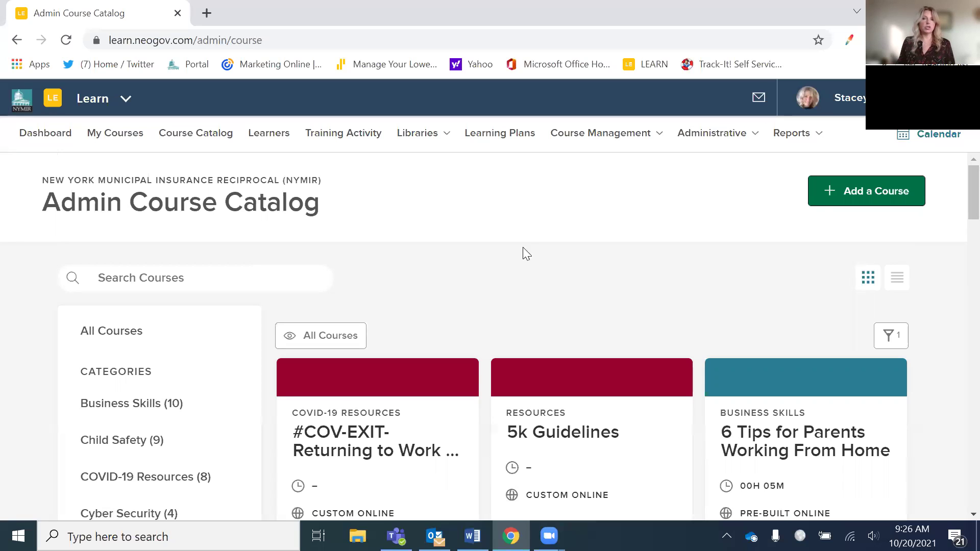
# - Open Learning Plans and scroll through the published plans such as Cyber Security and New Hire
pyautogui.click(508, 144)
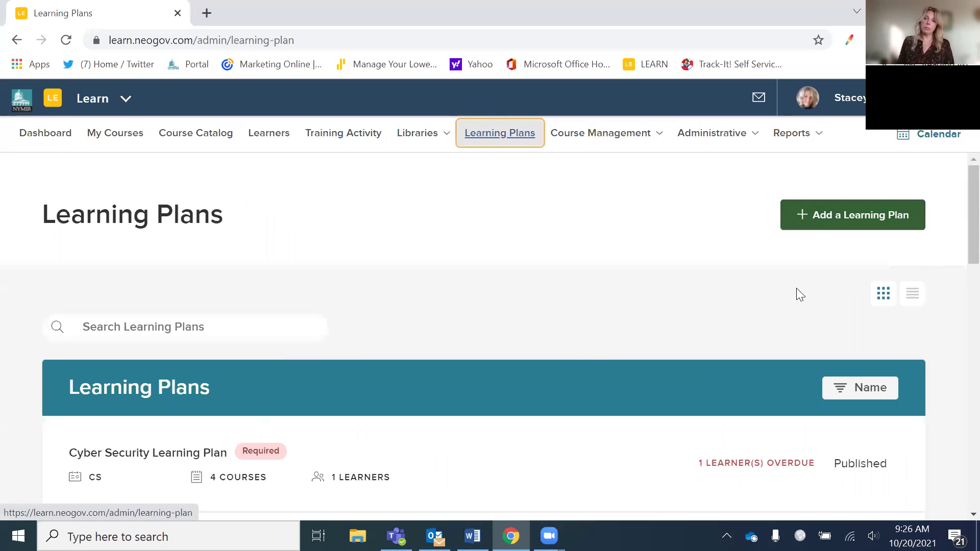
pyautogui.scroll(-3, 757, 281)
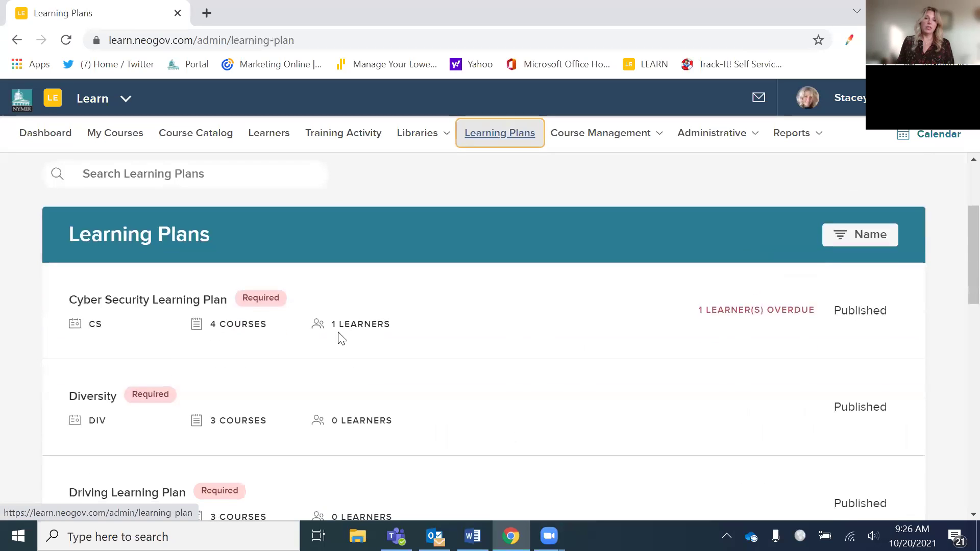
pyautogui.scroll(-3, 272, 304)
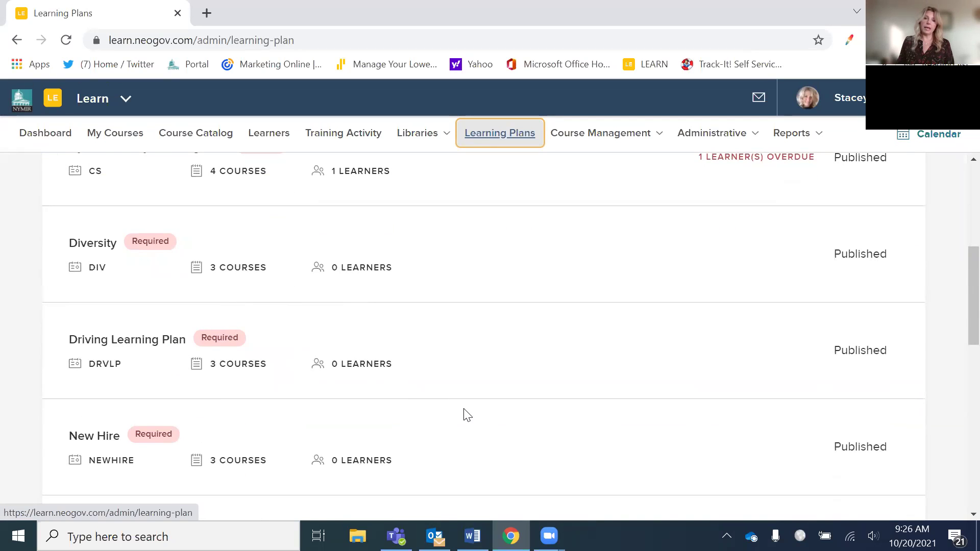
pyautogui.scroll(6, 463, 411)
# - Add a new learning plan named 'Onboarding Learning Plan'
pyautogui.click(842, 213)
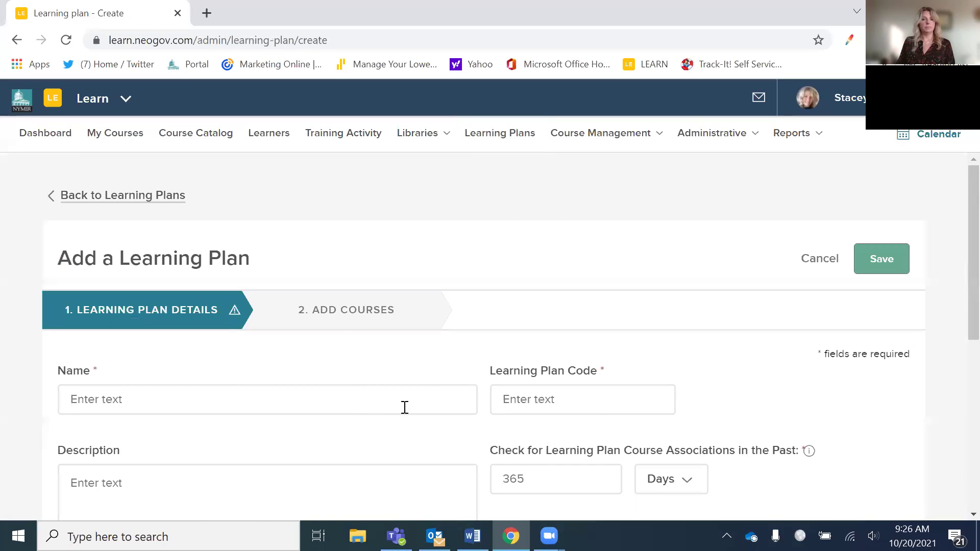
pyautogui.click(404, 407)
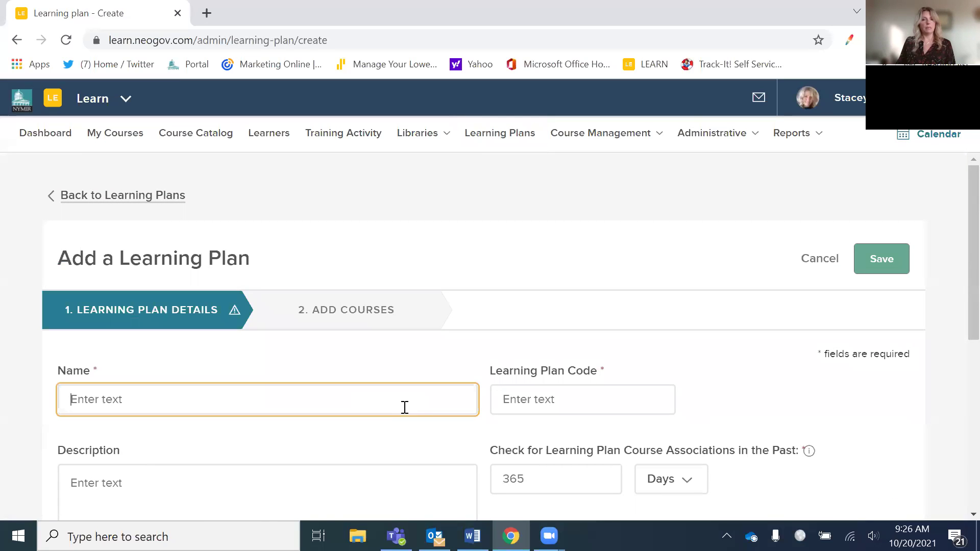
pyautogui.write('On')
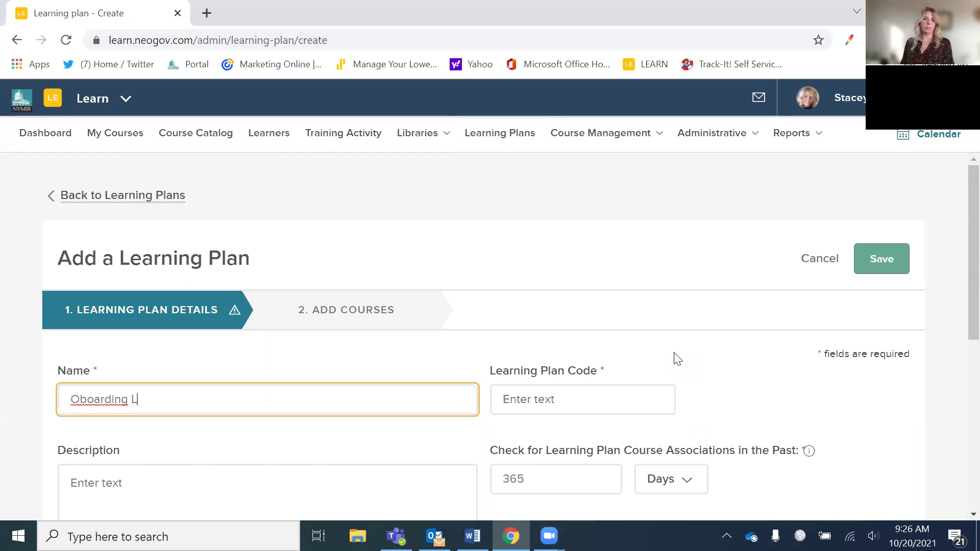
pyautogui.write('boarding Learning Pla')
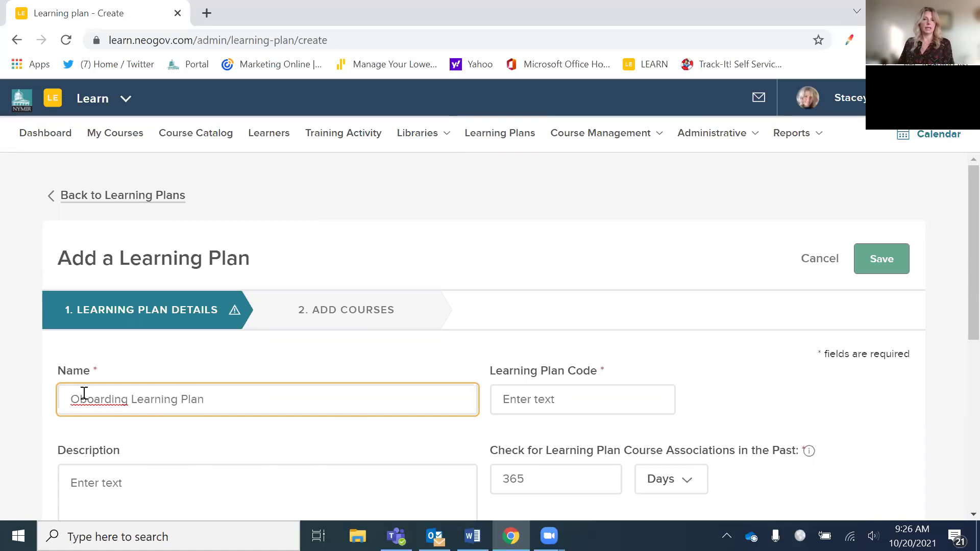
pyautogui.write('n')
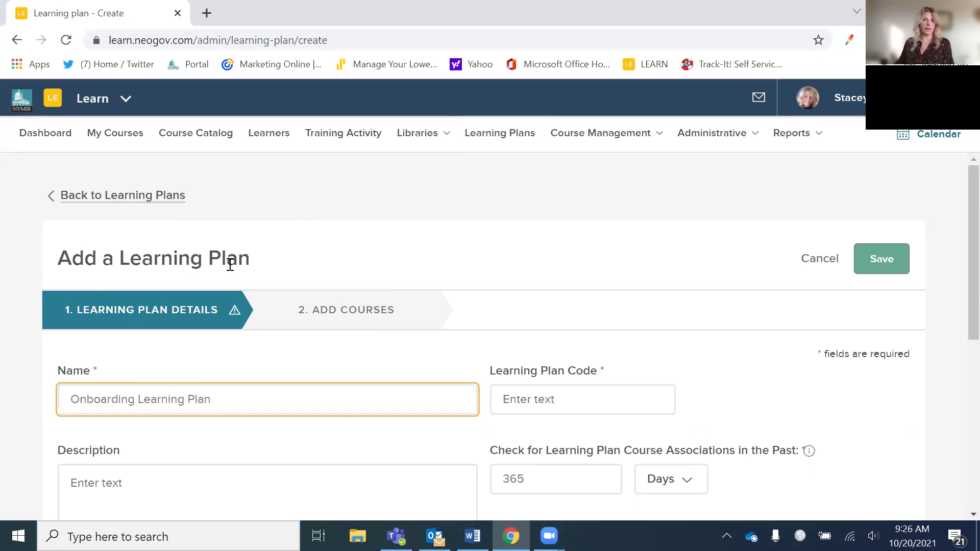
# - Enter plan code ONB001 and description 'New Hire Training Classes required'
pyautogui.click(545, 404)
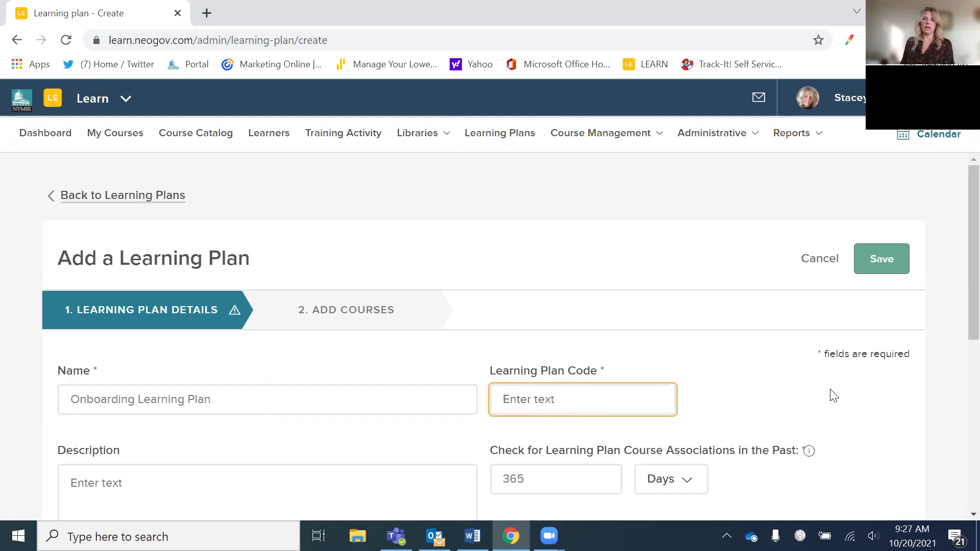
pyautogui.write('ONB001')
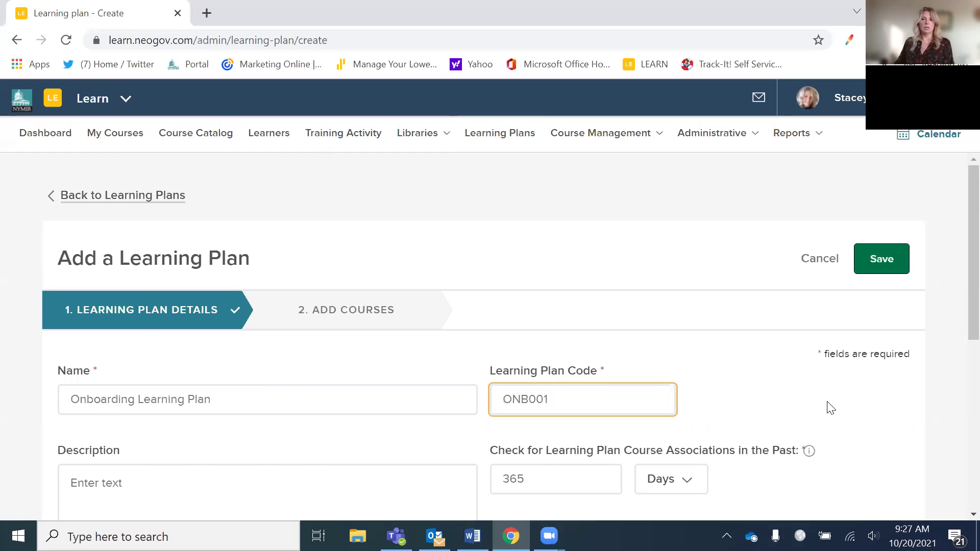
pyautogui.scroll(-3, 830, 408)
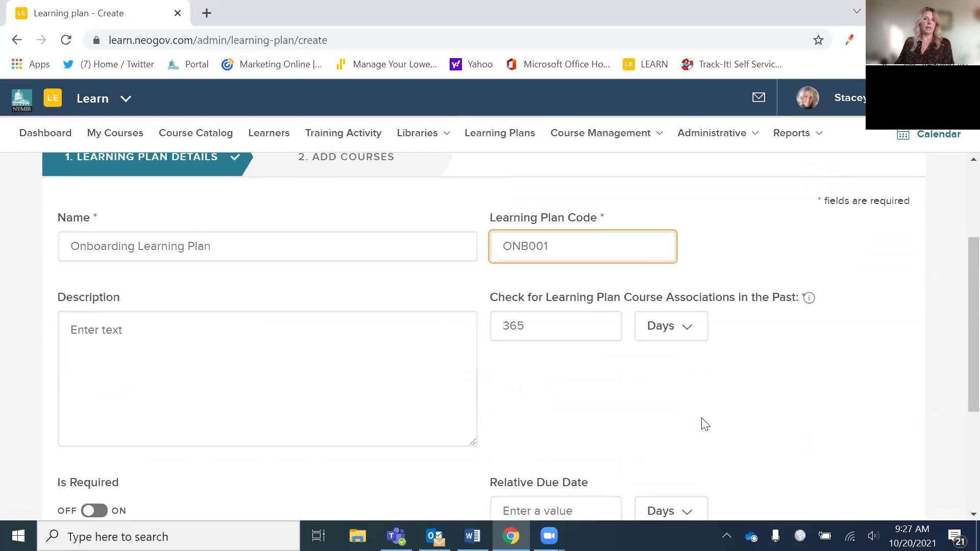
pyautogui.click(256, 358)
pyautogui.write('N')
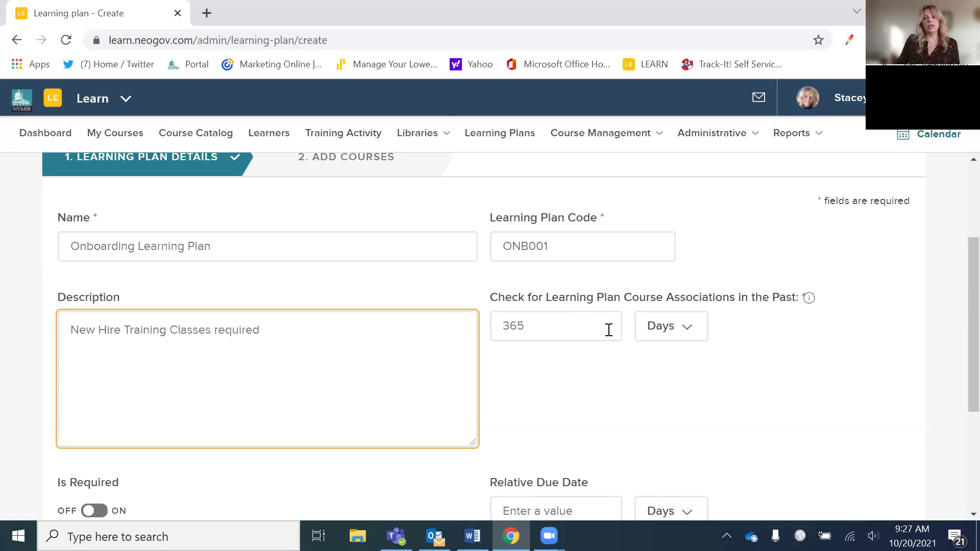
# - Set the past course-association check to 0 days
pyautogui.click(684, 329)
pyautogui.click(663, 374)
pyautogui.doubleClick(564, 333)
pyautogui.write('0')
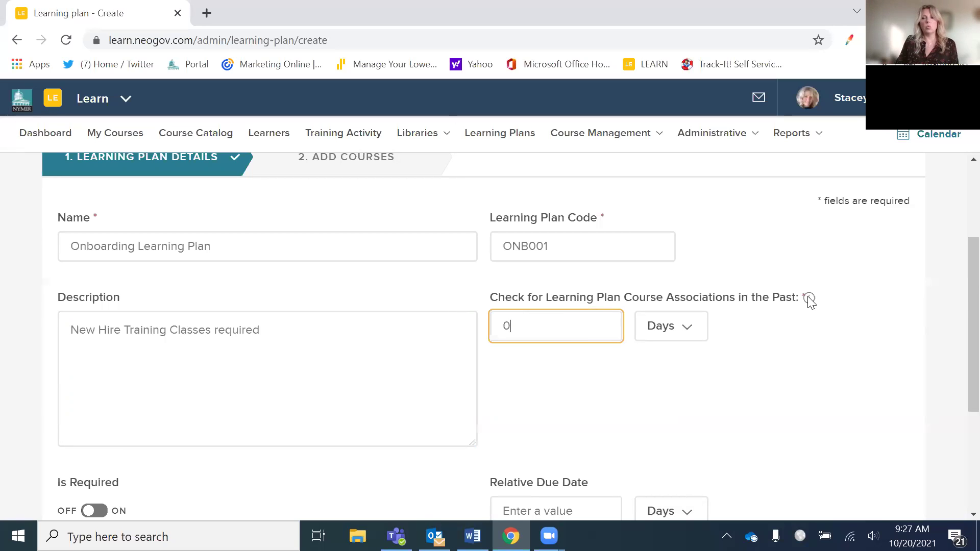
pyautogui.moveTo(809, 300)
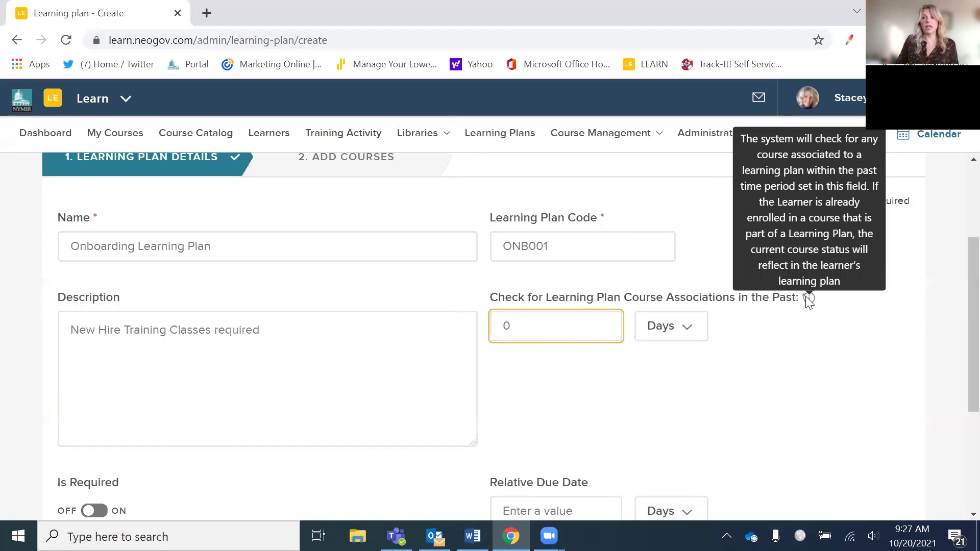
# - Set the relative due date to 30 days and expand Reminder Settings
pyautogui.scroll(-4, 702, 416)
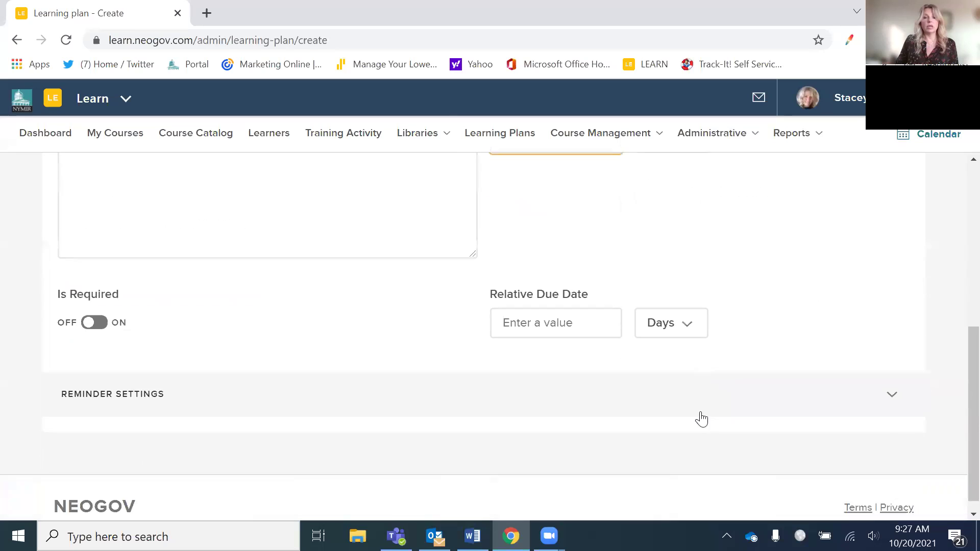
pyautogui.scroll(5, 701, 415)
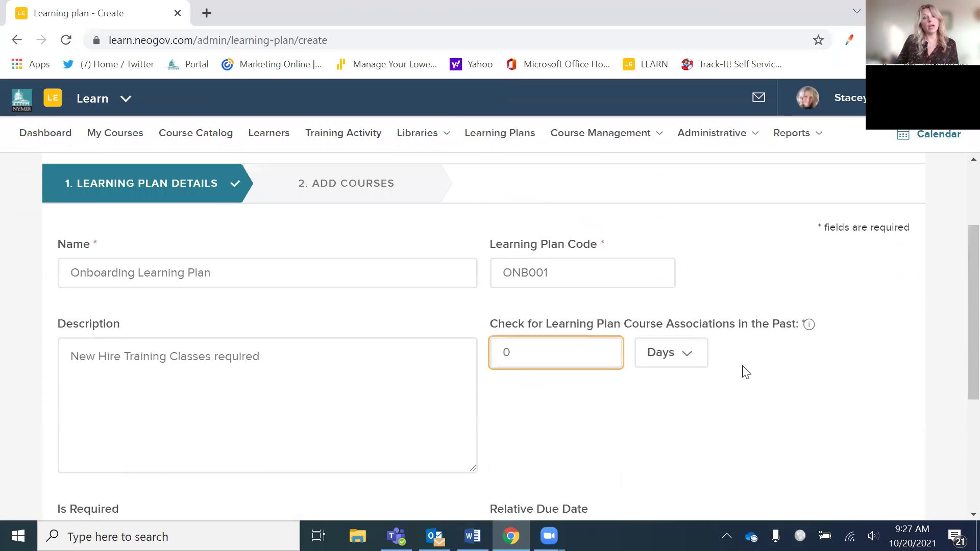
pyautogui.scroll(-2, 717, 422)
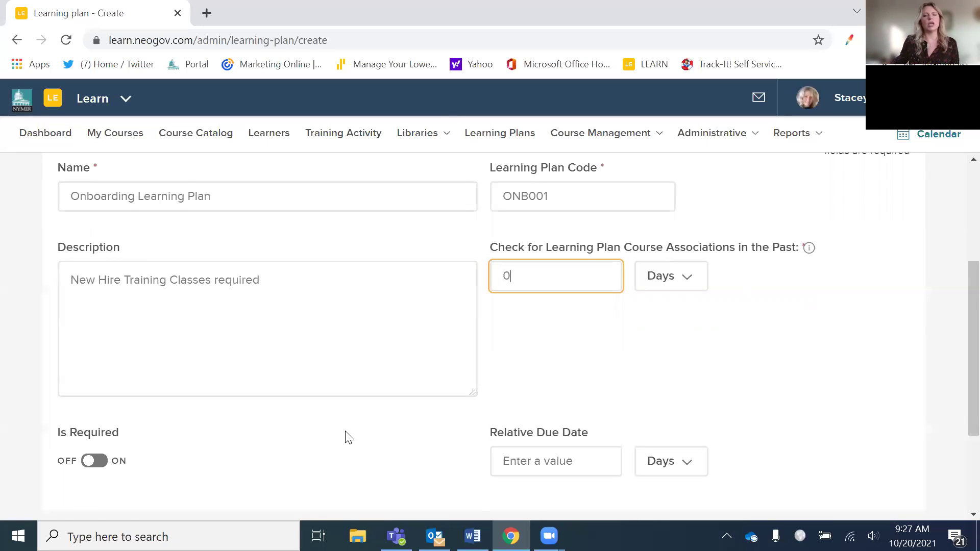
pyautogui.scroll(-2, 352, 433)
pyautogui.click(530, 390)
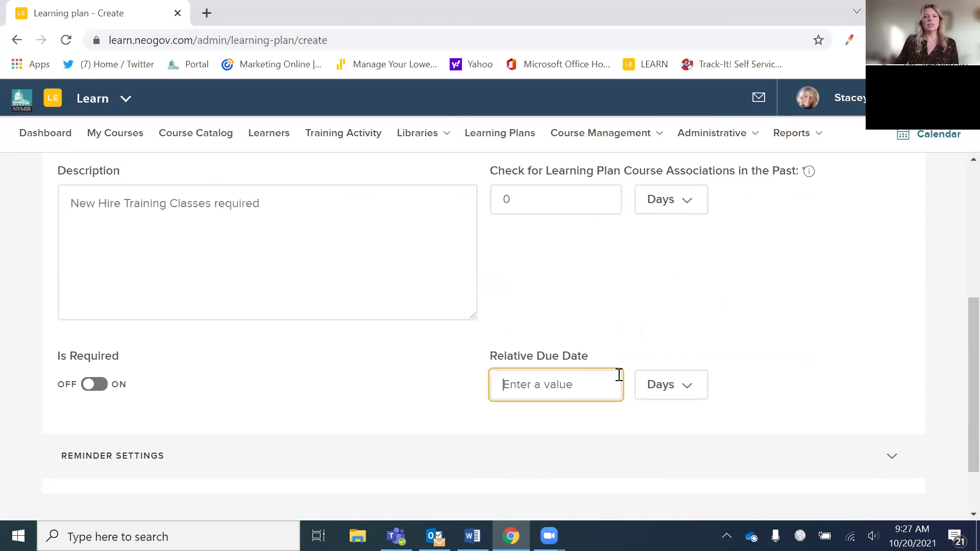
pyautogui.write('30')
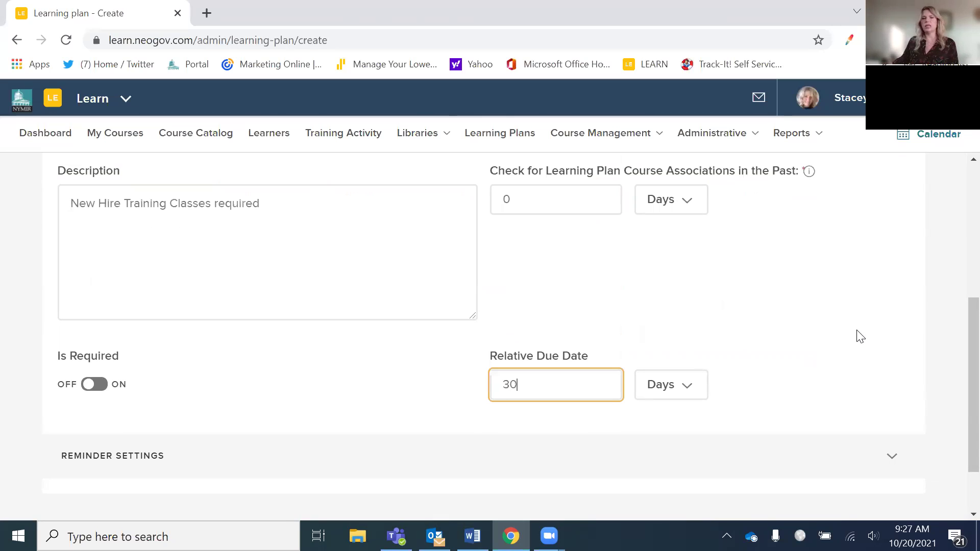
pyautogui.scroll(-2, 769, 323)
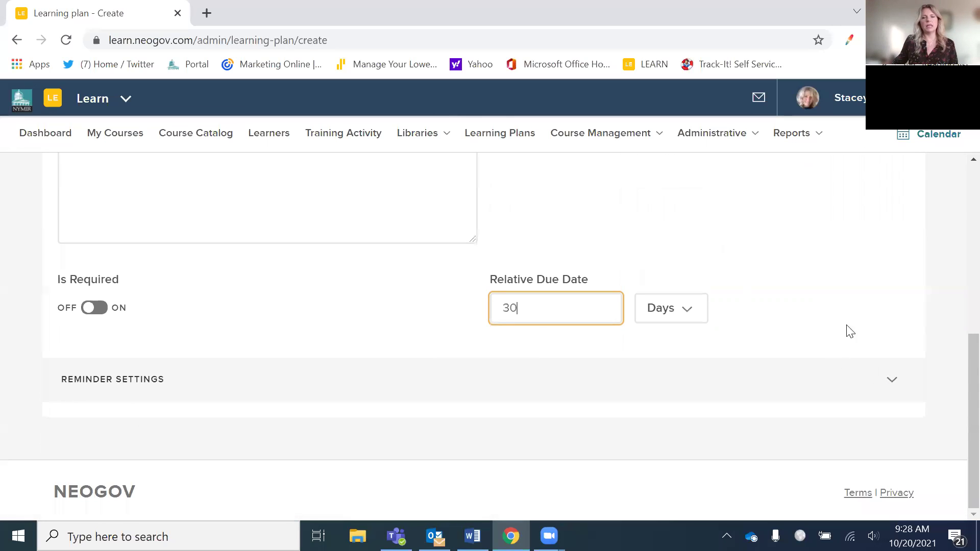
pyautogui.click(897, 386)
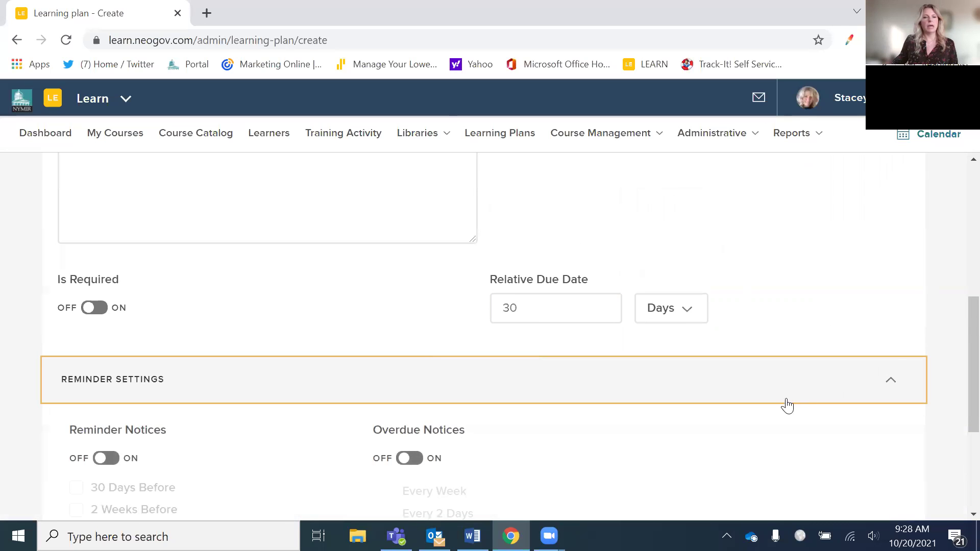
# - Turn on reminder notices for 1 week and 2 days before the due date
pyautogui.scroll(-2, 760, 424)
pyautogui.scroll(-2, 760, 424)
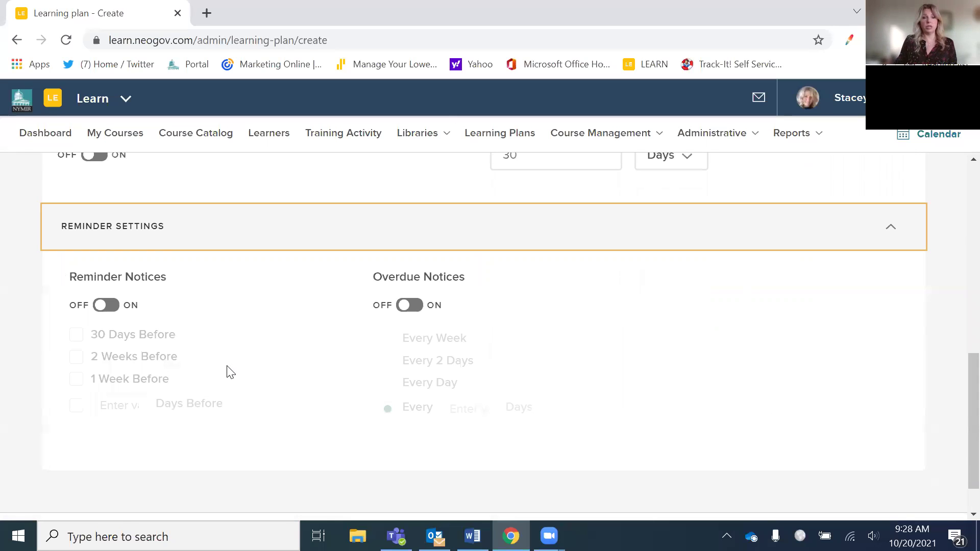
pyautogui.click(105, 305)
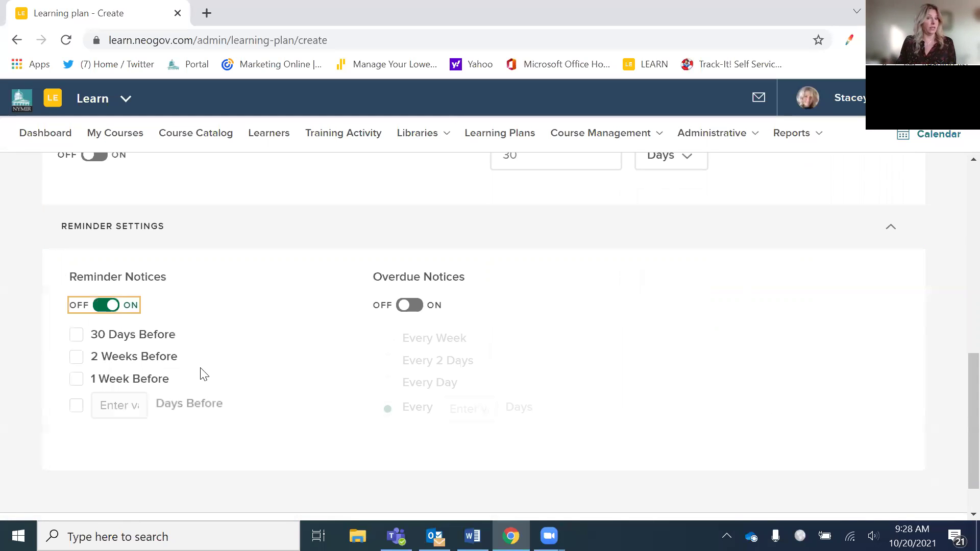
pyautogui.click(76, 380)
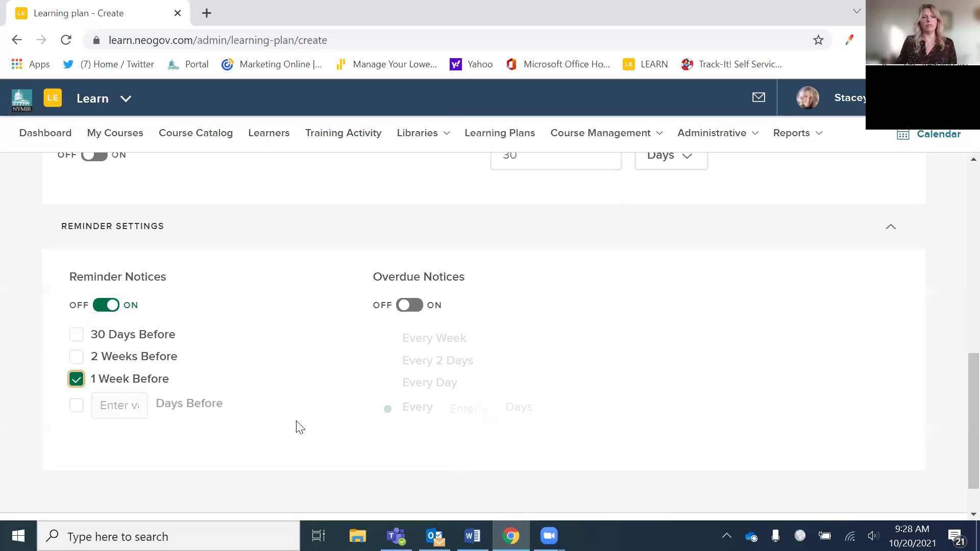
pyautogui.click(76, 405)
pyautogui.click(125, 406)
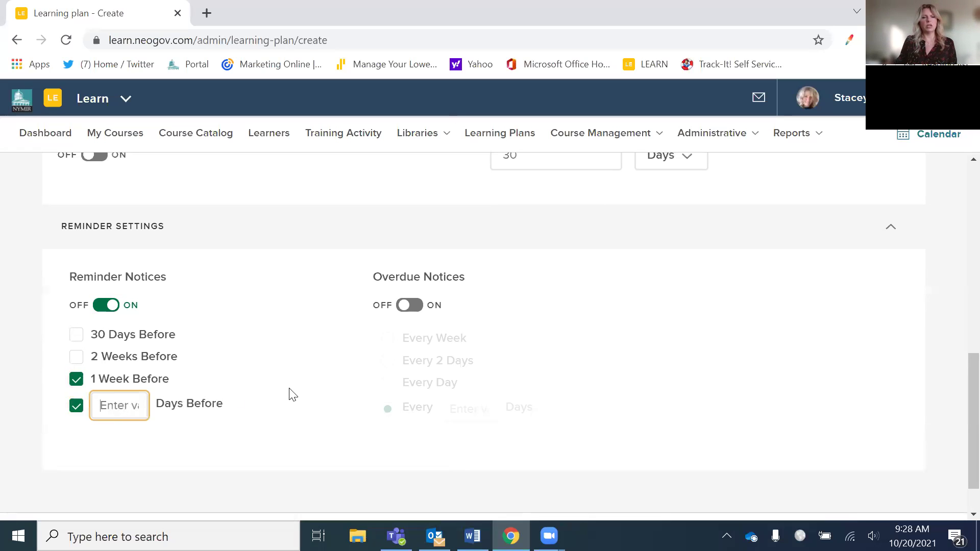
pyautogui.write('2')
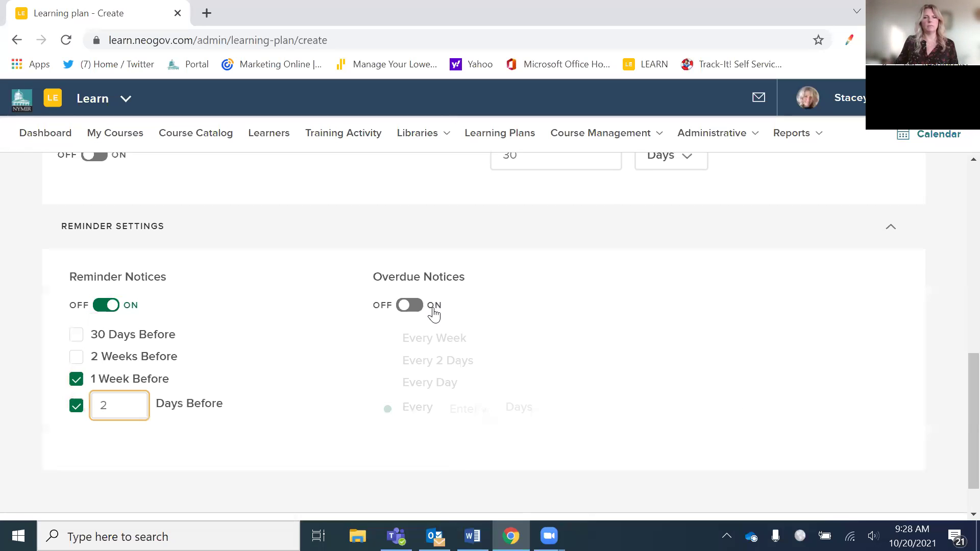
# - Turn on overdue notices sent every week
pyautogui.click(409, 305)
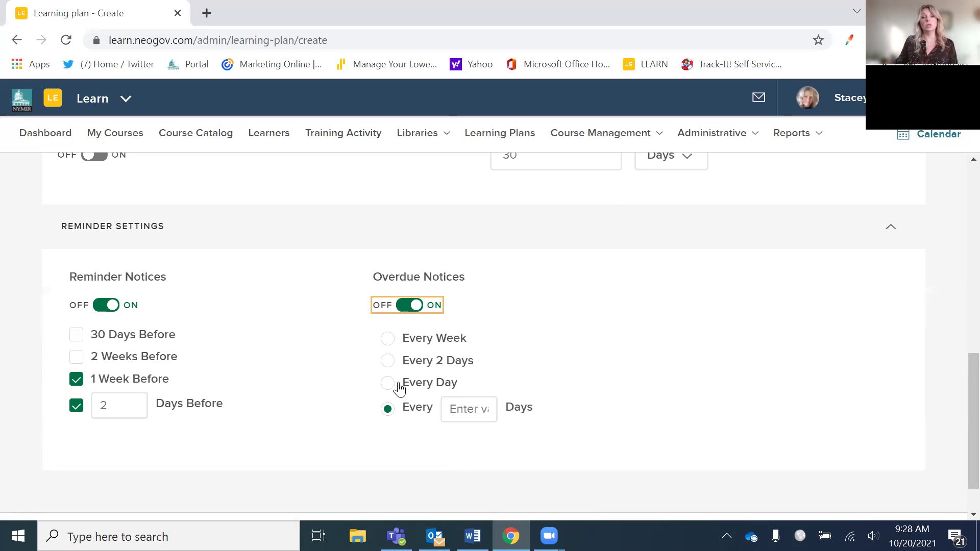
pyautogui.click(388, 339)
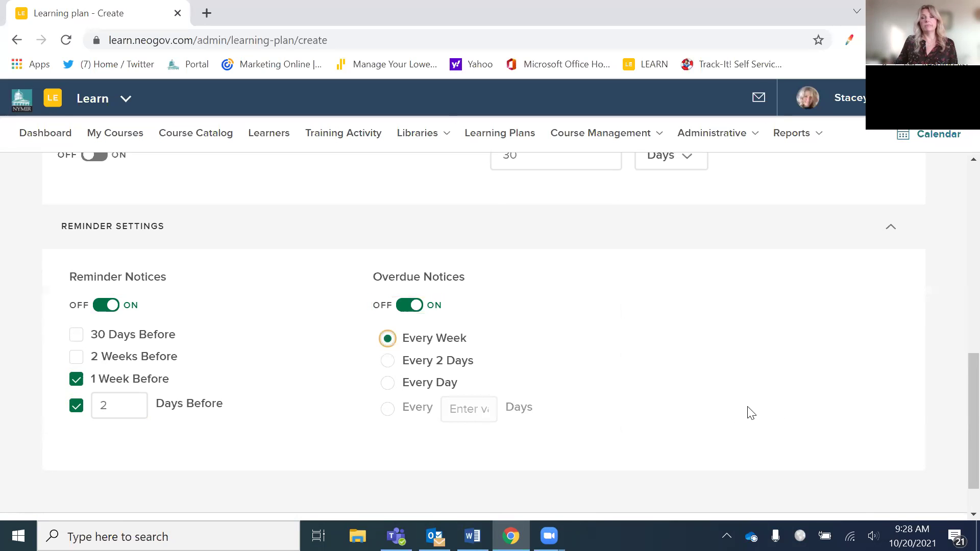
pyautogui.scroll(-1, 751, 413)
pyautogui.scroll(12, 754, 400)
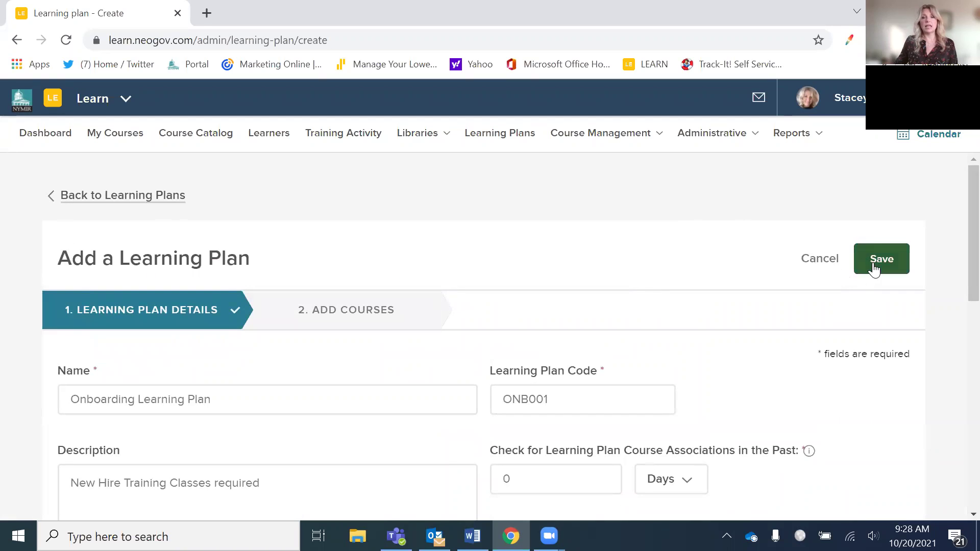
# - Attempt a save, then clear the 0 from the past course-association field
pyautogui.click(876, 267)
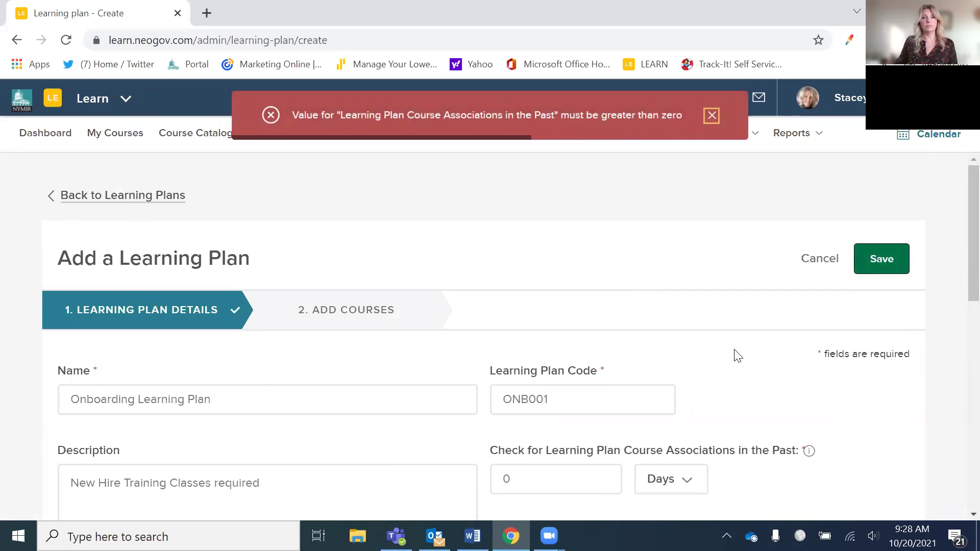
pyautogui.scroll(-3, 729, 352)
pyautogui.click(530, 331)
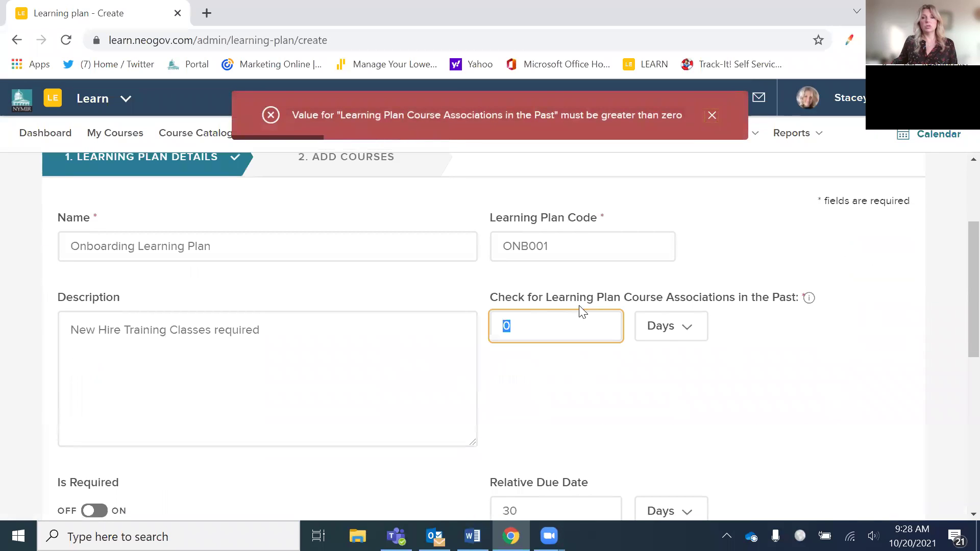
pyautogui.click(697, 334)
pyautogui.scroll(3, 699, 347)
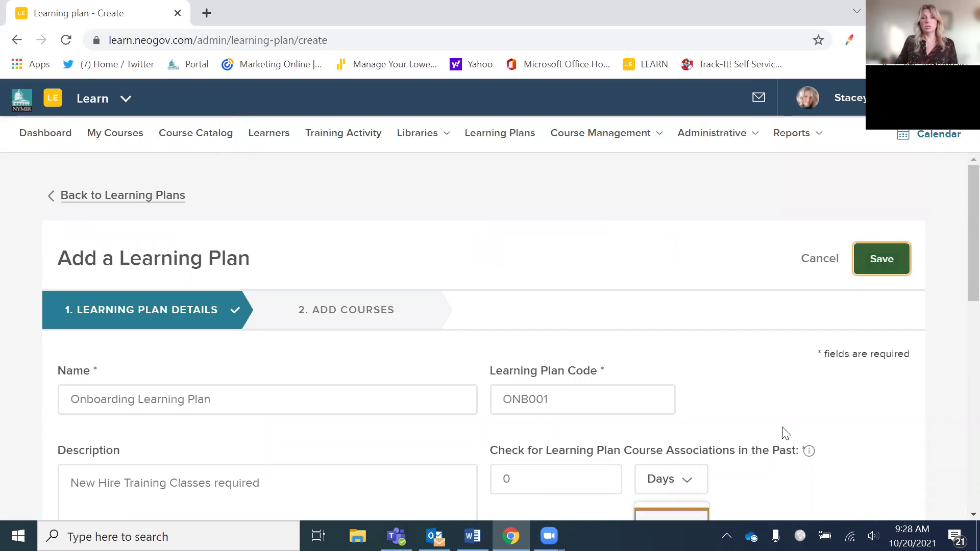
pyautogui.scroll(-3, 765, 423)
pyautogui.click(570, 331)
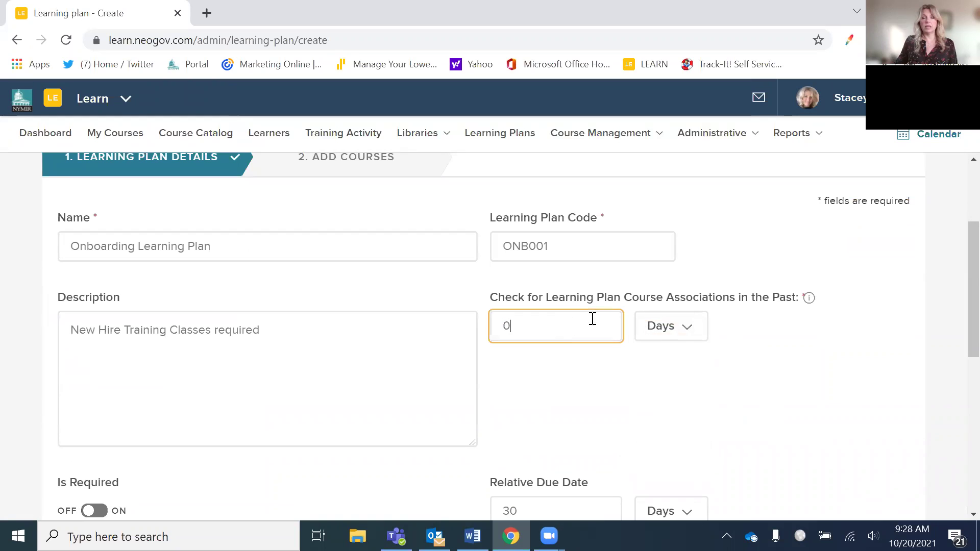
pyautogui.press('BackSpace')
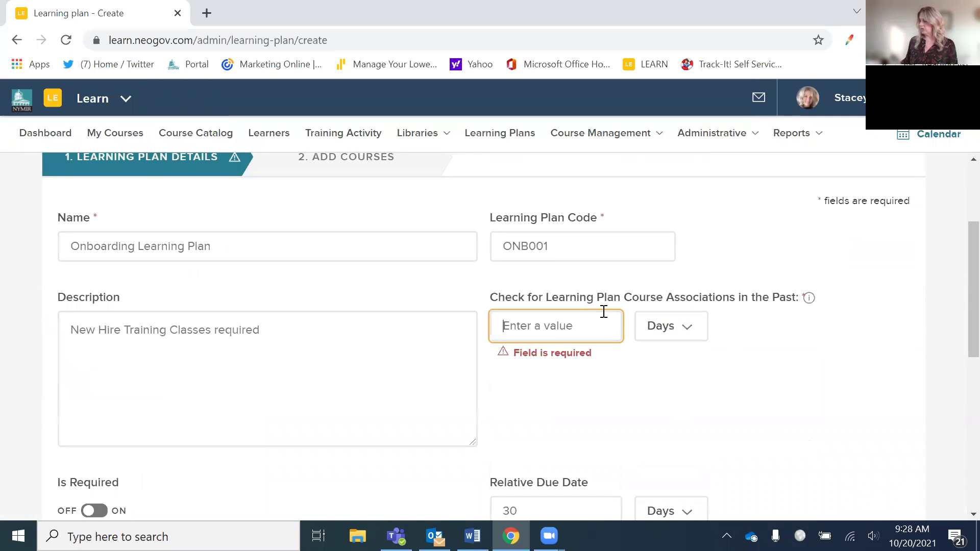
# - Enter 365 days for the past course-association check and save the plan
pyautogui.write('360')
pyautogui.press('BackSpace')
pyautogui.write('5')
pyautogui.scroll(-3, 732, 382)
pyautogui.scroll(3, 718, 358)
pyautogui.scroll(3, 816, 308)
pyautogui.click(881, 260)
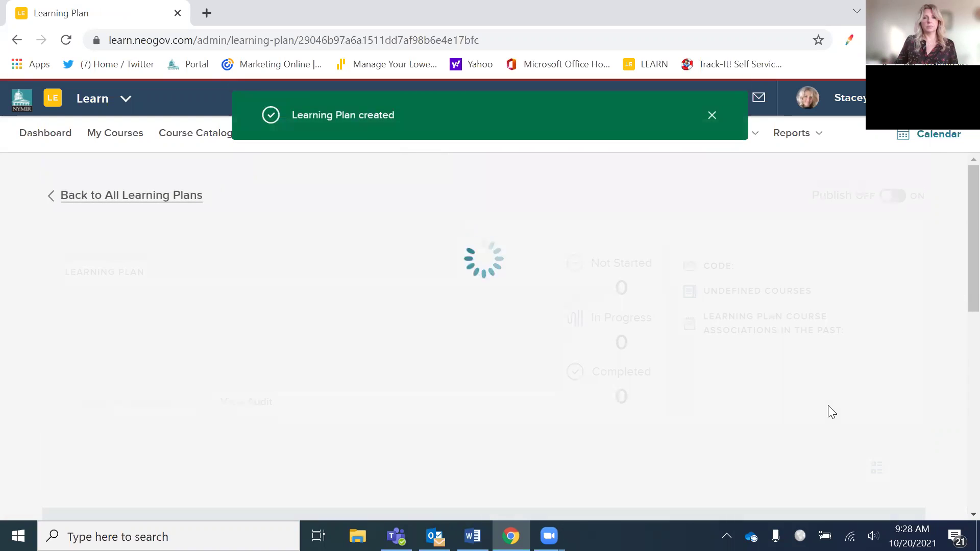
pyautogui.moveTo(429, 145)
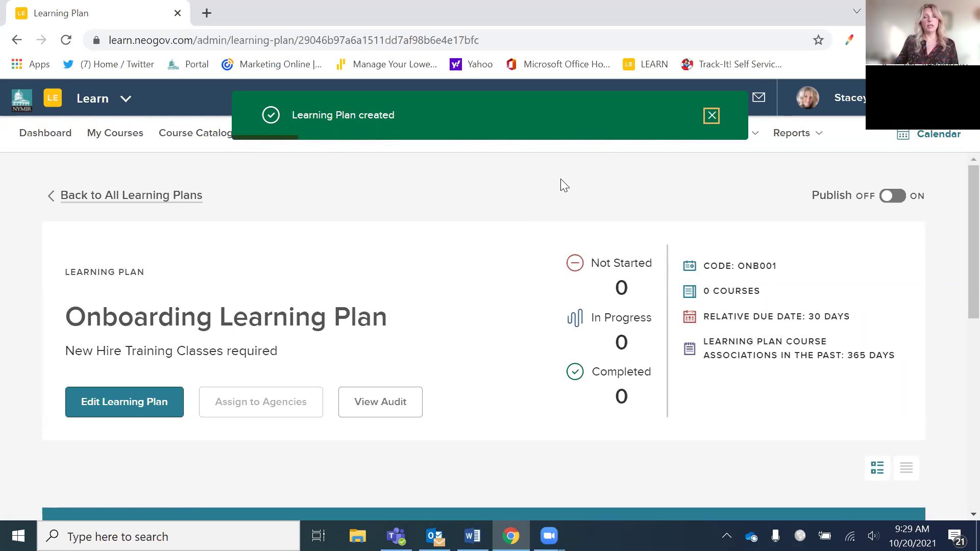
pyautogui.scroll(-5, 627, 413)
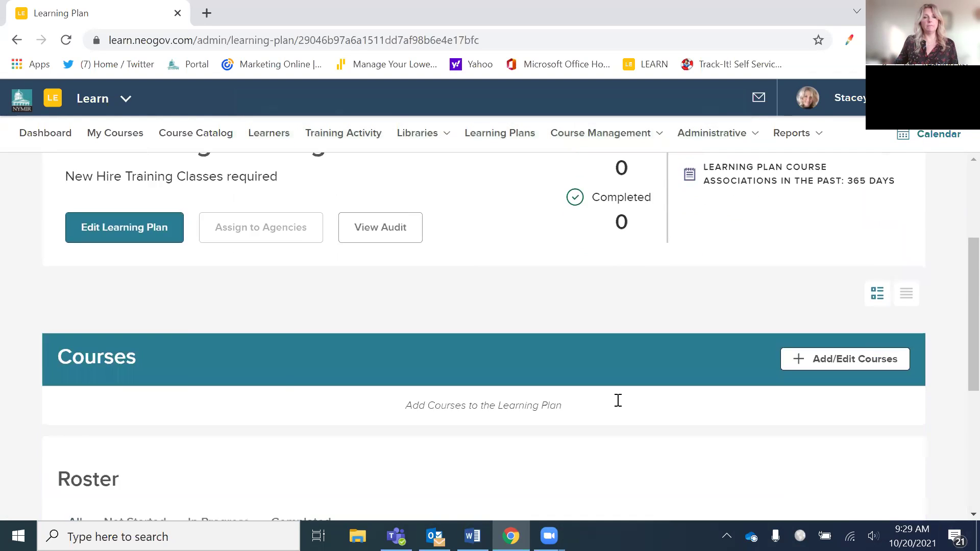
pyautogui.scroll(3, 613, 391)
pyautogui.scroll(1, 612, 385)
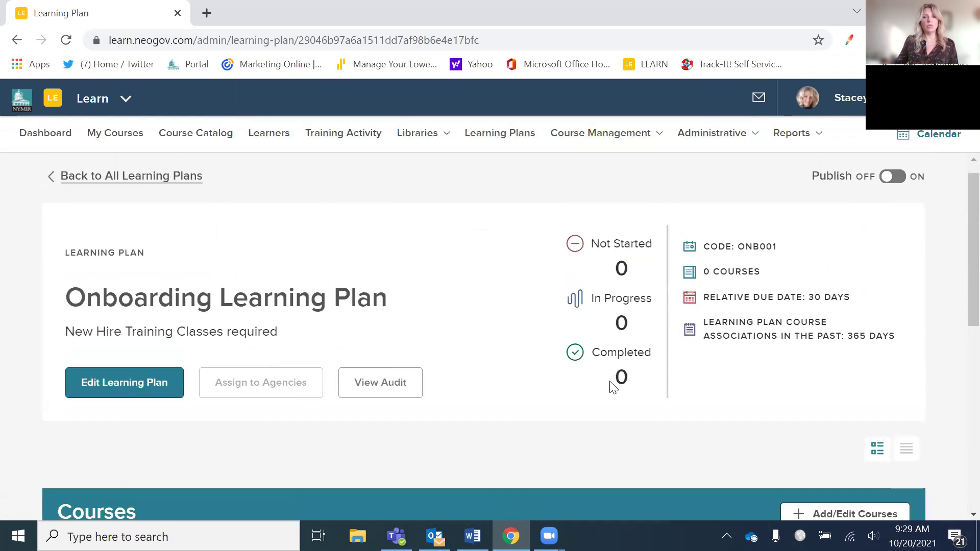
pyautogui.scroll(-5, 394, 376)
pyautogui.scroll(4, 538, 352)
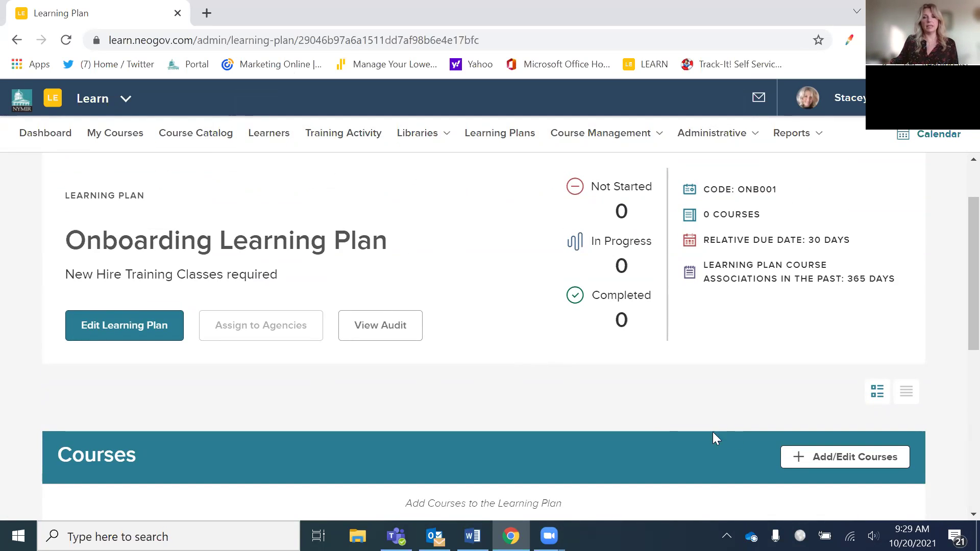
pyautogui.scroll(-1, 538, 369)
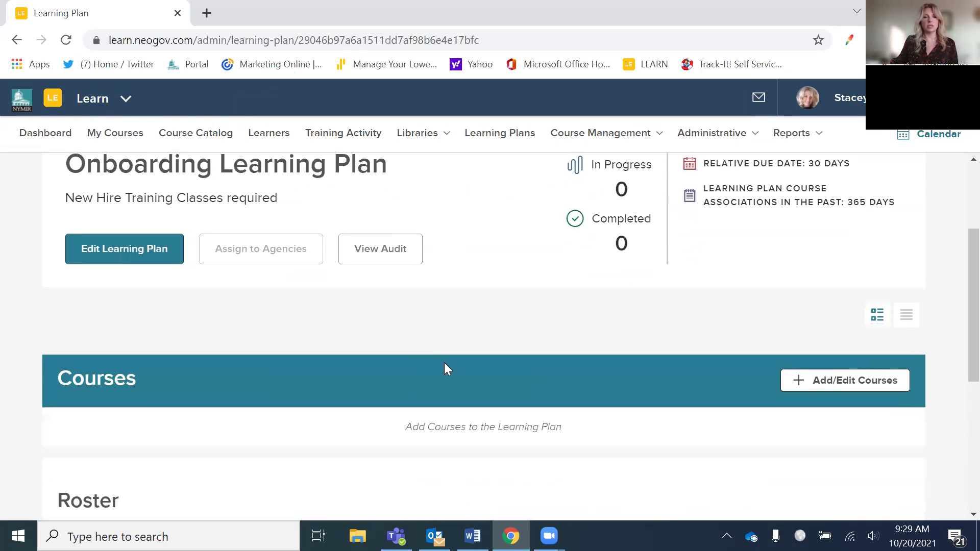
# - Select the NY26 harassment prevention and NY27 workplace violence courses by course code
pyautogui.click(822, 386)
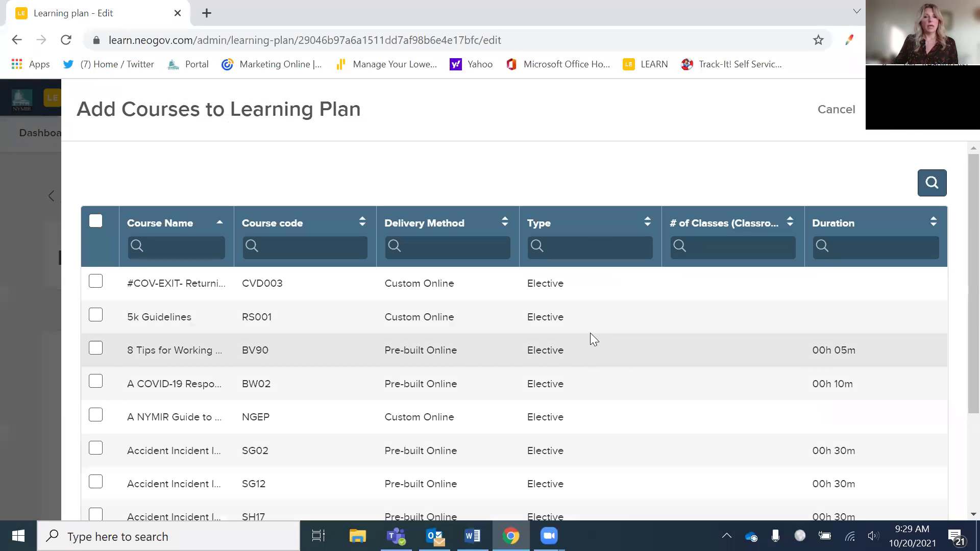
pyautogui.click(301, 253)
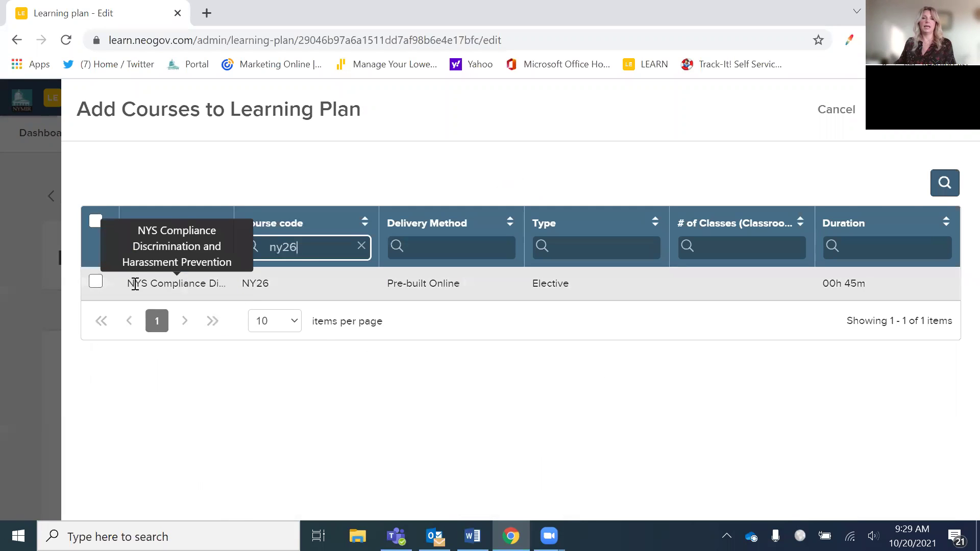
pyautogui.click(96, 282)
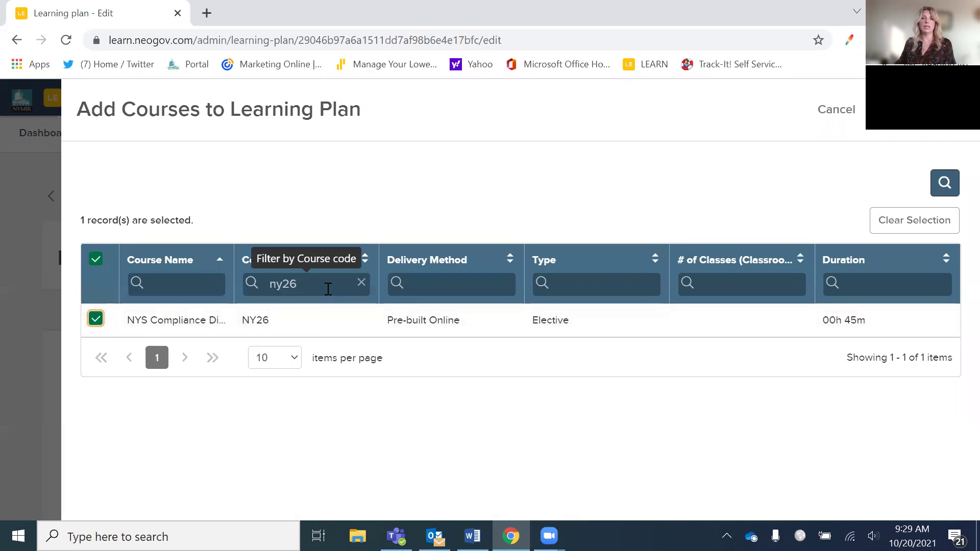
pyautogui.click(325, 281)
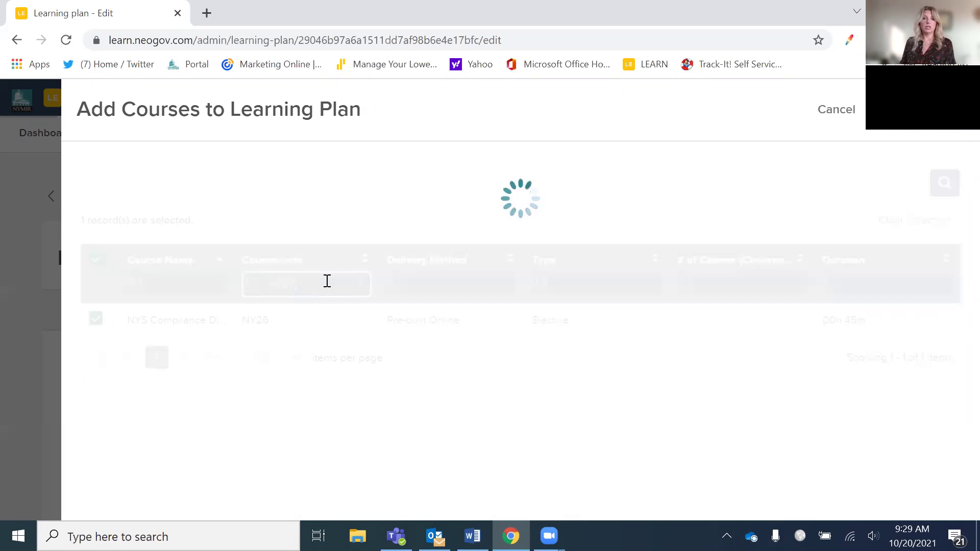
pyautogui.write('7')
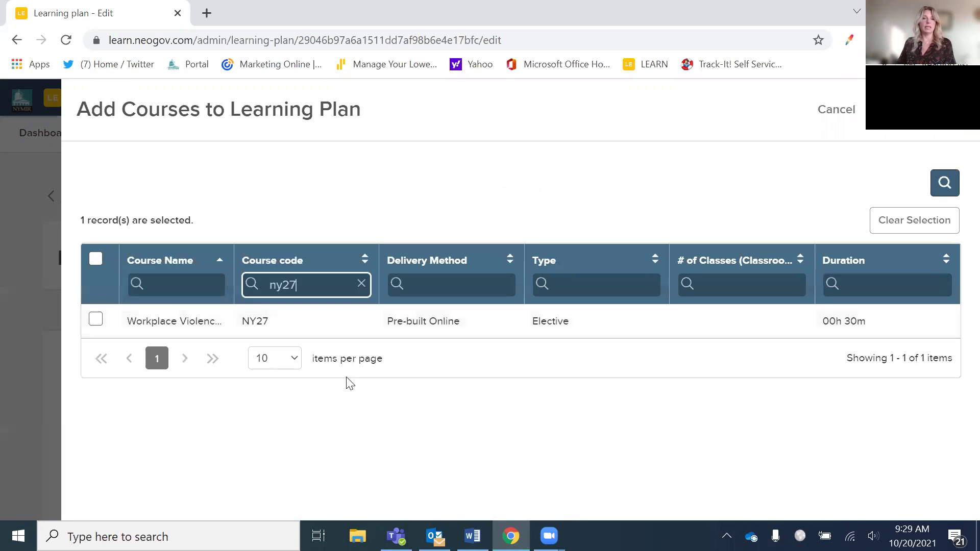
pyautogui.click(95, 319)
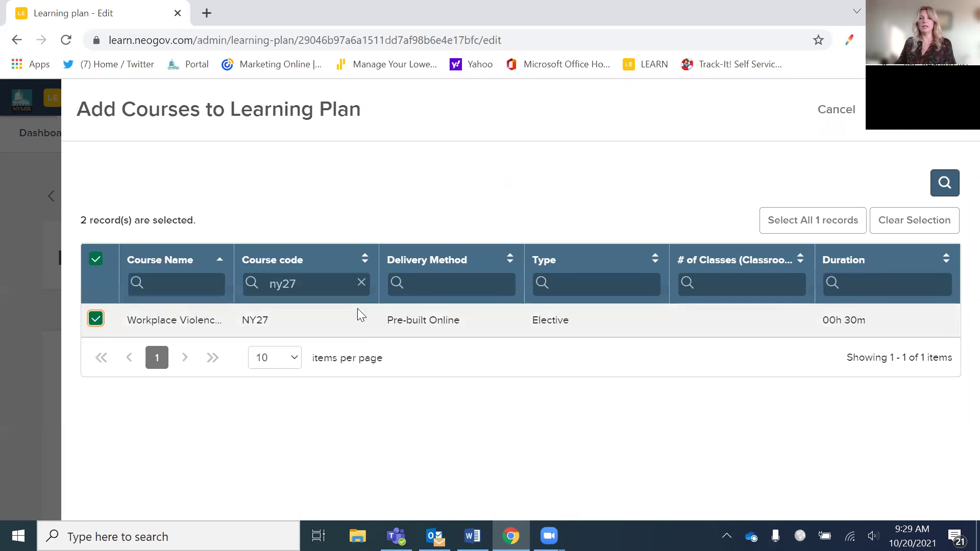
# - Filter by name 'Cyb', select the CY18 cybersecurity course, and add all three
pyautogui.click(361, 282)
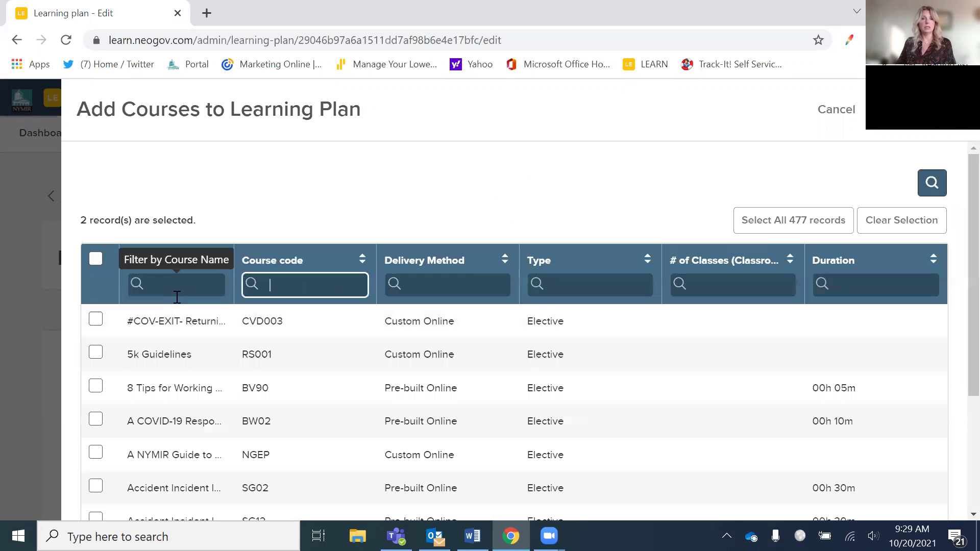
pyautogui.click(173, 284)
pyautogui.write('Cyber')
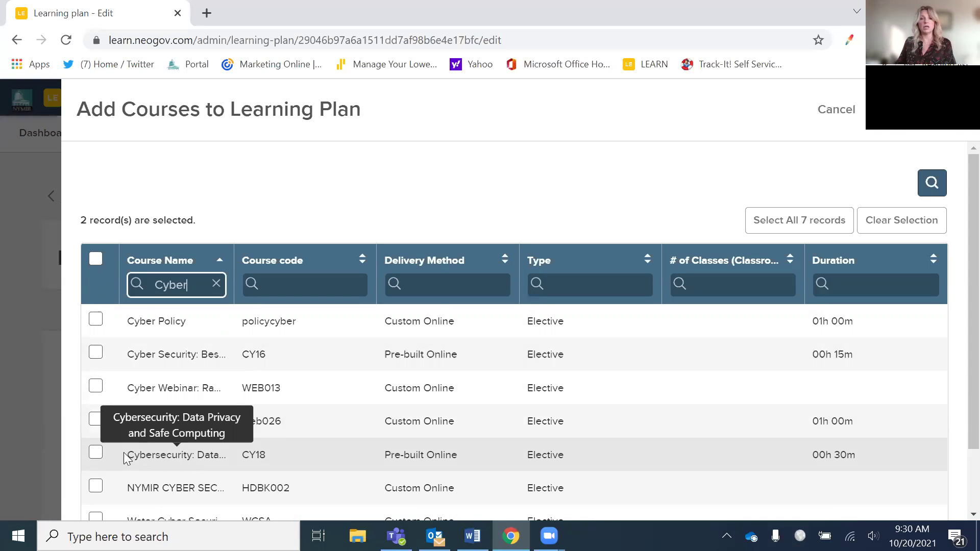
pyautogui.click(96, 453)
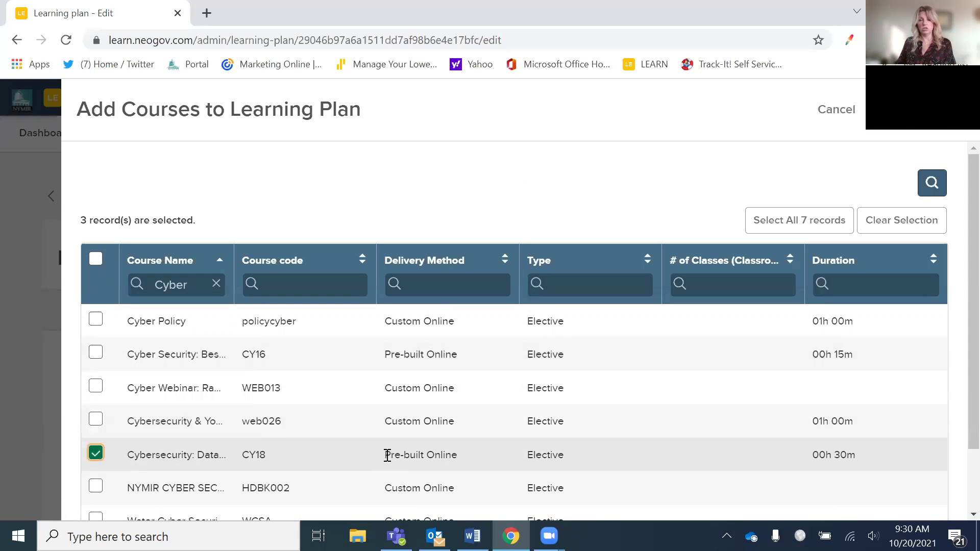
pyautogui.scroll(-2, 464, 447)
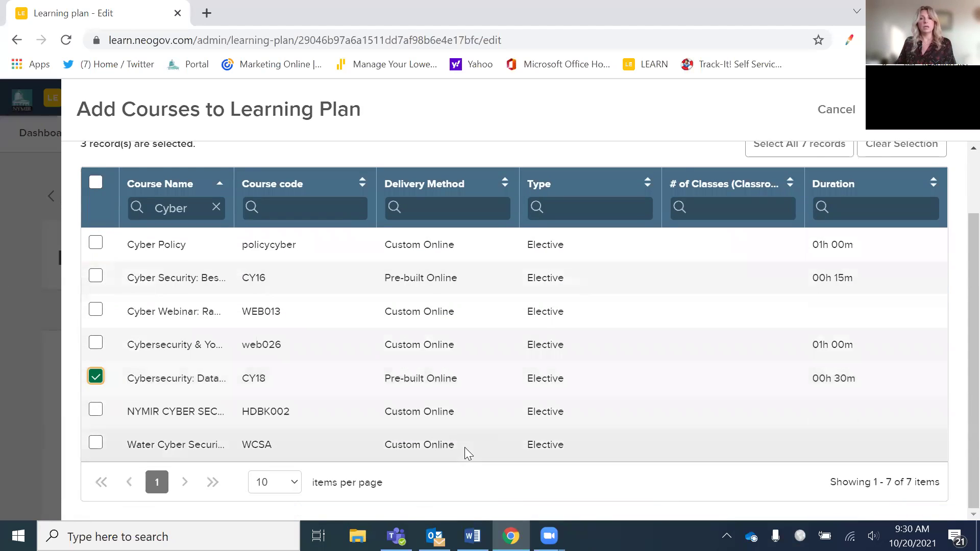
pyautogui.scroll(2, 465, 446)
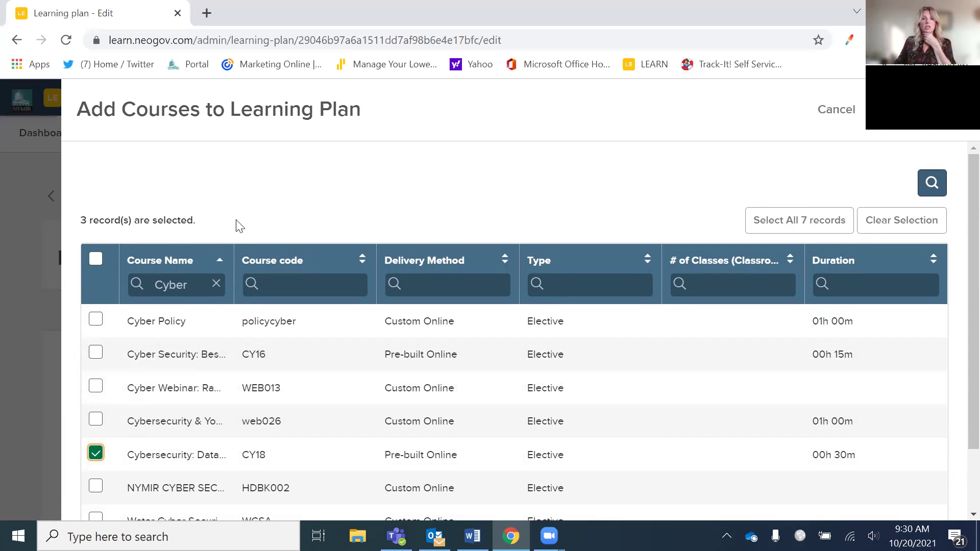
pyautogui.click(906, 110)
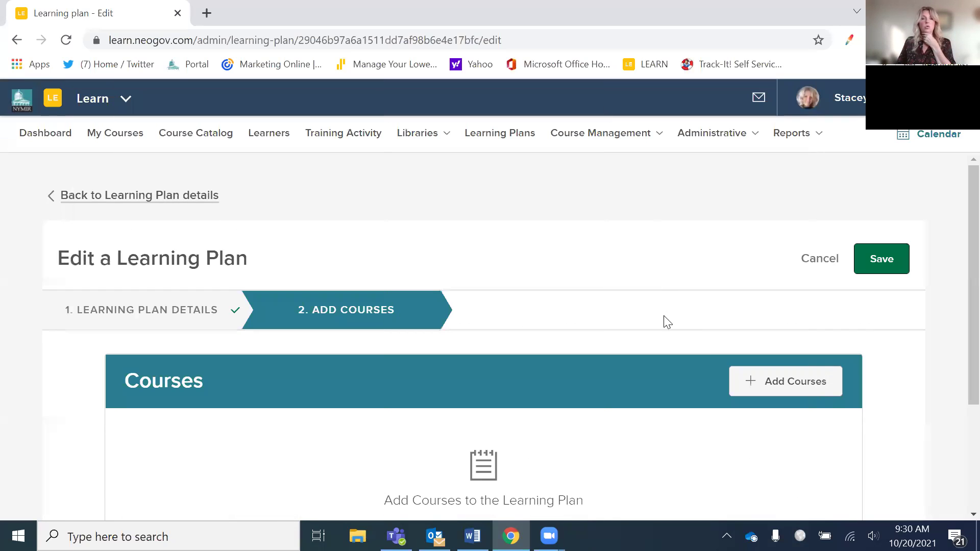
# - Review the CY18, NY26 and NY27 courses in the plan and save it
pyautogui.scroll(-3, 737, 345)
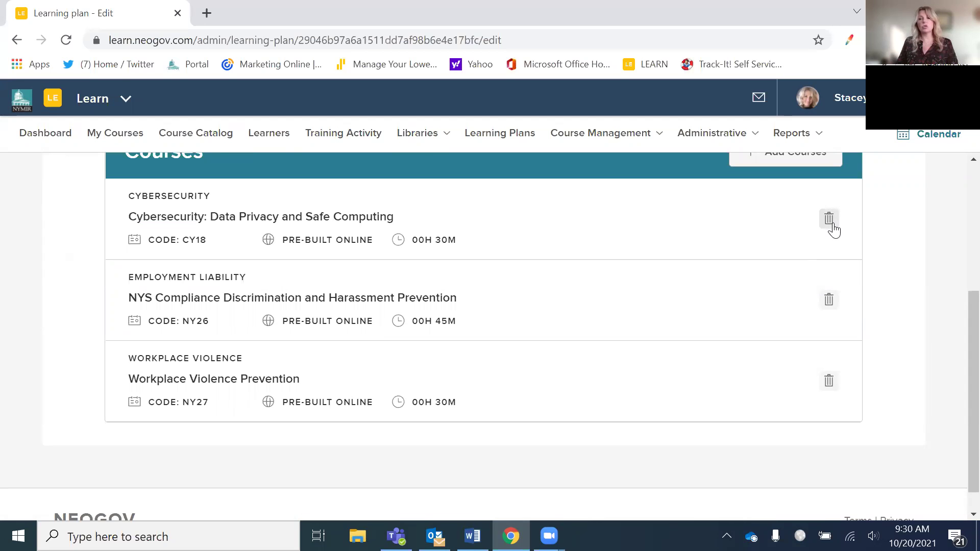
pyautogui.scroll(-1, 760, 225)
pyautogui.scroll(5, 743, 223)
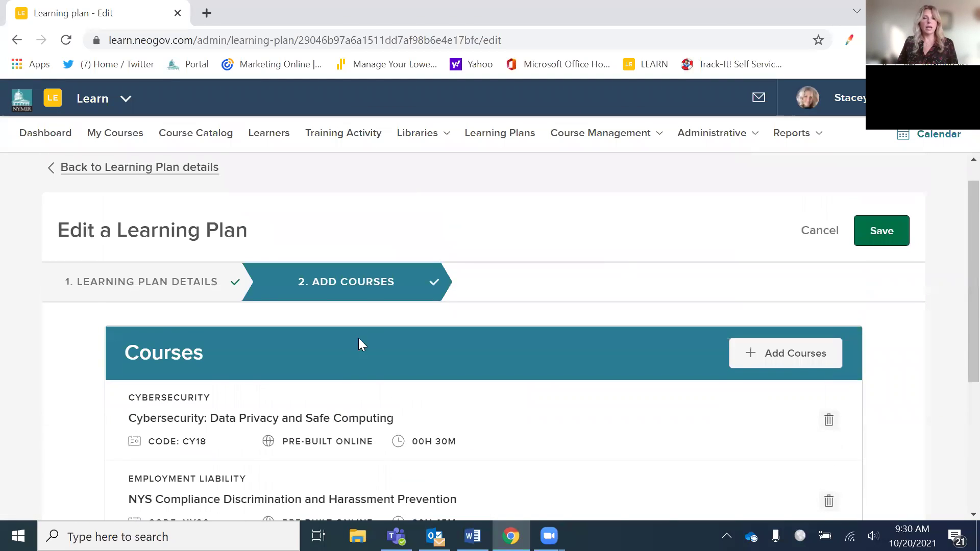
pyautogui.scroll(-3, 503, 418)
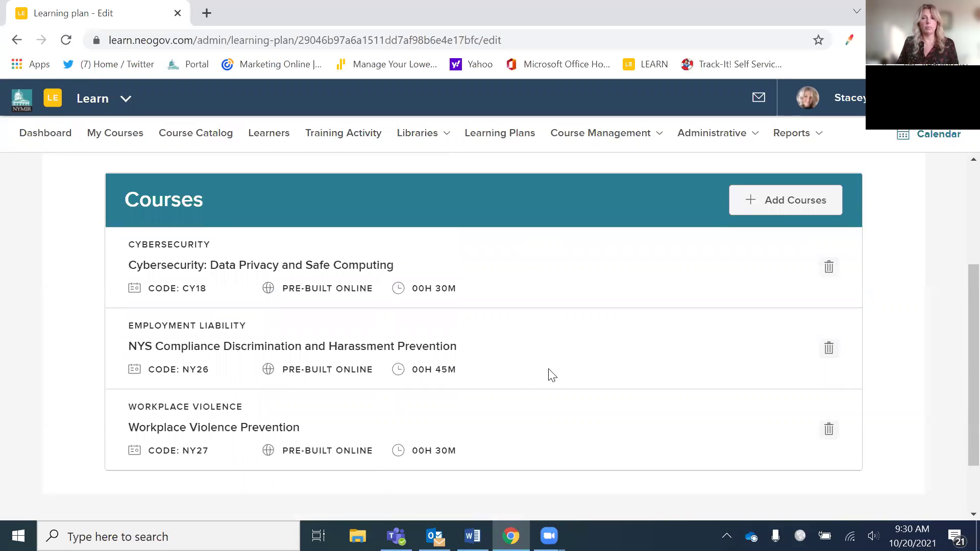
pyautogui.scroll(3, 549, 375)
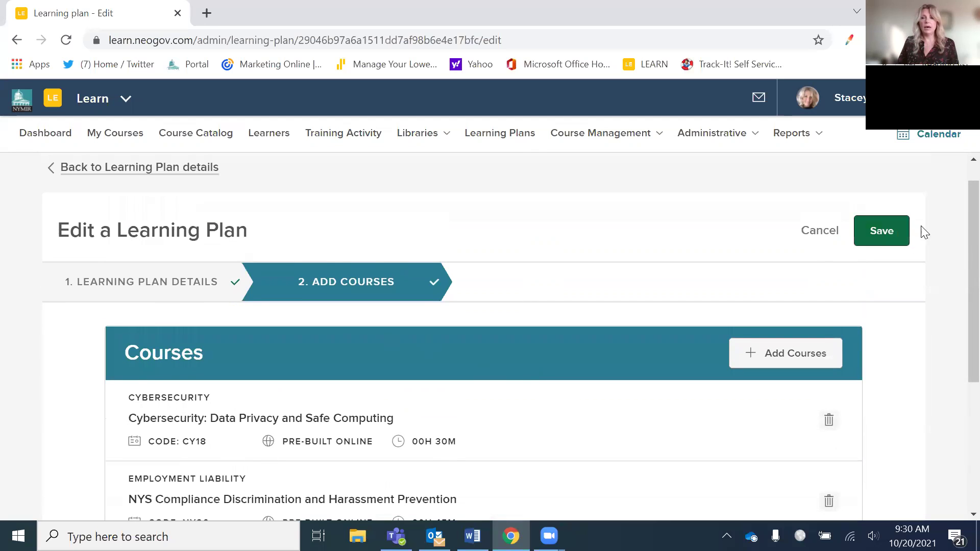
pyautogui.click(886, 236)
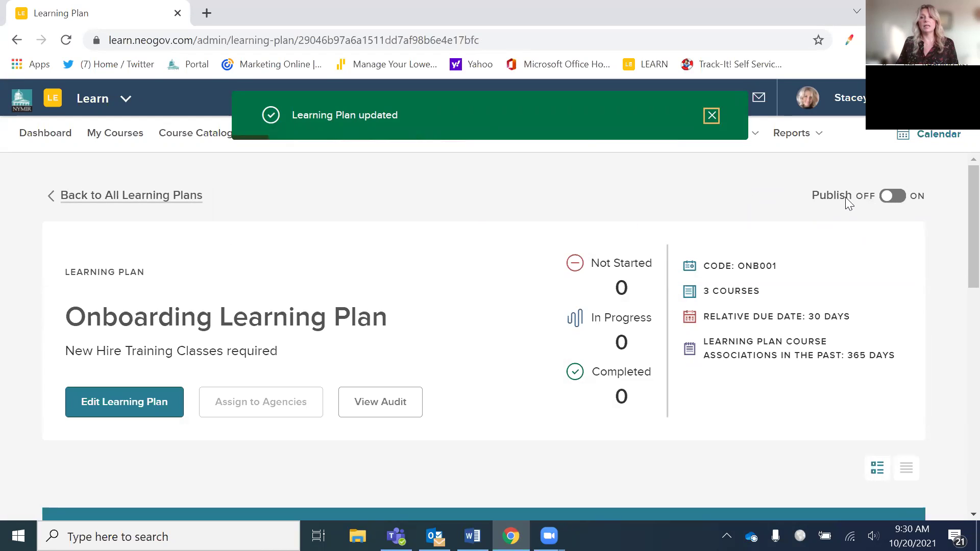
# - Publish the learning plan and go to the admin course catalog
pyautogui.click(893, 196)
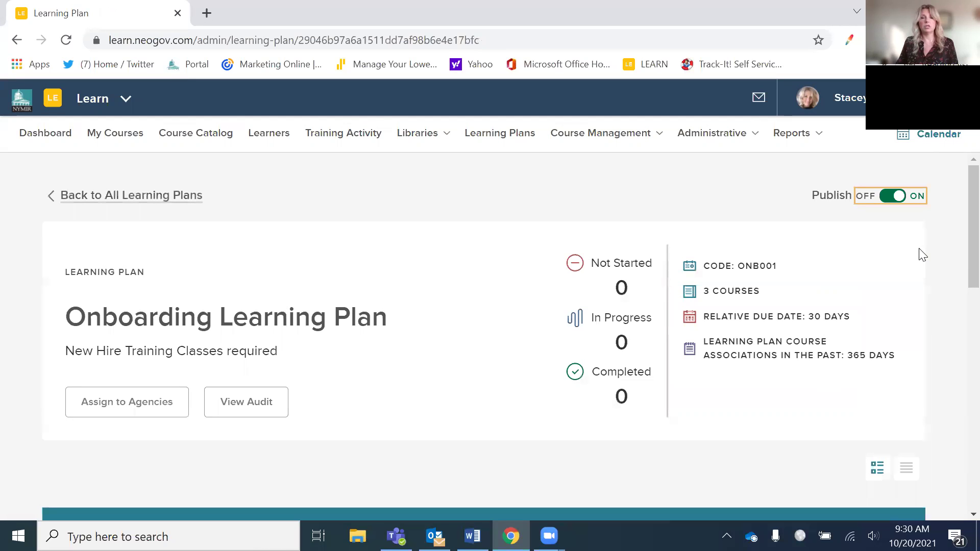
pyautogui.scroll(-5, 433, 340)
pyautogui.scroll(5, 422, 343)
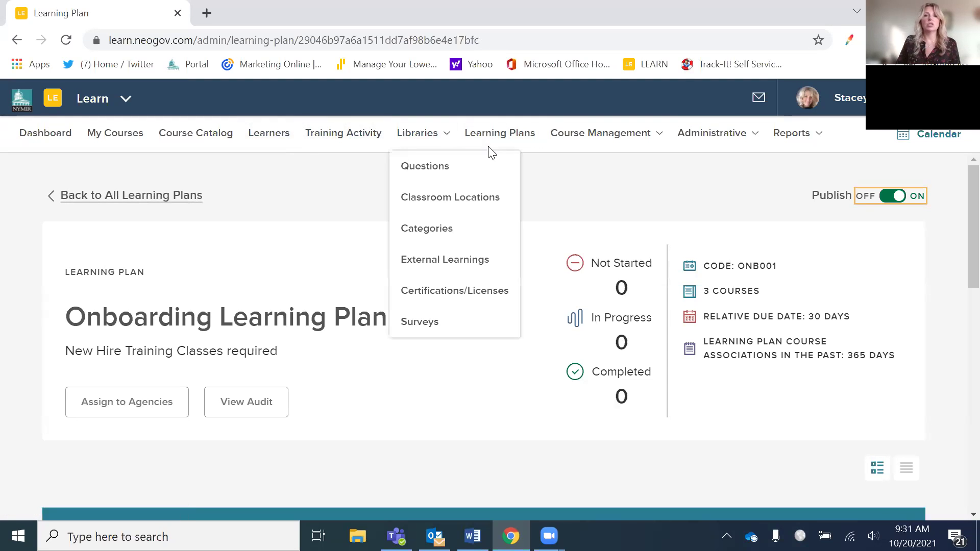
pyautogui.click(564, 143)
pyautogui.click(580, 173)
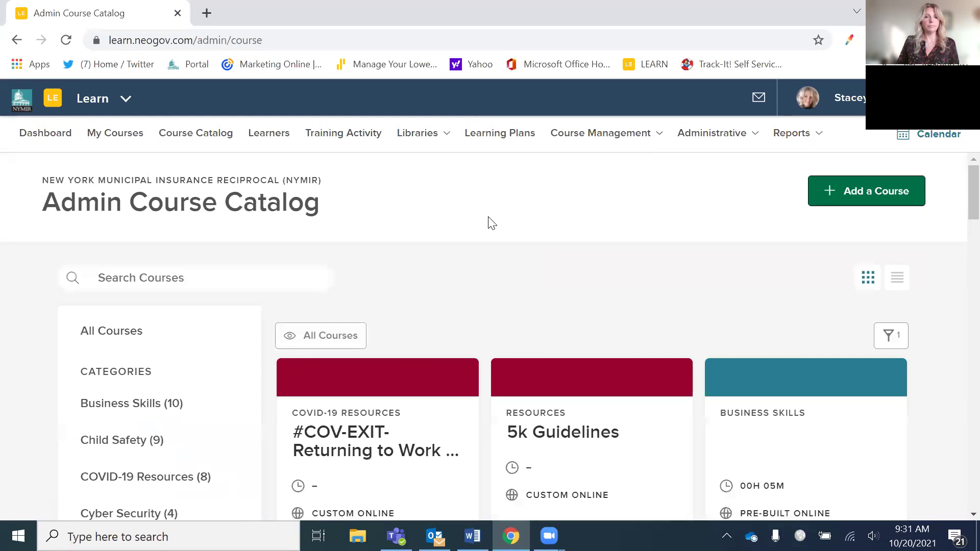
pyautogui.click(245, 271)
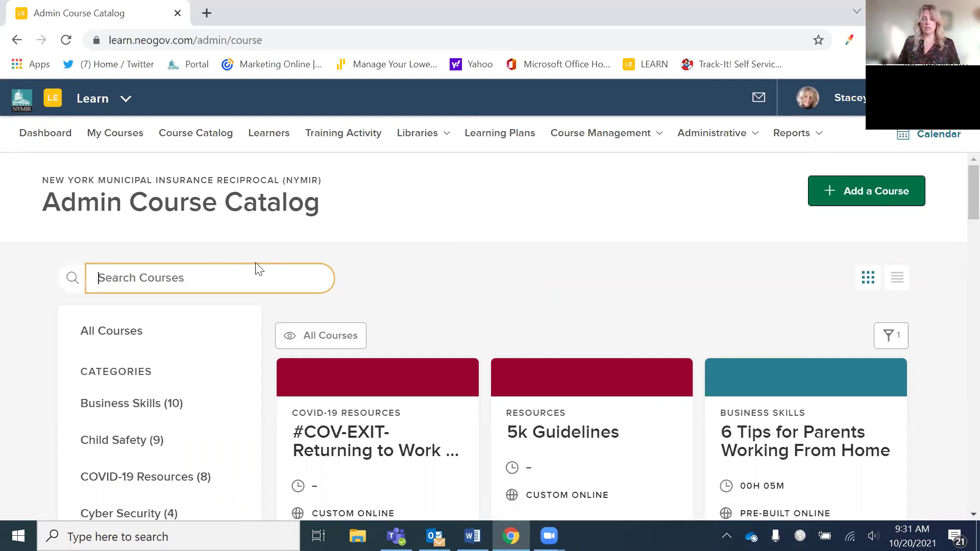
pyautogui.moveTo(648, 149)
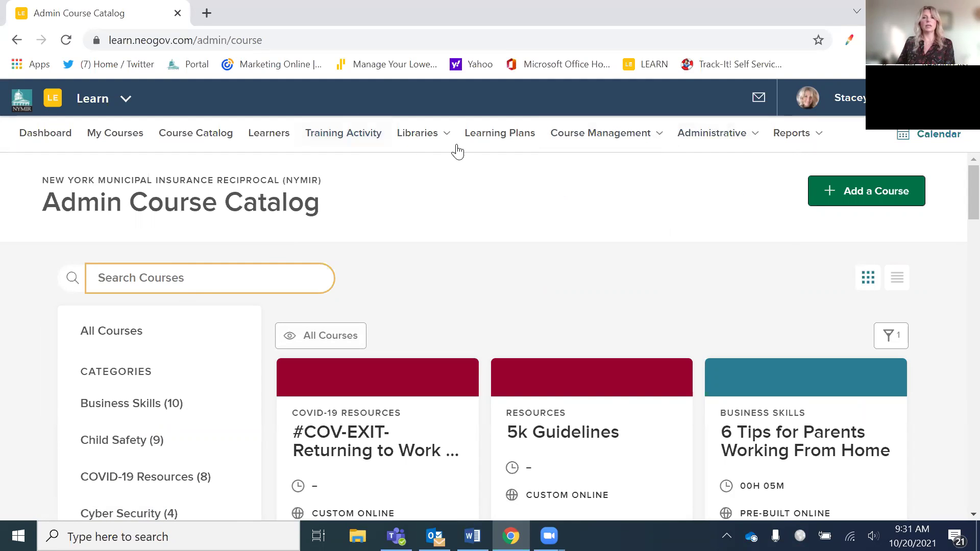
# - Open the Onboarding Learning Plan's details from the Learning Plans list
pyautogui.click(484, 138)
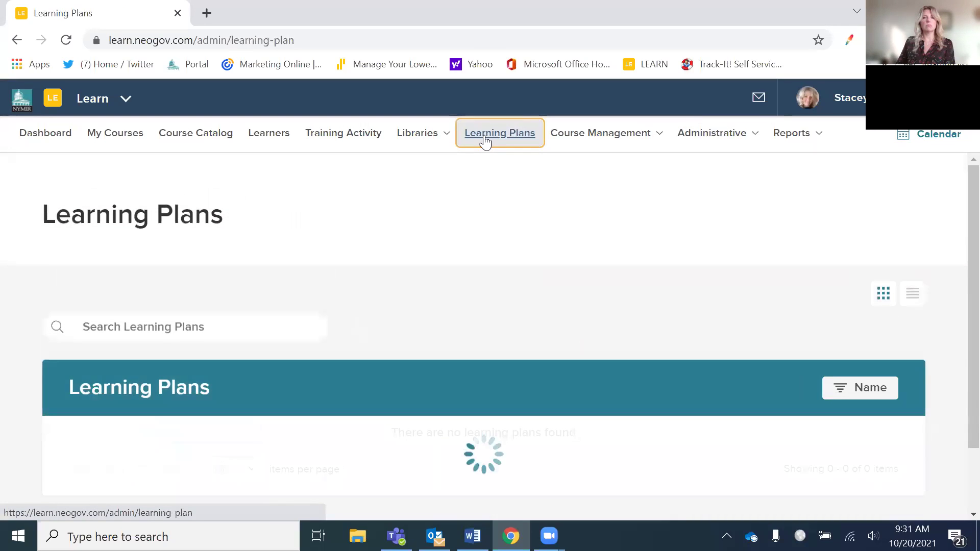
pyautogui.scroll(-7, 471, 213)
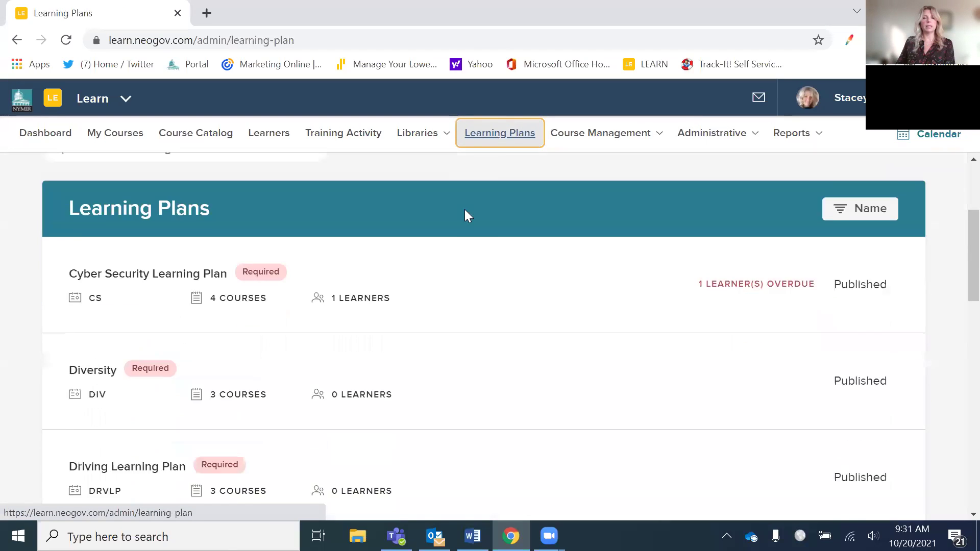
pyautogui.scroll(-5, 461, 215)
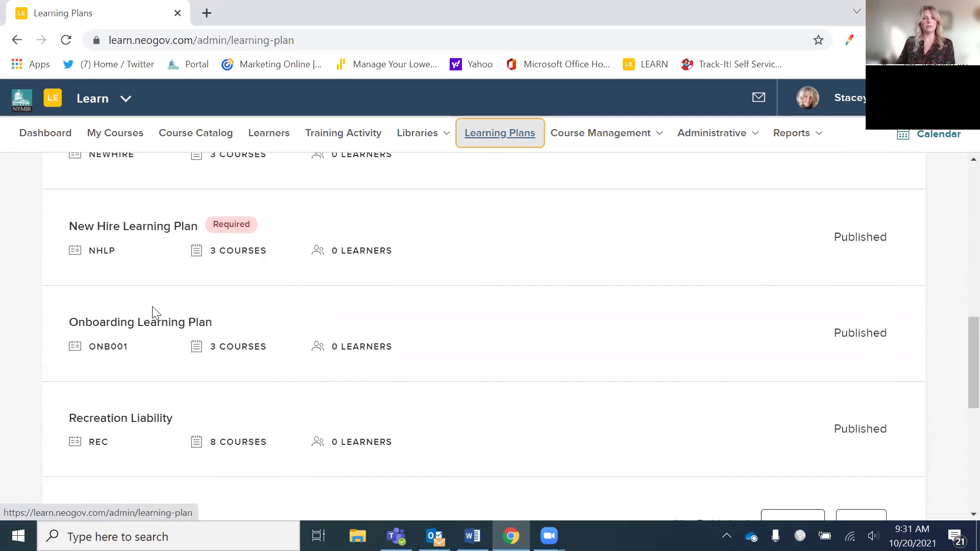
pyautogui.click(149, 327)
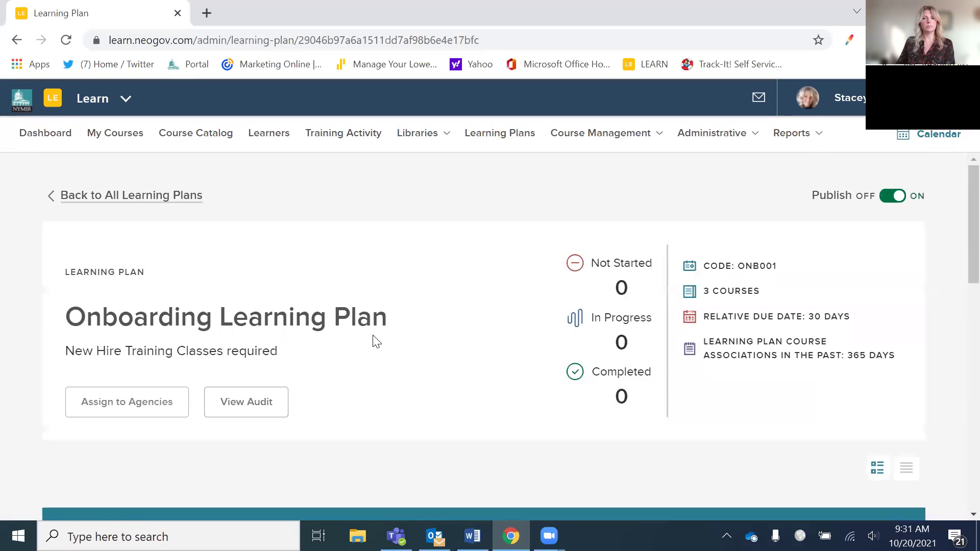
pyautogui.scroll(-10, 376, 341)
pyautogui.scroll(-3, 376, 341)
pyautogui.scroll(15, 372, 339)
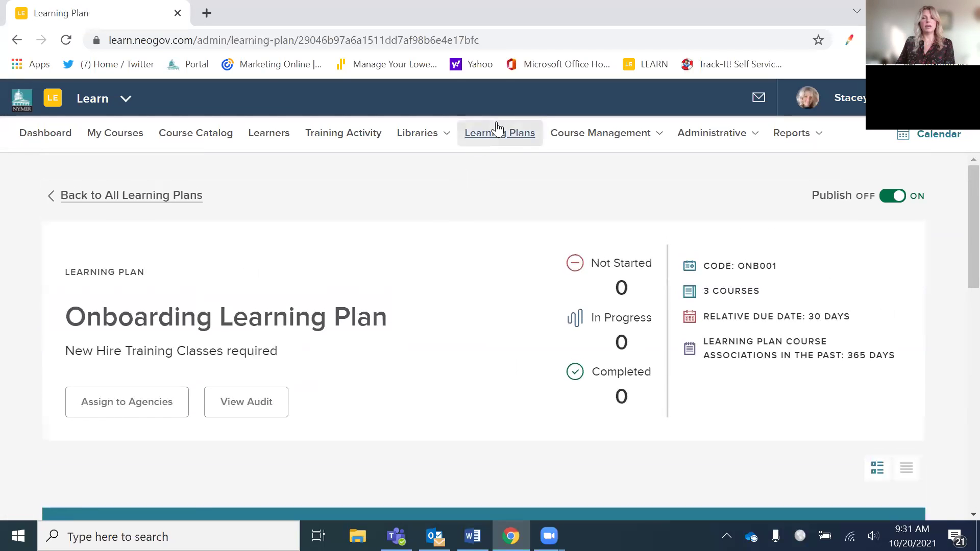
# - Reopen the plan and scroll to its three courses and empty roster
pyautogui.click(497, 137)
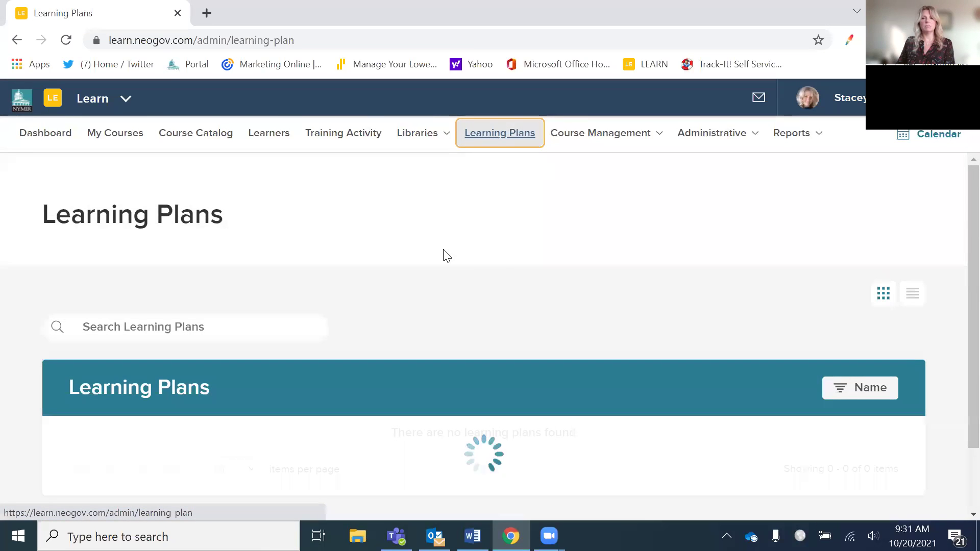
pyautogui.scroll(-5, 472, 256)
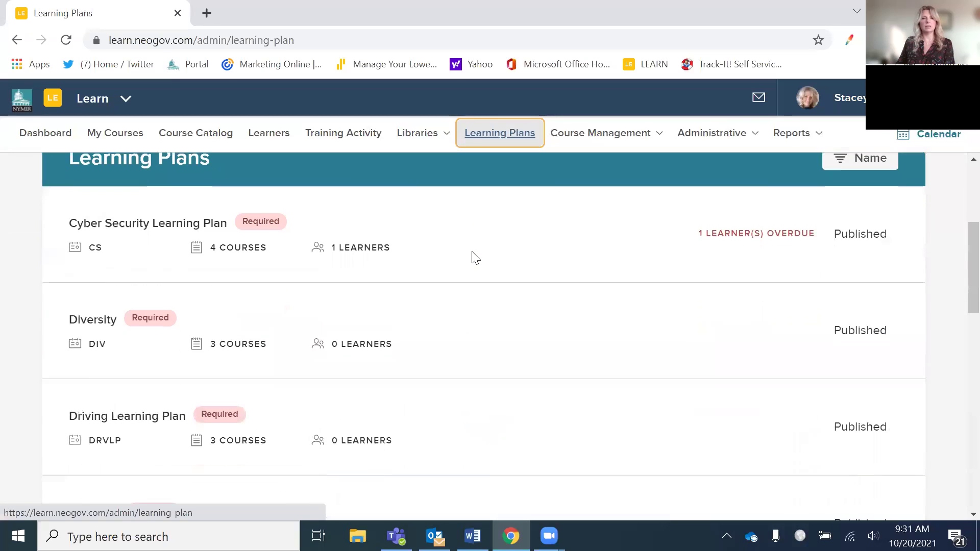
pyautogui.scroll(-4, 364, 236)
pyautogui.scroll(-3, 340, 311)
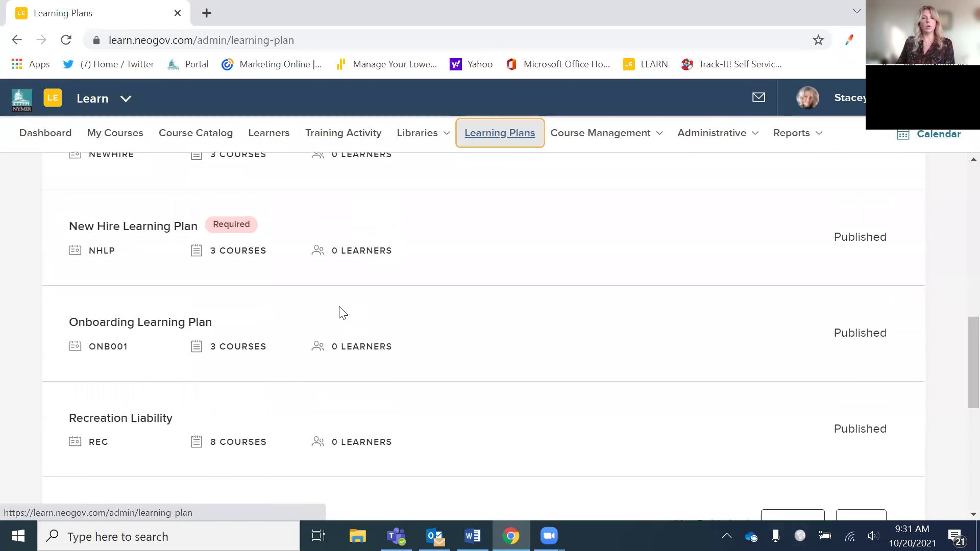
pyautogui.click(194, 329)
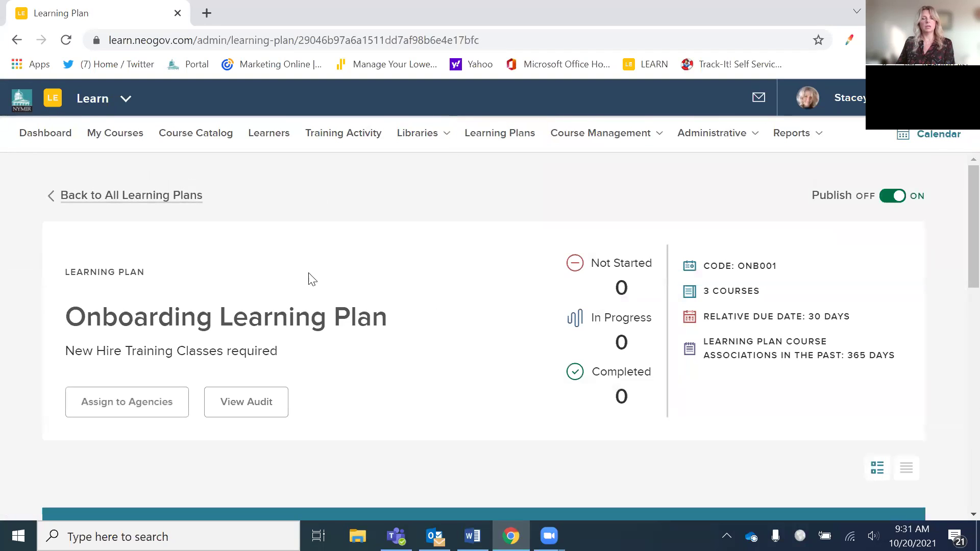
pyautogui.scroll(-7, 440, 393)
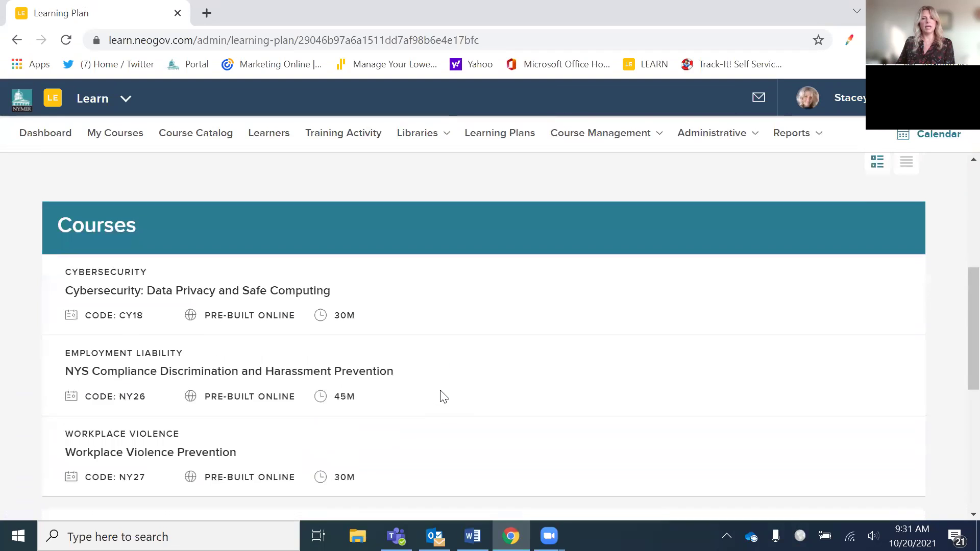
pyautogui.scroll(-5, 439, 393)
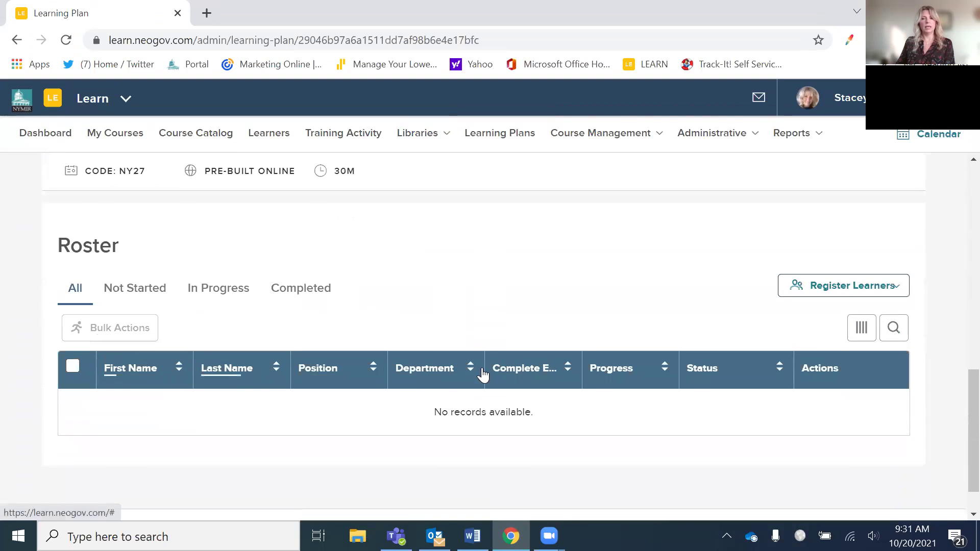
# - Choose Register Learners > Employees and check only the fourth employee
pyautogui.click(851, 288)
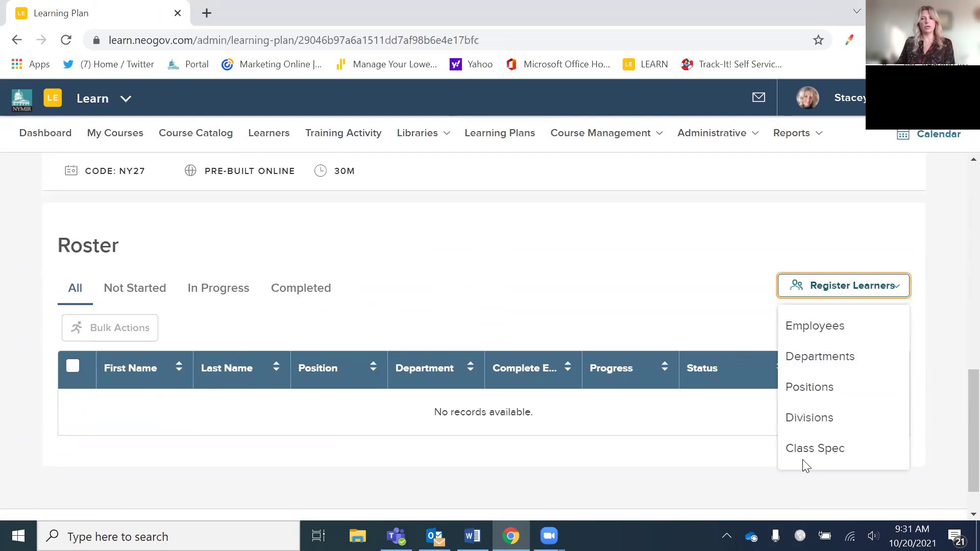
pyautogui.click(821, 341)
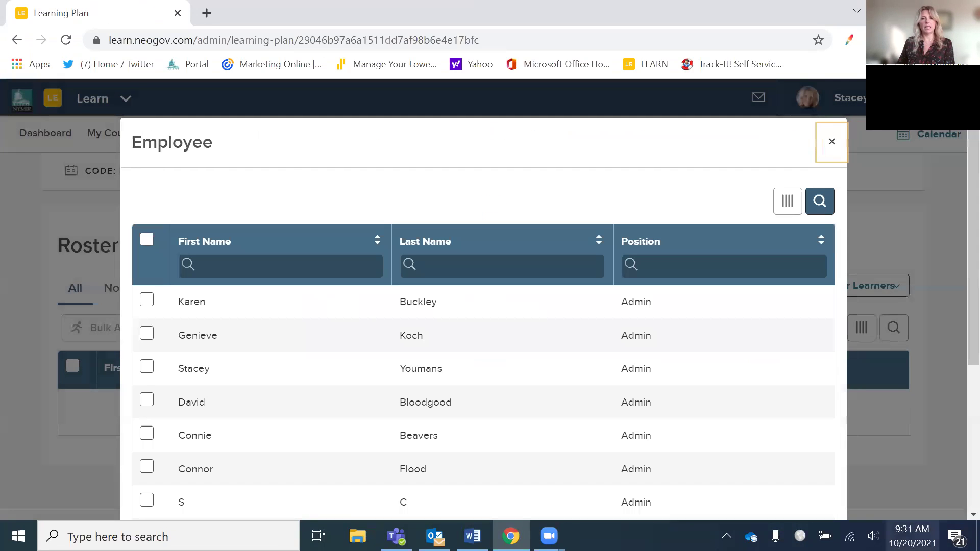
pyautogui.click(147, 239)
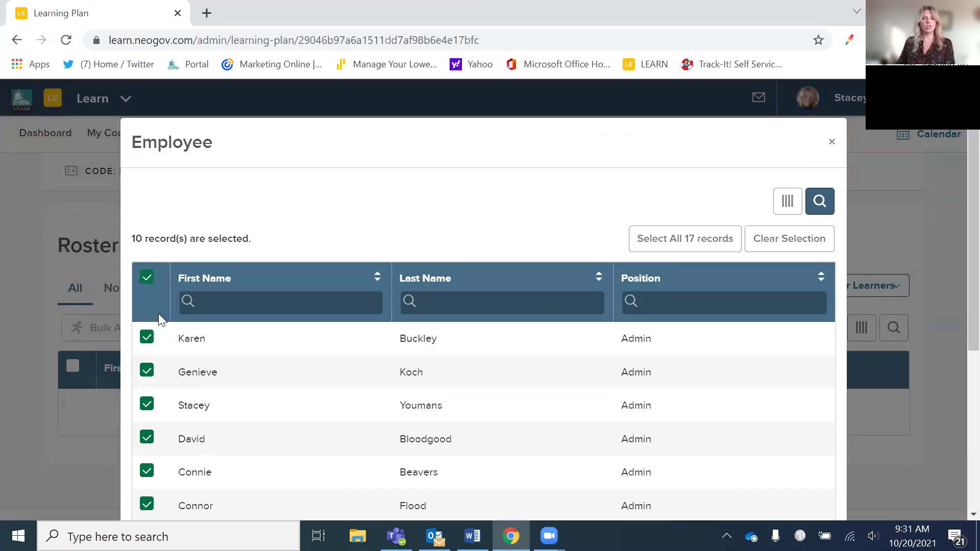
pyautogui.click(158, 314)
pyautogui.click(153, 370)
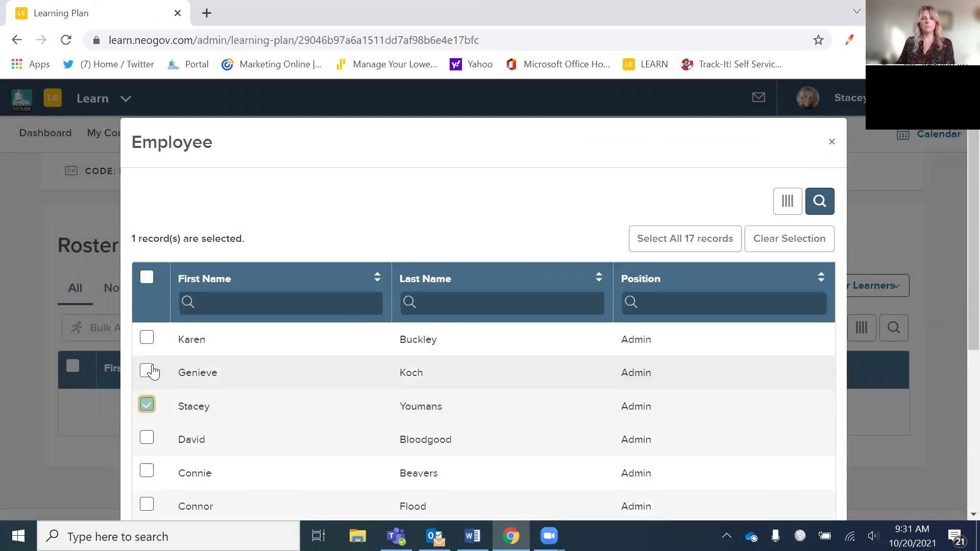
pyautogui.click(147, 439)
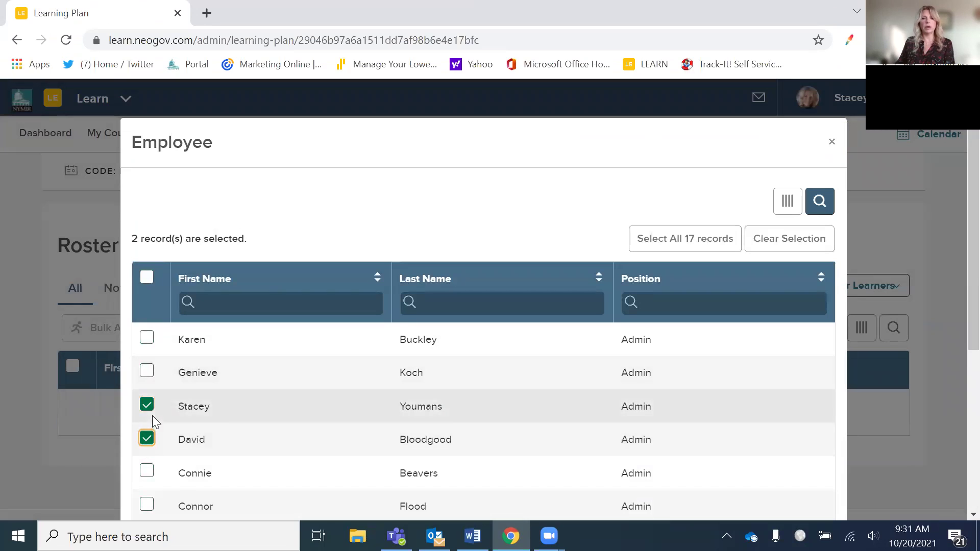
pyautogui.click(146, 405)
pyautogui.click(146, 438)
pyautogui.click(147, 402)
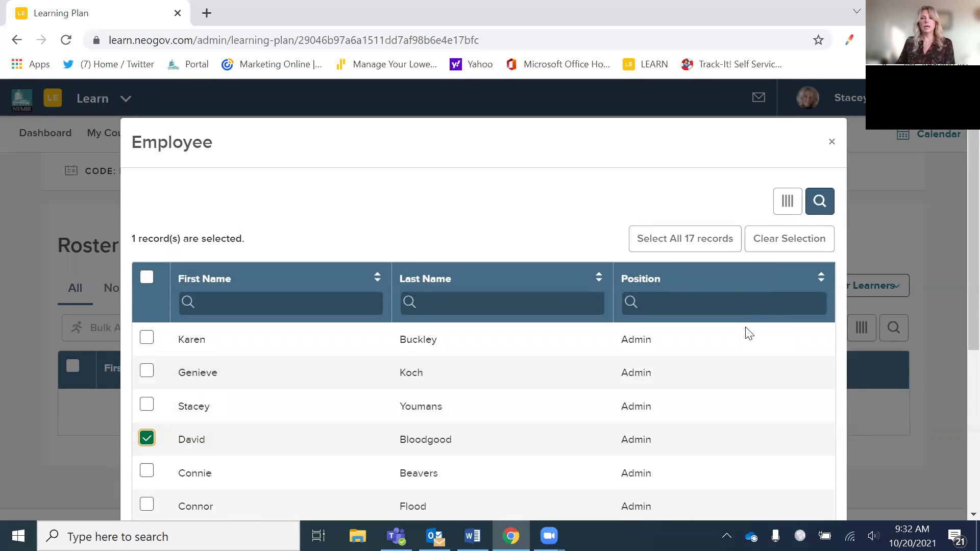
# - Register the selected employee and close the bulk registration window
pyautogui.scroll(-5, 749, 334)
pyautogui.click(760, 467)
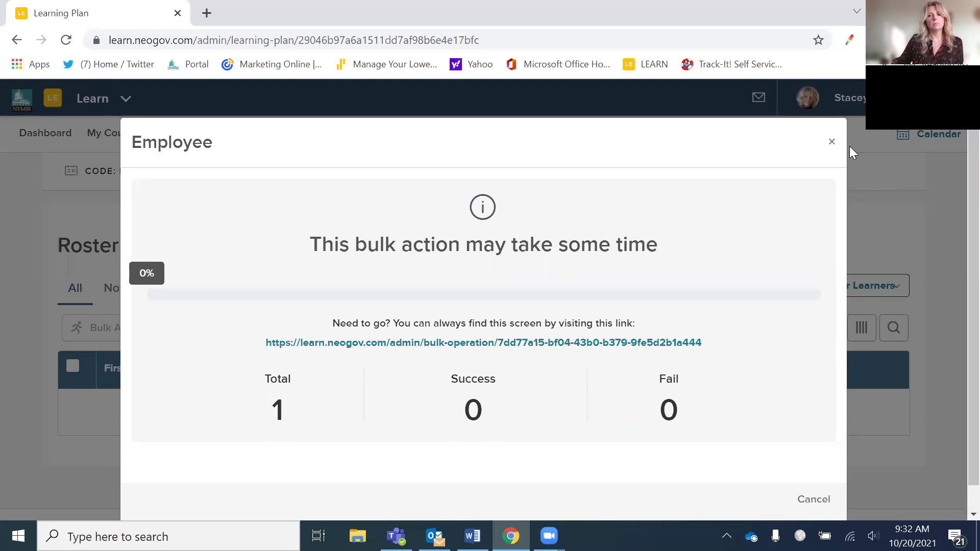
pyautogui.click(831, 143)
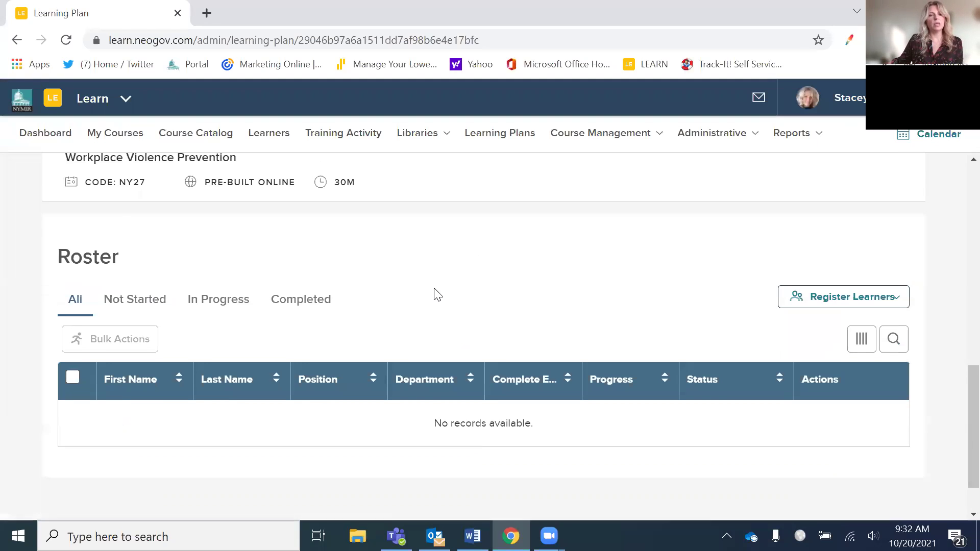
pyautogui.scroll(10, 367, 302)
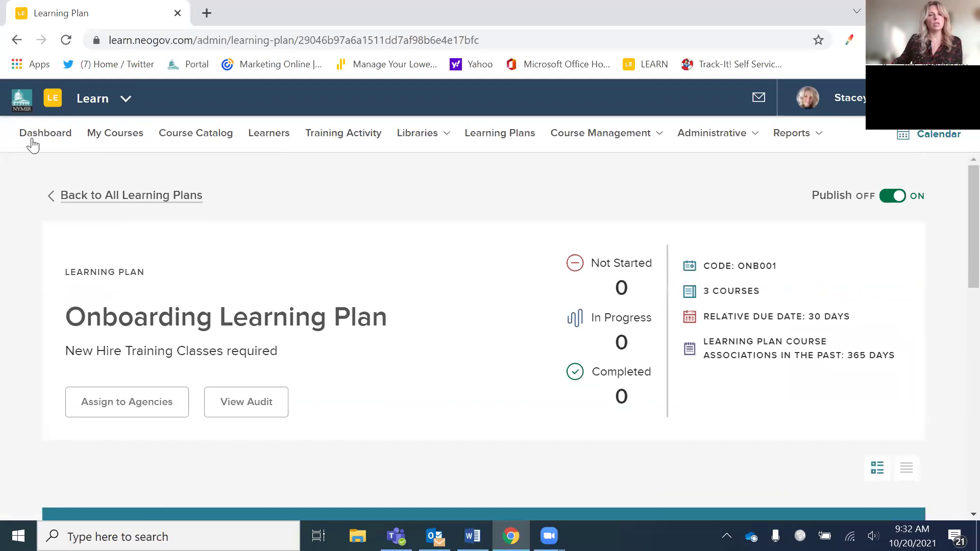
# - Open the registered employee's learner profile from the Learners list
pyautogui.click(263, 141)
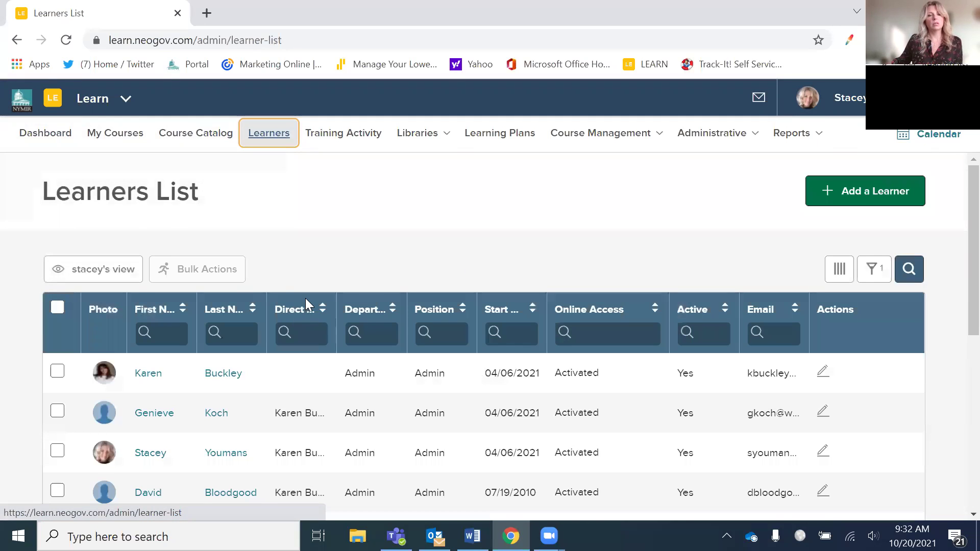
pyautogui.scroll(-3, 305, 301)
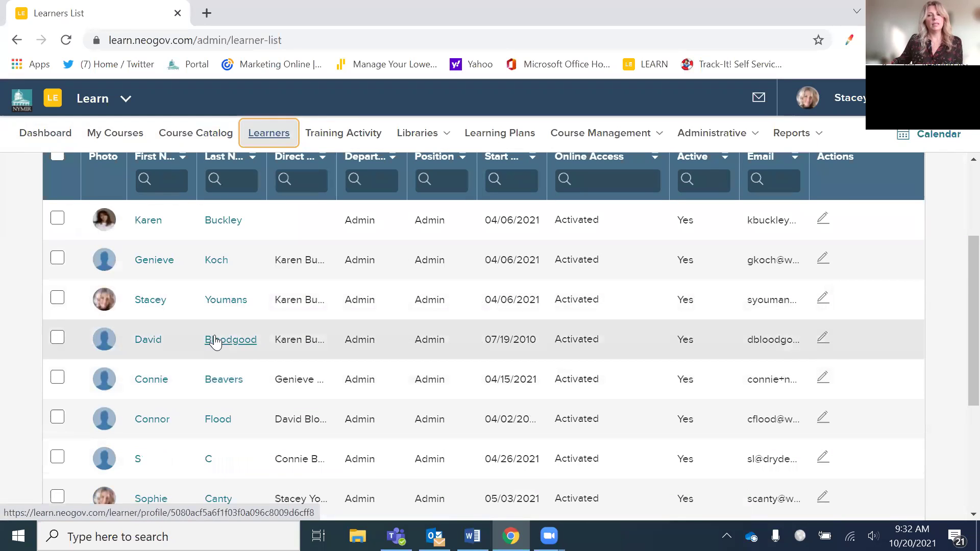
pyautogui.click(210, 340)
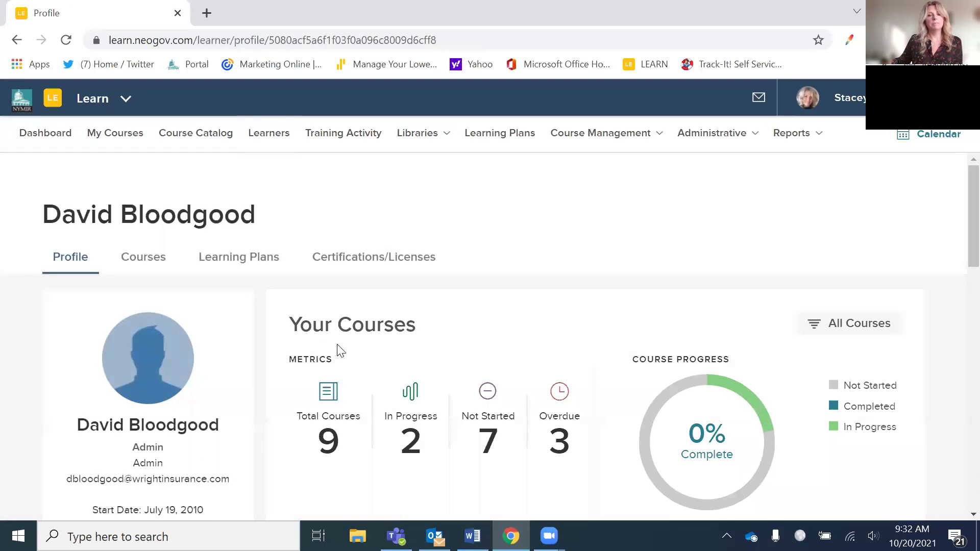
pyautogui.scroll(-5, 357, 349)
pyautogui.scroll(-8, 401, 348)
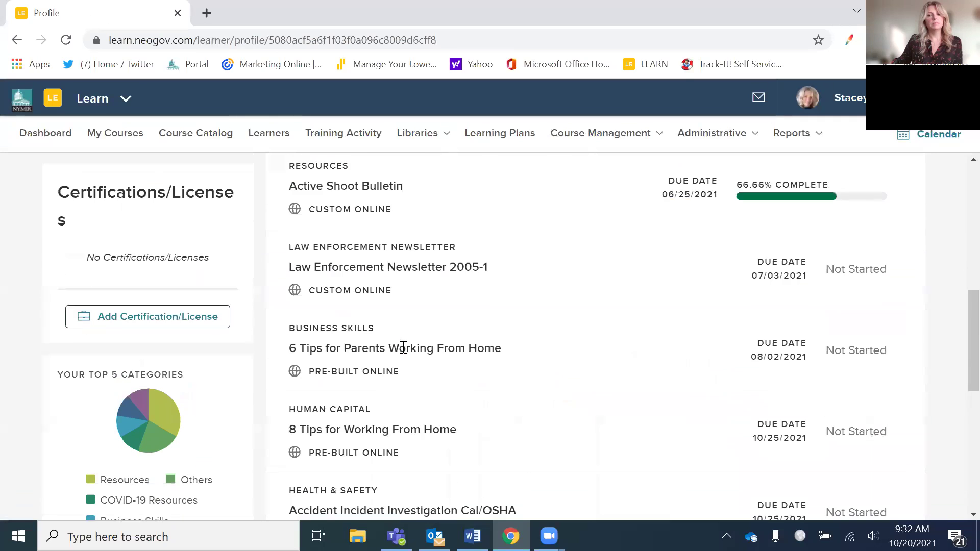
pyautogui.scroll(-5, 434, 353)
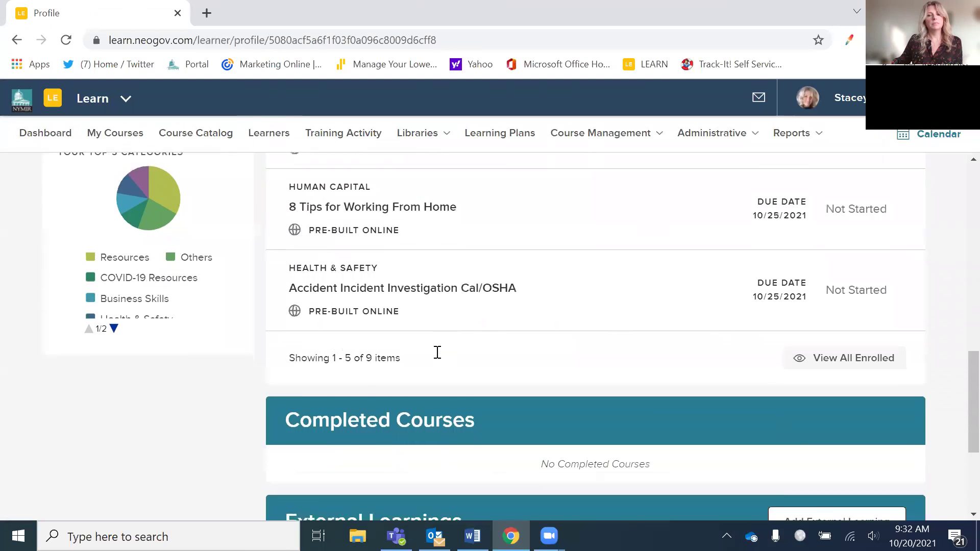
pyautogui.scroll(1, 432, 357)
pyautogui.scroll(4, 433, 357)
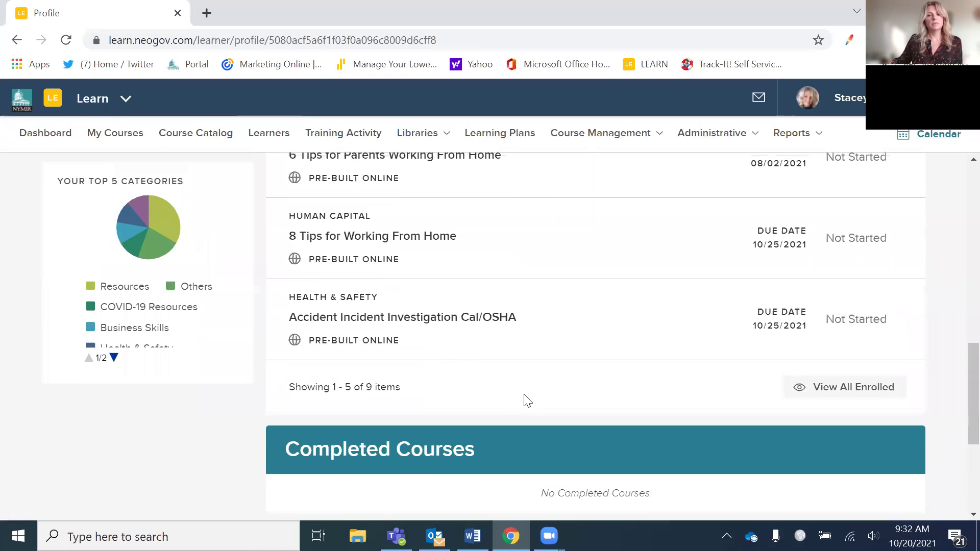
# - Review the learner's courses and learning plans, then go to the Admin Catalog
pyautogui.click(848, 477)
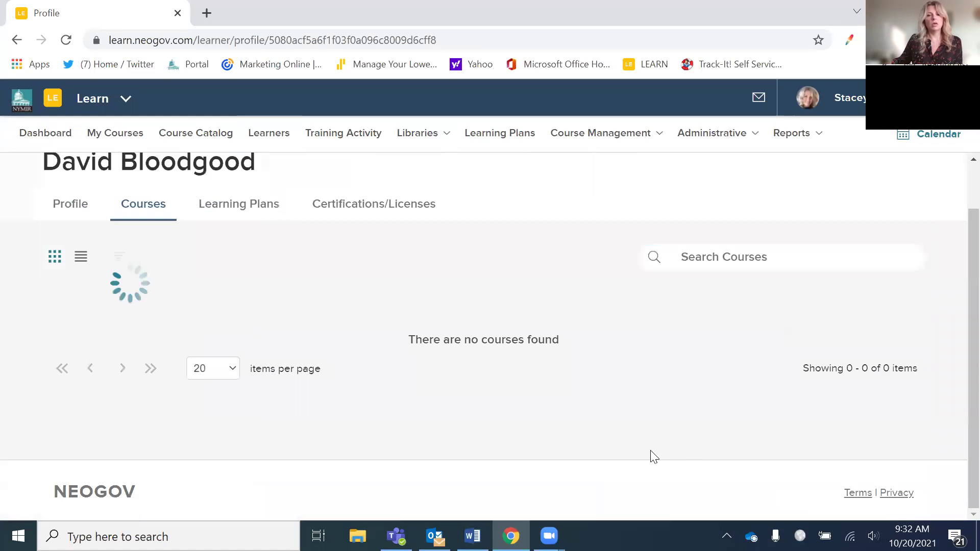
pyautogui.scroll(-10, 581, 425)
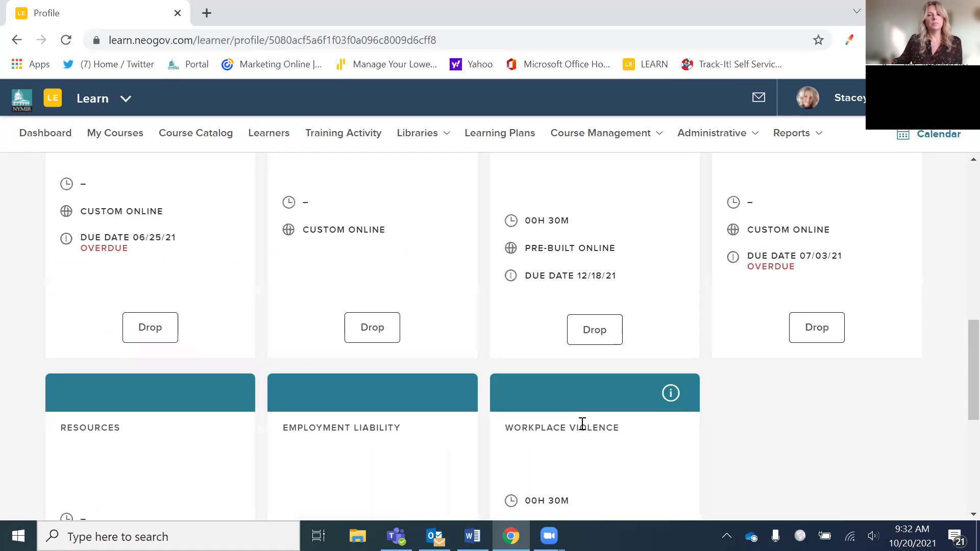
pyautogui.scroll(5, 558, 416)
pyautogui.scroll(6, 558, 411)
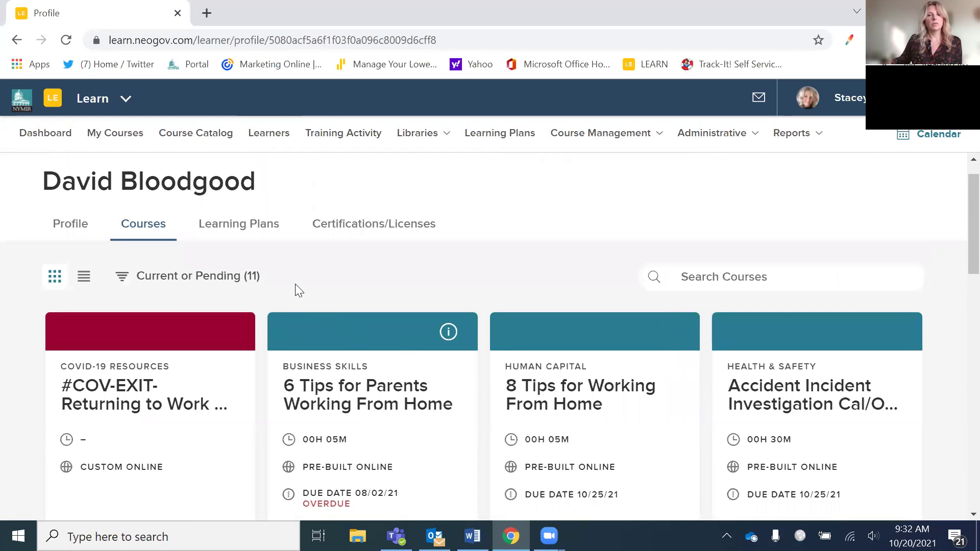
pyautogui.click(241, 227)
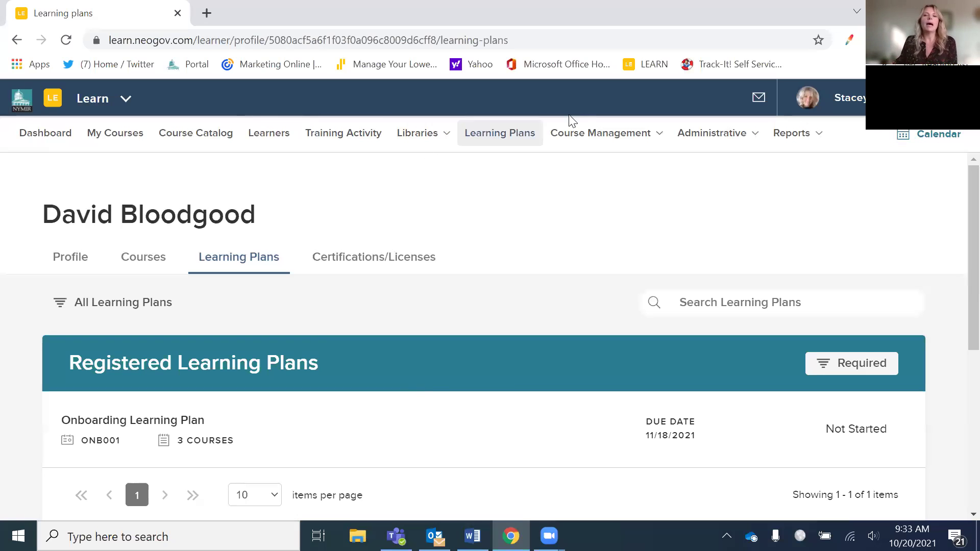
pyautogui.click(596, 134)
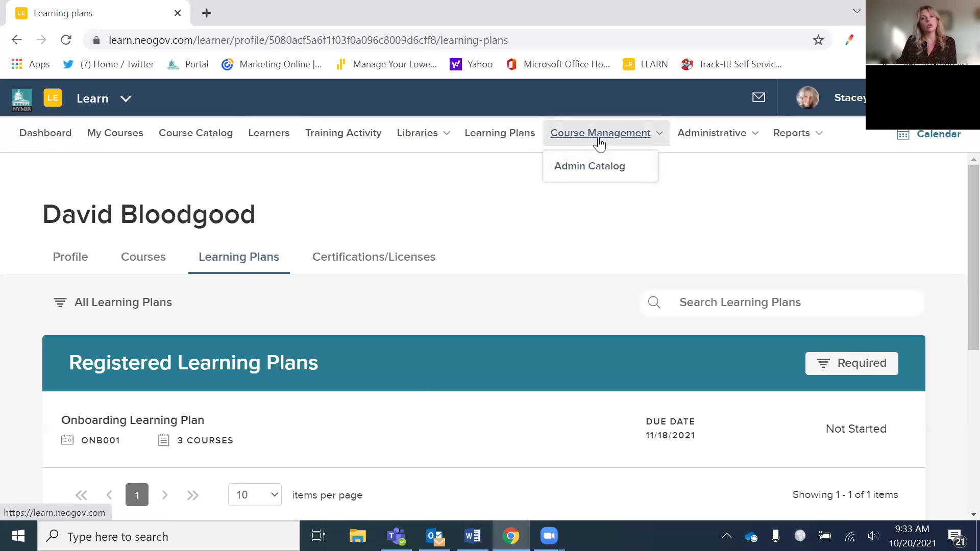
pyautogui.click(595, 167)
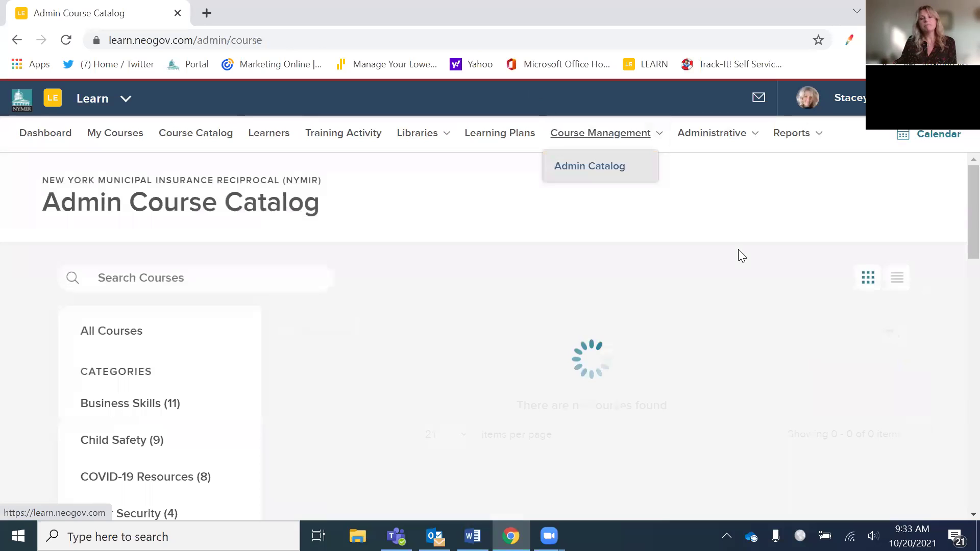
# - Add a new course of type Custom Online and place the cursor in its Course Name field
pyautogui.click(837, 202)
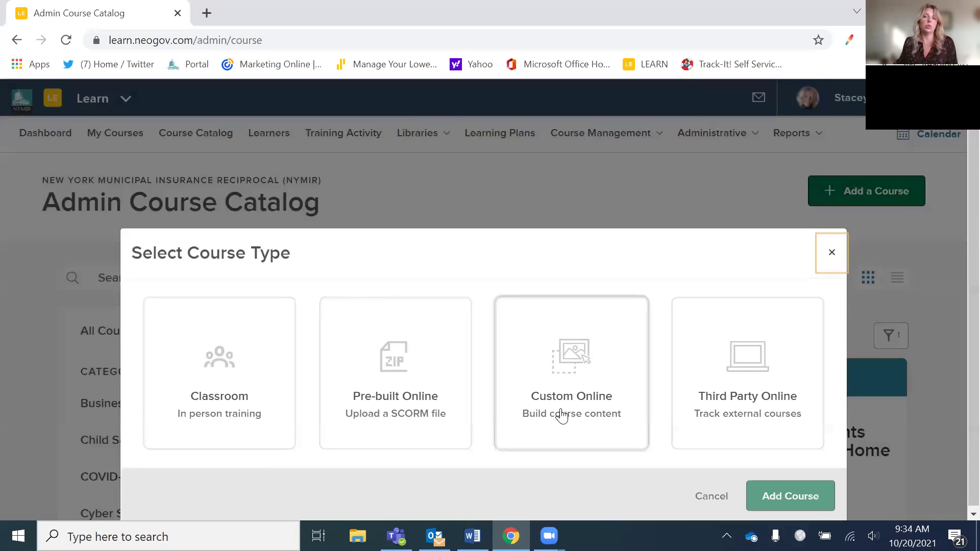
pyautogui.click(561, 416)
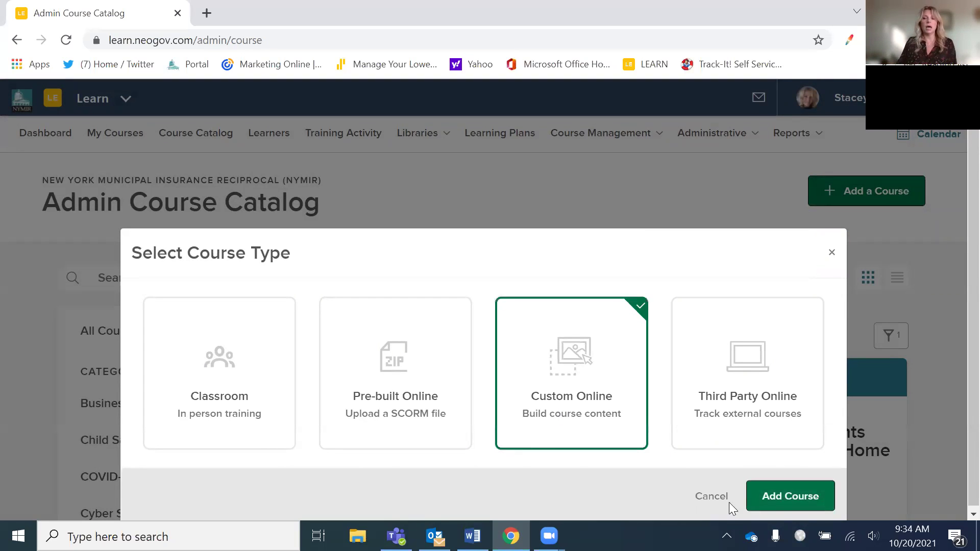
pyautogui.click(785, 508)
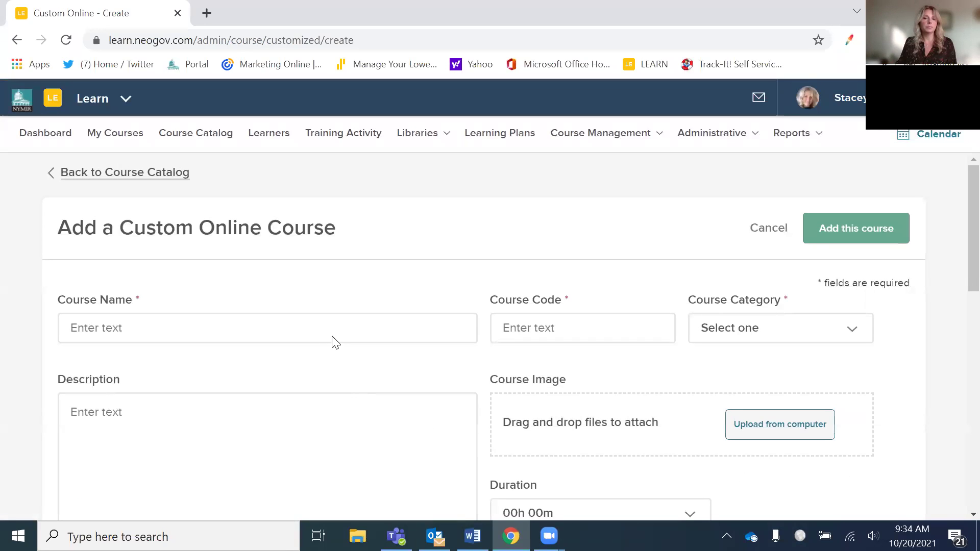
pyautogui.click(329, 327)
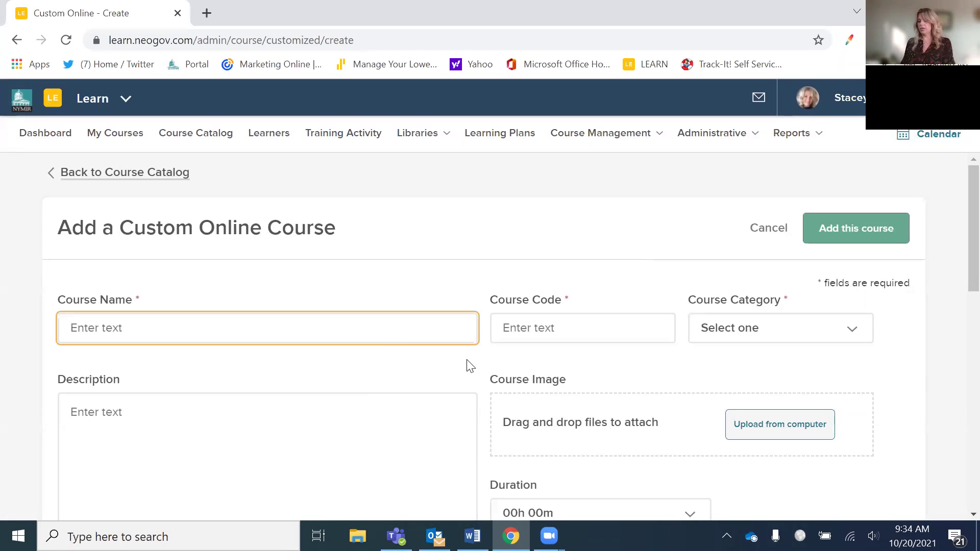
# - Enter course name 'Harassment and Discrimination Test Policy', code FaKE001, category Discrimination and Harassment
pyautogui.write('Harassm')
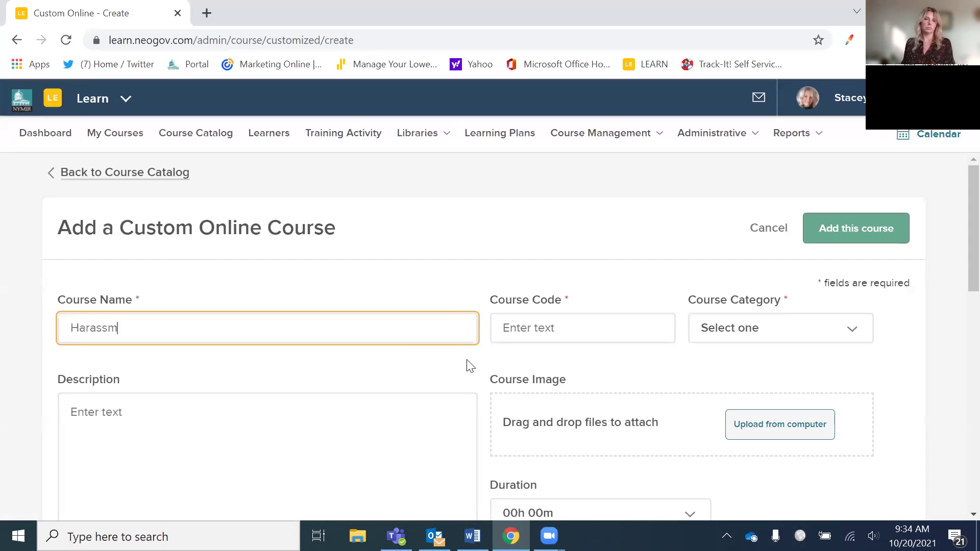
pyautogui.write('ent and ')
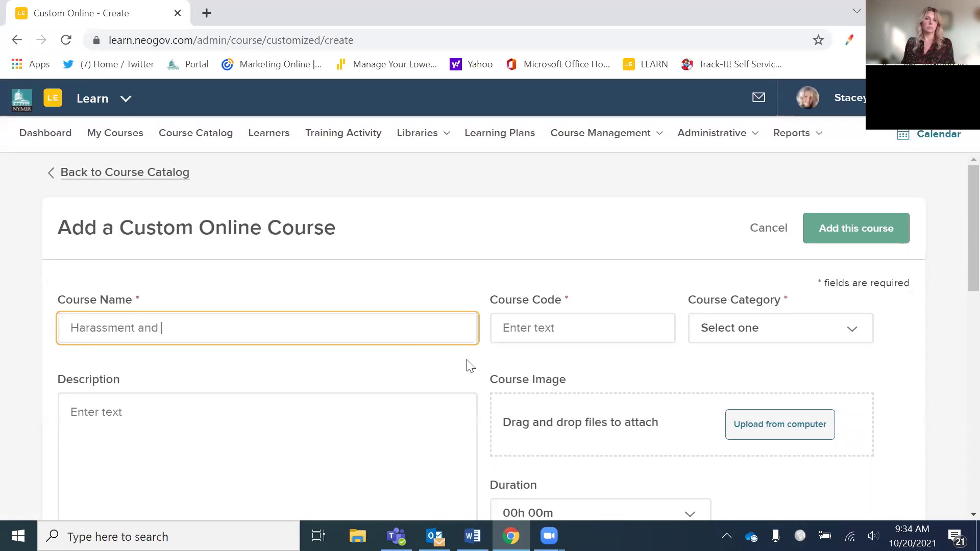
pyautogui.write('Discrimination Test Policy')
pyautogui.click(548, 325)
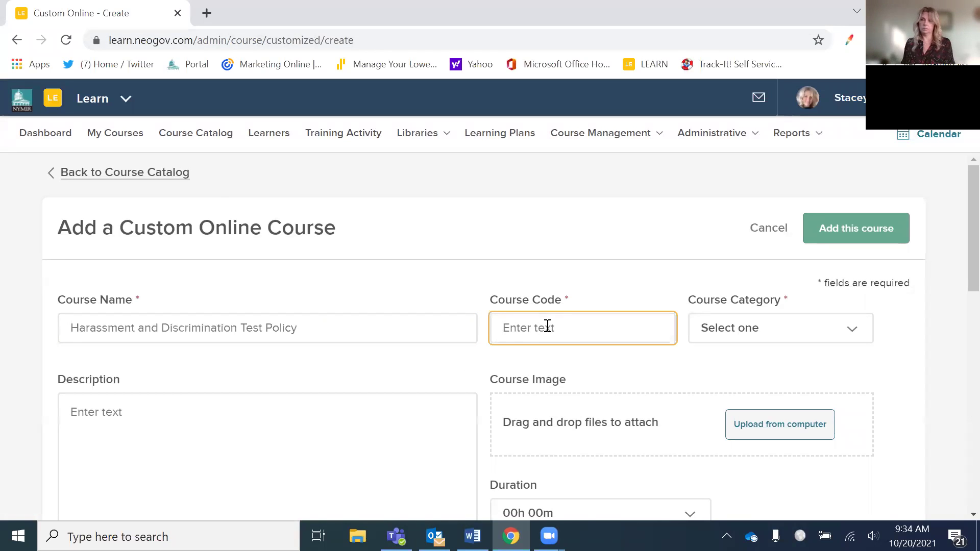
pyautogui.write('FaKE001')
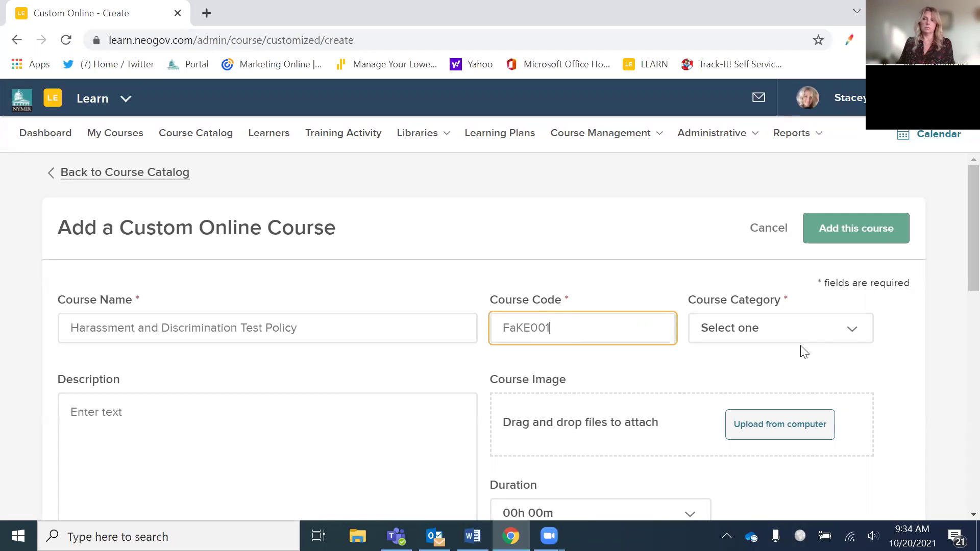
pyautogui.click(859, 328)
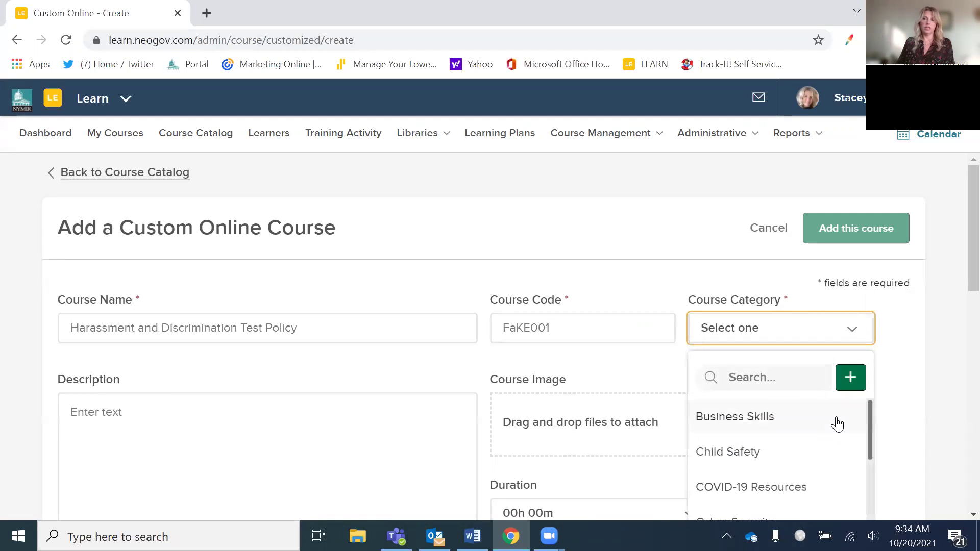
pyautogui.scroll(-2, 813, 411)
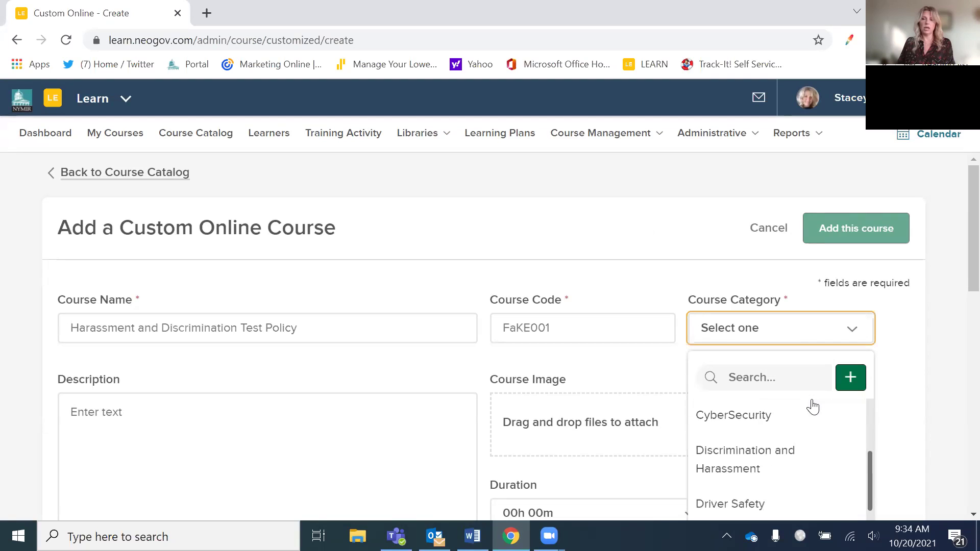
pyautogui.click(800, 453)
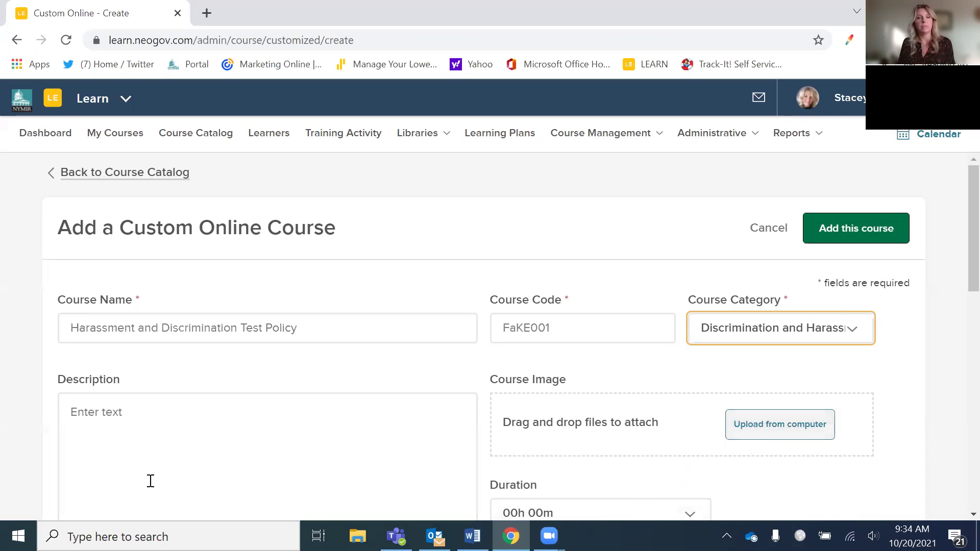
pyautogui.click(147, 437)
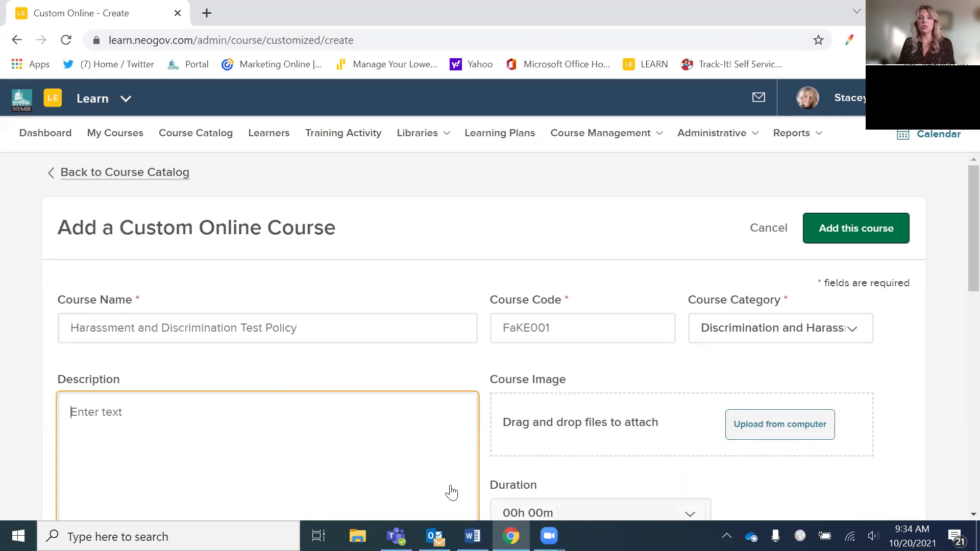
# - Change the passing score from 70 to 100, leaving Is Required switched off
pyautogui.scroll(-5, 796, 454)
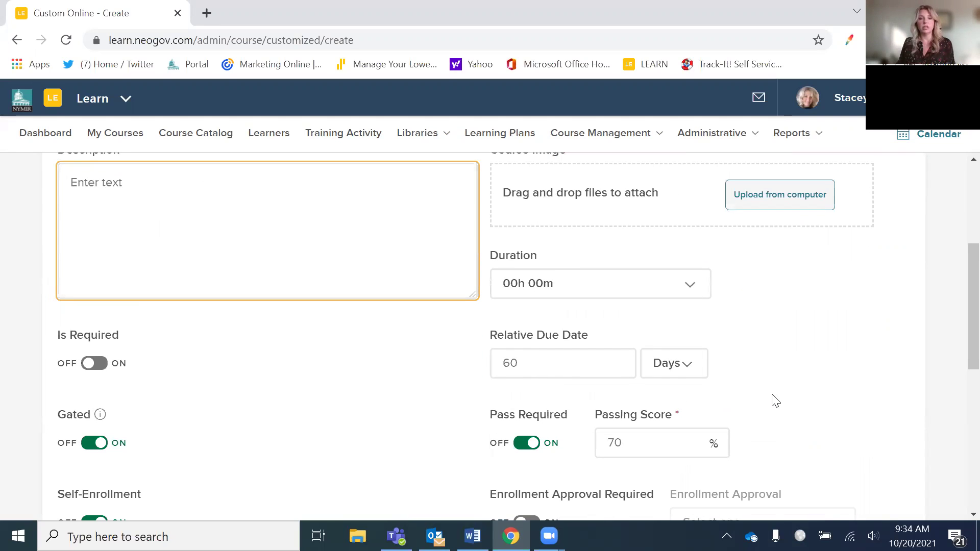
pyautogui.scroll(-2, 773, 400)
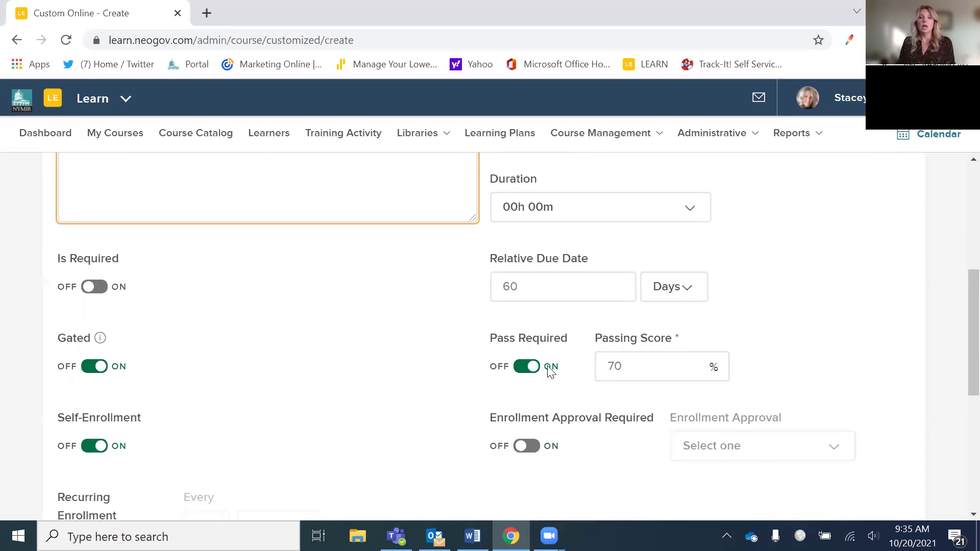
pyautogui.doubleClick(629, 360)
pyautogui.write('100')
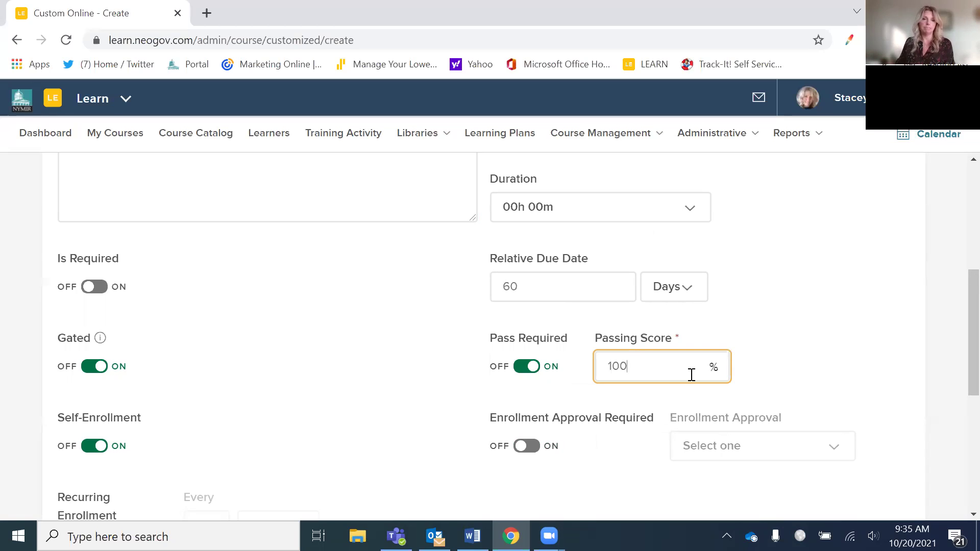
pyautogui.click(104, 290)
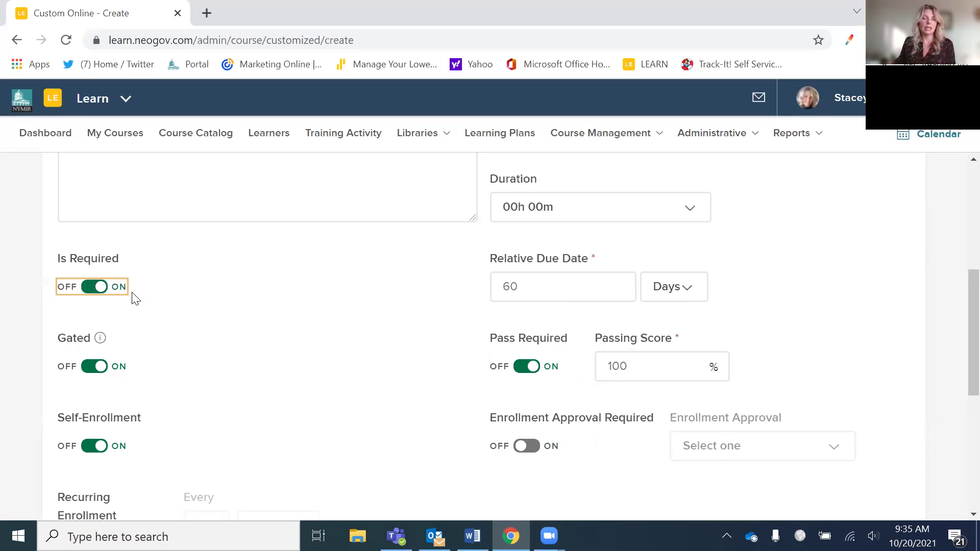
pyautogui.click(87, 291)
pyautogui.scroll(-3, 306, 378)
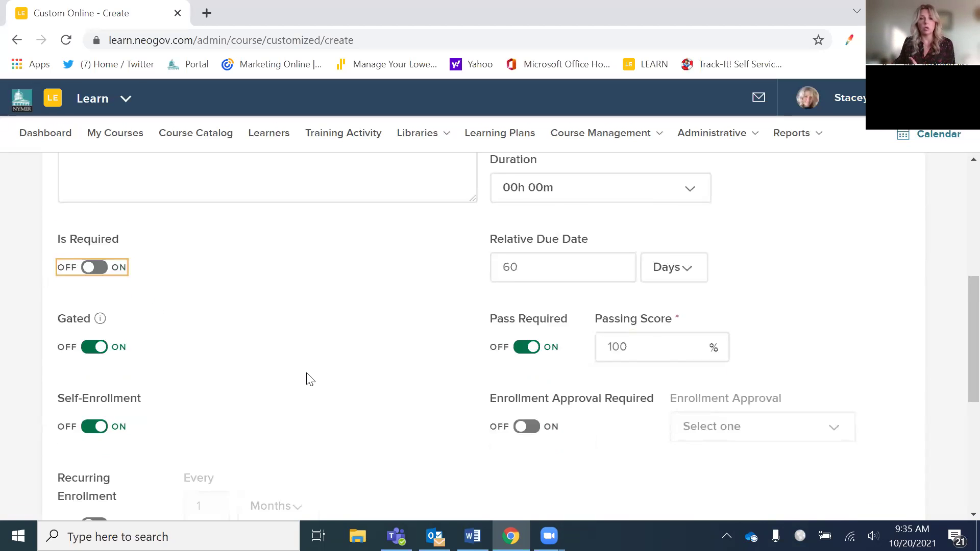
pyautogui.scroll(-1, 372, 418)
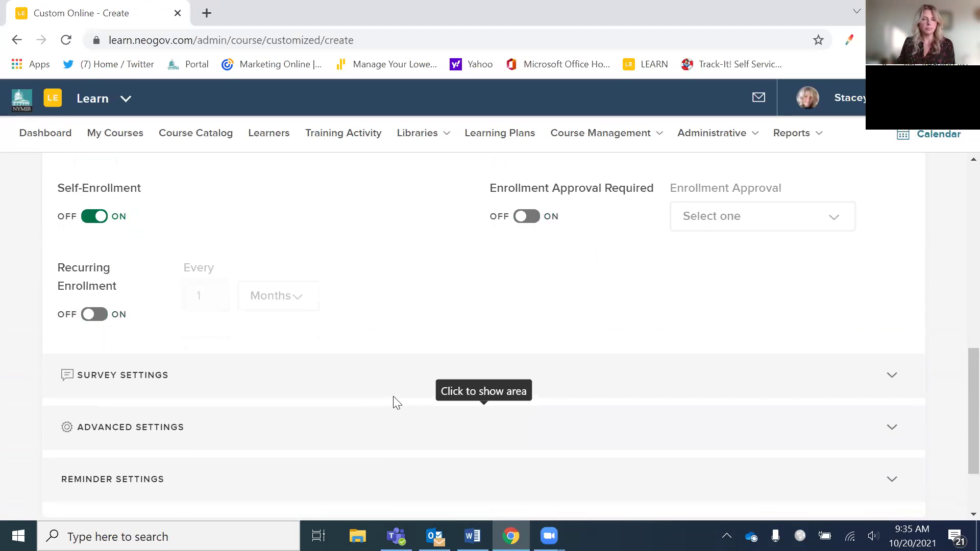
# - Expand Advanced Settings and look through the department visibility list without changing it
pyautogui.click(891, 428)
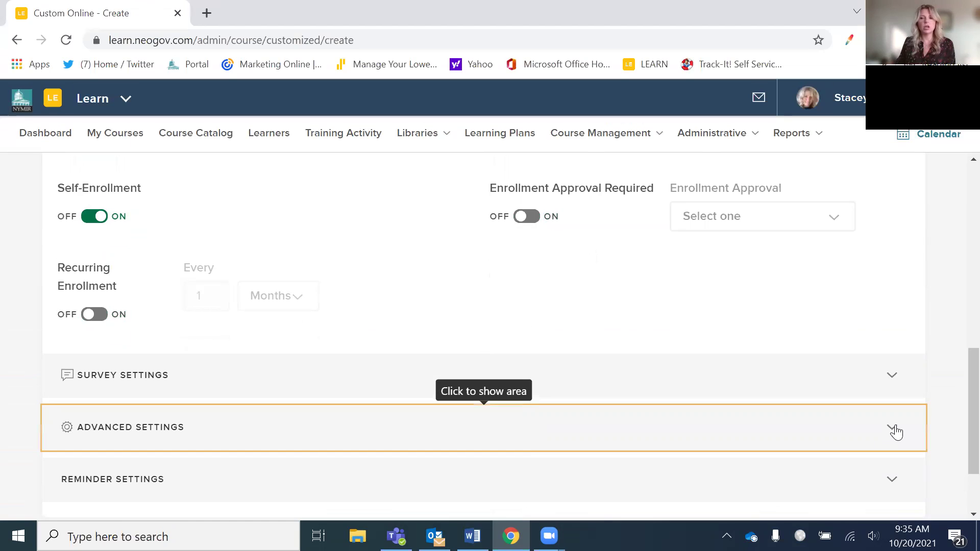
pyautogui.scroll(-4, 751, 413)
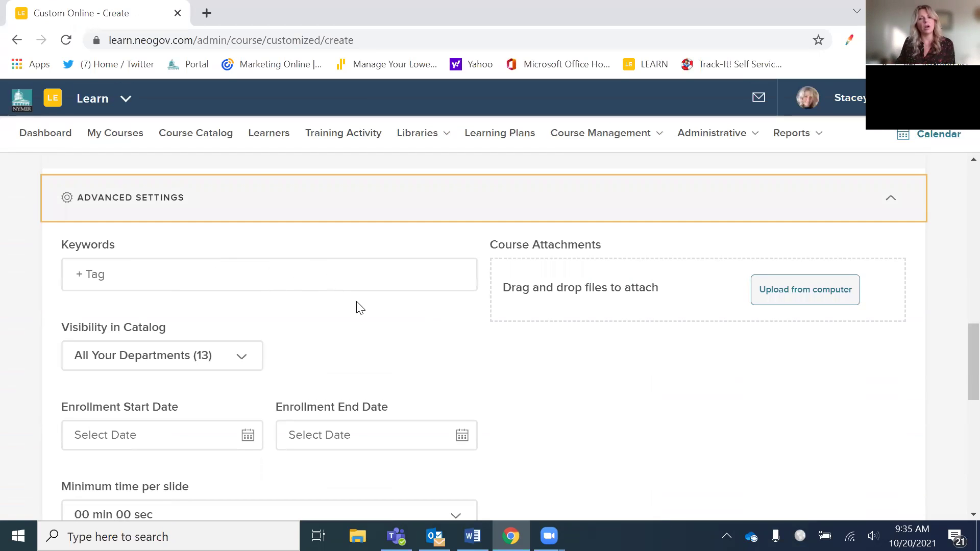
pyautogui.click(815, 293)
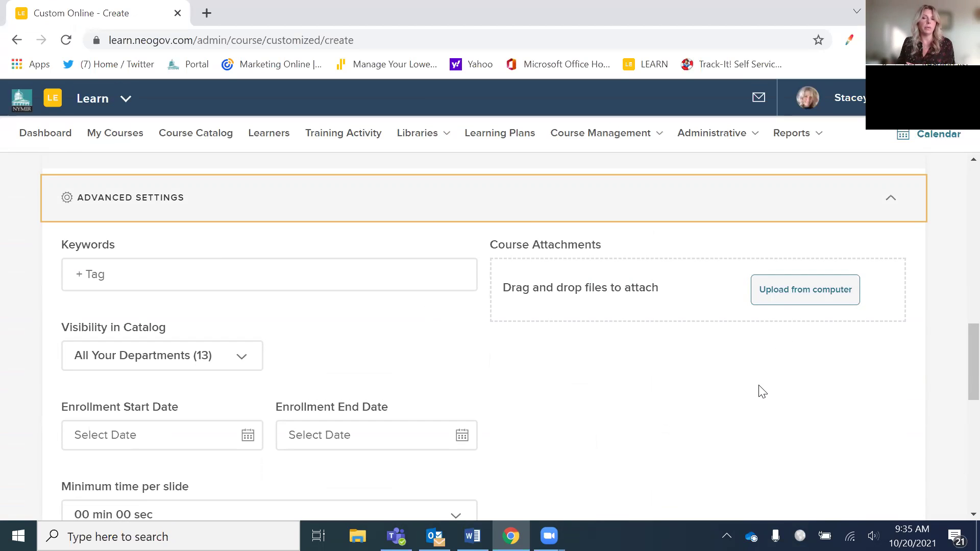
pyautogui.click(243, 363)
pyautogui.scroll(-1, 330, 369)
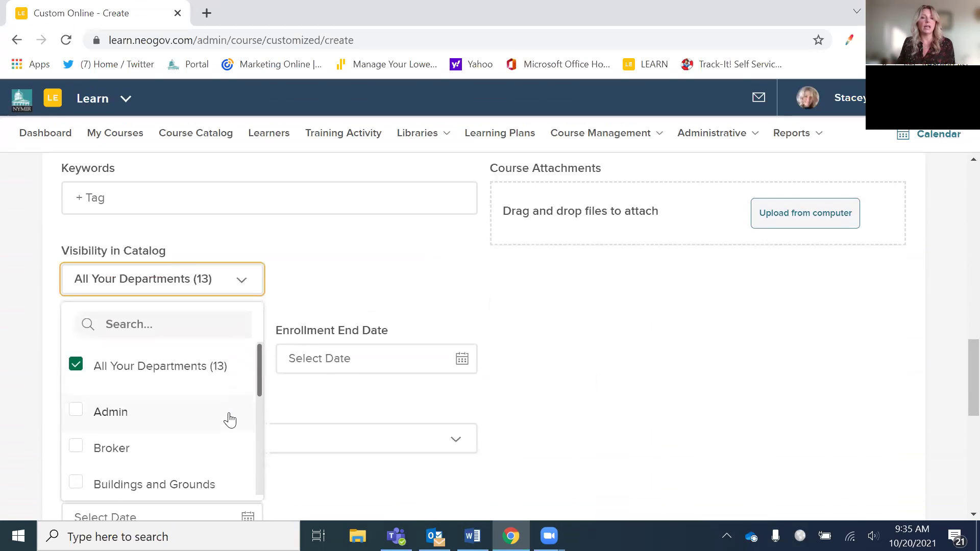
pyautogui.scroll(-1, 224, 426)
pyautogui.scroll(-1, 219, 431)
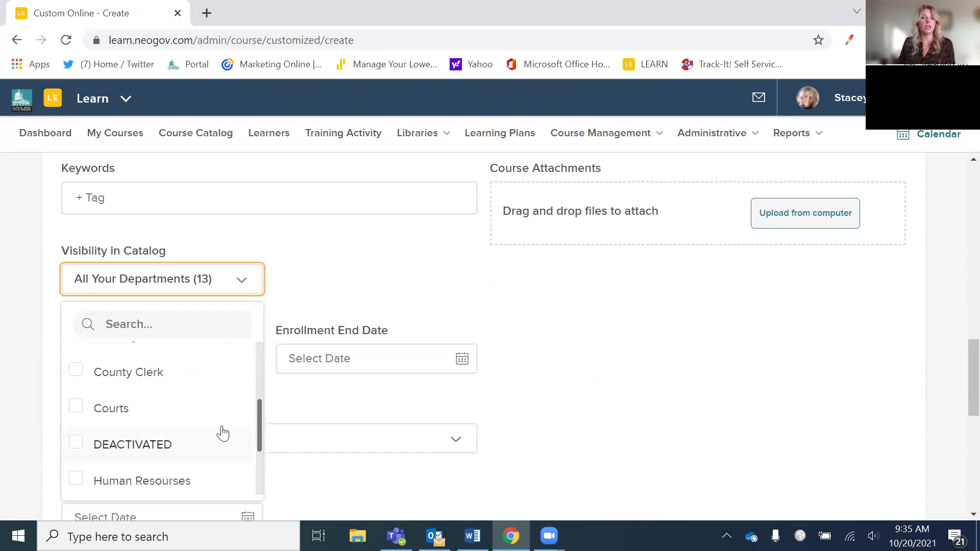
pyautogui.scroll(1, 223, 430)
pyautogui.scroll(1, 224, 430)
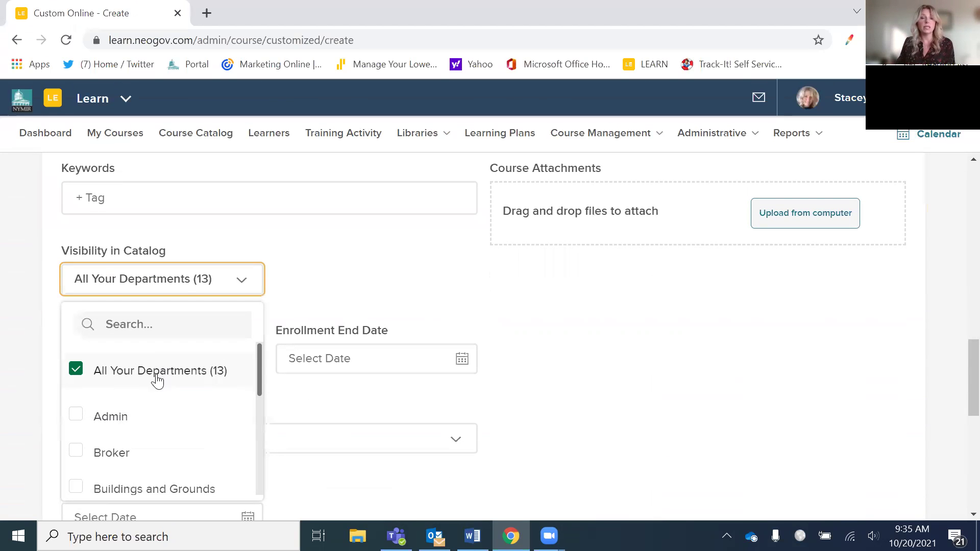
pyautogui.scroll(-1, 530, 397)
pyautogui.scroll(-3, 532, 396)
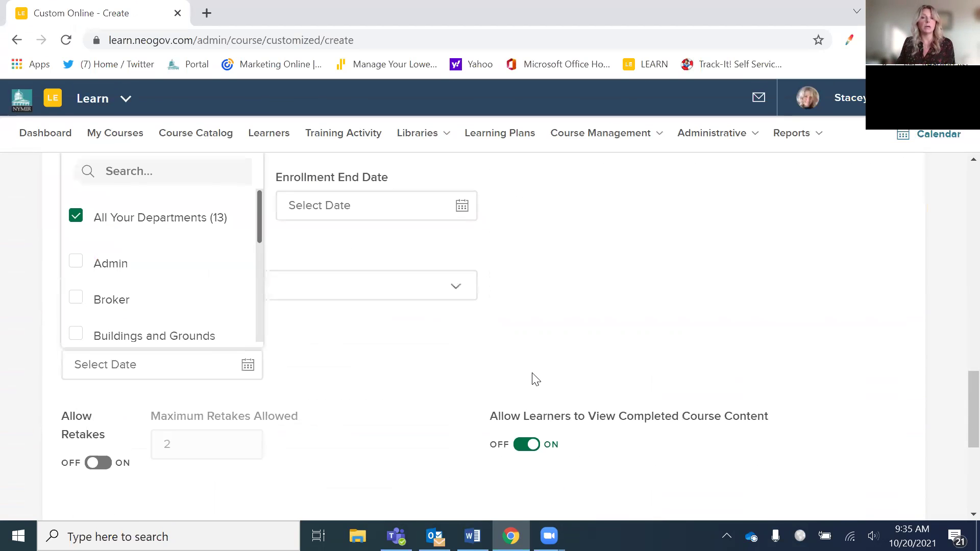
pyautogui.click(534, 379)
# - Set the minimum time per slide to 01 min 00 sec
pyautogui.click(465, 294)
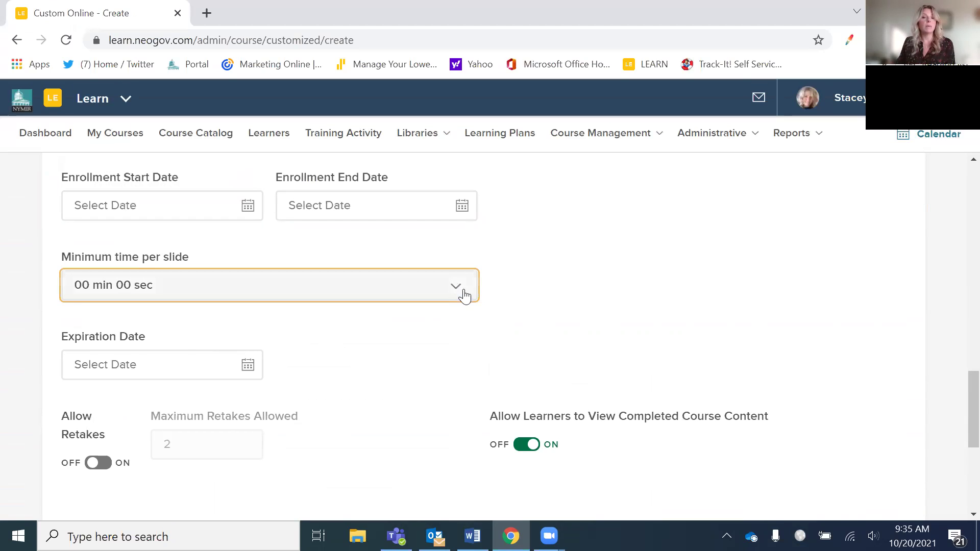
pyautogui.click(101, 349)
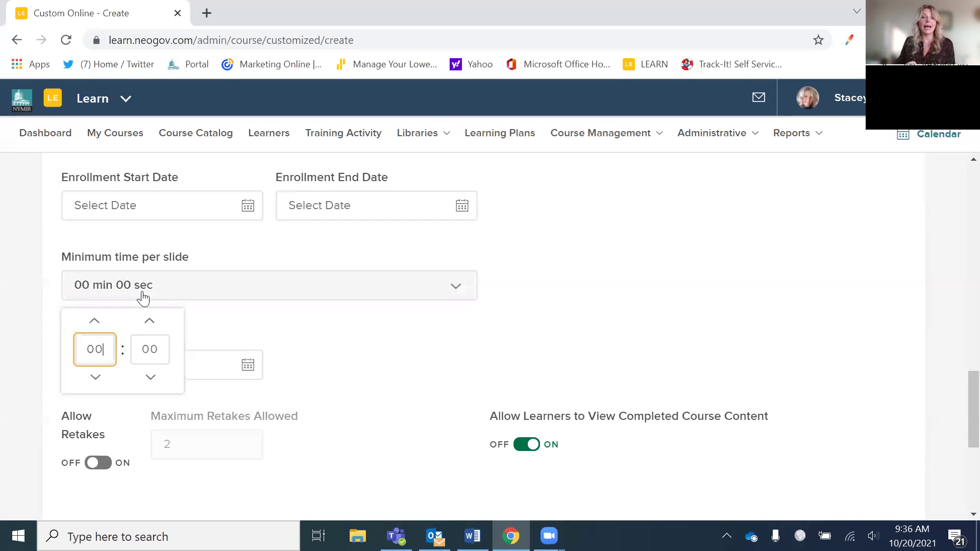
pyautogui.press('BackSpace')
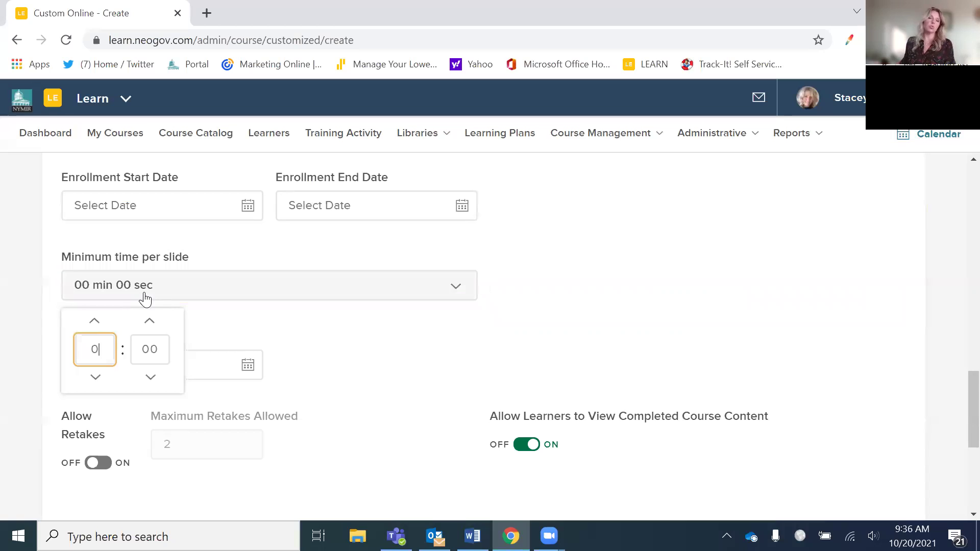
pyautogui.press('BackSpace')
pyautogui.write('1')
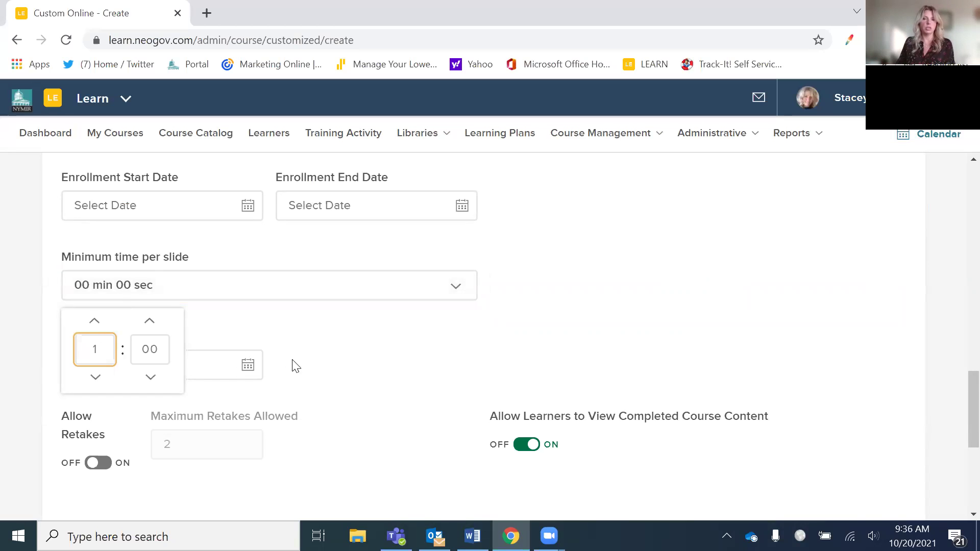
pyautogui.press('Return')
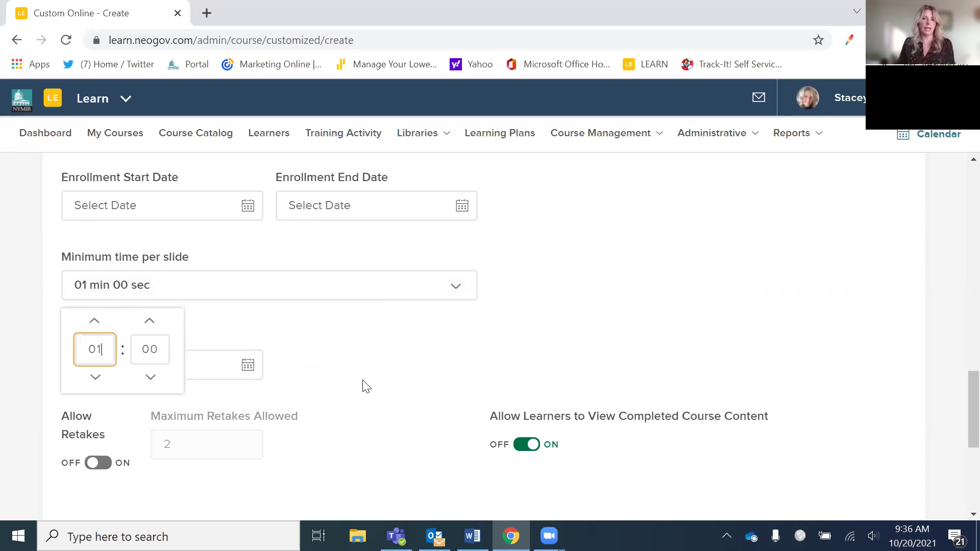
pyautogui.click(359, 384)
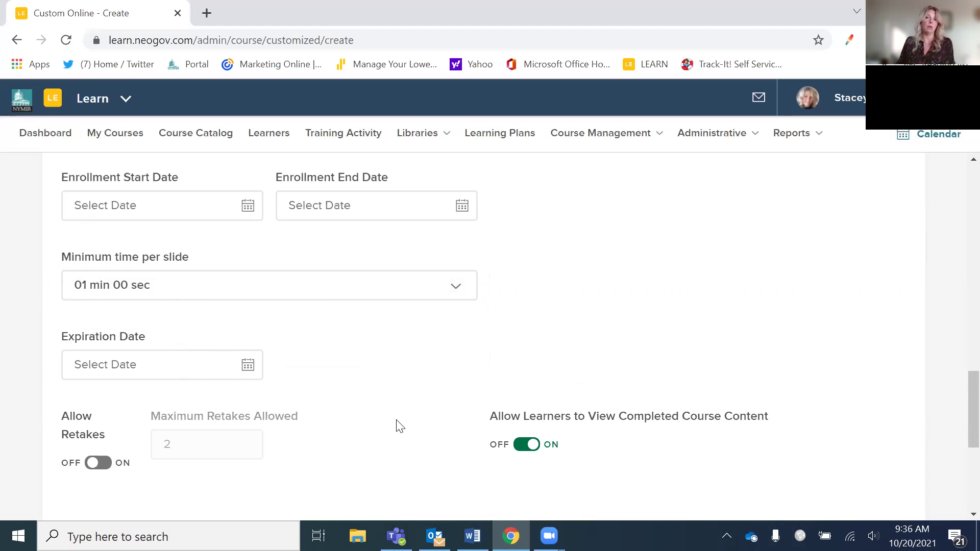
pyautogui.scroll(-3, 413, 429)
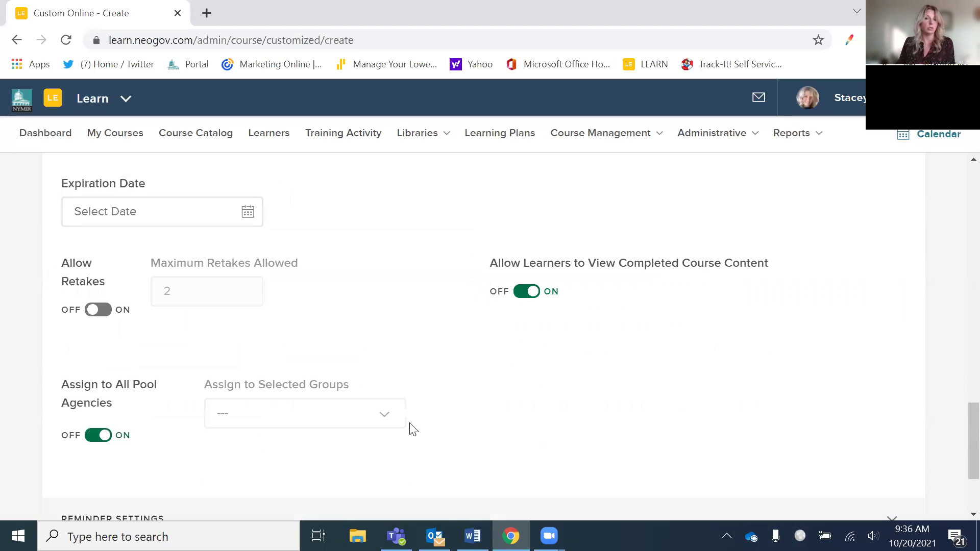
pyautogui.scroll(-1, 626, 427)
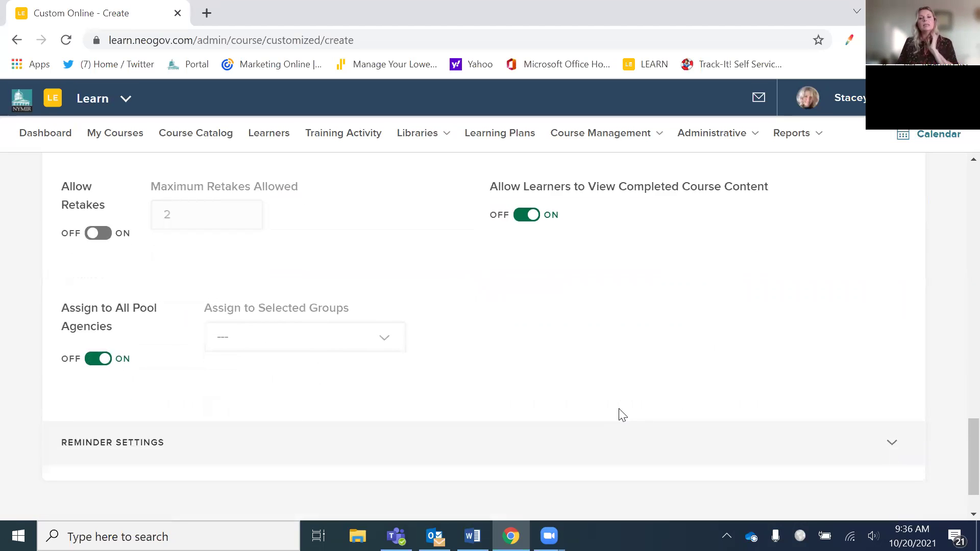
pyautogui.scroll(4, 619, 413)
pyautogui.scroll(20, 636, 454)
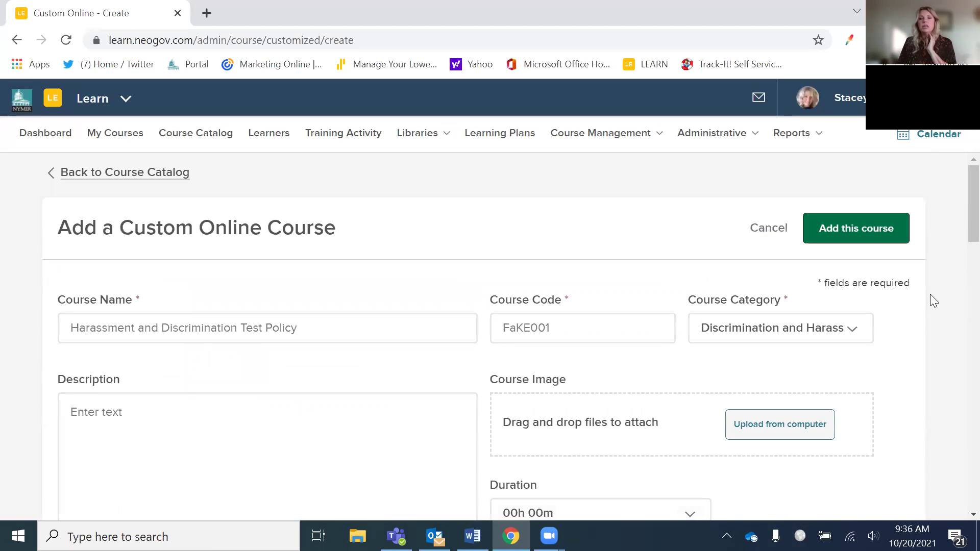
# - Create the Harassment and Discrimination Test Policy course, dismissing the duplicate course code warning
pyautogui.click(859, 243)
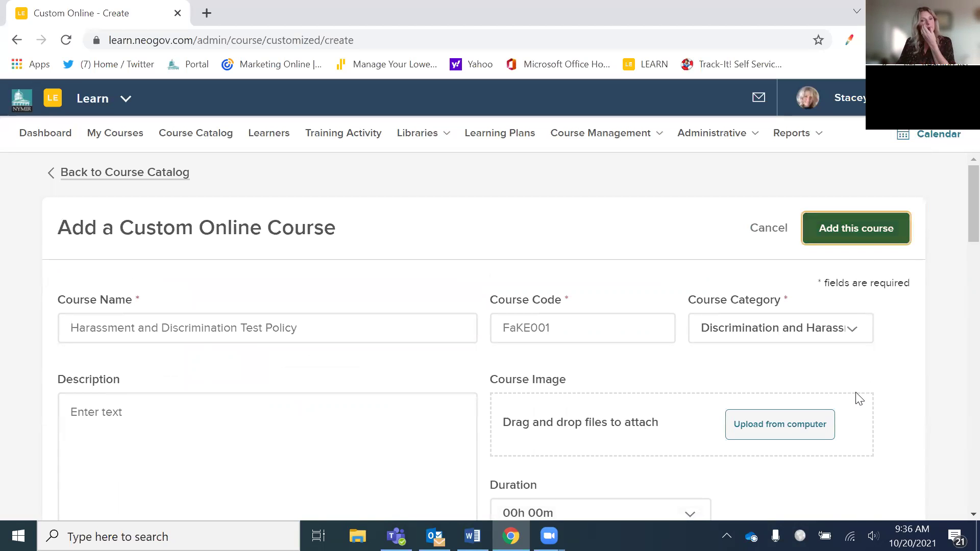
pyautogui.click(853, 238)
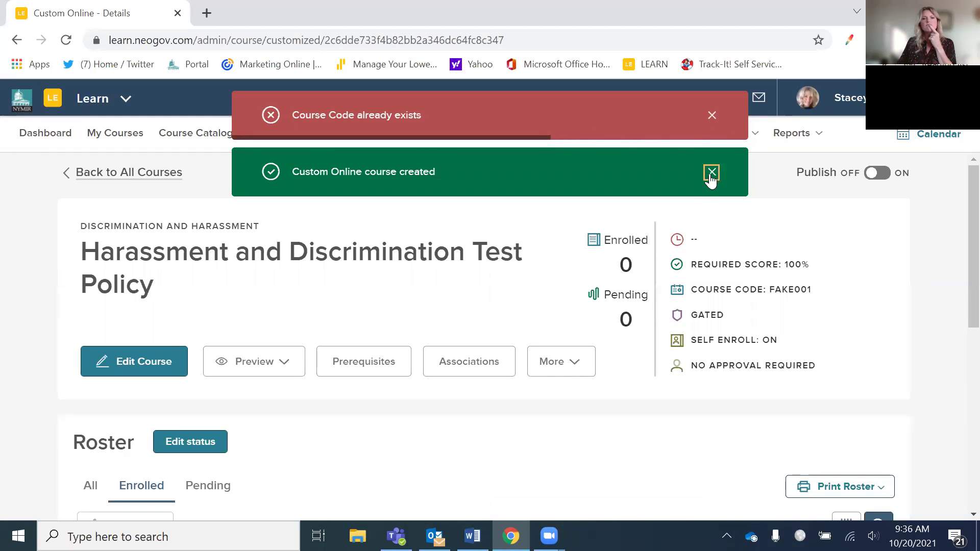
pyautogui.click(712, 116)
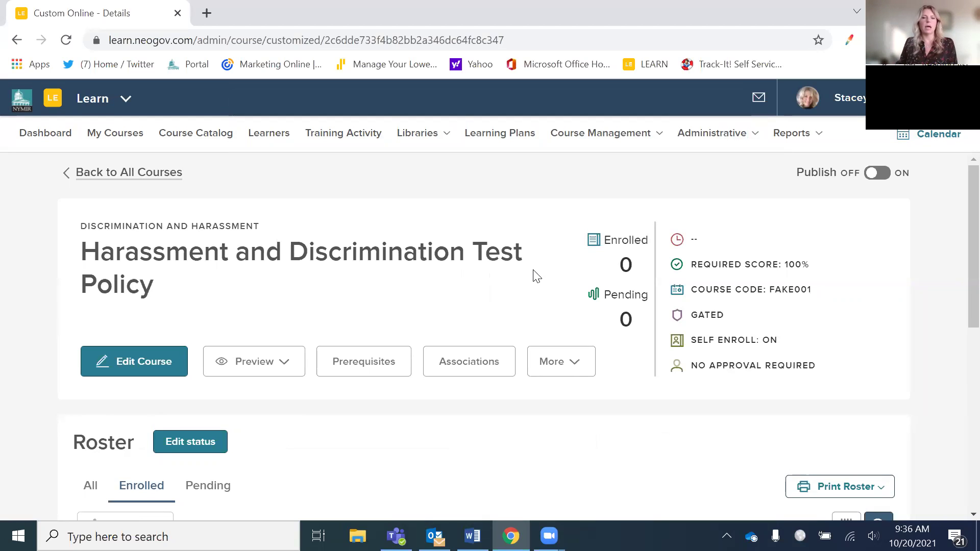
pyautogui.scroll(-5, 539, 278)
pyautogui.scroll(5, 539, 278)
pyautogui.scroll(-5, 516, 275)
pyautogui.scroll(-3, 367, 448)
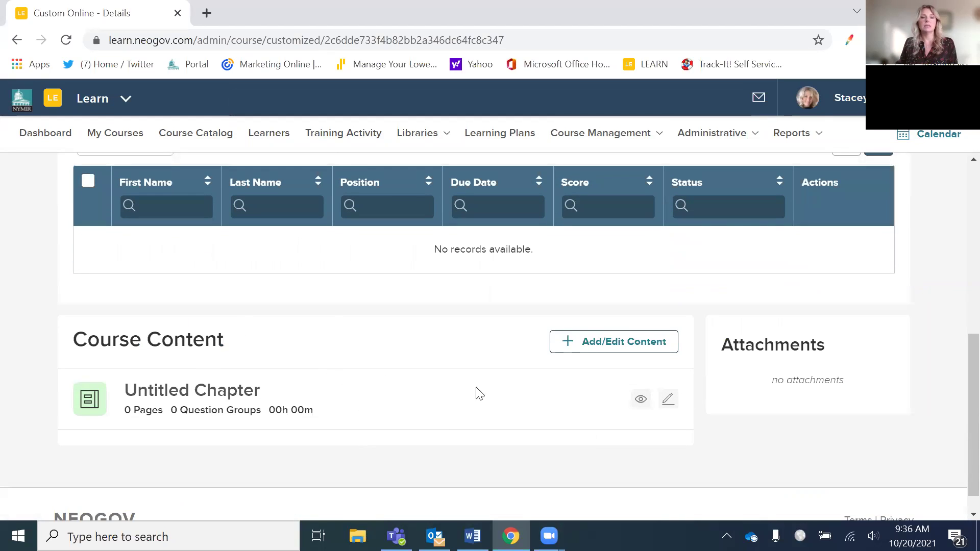
pyautogui.click(592, 347)
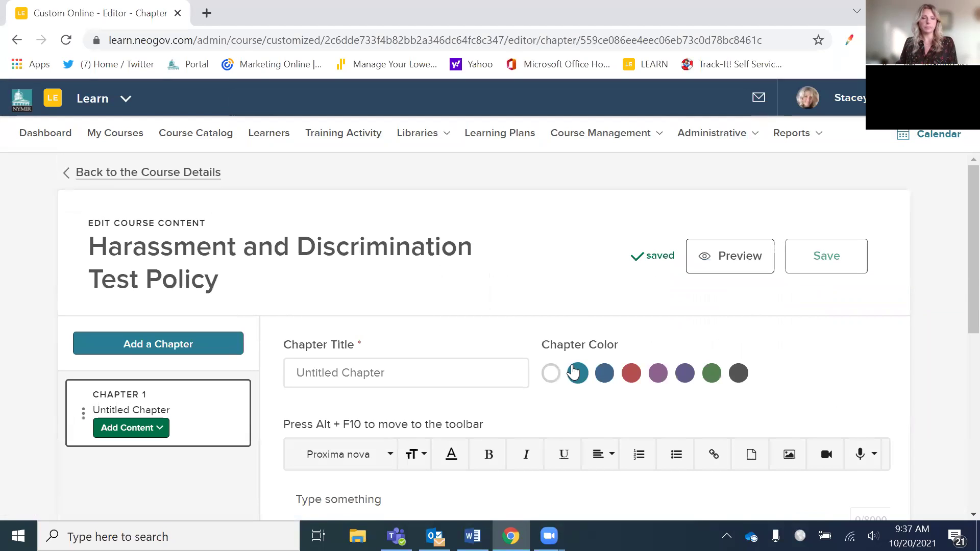
# - Rename Chapter 1 from its default title to 'Test Policy' and give it the red colour swatch
pyautogui.click(460, 366)
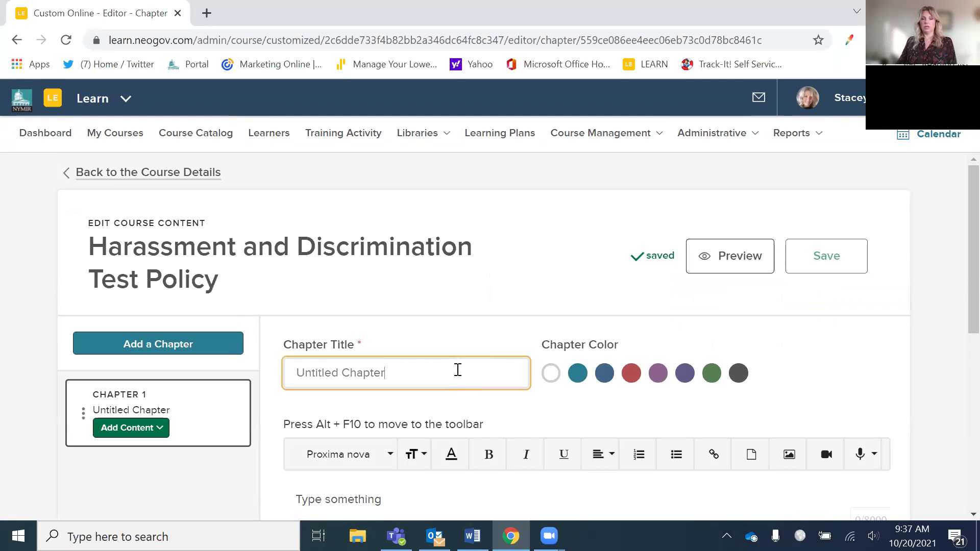
pyautogui.press('BackSpace')
pyautogui.press('BackSpace')
pyautogui.press('BackSpace')
pyautogui.press('BackSpace')
pyautogui.press('BackSpace')
pyautogui.press('BackSpace')
pyautogui.press('BackSpace')
pyautogui.press('BackSpace')
pyautogui.press('BackSpace')
pyautogui.press('BackSpace')
pyautogui.press('BackSpace')
pyautogui.press('BackSpace')
pyautogui.press('BackSpace')
pyautogui.press('BackSpace')
pyautogui.press('BackSpace')
pyautogui.press('BackSpace')
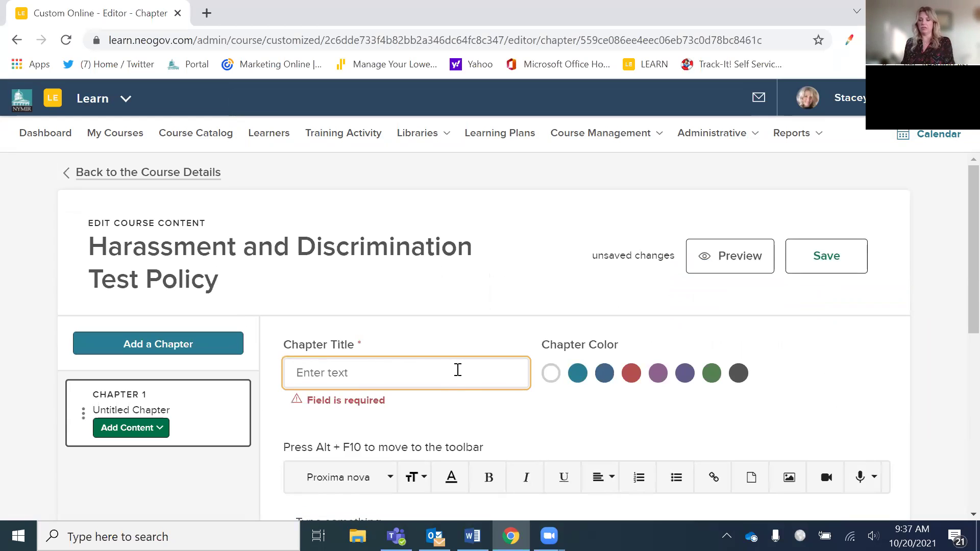
pyautogui.press('Tab')
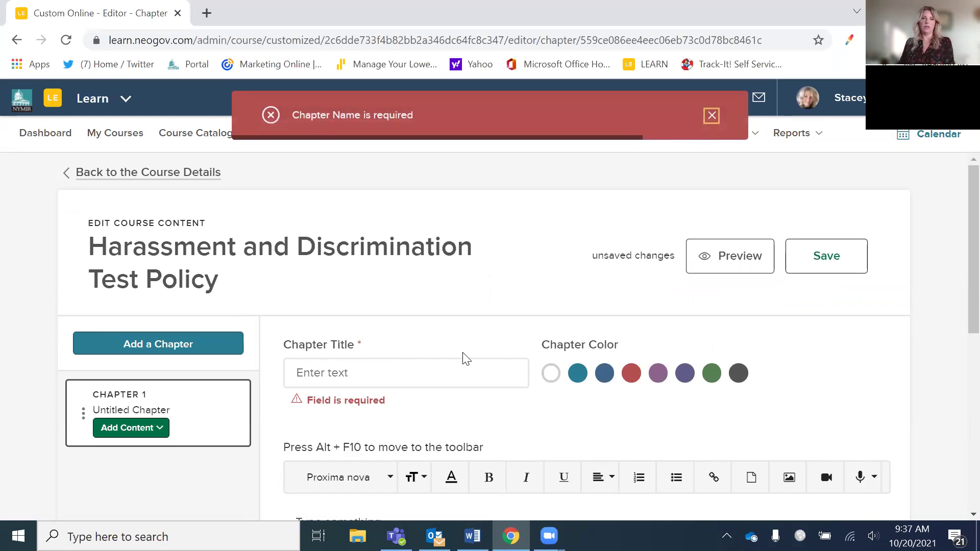
pyautogui.click(445, 367)
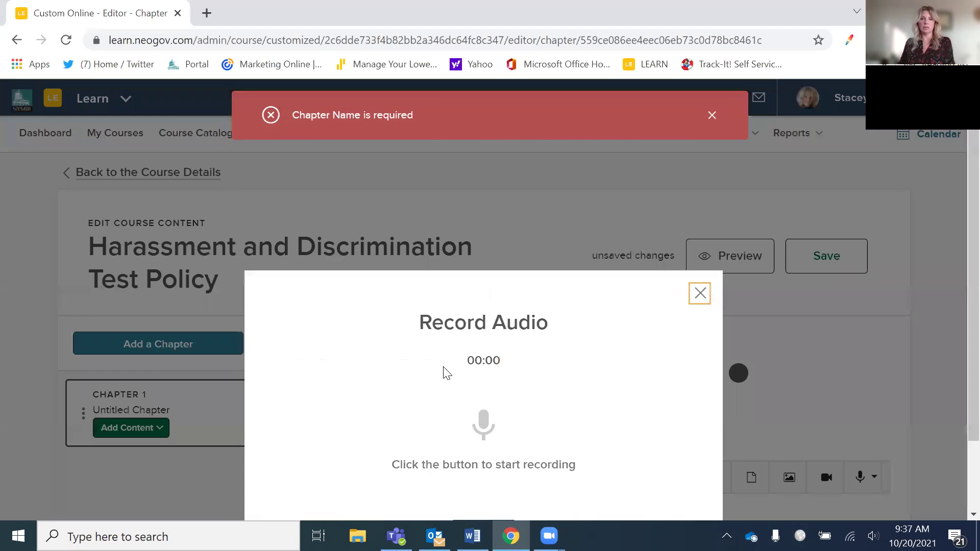
pyautogui.tripleClick(699, 301)
pyautogui.click(699, 297)
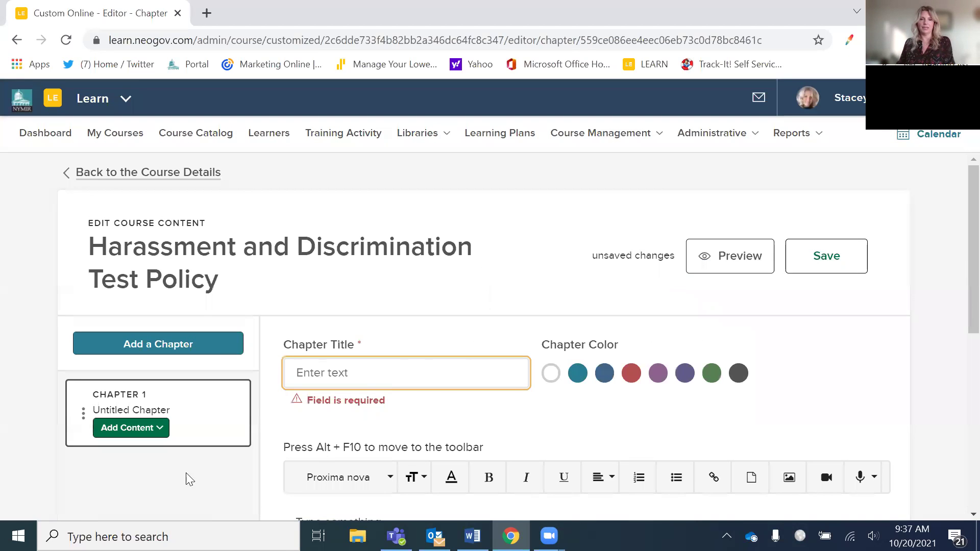
pyautogui.write('Test Policy')
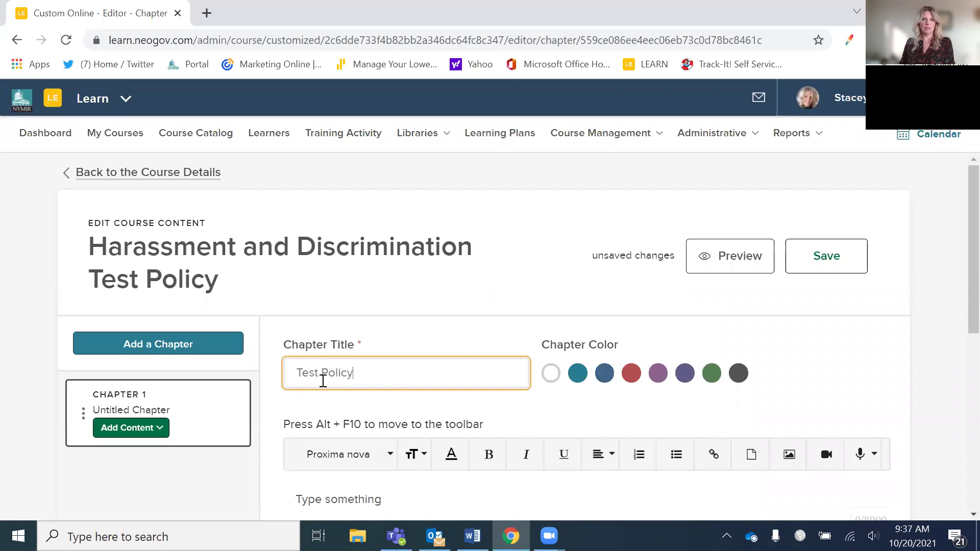
pyautogui.click(624, 374)
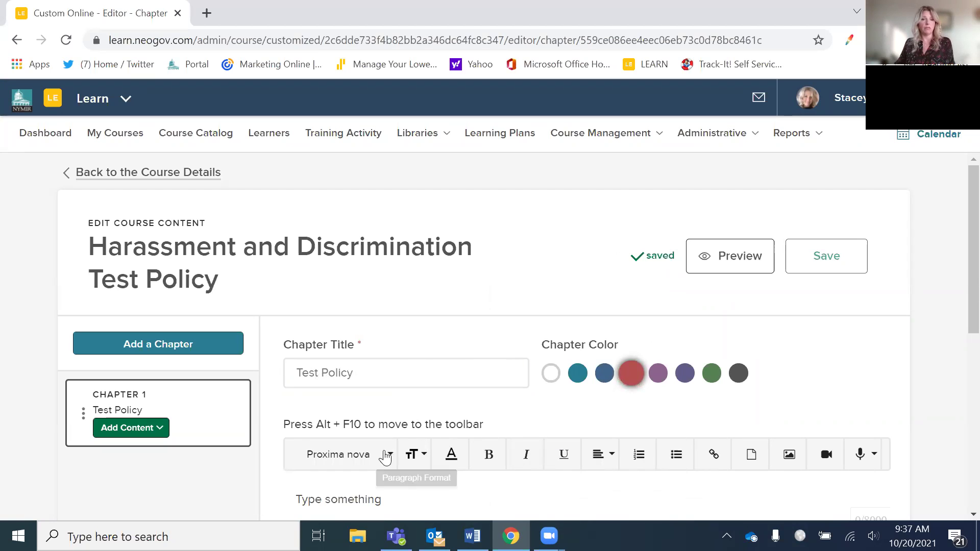
pyautogui.scroll(-3, 490, 440)
pyautogui.click(363, 359)
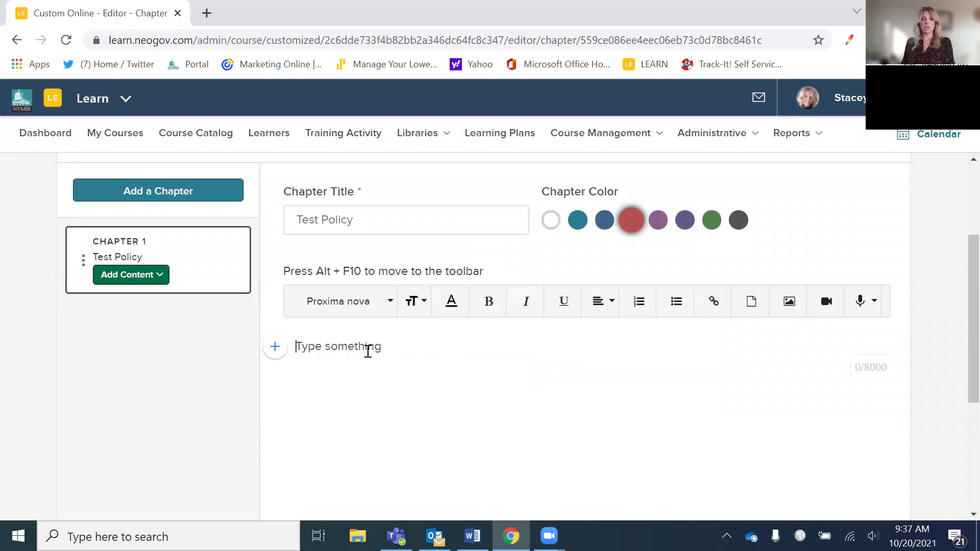
# - Enter 'Please read this policy and acknowledge afterward.' in the Test Policy chapter body
pyautogui.write('Please ')
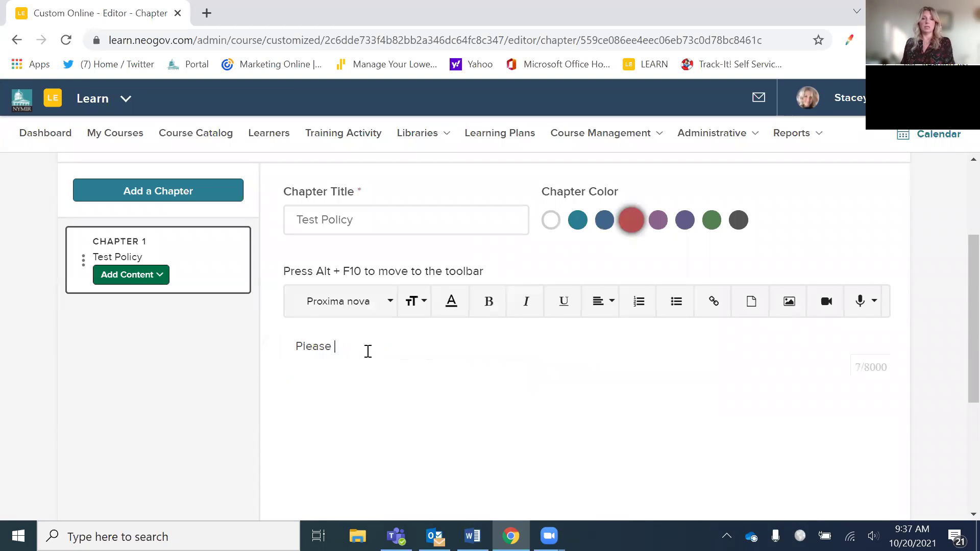
pyautogui.write('read this policy and acknowledge after')
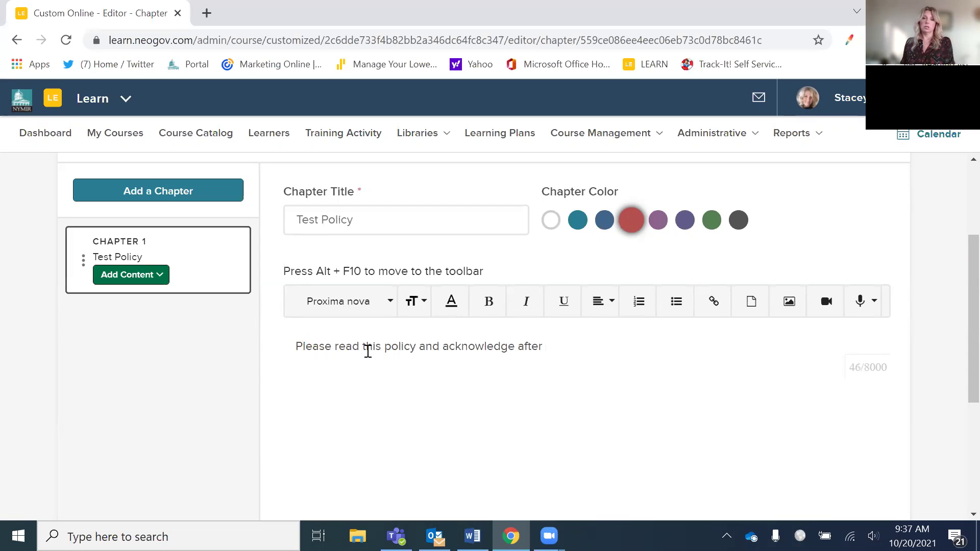
pyautogui.press('BackSpace')
pyautogui.write('ward.')
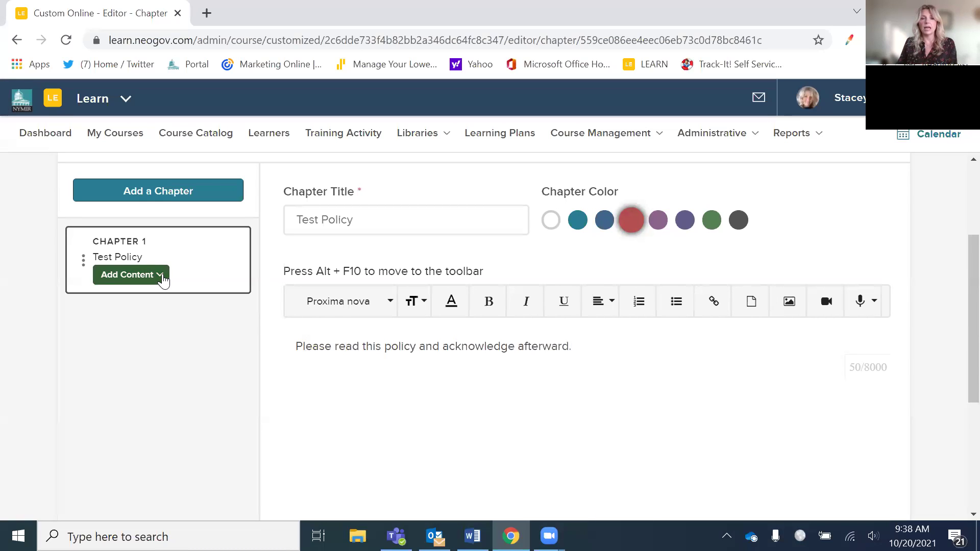
# - Add a second chapter and extend Chapter 1's title to 'Test Policy Opening'
pyautogui.click(183, 192)
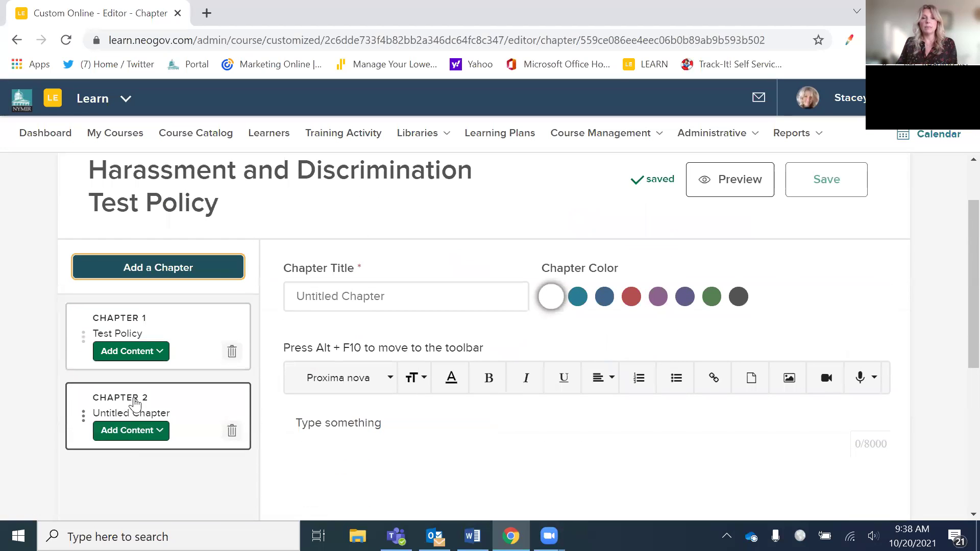
pyautogui.click(134, 342)
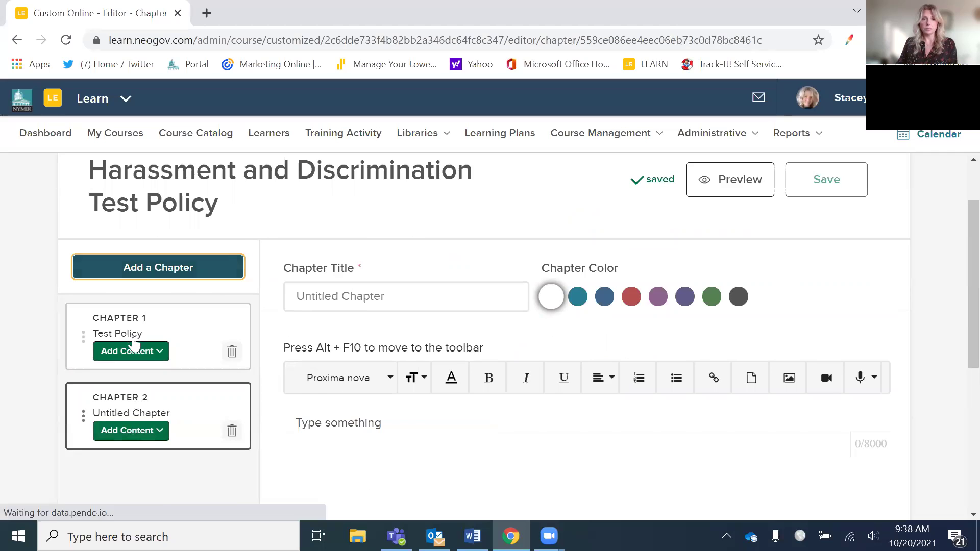
pyautogui.click(372, 377)
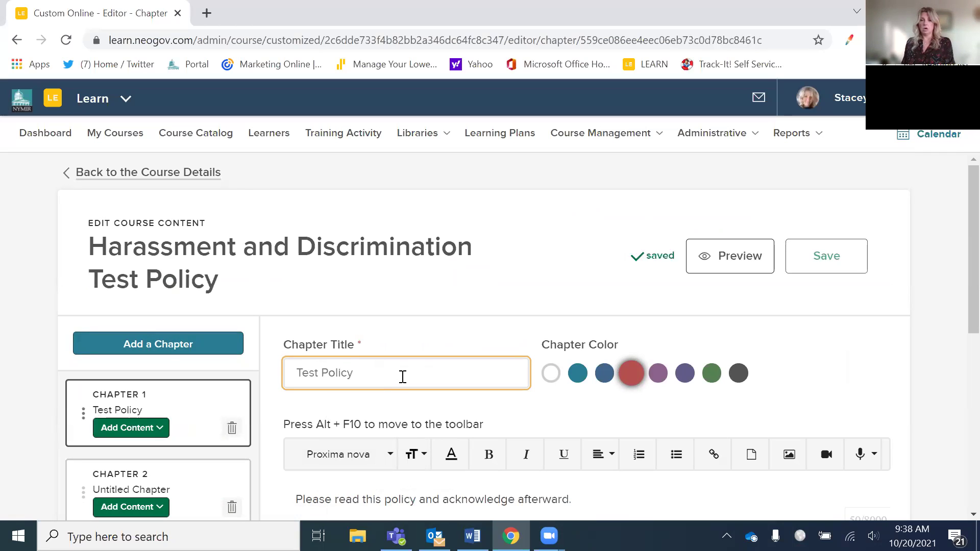
pyautogui.write('Opening')
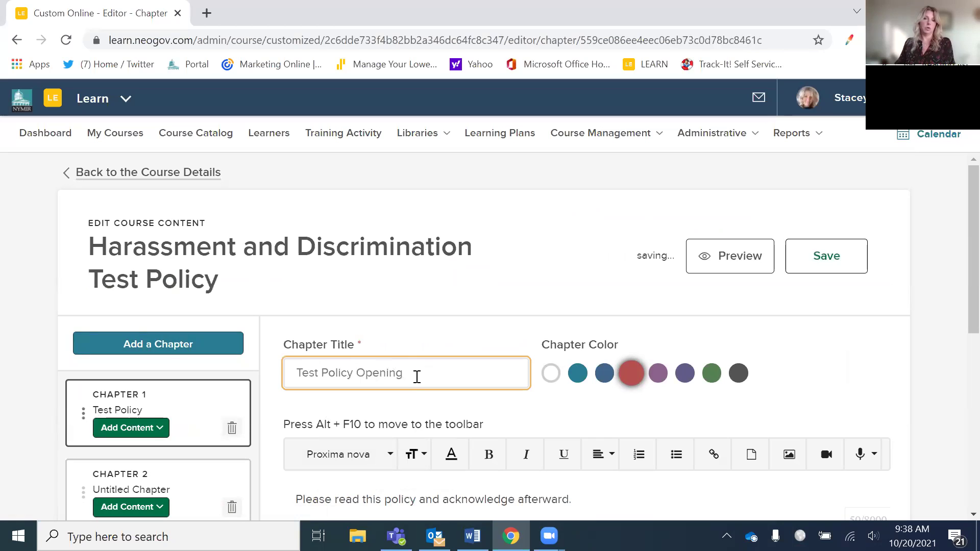
pyautogui.click(193, 491)
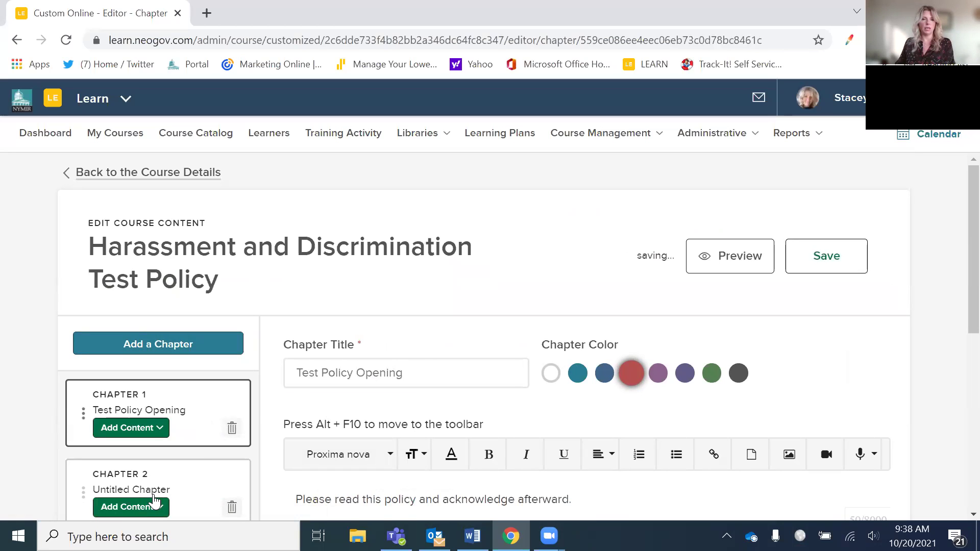
# - Title Chapter 2 'Sexual Harassment Policy' and set its colour to red
pyautogui.click(136, 485)
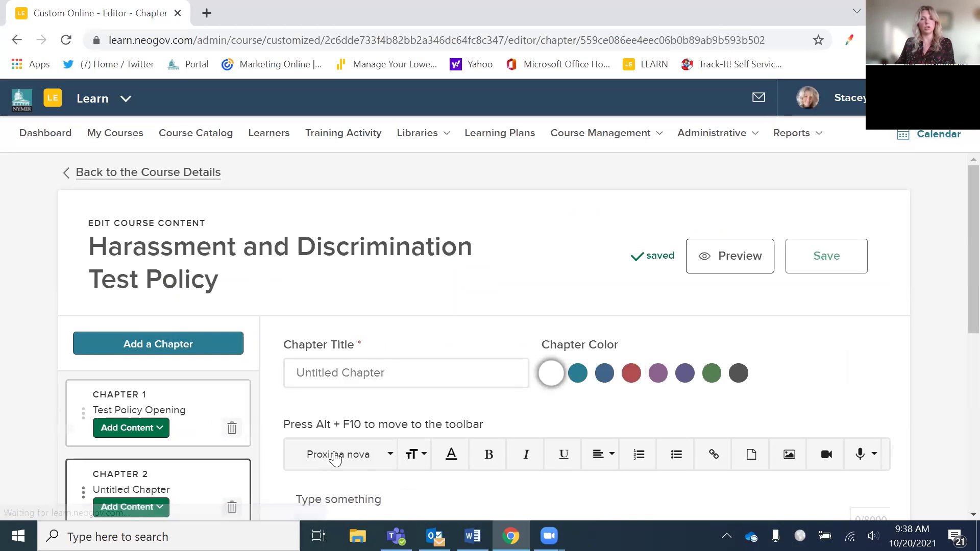
pyautogui.moveTo(405, 378); pyautogui.dragTo(282, 381)
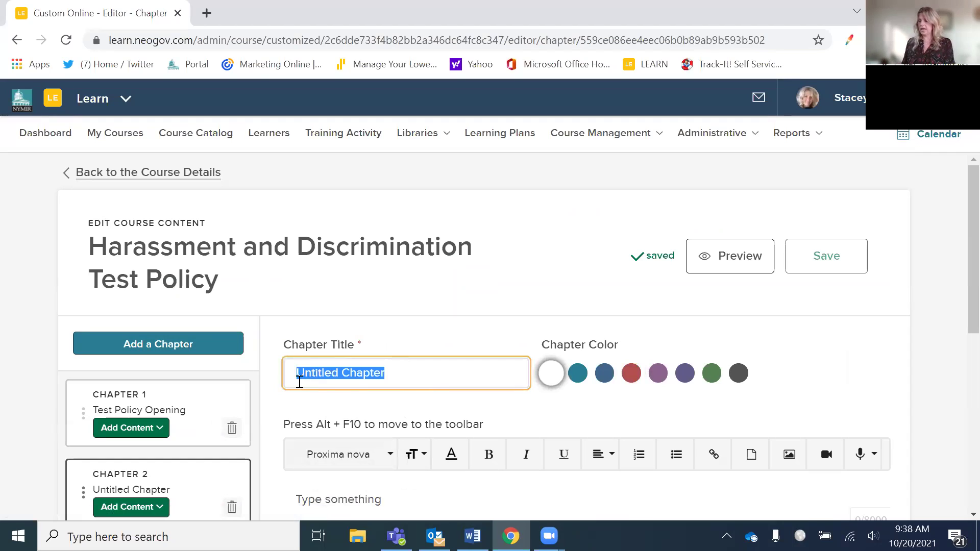
pyautogui.write('Sexual Harassment Policy')
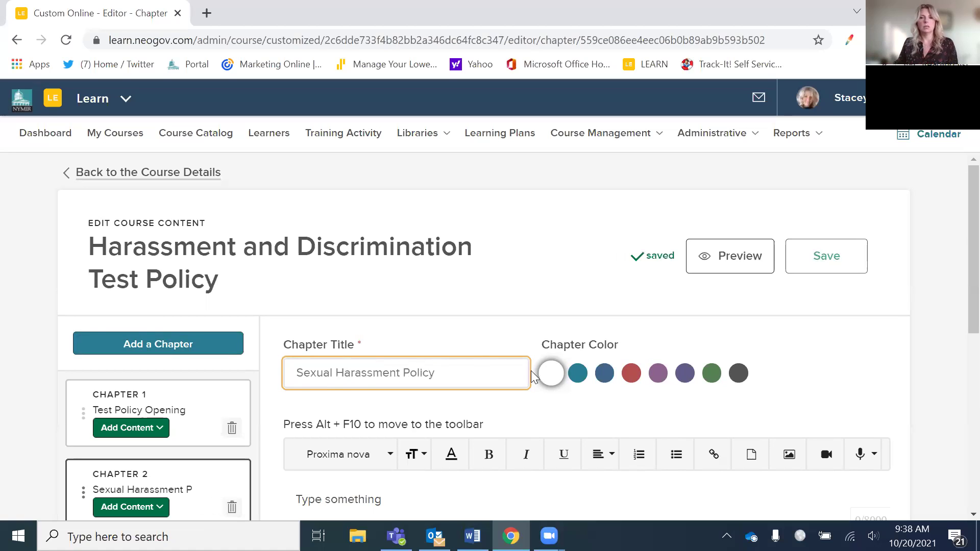
pyautogui.click(631, 373)
pyautogui.scroll(-3, 584, 388)
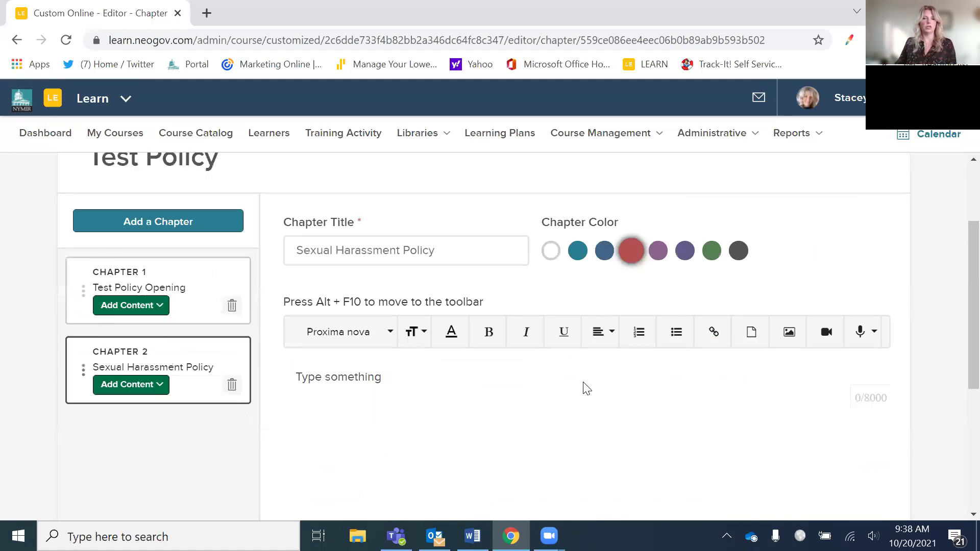
# - Add Frequently Asked Questions.pdf from the Desktop to Chapter 2 as two pages
pyautogui.click(154, 357)
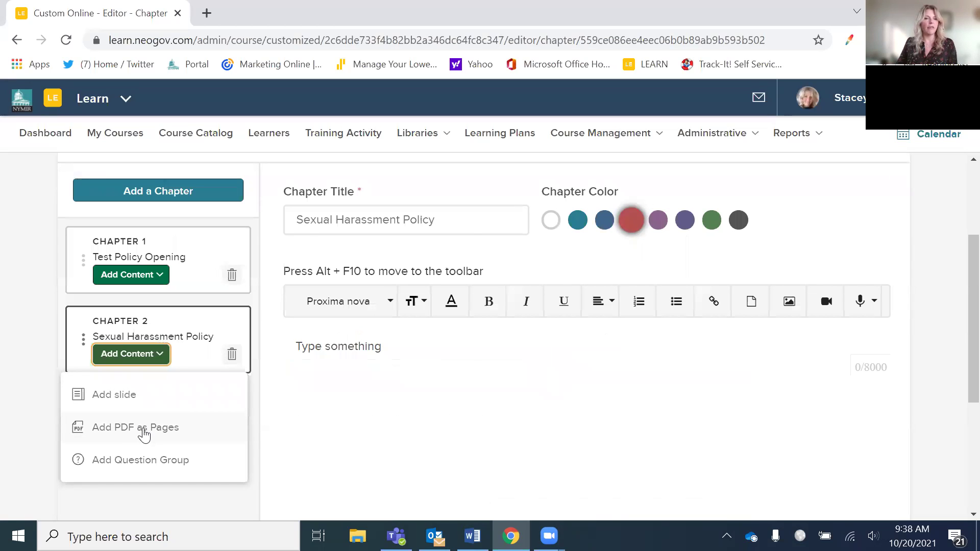
pyautogui.click(144, 433)
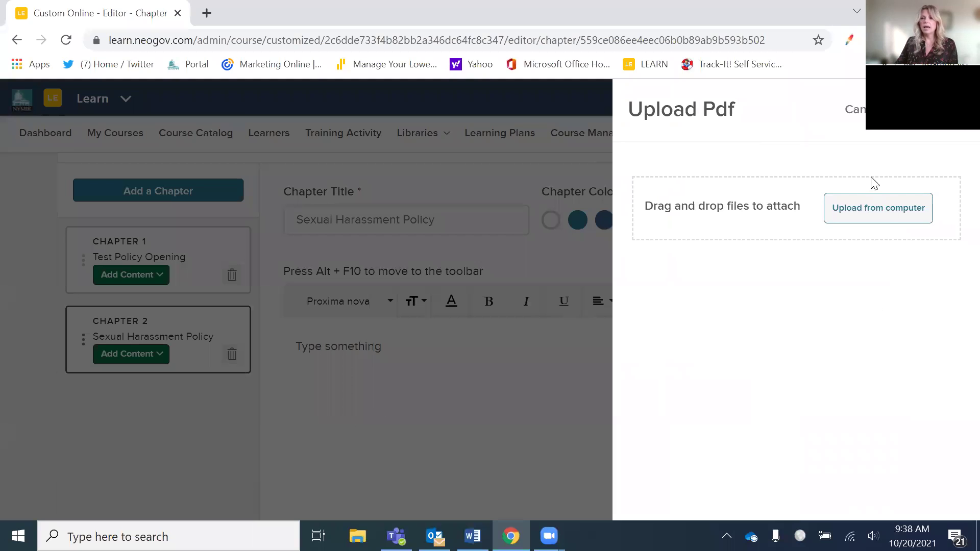
pyautogui.click(852, 212)
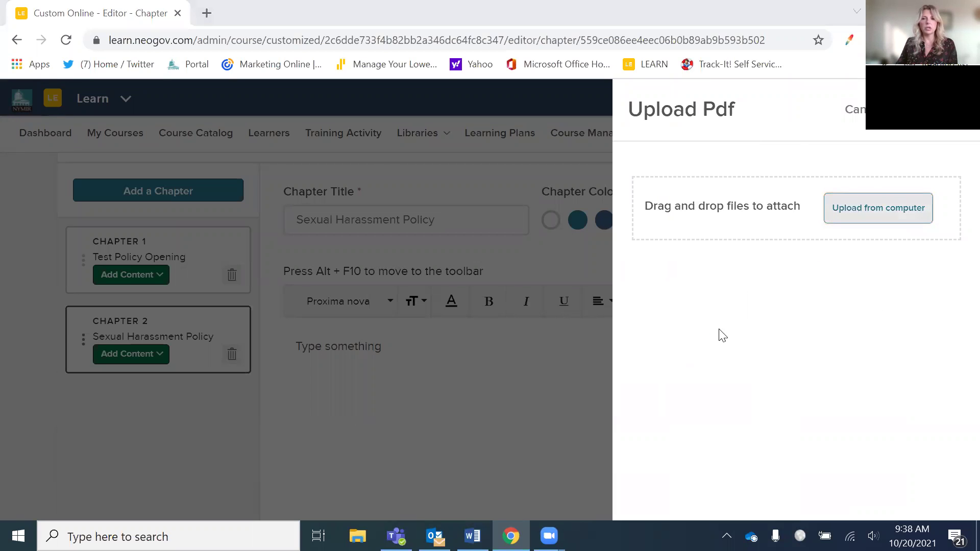
pyautogui.click(854, 212)
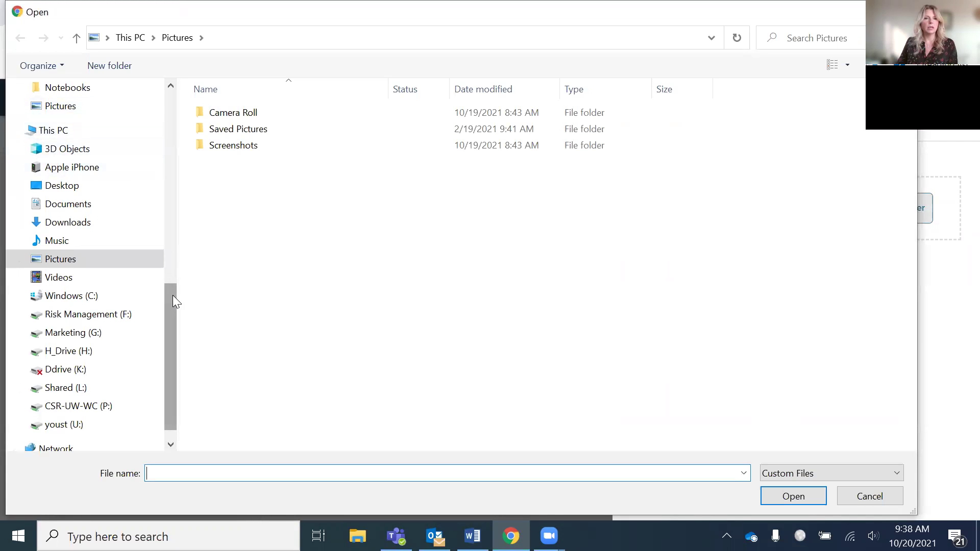
pyautogui.moveTo(173, 300); pyautogui.dragTo(173, 271)
pyautogui.scroll(10, 158, 102)
pyautogui.click(98, 119)
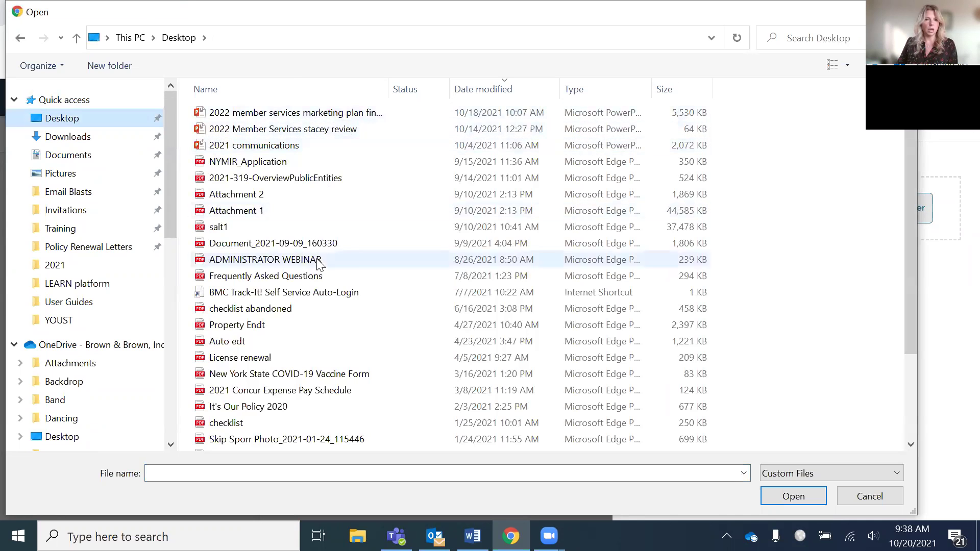
pyautogui.click(233, 227)
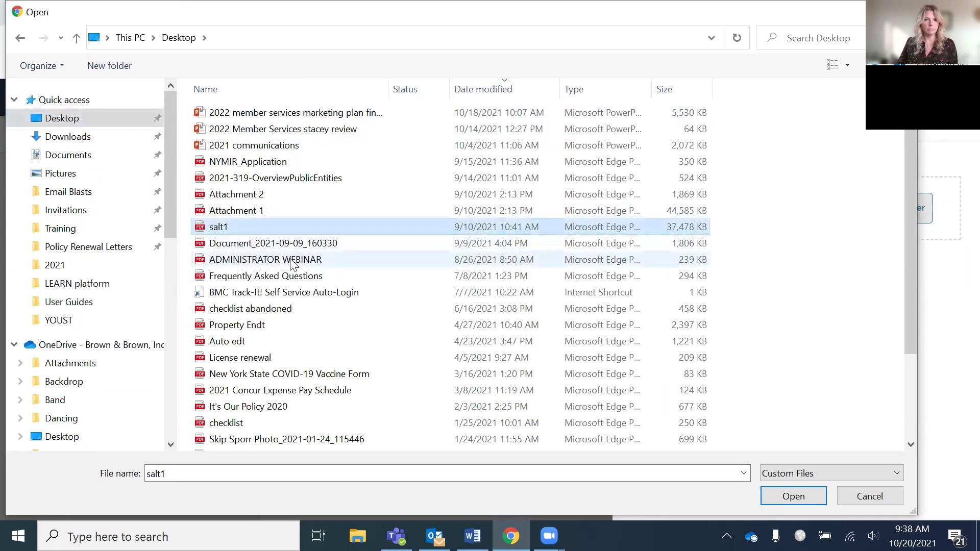
pyautogui.click(295, 276)
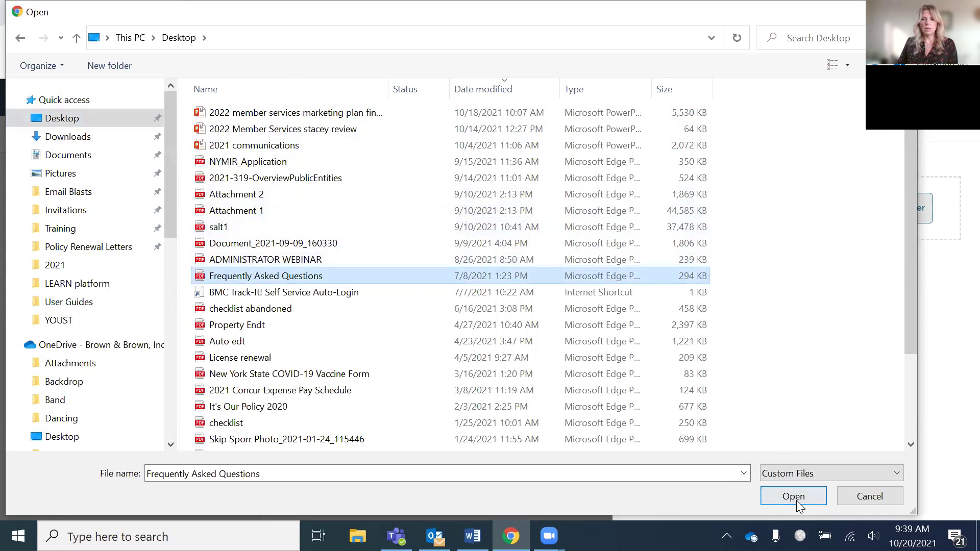
pyautogui.click(794, 498)
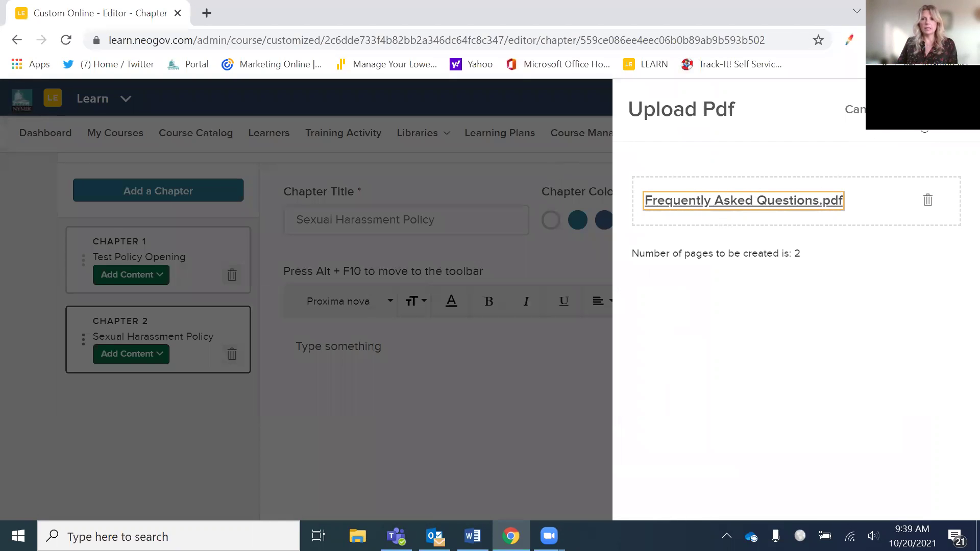
pyautogui.click(918, 109)
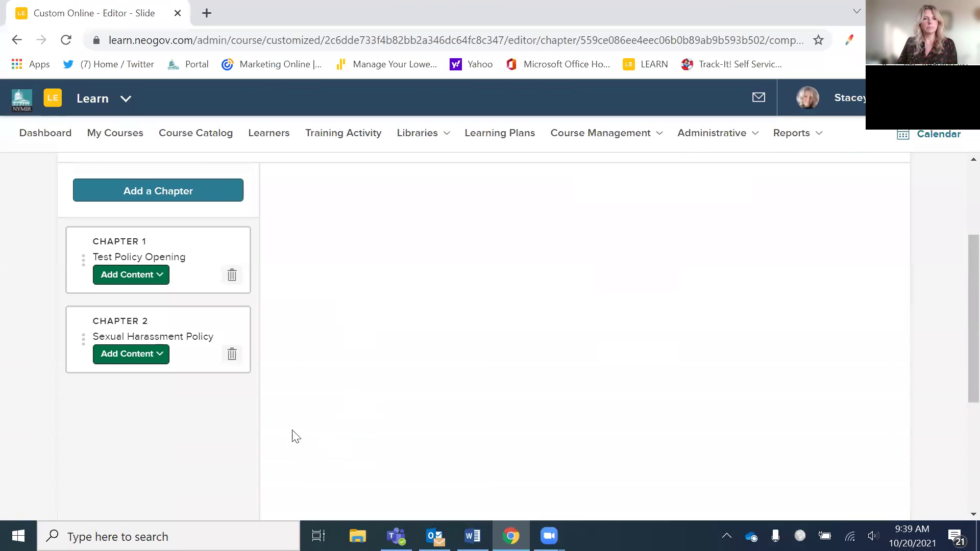
# - Review the imported FAQ pages, then show Chapter 2's Add slide, Add PDF as Pages and Add Question Group choices
pyautogui.scroll(-5, 542, 408)
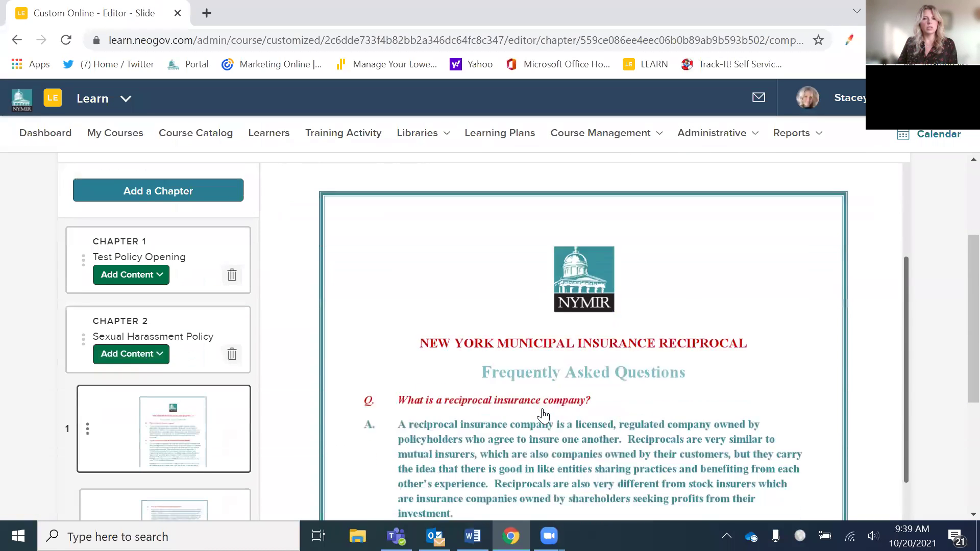
pyautogui.scroll(3, 542, 416)
pyautogui.scroll(-3, 449, 361)
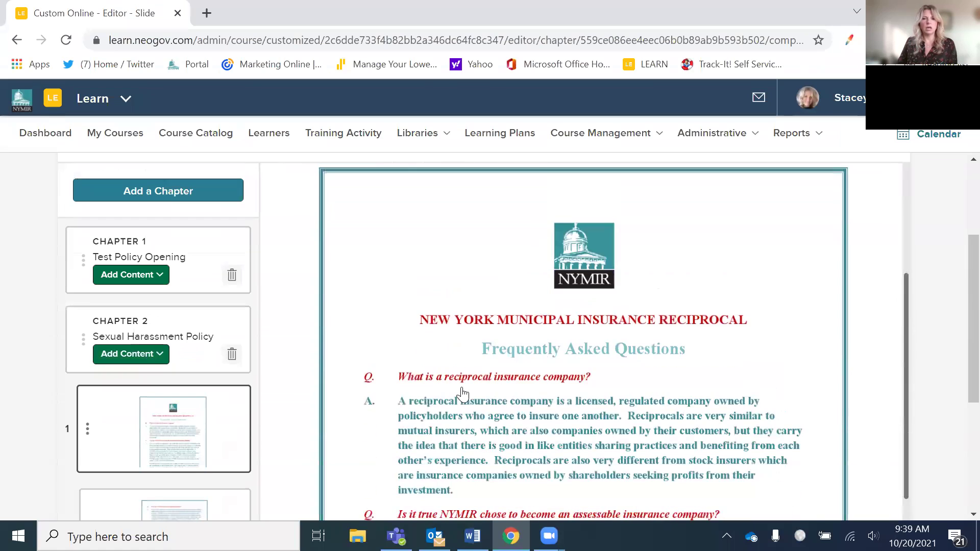
pyautogui.scroll(-3, 464, 391)
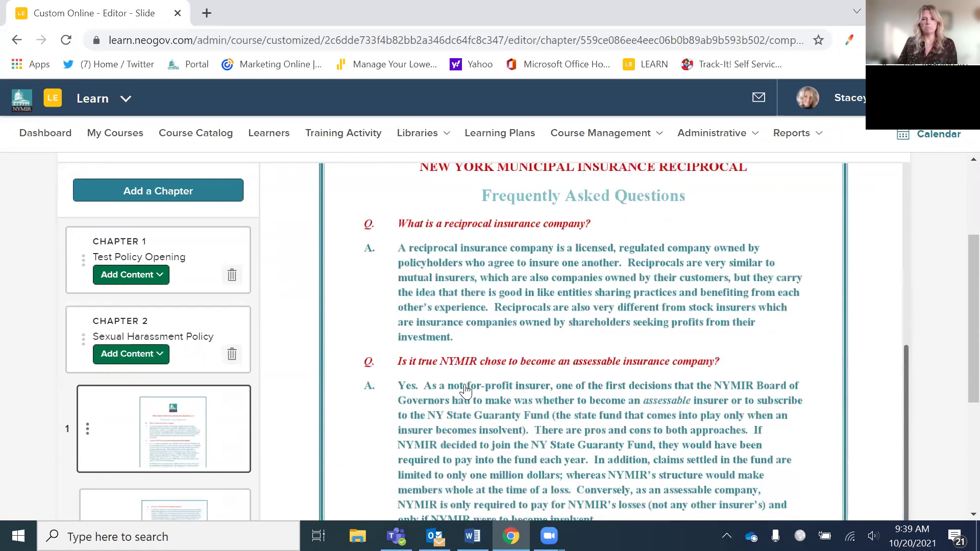
pyautogui.scroll(-4, 464, 391)
pyautogui.scroll(1, 276, 459)
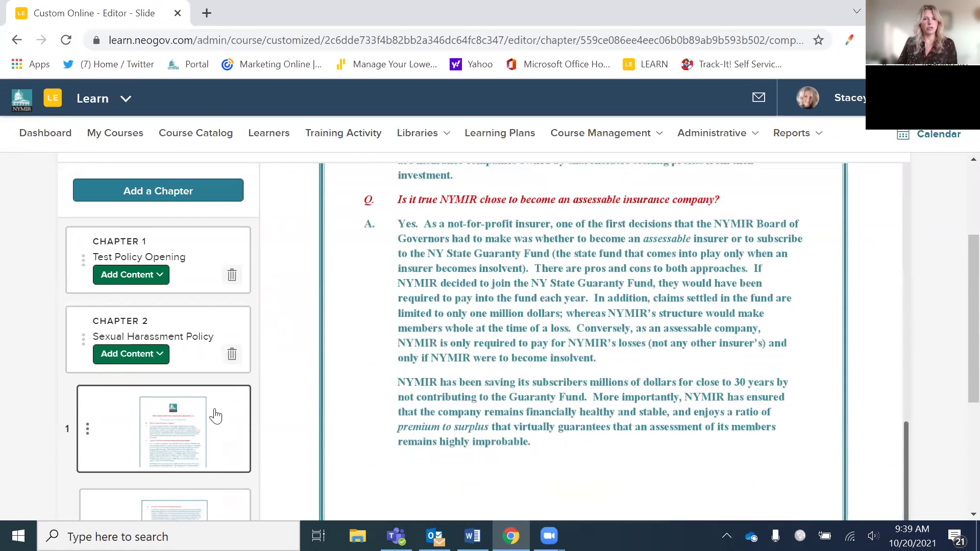
pyautogui.scroll(-3, 214, 416)
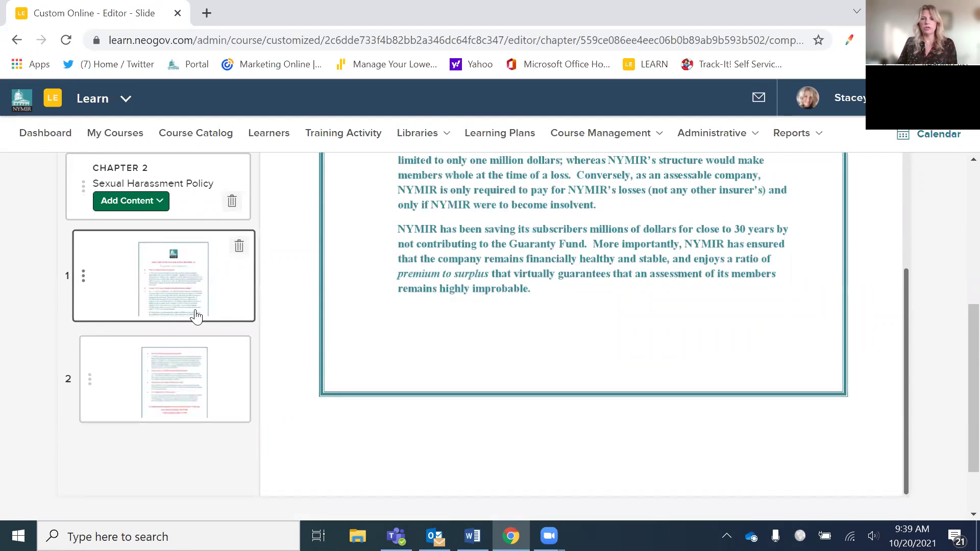
pyautogui.click(158, 204)
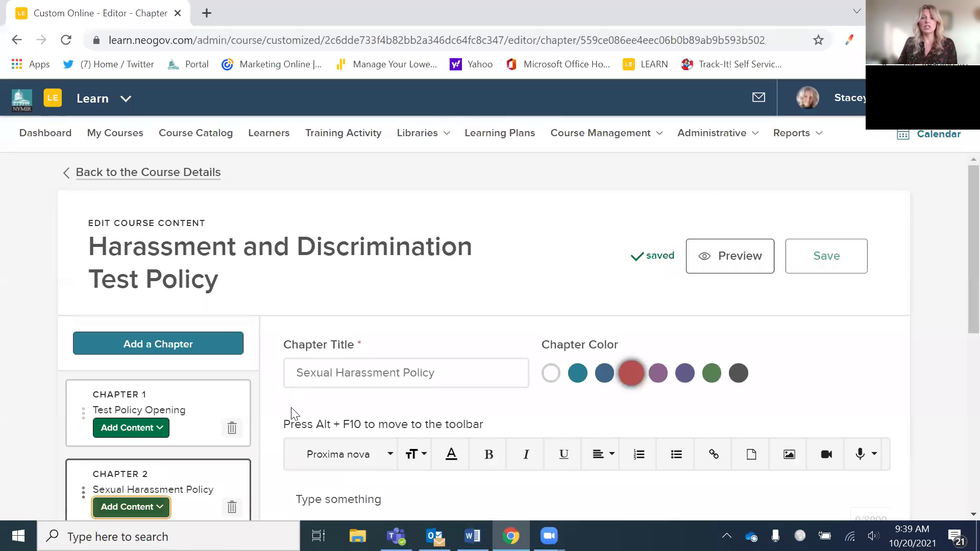
pyautogui.scroll(-3, 279, 388)
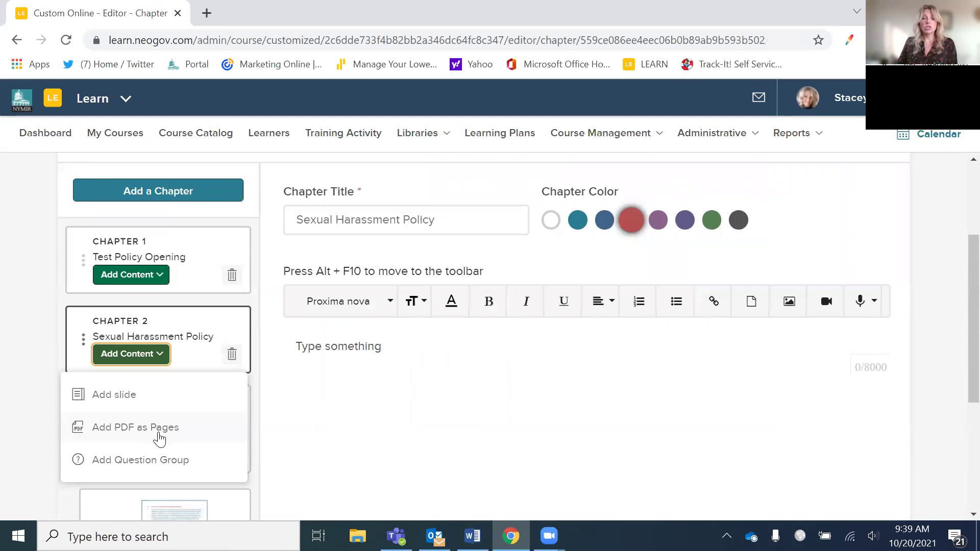
# - Add a question group to Chapter 2 and open a blank Add Your Question form for it
pyautogui.click(157, 461)
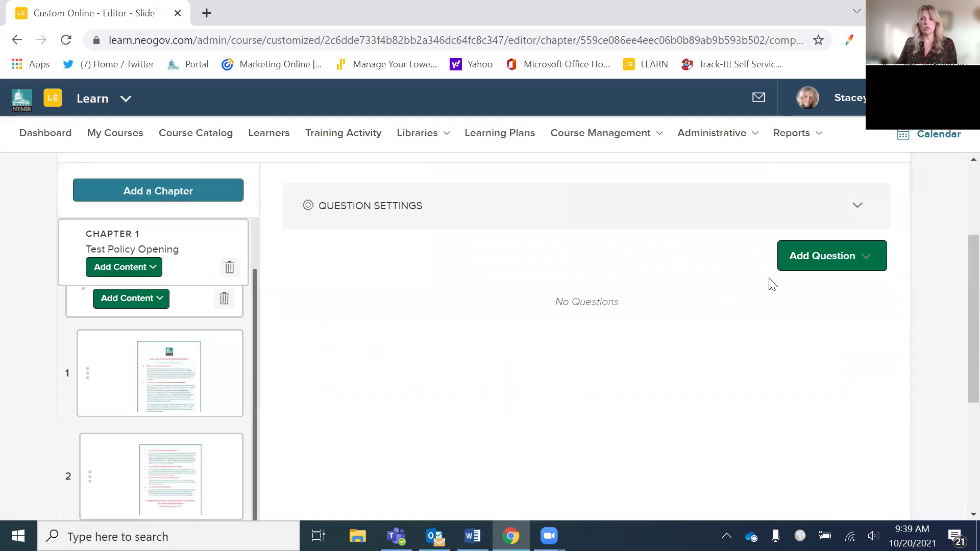
pyautogui.click(820, 263)
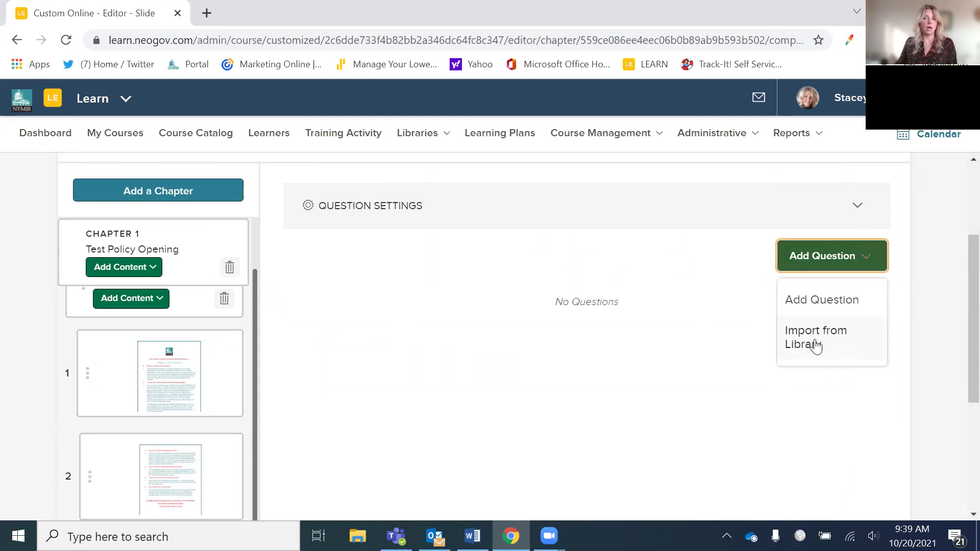
pyautogui.click(802, 306)
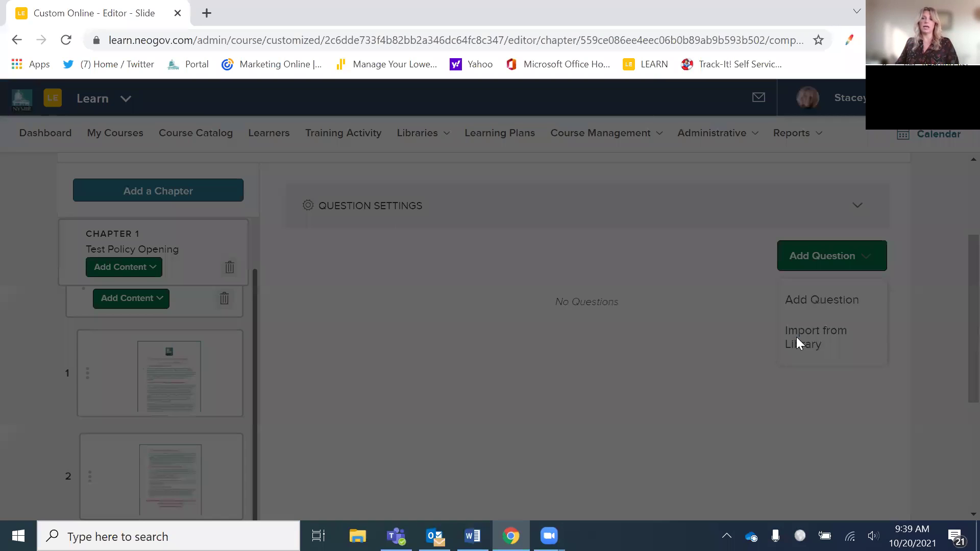
pyautogui.click(682, 208)
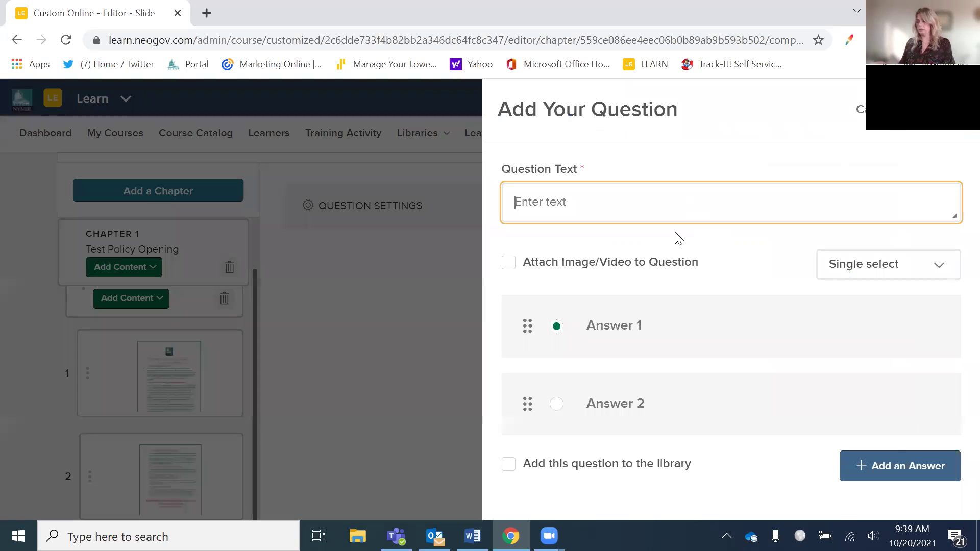
# - Write the single-select question 'Have you read and understood the policy?' with answers Yes and No
pyautogui.write('Have you read and understood the policy')
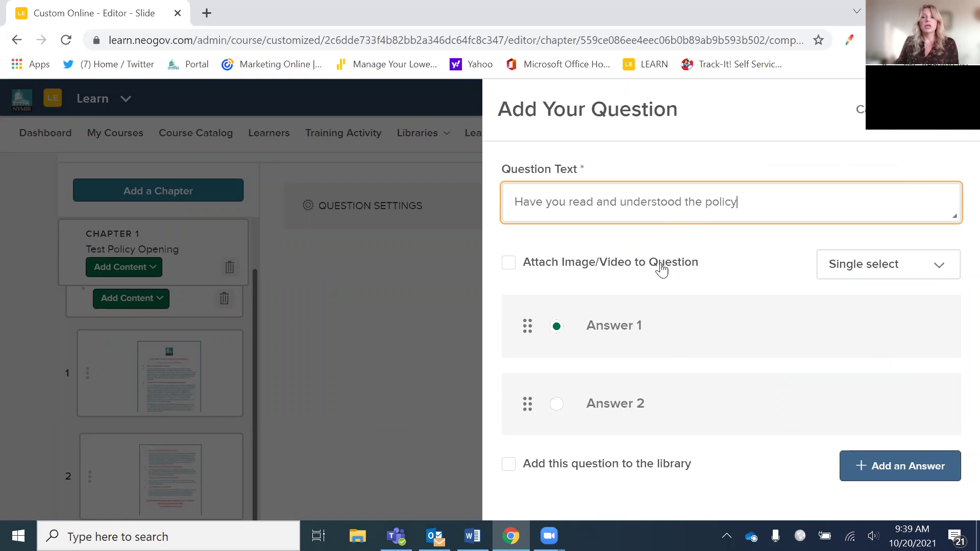
pyautogui.click(942, 273)
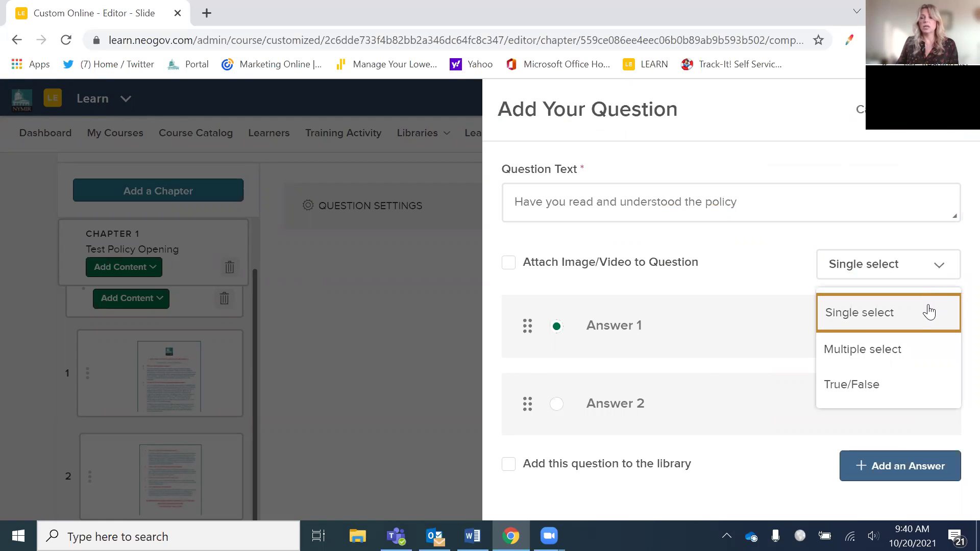
pyautogui.click(892, 317)
pyautogui.click(643, 329)
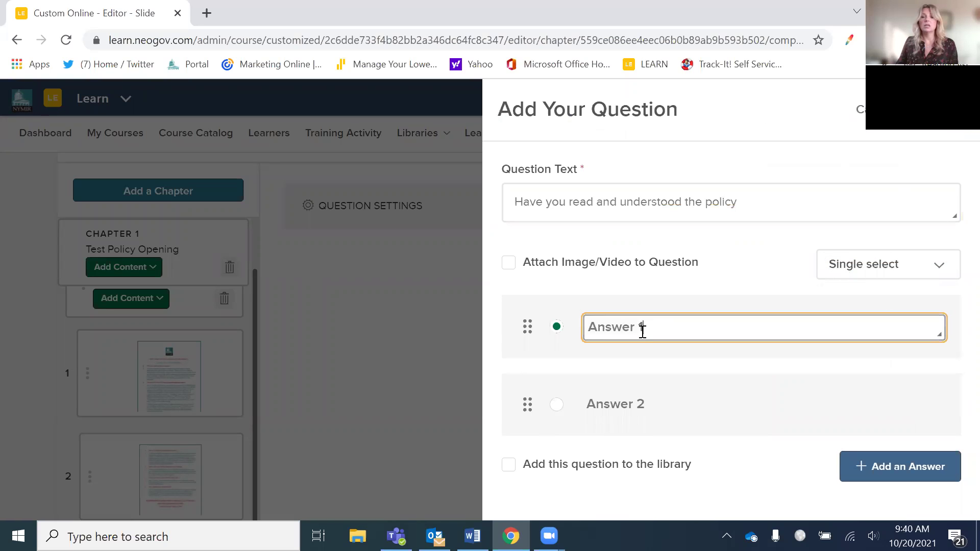
pyautogui.tripleClick(611, 328)
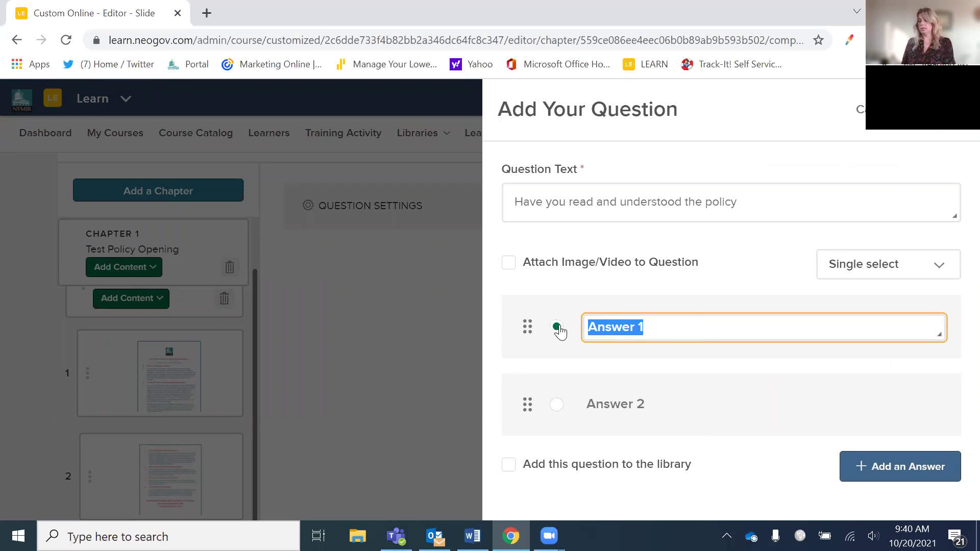
pyautogui.write('Yes')
pyautogui.click(604, 405)
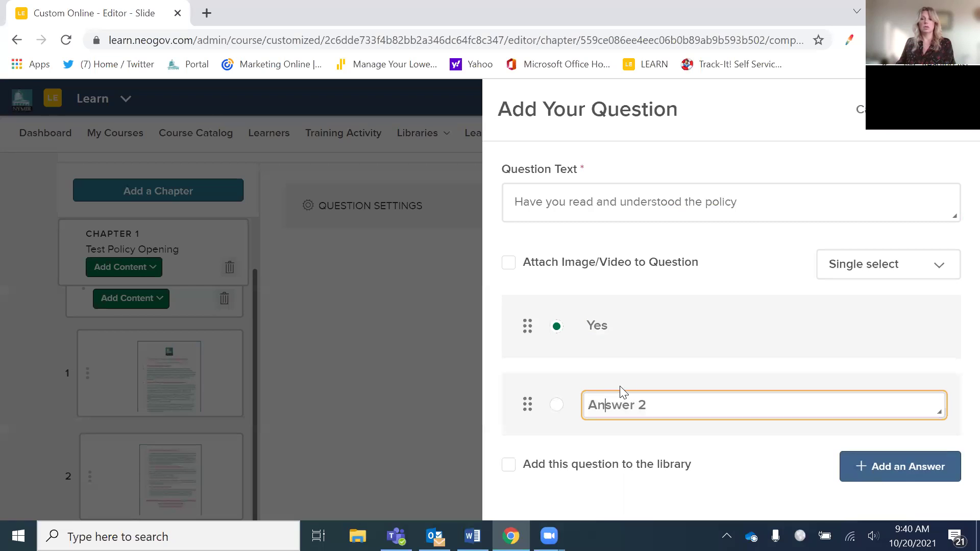
pyautogui.click(656, 406)
pyautogui.moveTo(656, 406); pyautogui.dragTo(577, 416)
pyautogui.write('no')
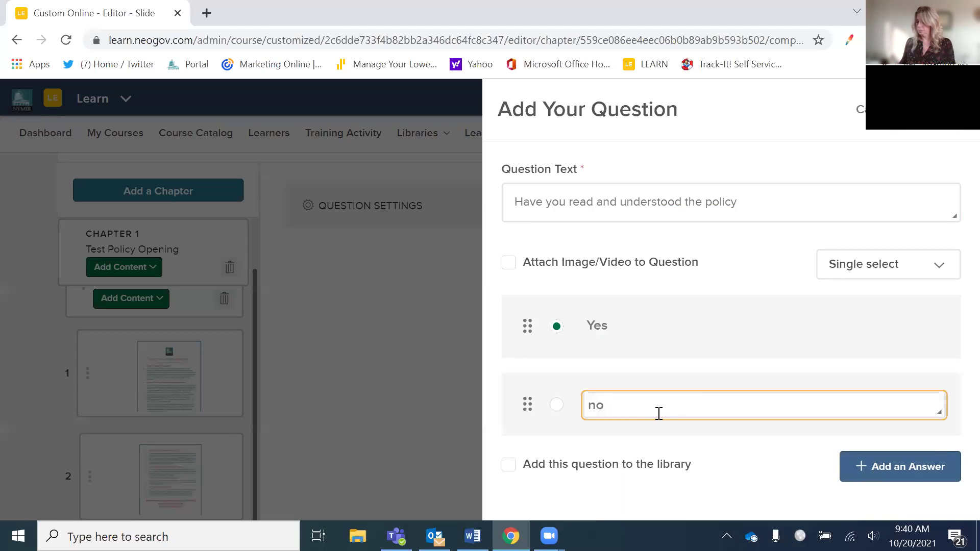
pyautogui.write('No')
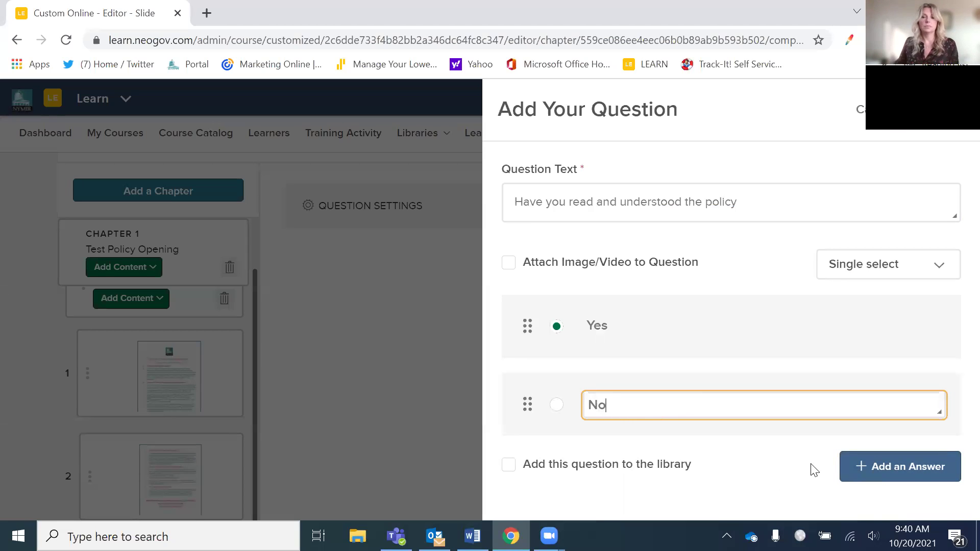
# - Finish the question text, also save it to the library, move No above Yes, and save
pyautogui.click(752, 201)
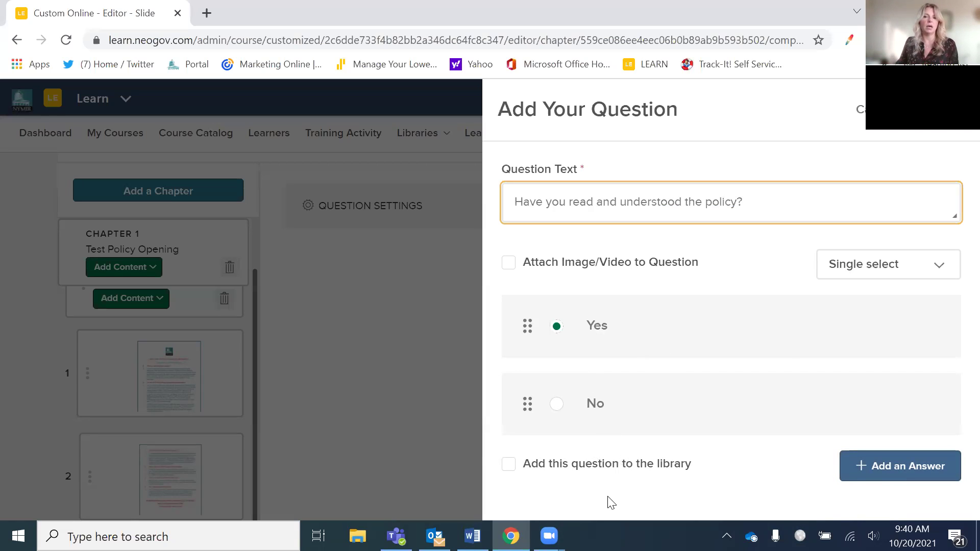
pyautogui.click(508, 464)
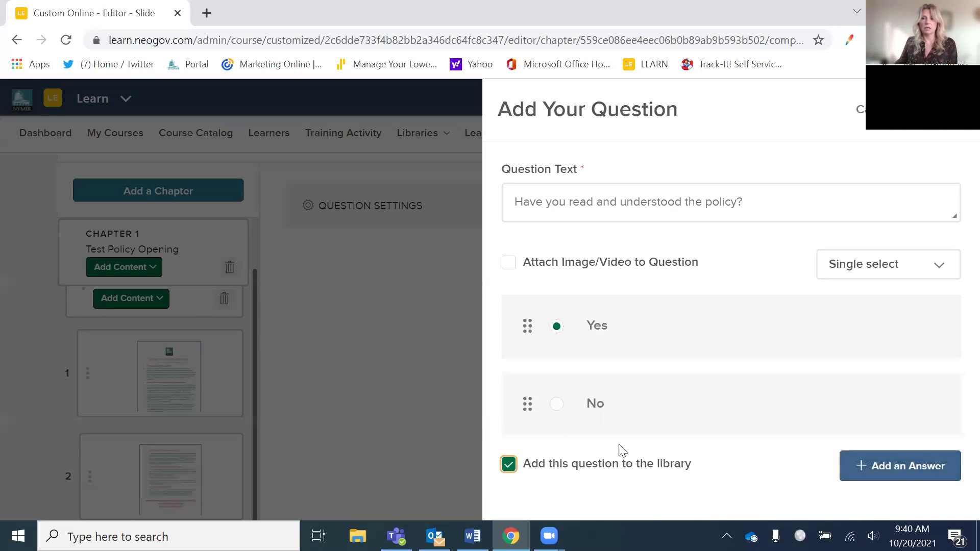
pyautogui.moveTo(526, 406); pyautogui.dragTo(500, 369)
pyautogui.click(918, 108)
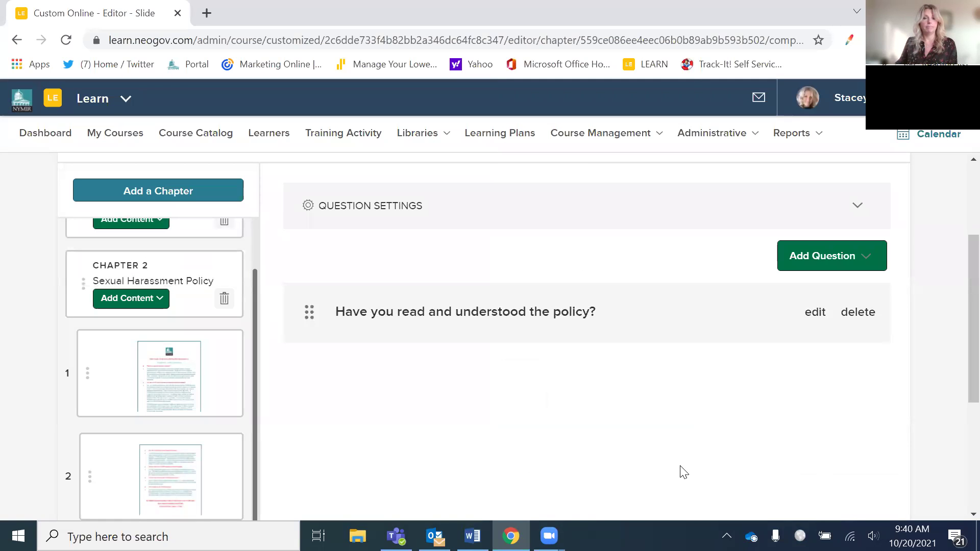
# - Preview the question slide, then go back to the course details
pyautogui.scroll(-1, 750, 428)
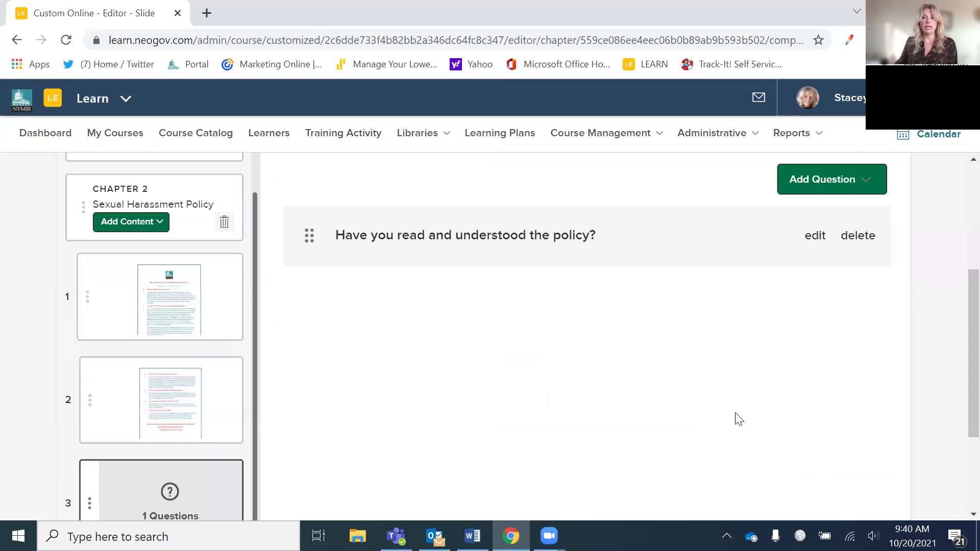
pyautogui.scroll(3, 734, 414)
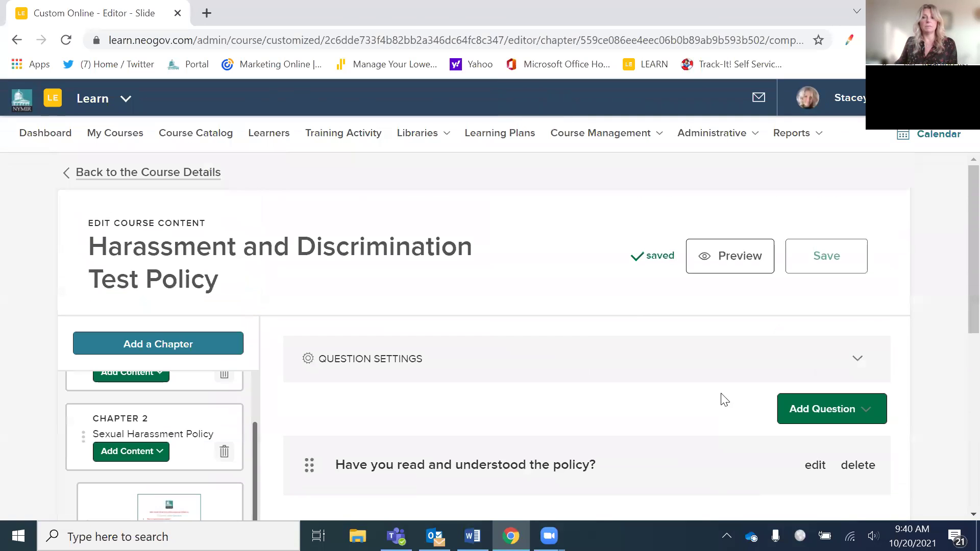
pyautogui.click(738, 263)
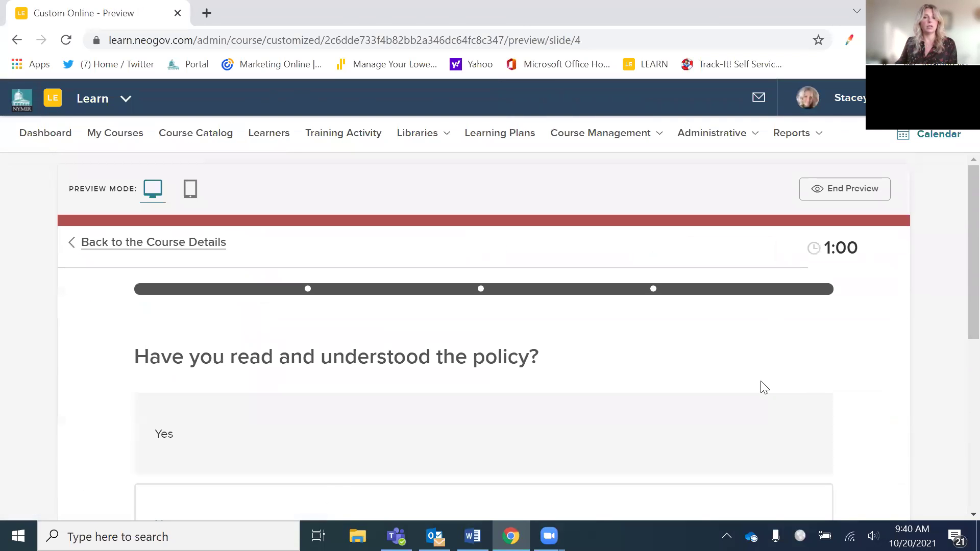
pyautogui.scroll(-1, 786, 362)
pyautogui.scroll(-2, 784, 359)
pyautogui.scroll(3, 783, 357)
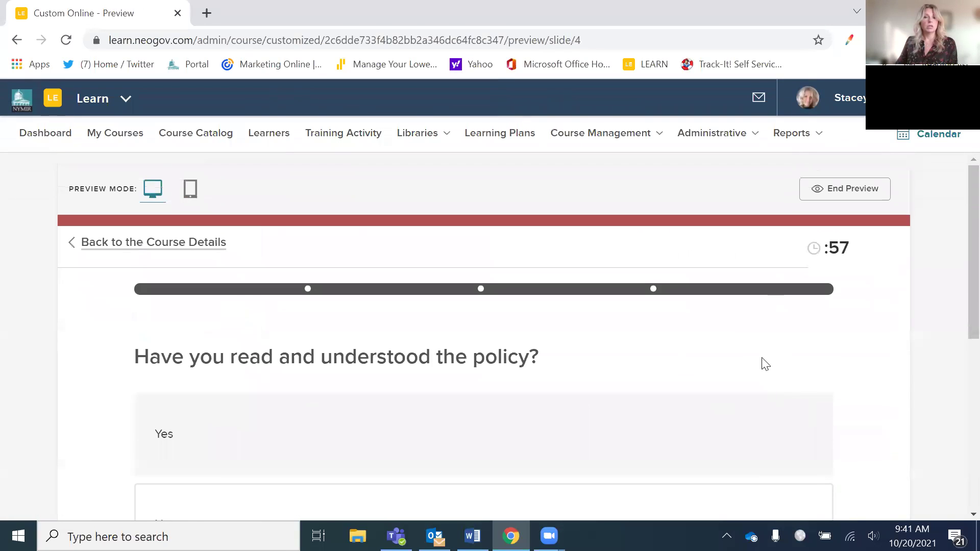
pyautogui.click(191, 249)
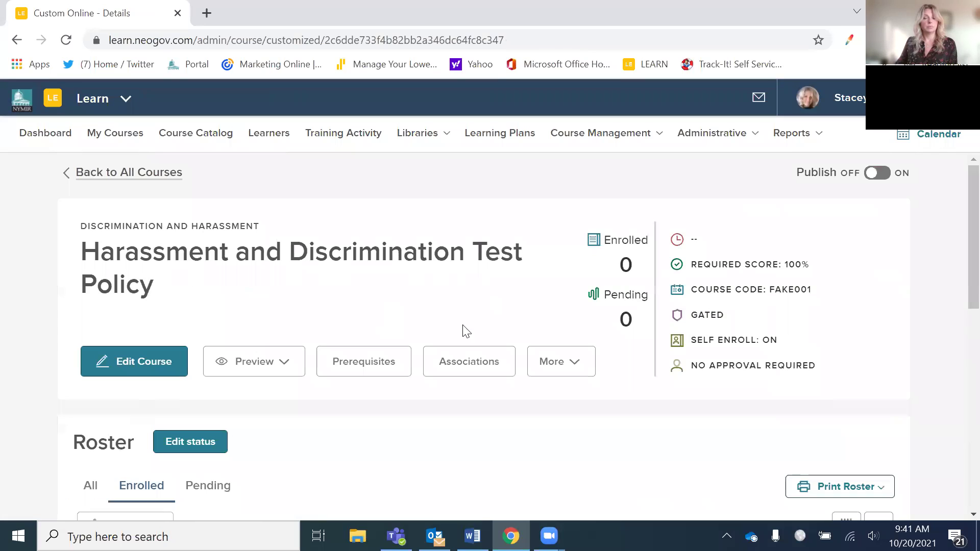
# - Start a preview of the course content from the Preview options
pyautogui.scroll(-3, 449, 342)
pyautogui.click(300, 222)
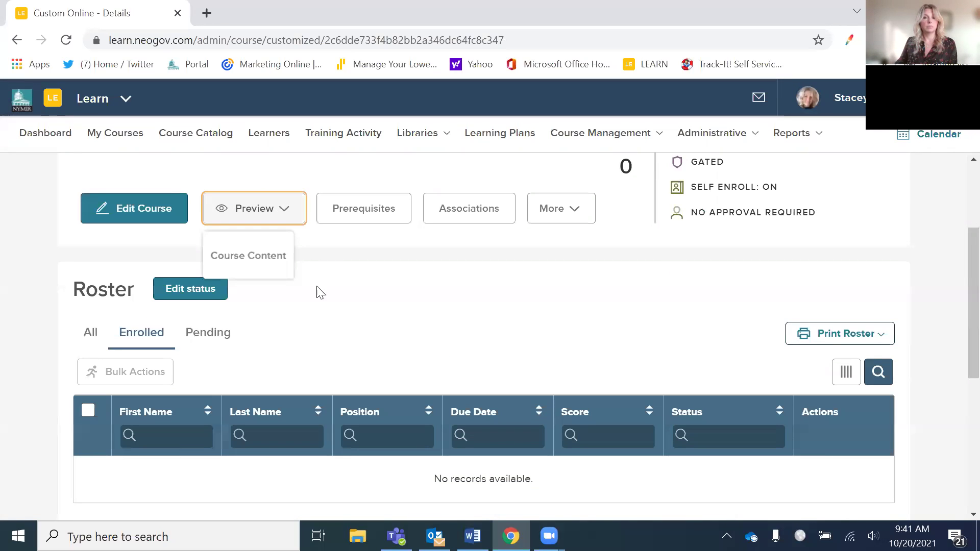
pyautogui.click(274, 268)
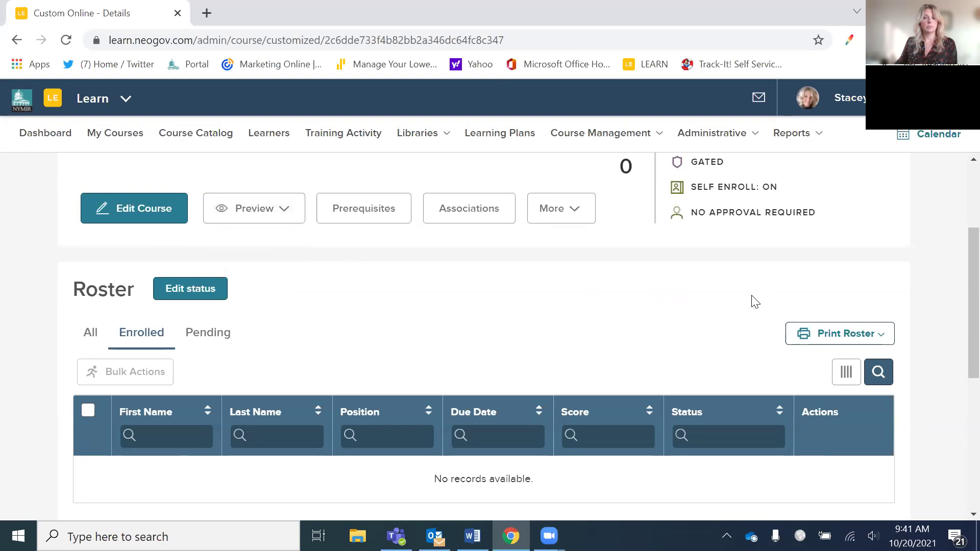
pyautogui.scroll(-3, 592, 293)
pyautogui.scroll(5, 591, 293)
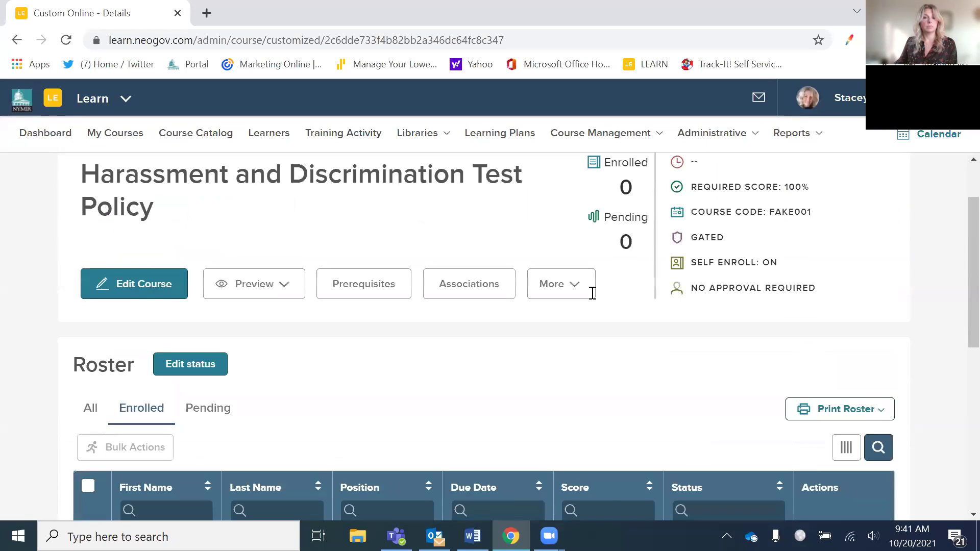
pyautogui.scroll(2, 525, 313)
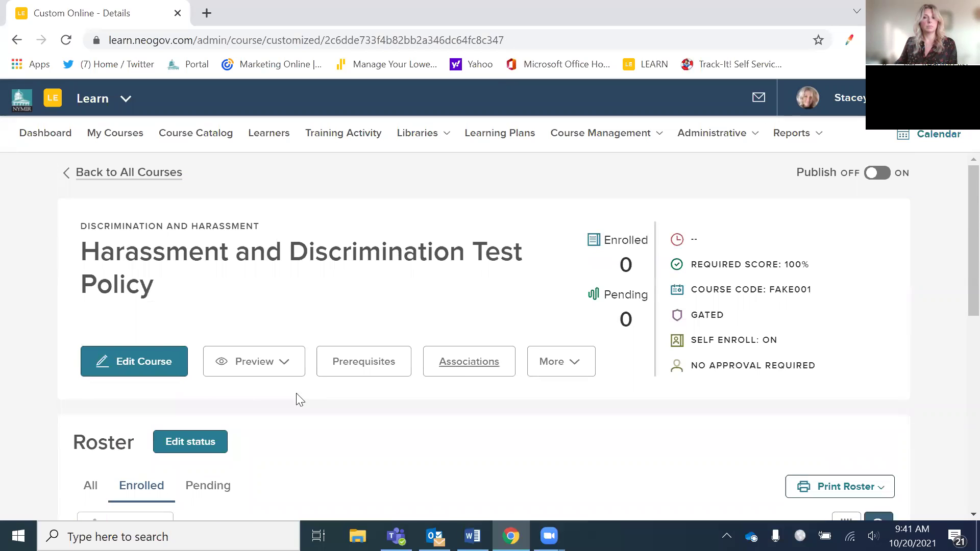
pyautogui.click(258, 365)
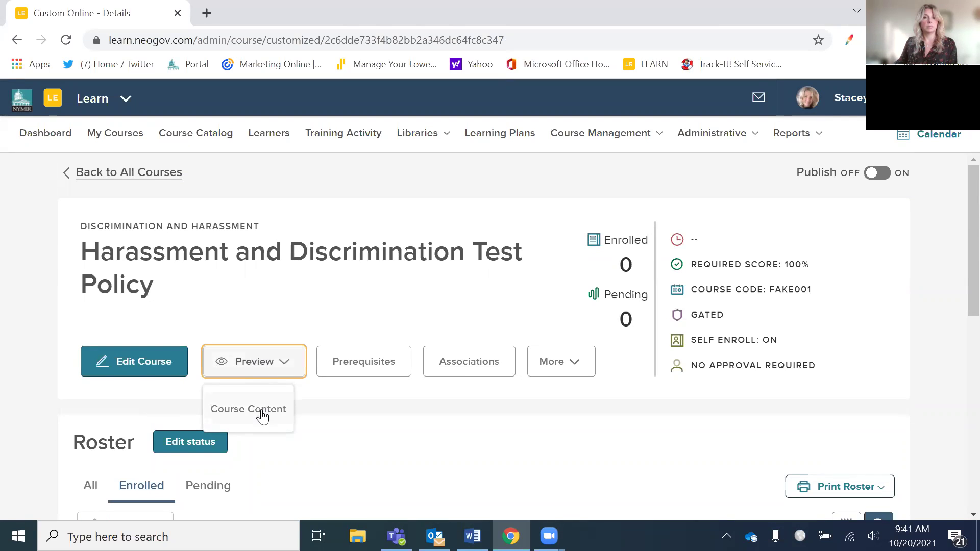
pyautogui.click(262, 415)
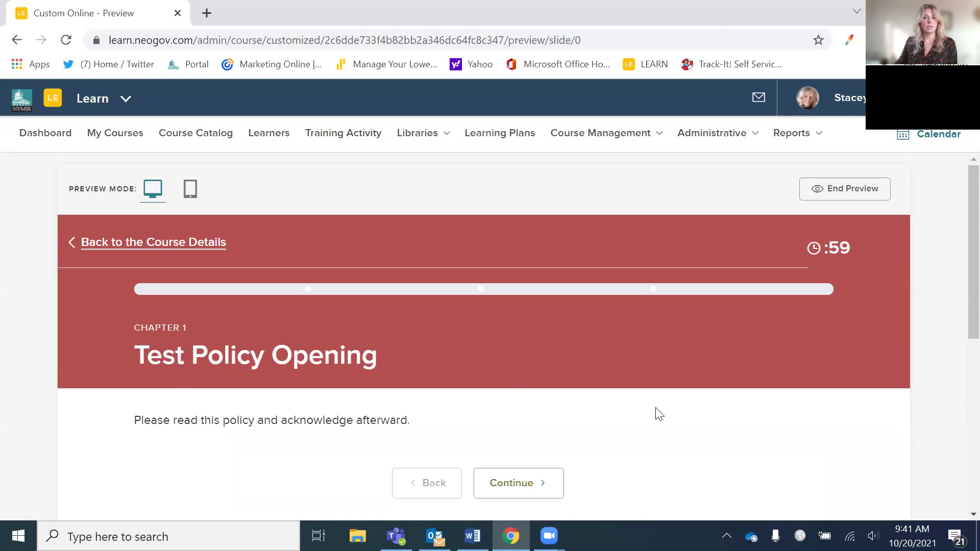
# - Advance from Chapter 1 to Chapter 2 Sexual Harassment Policy and the Frequently Asked Questions slide
pyautogui.scroll(-2, 669, 427)
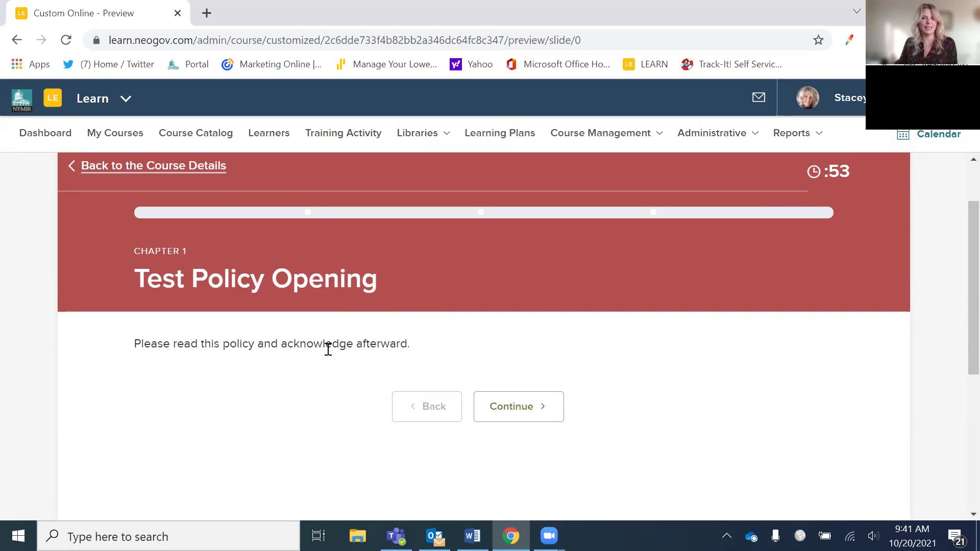
pyautogui.click(510, 412)
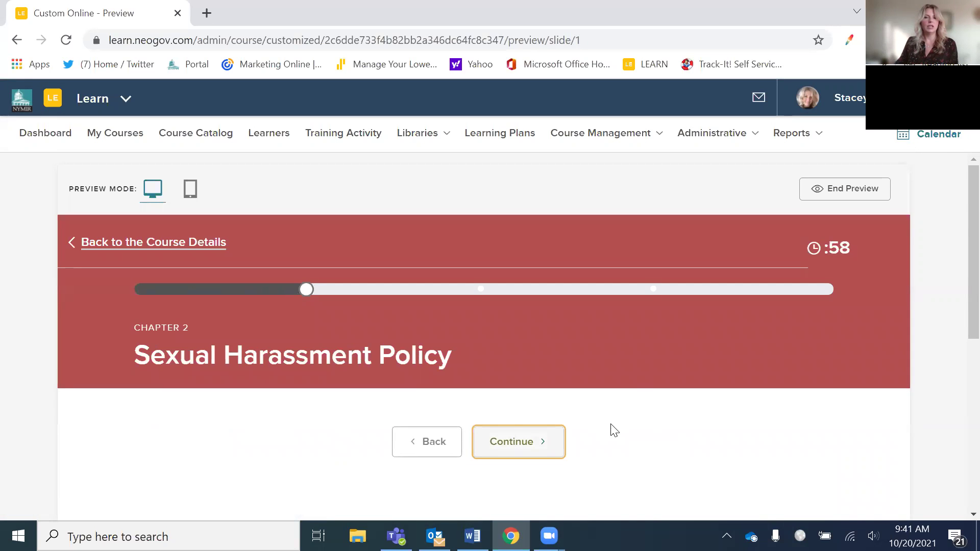
pyautogui.scroll(-4, 610, 429)
pyautogui.scroll(2, 590, 421)
pyautogui.scroll(2, 592, 422)
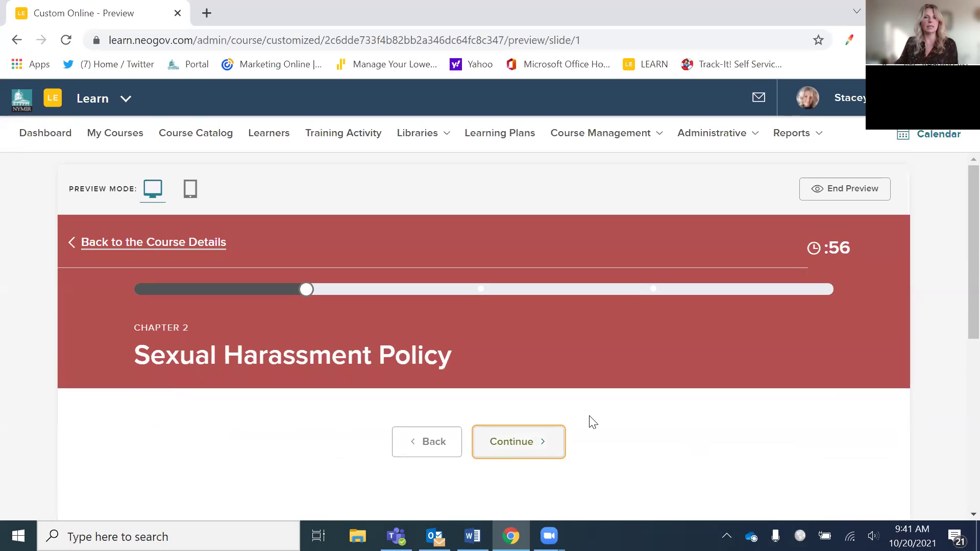
pyautogui.scroll(-5, 579, 412)
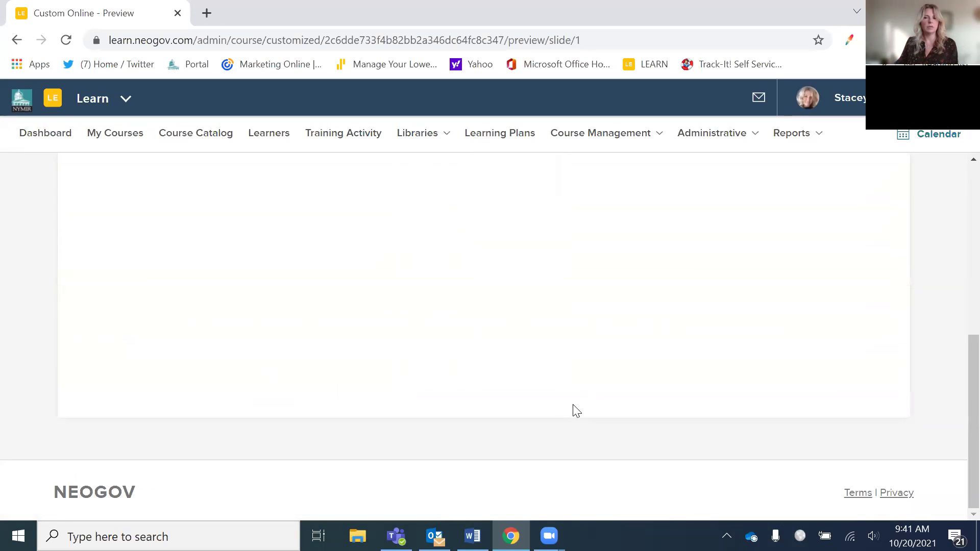
pyautogui.scroll(5, 573, 408)
pyautogui.click(524, 387)
pyautogui.scroll(-4, 586, 394)
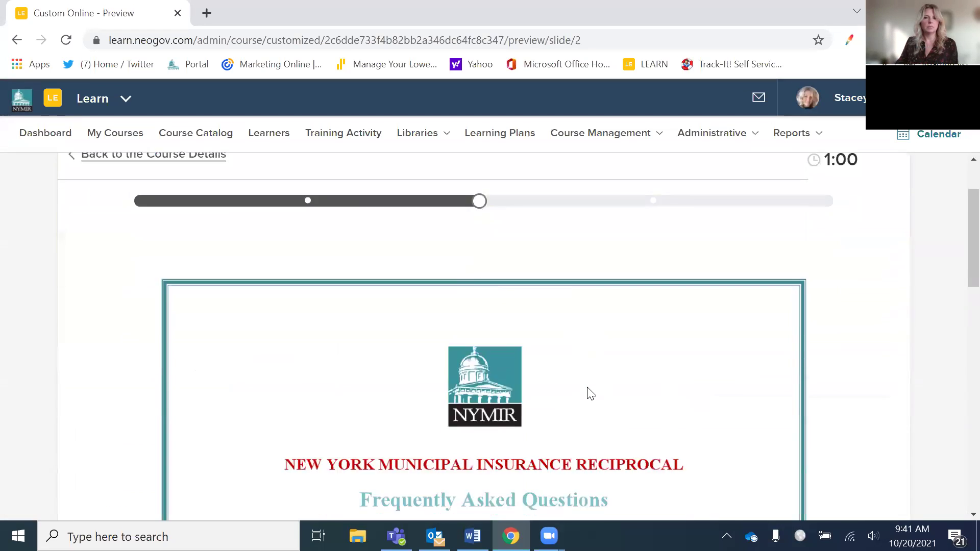
pyautogui.scroll(4, 562, 367)
pyautogui.scroll(-10, 556, 368)
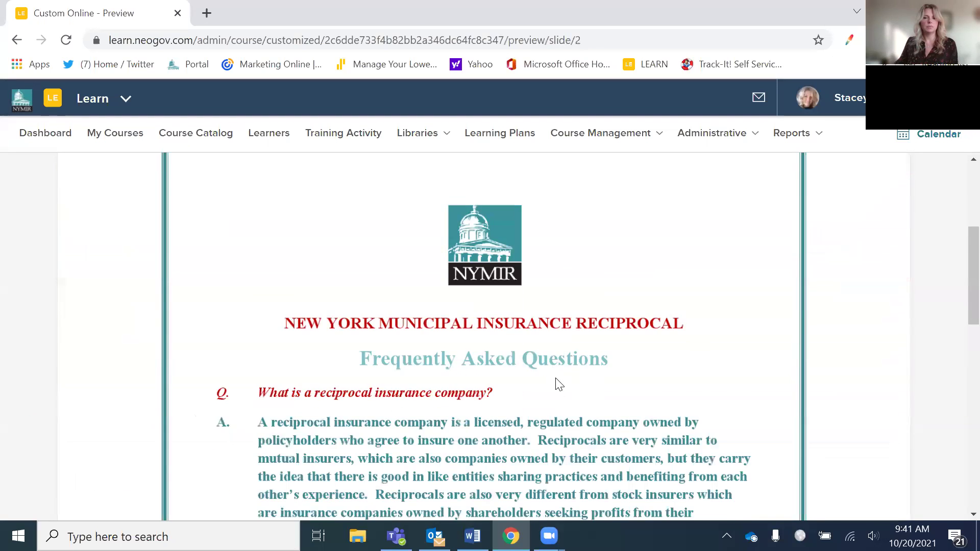
pyautogui.scroll(-2, 559, 403)
# - Continue past the second FAQ slide to the policy question, then end the preview
pyautogui.click(531, 385)
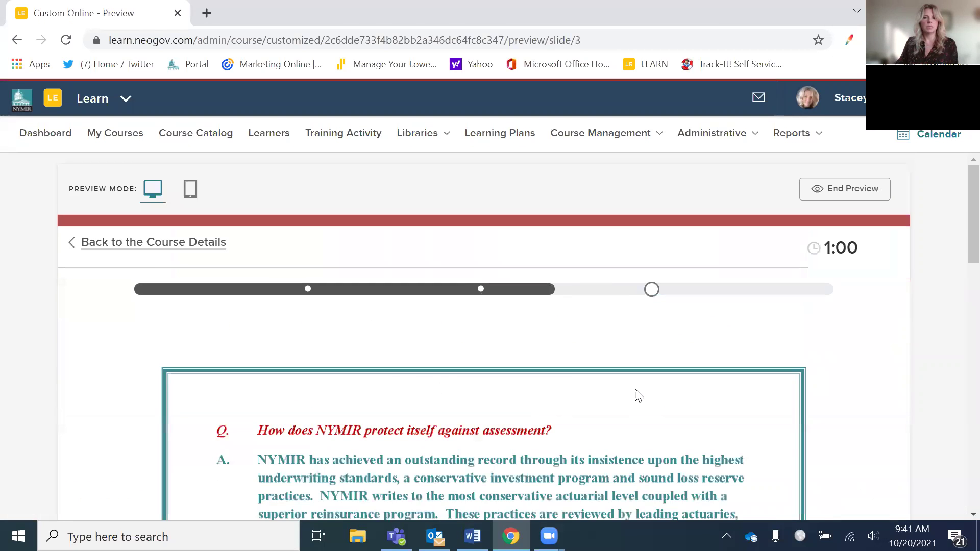
pyautogui.scroll(-6, 636, 393)
pyautogui.scroll(-8, 633, 390)
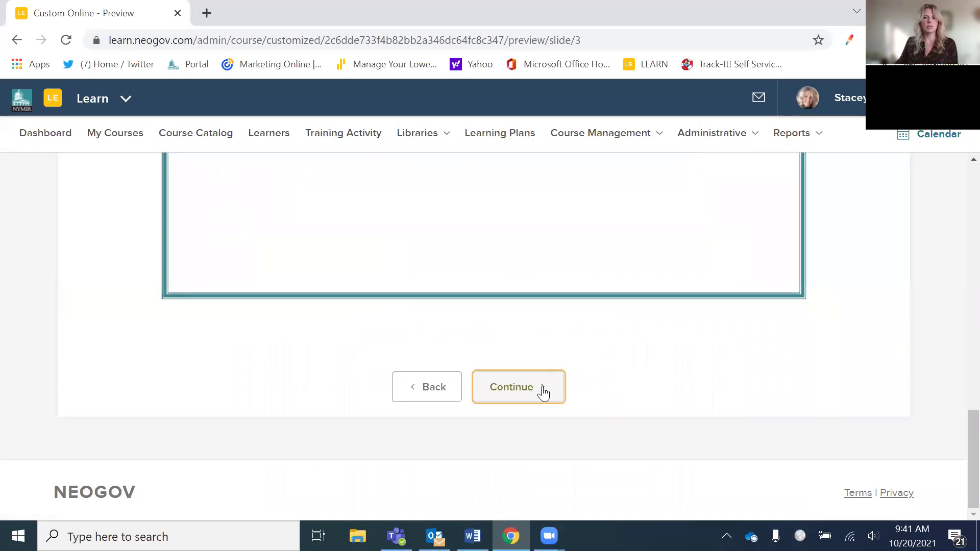
pyautogui.click(543, 391)
pyautogui.scroll(-3, 663, 339)
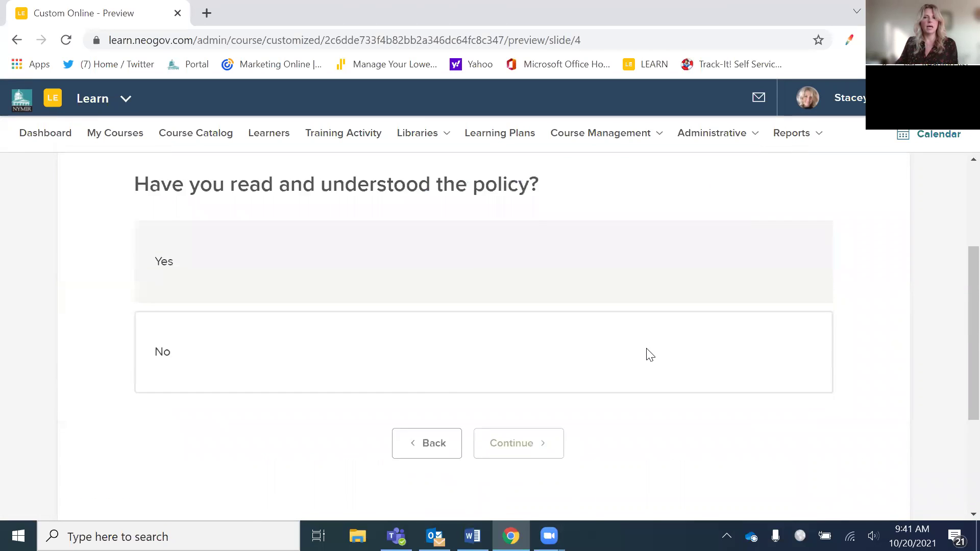
pyautogui.scroll(2, 645, 352)
pyautogui.scroll(-4, 636, 402)
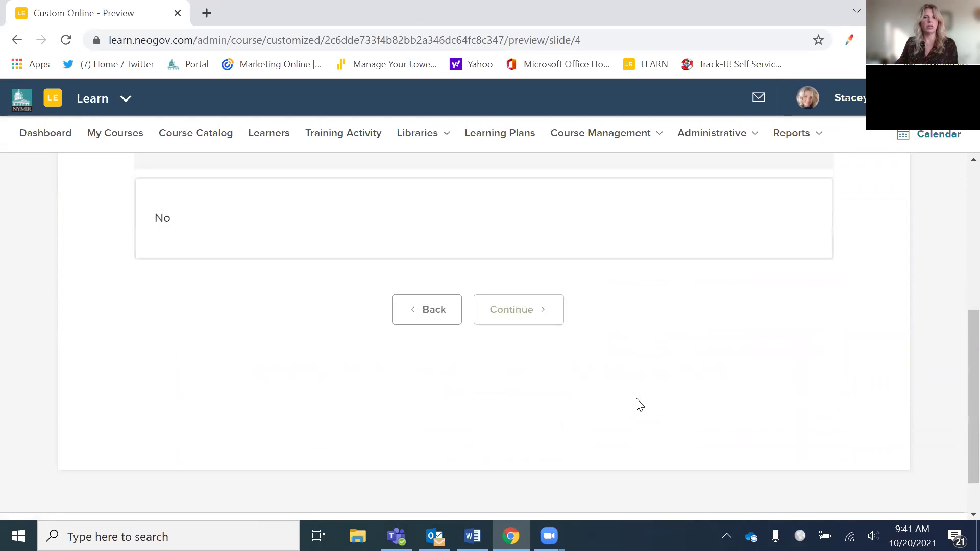
pyautogui.scroll(5, 633, 398)
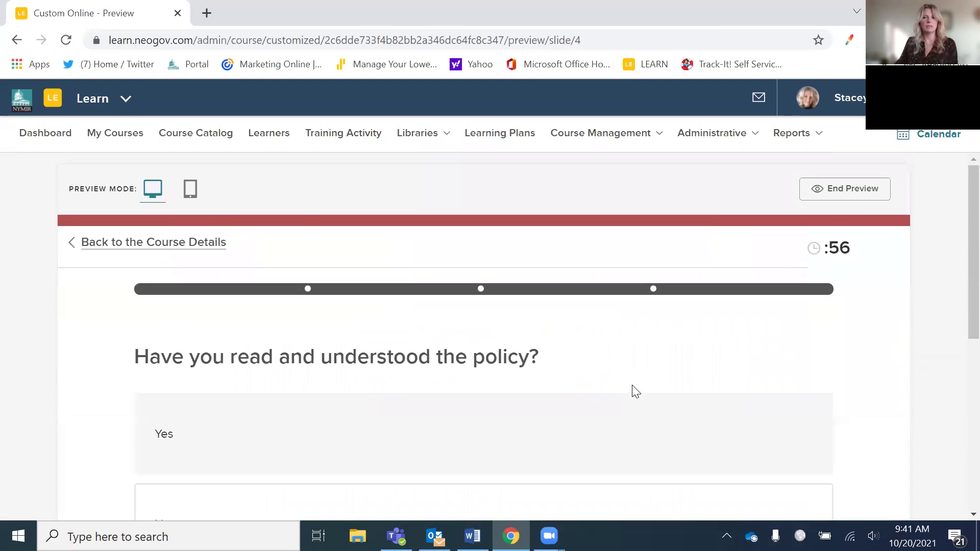
pyautogui.click(836, 204)
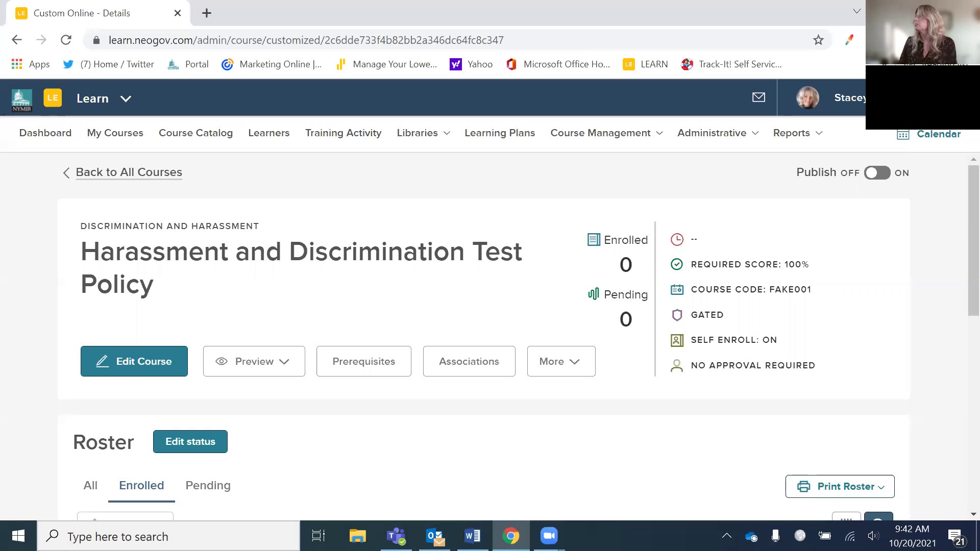
pyautogui.hotkey('alt', 'Tab')
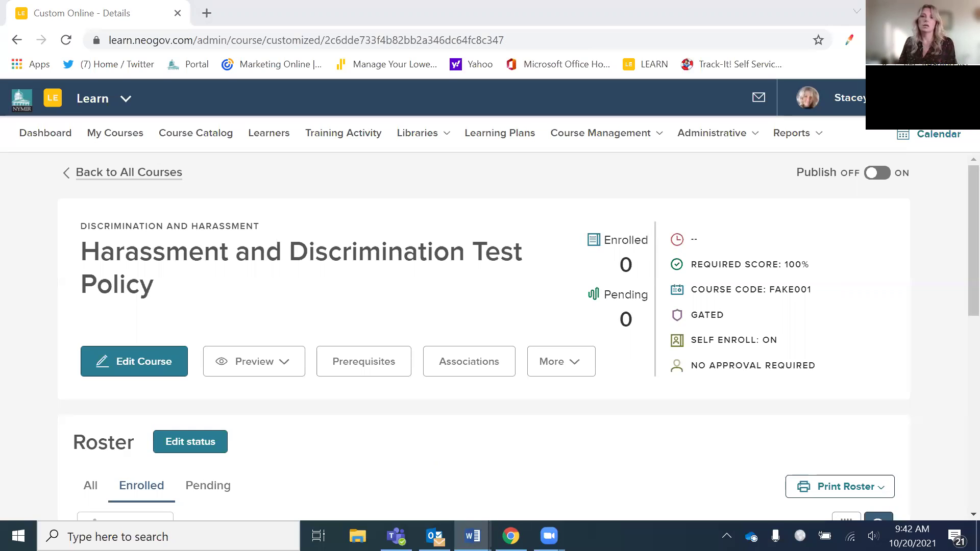
# - In the blank Word document, type the first contact's e-mail address and enlarge it to size 28
pyautogui.hotkey('alt', 'Tab')
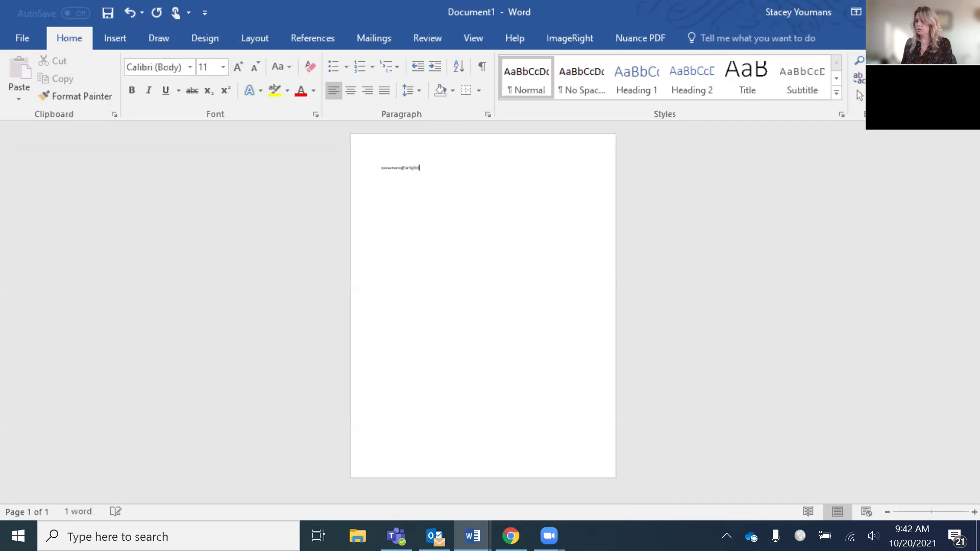
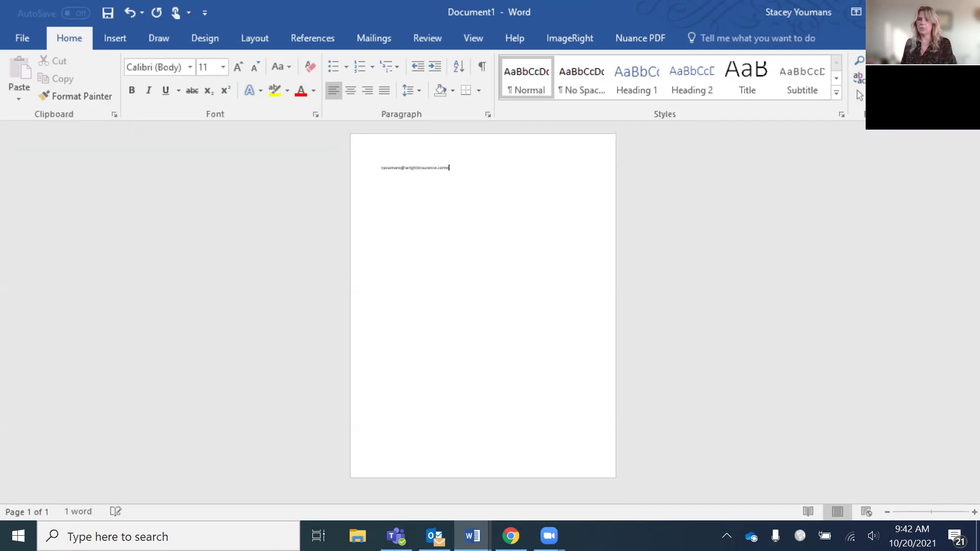
pyautogui.moveTo(423, 168); pyautogui.dragTo(351, 166)
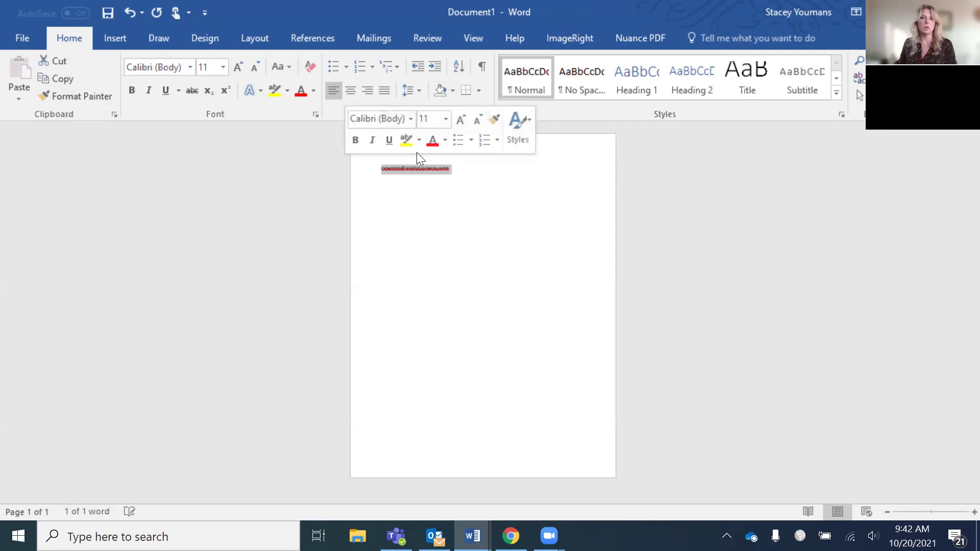
pyautogui.click(446, 125)
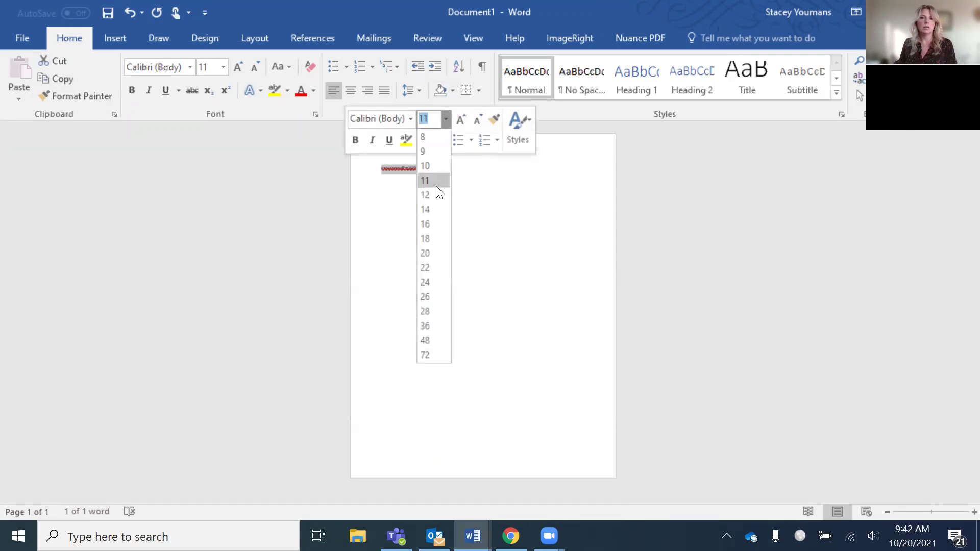
pyautogui.click(421, 312)
pyautogui.click(539, 291)
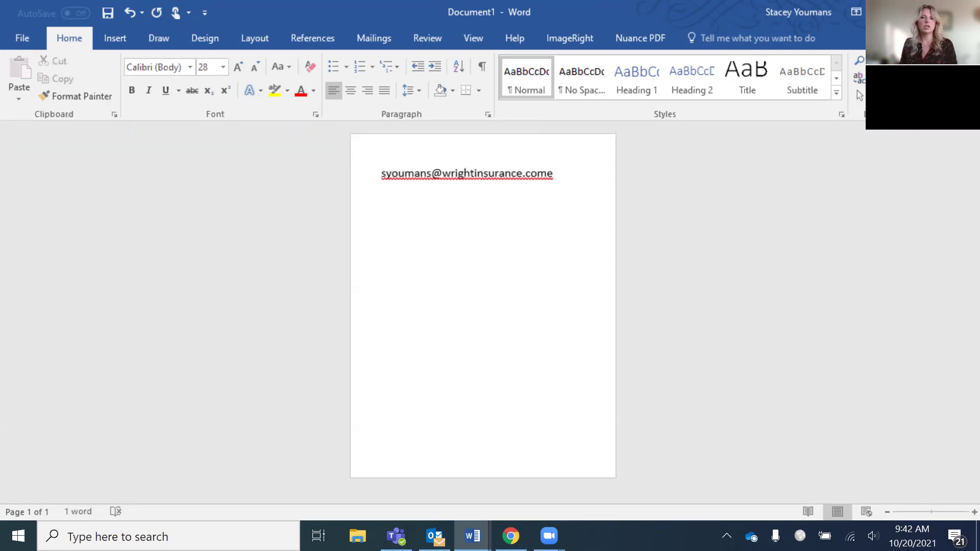
# - Add the second contact's e-mail address on a new line so it becomes a hyperlink, then close Word
pyautogui.click(577, 173)
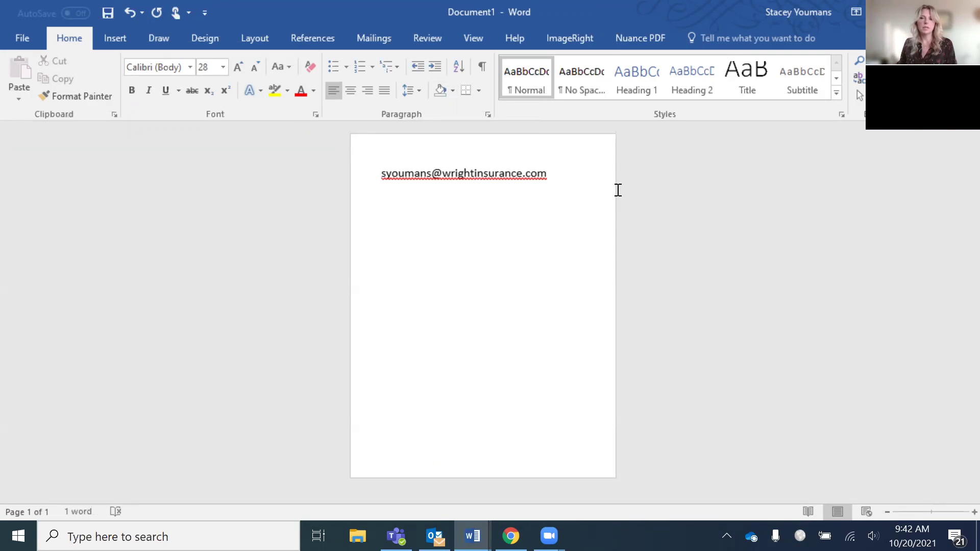
pyautogui.press('Return')
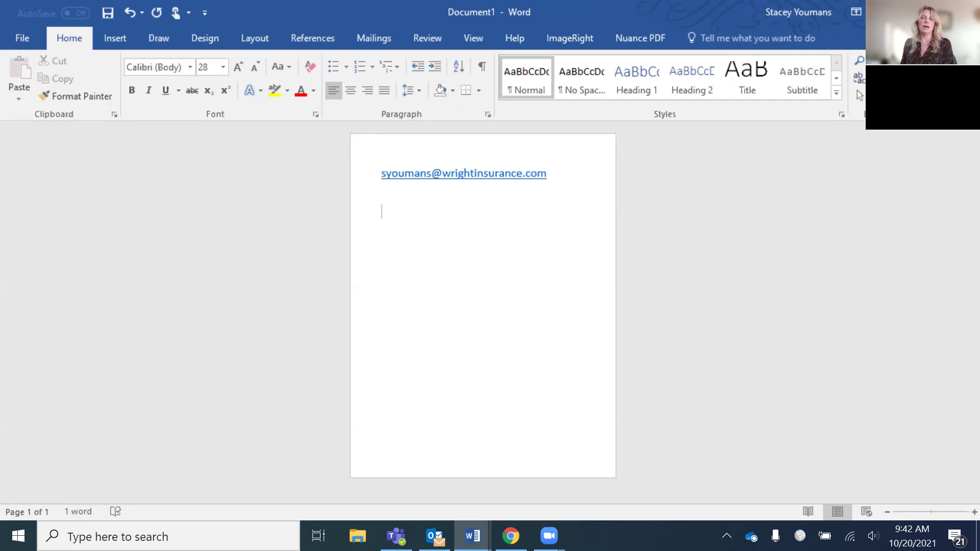
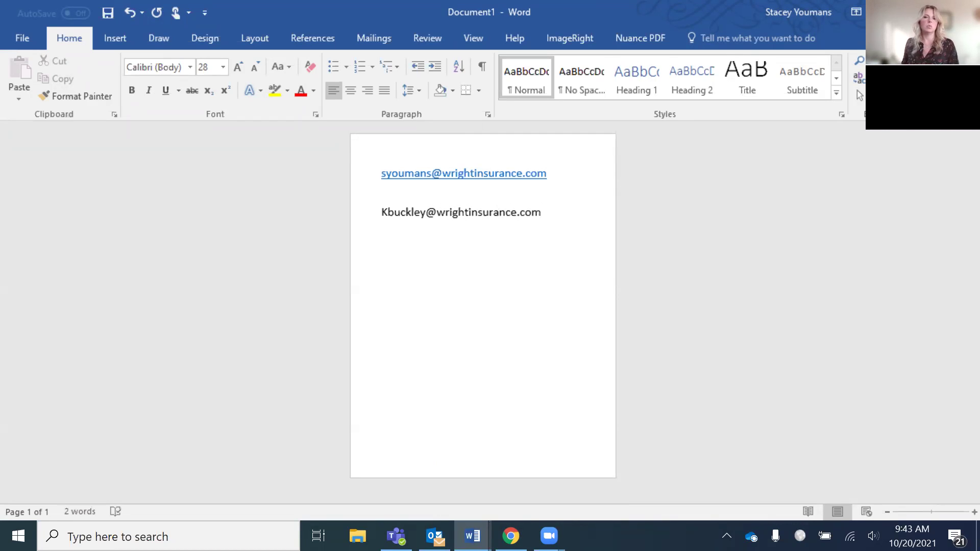
pyautogui.press('Return')
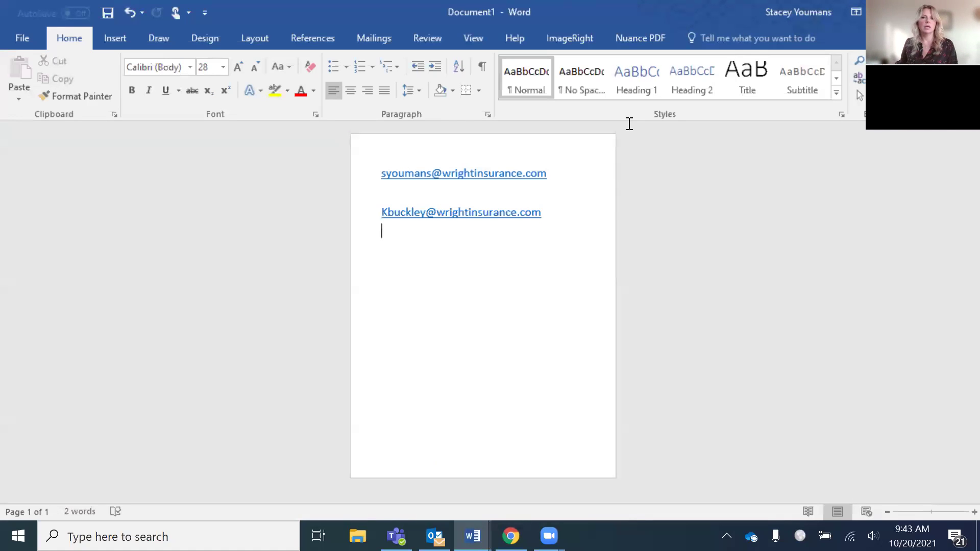
pyautogui.press('Up')
pyautogui.press('Up')
pyautogui.press('Up')
pyautogui.press('End')
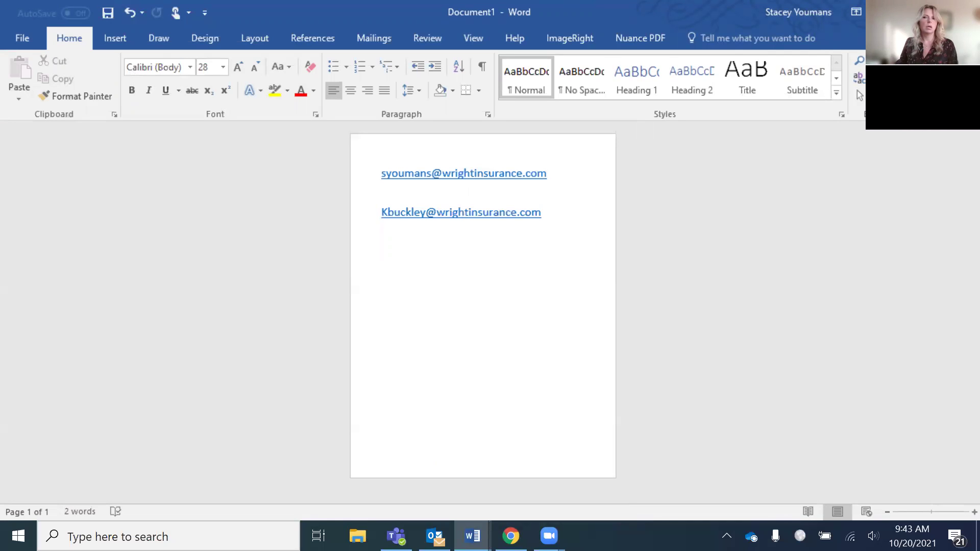
pyautogui.click(966, 7)
# - Discard Document1 without saving it
pyautogui.click(491, 297)
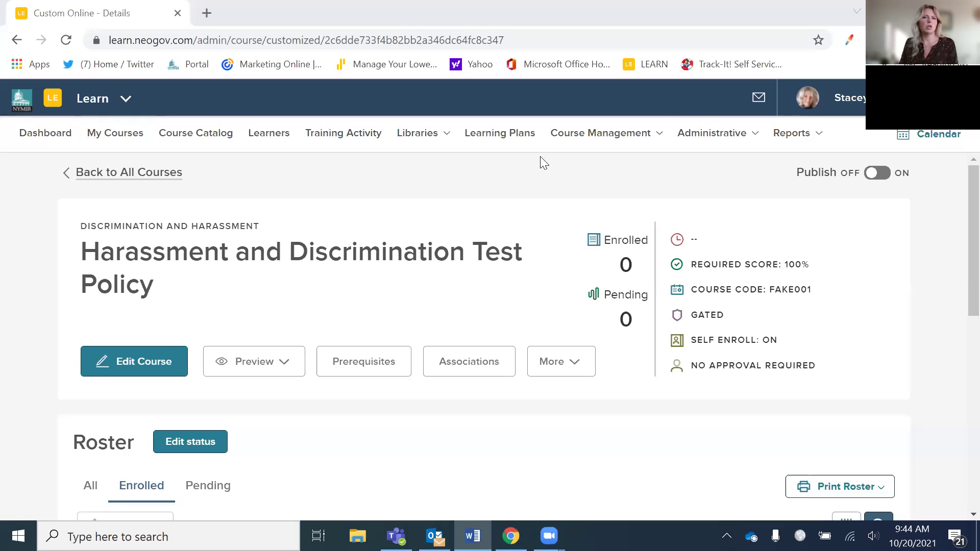
# - Search the admin course catalog for 'test'
pyautogui.moveTo(575, 144)
pyautogui.click(575, 165)
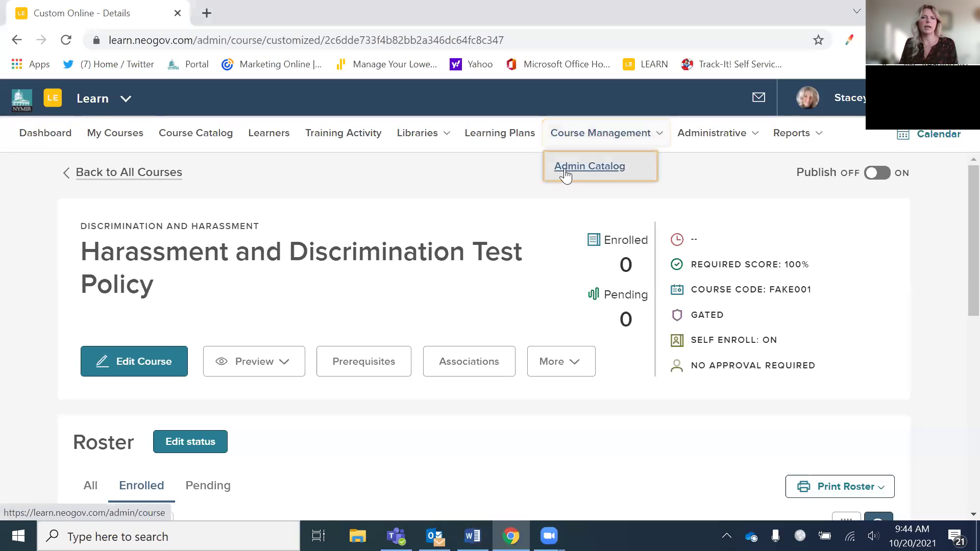
pyautogui.click(220, 277)
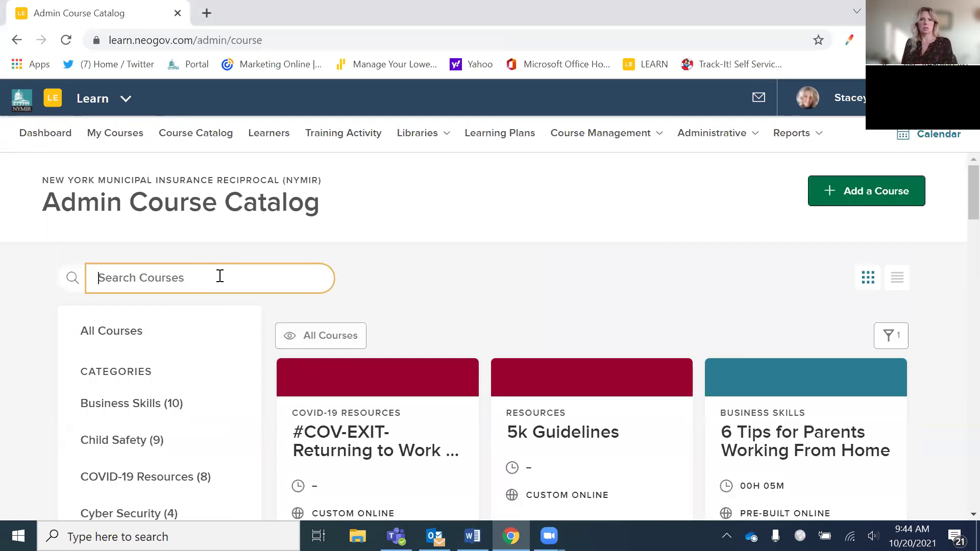
pyautogui.write('test')
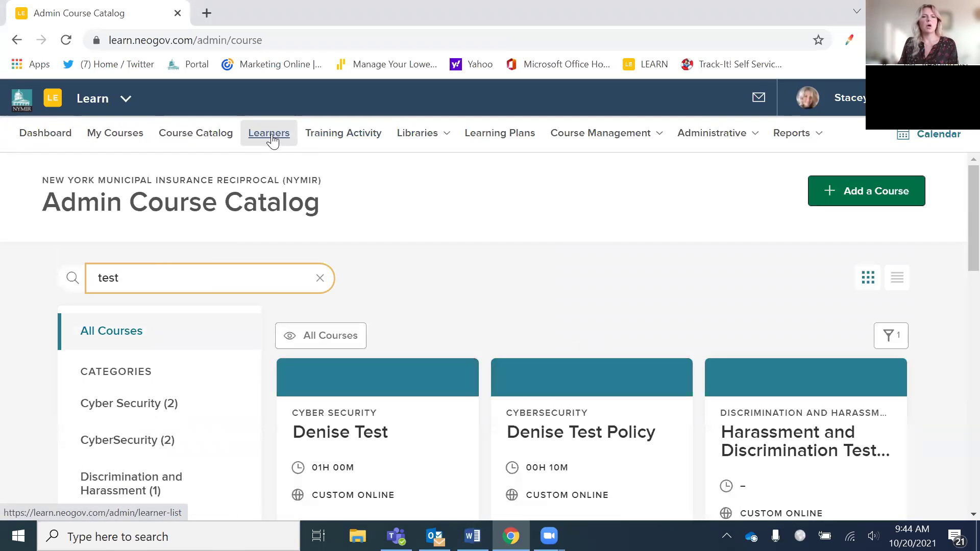
# - Go to the Users admin page and show its second page
pyautogui.click(697, 137)
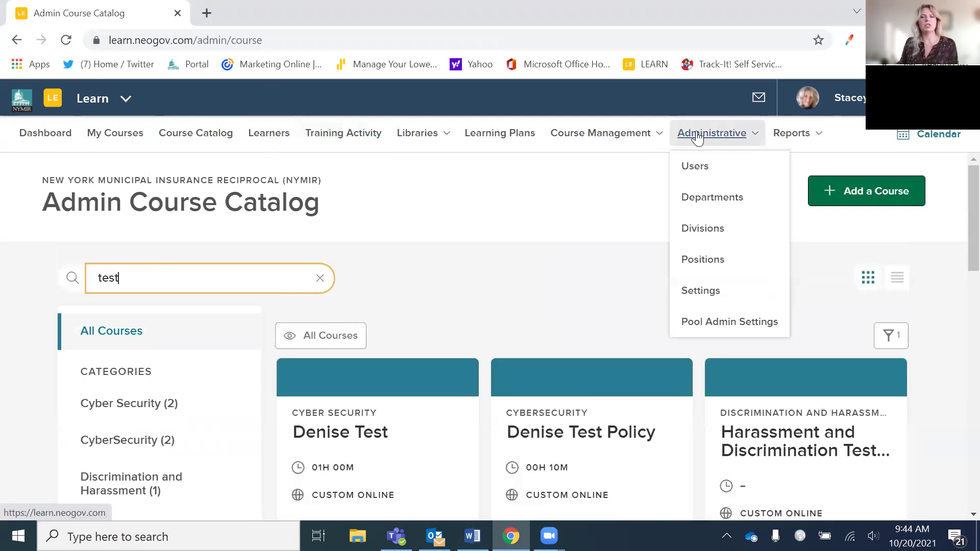
pyautogui.click(713, 169)
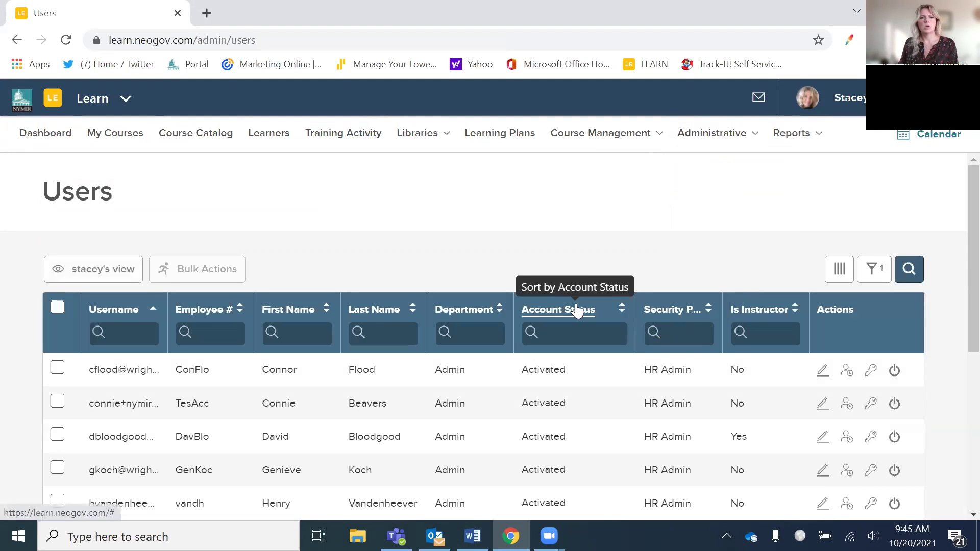
pyautogui.scroll(-5, 577, 305)
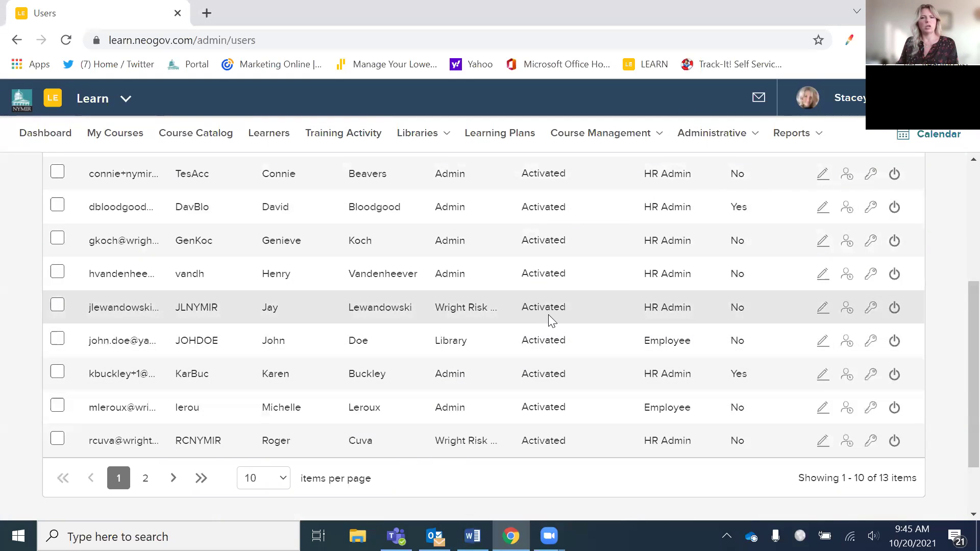
pyautogui.click(146, 482)
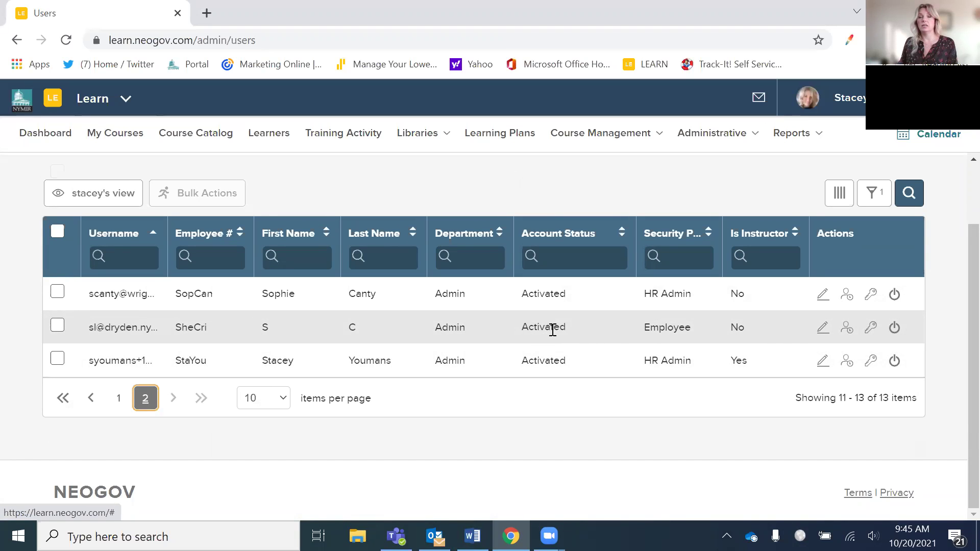
pyautogui.click(824, 329)
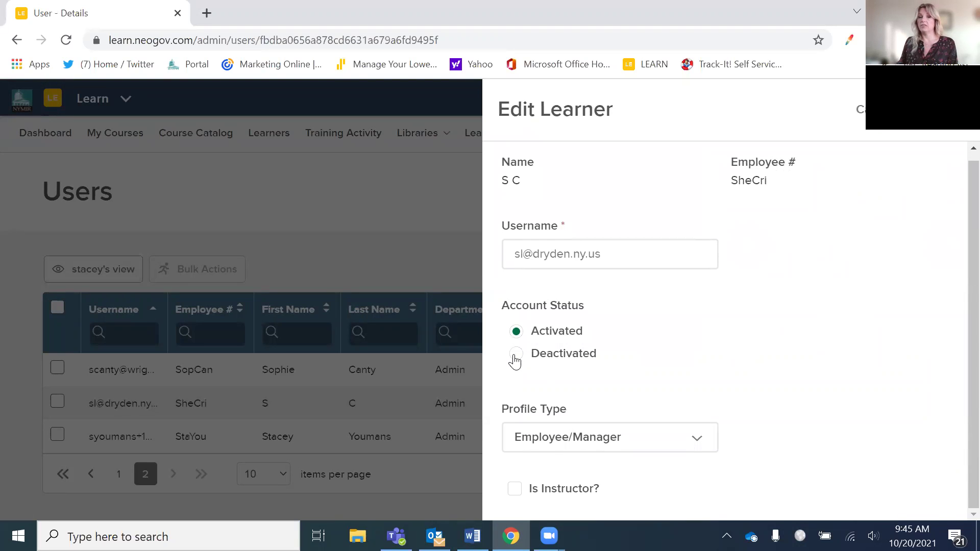
pyautogui.click(419, 261)
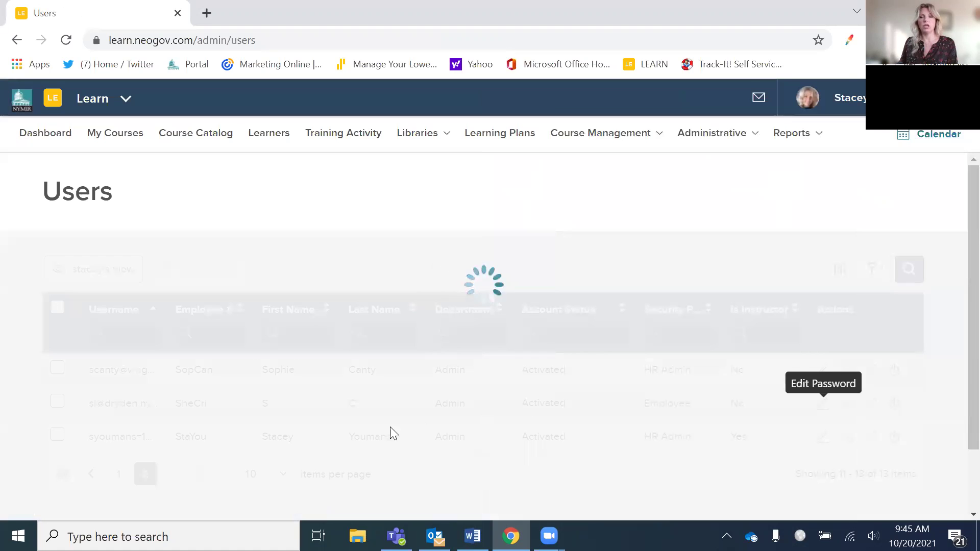
pyautogui.scroll(-6, 228, 477)
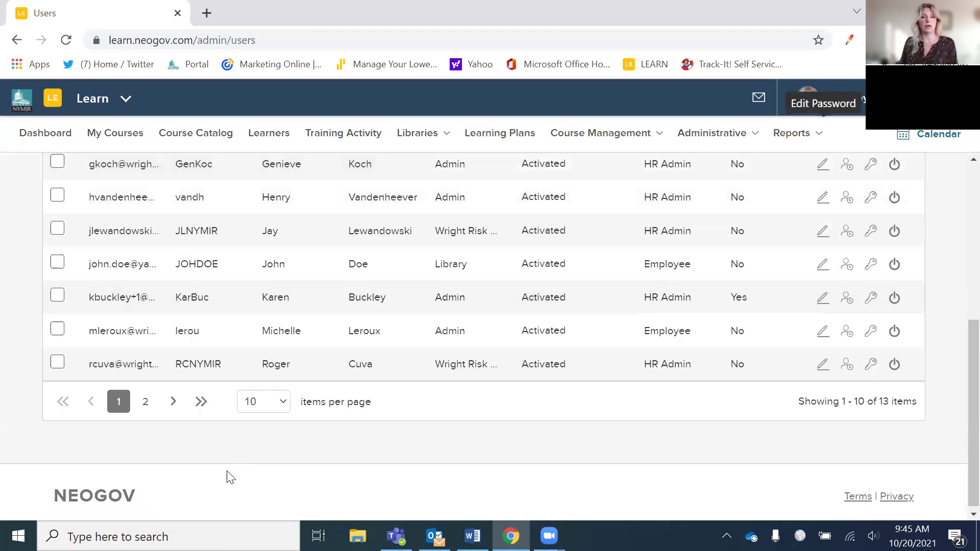
pyautogui.click(145, 402)
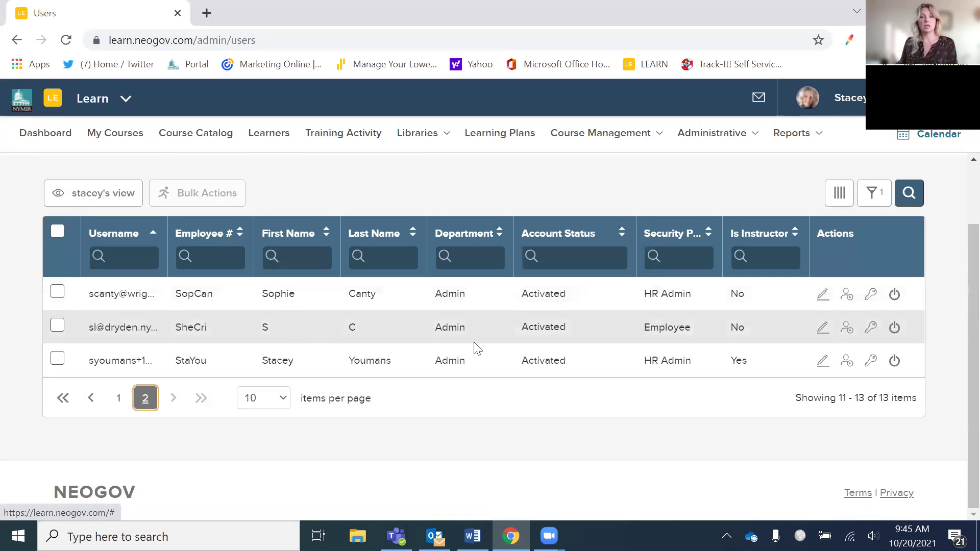
# - Deactivate the Employee-profile learner with confirmation, then check pages 2 and 1 of the Users list
pyautogui.click(894, 328)
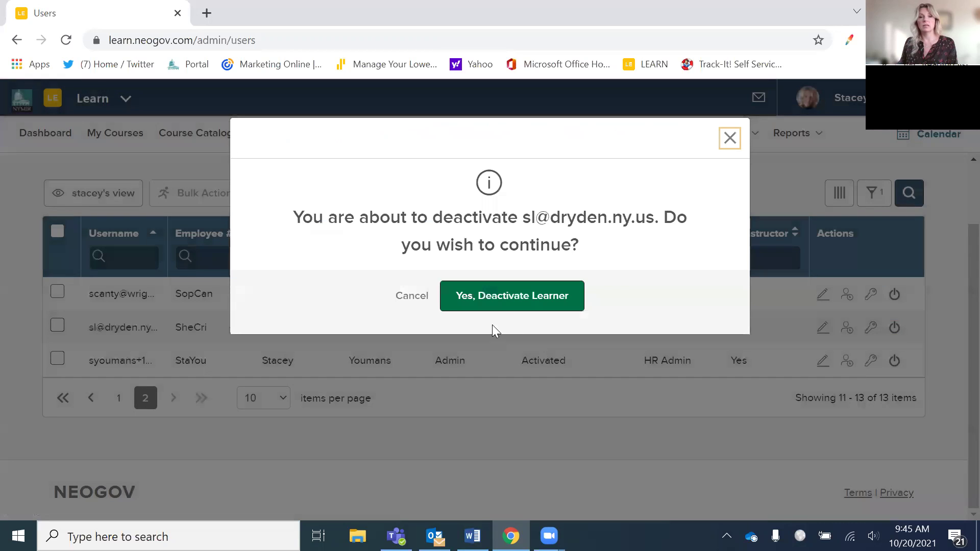
pyautogui.click(511, 306)
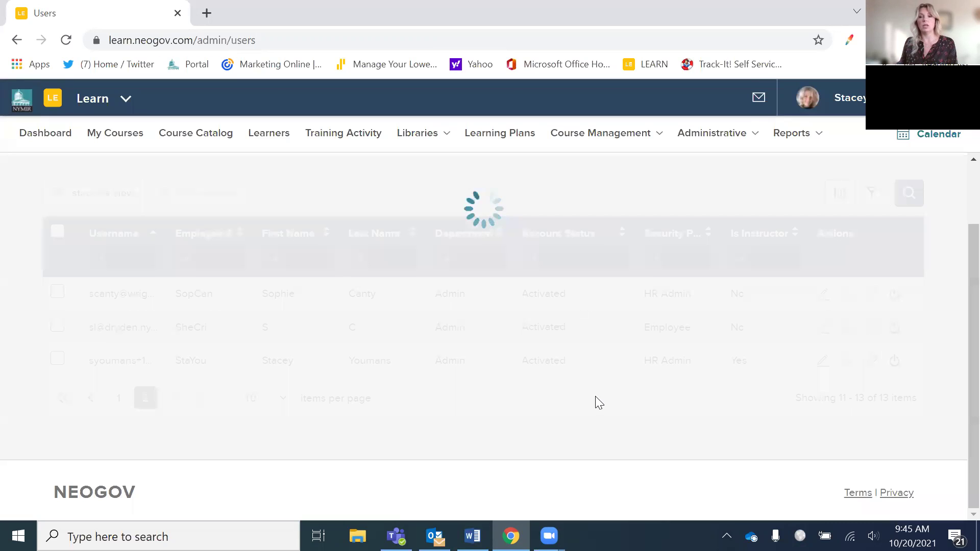
pyautogui.scroll(-5, 534, 309)
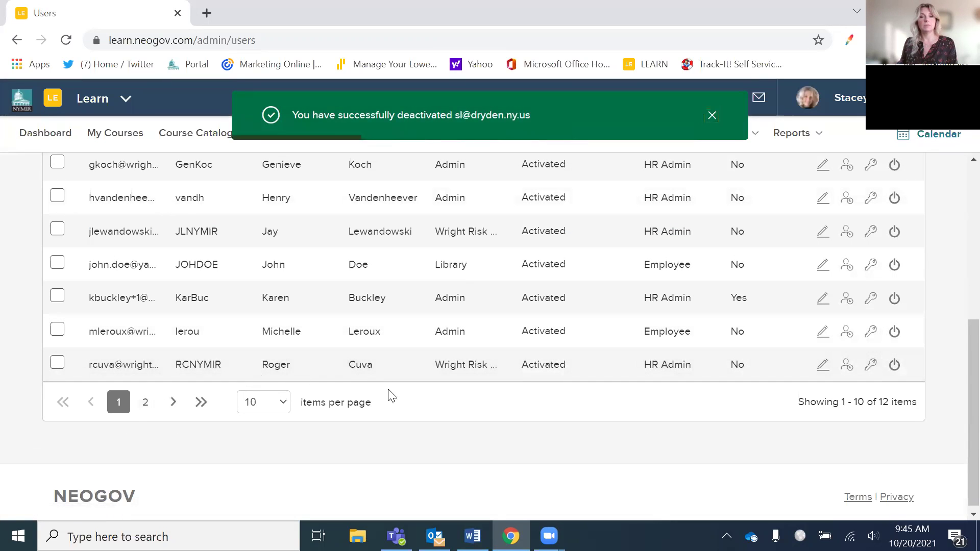
pyautogui.click(144, 404)
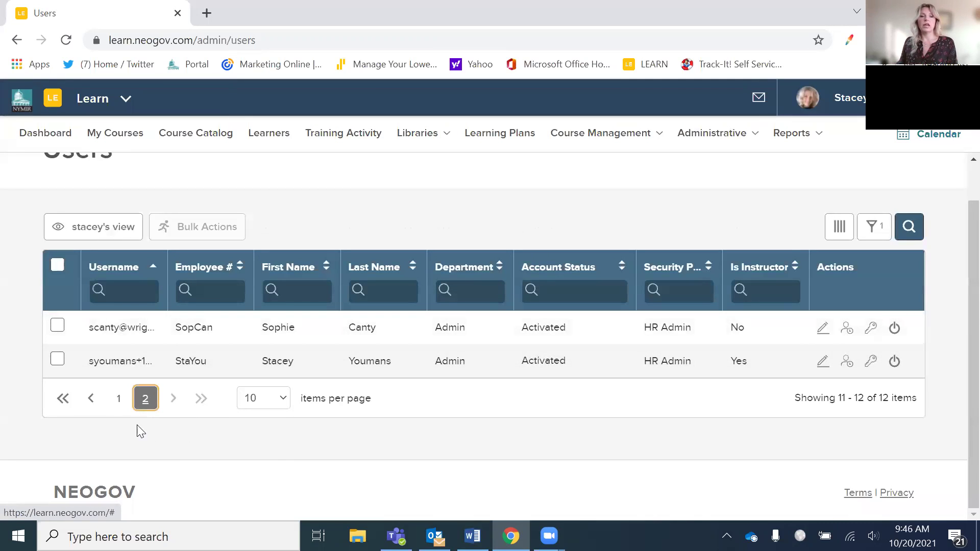
pyautogui.click(119, 398)
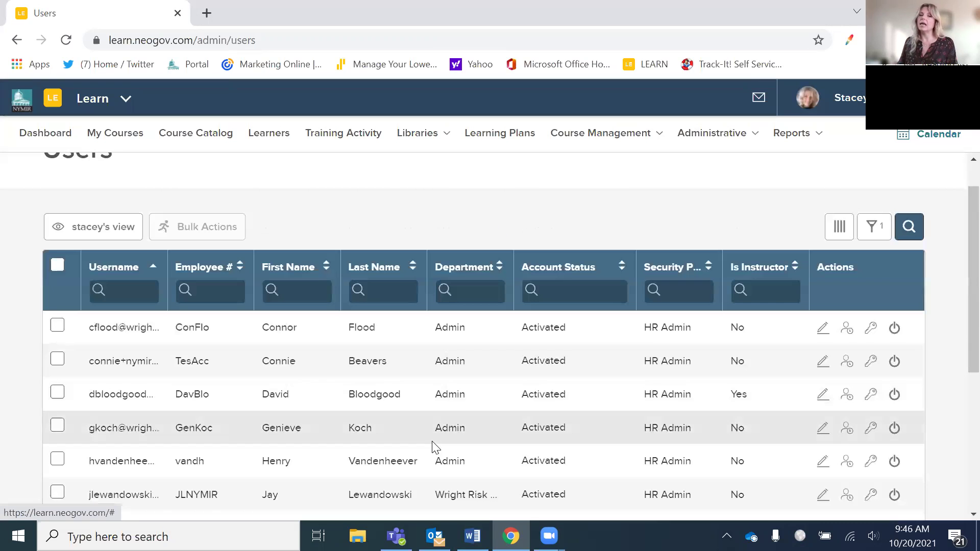
# - Switch the Users grid to the Show All Users view
pyautogui.scroll(-3, 470, 431)
pyautogui.scroll(-2, 482, 434)
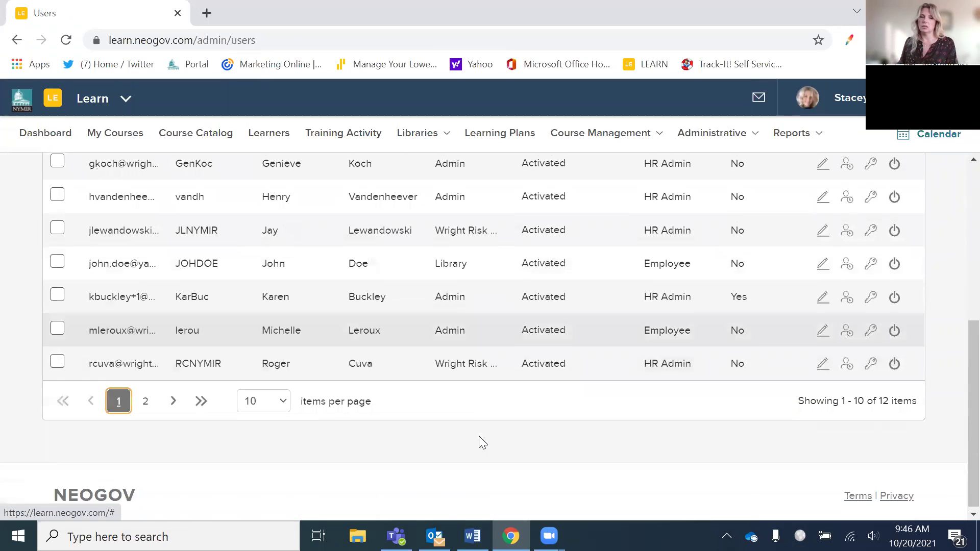
pyautogui.scroll(4, 476, 441)
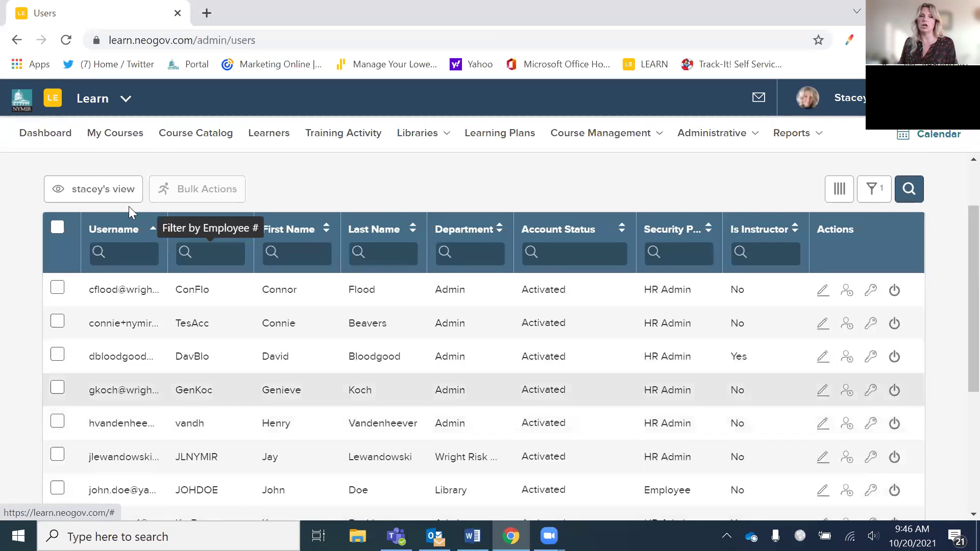
pyautogui.click(111, 192)
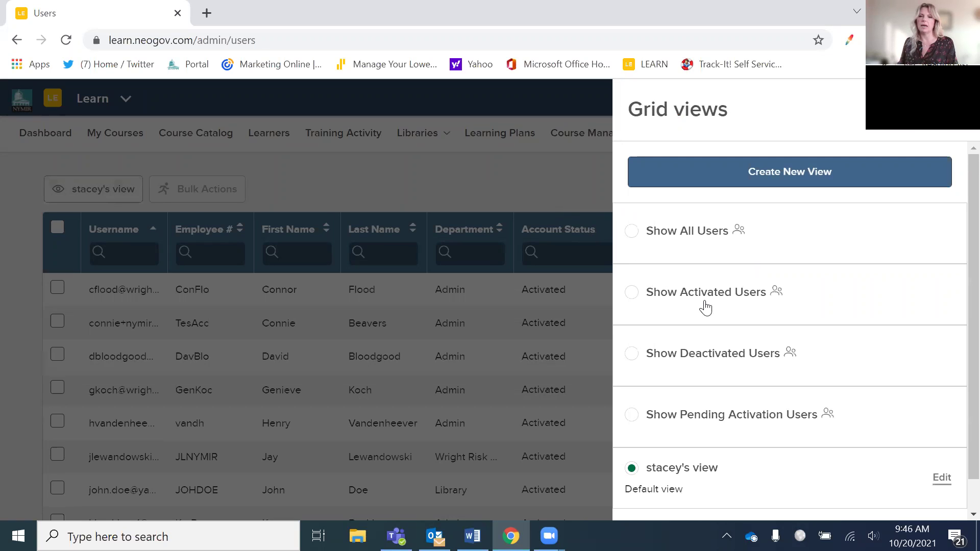
pyautogui.click(629, 232)
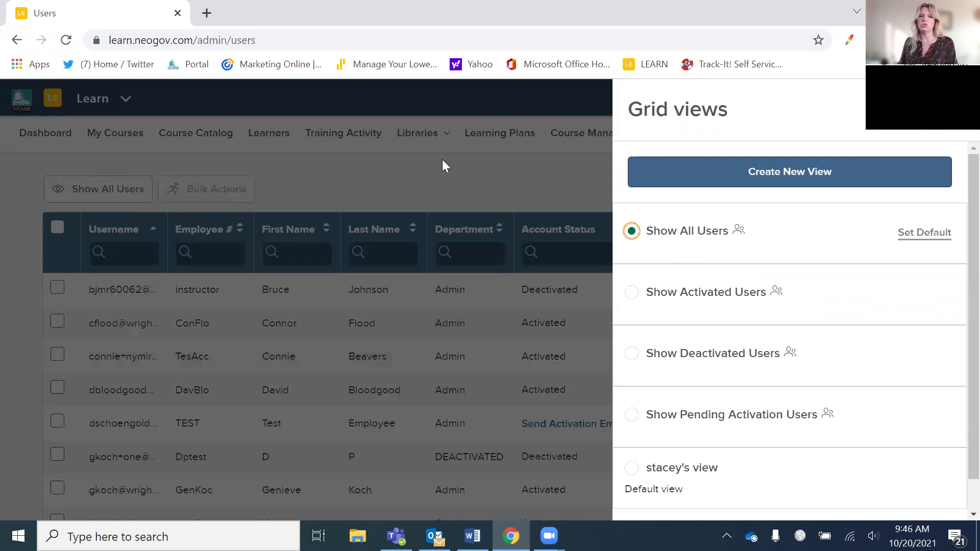
pyautogui.click(475, 189)
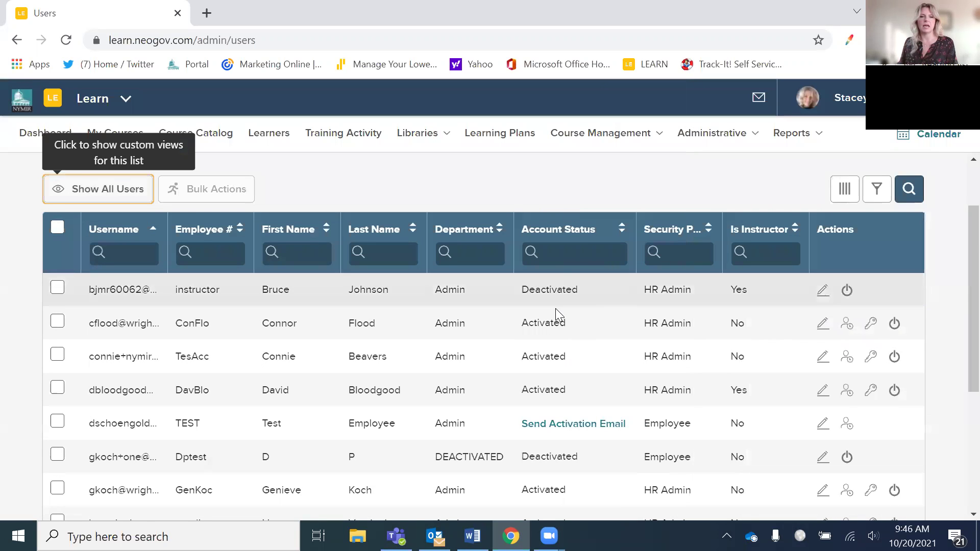
# - Page through all 17 users to page 2 and back to page 1
pyautogui.scroll(-2, 555, 308)
pyautogui.scroll(-3, 344, 424)
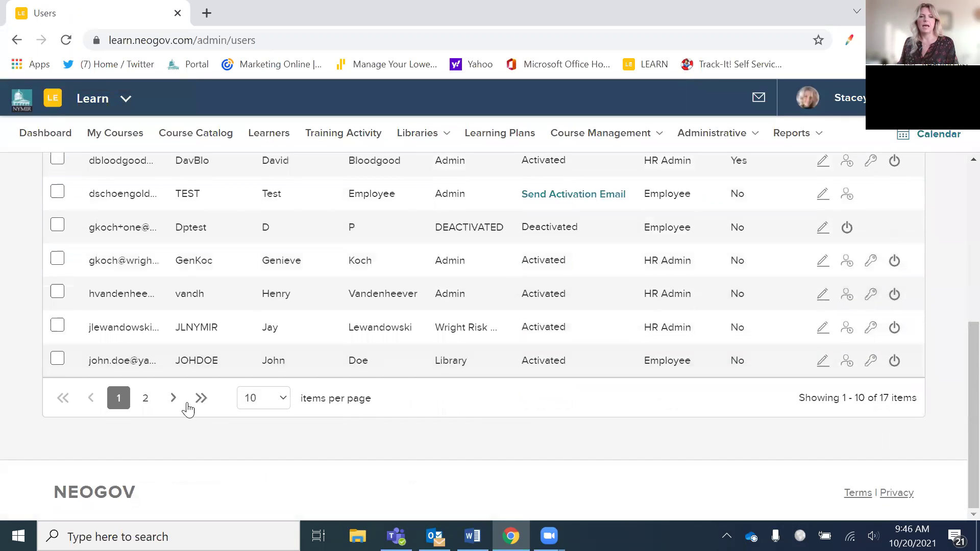
pyautogui.click(146, 397)
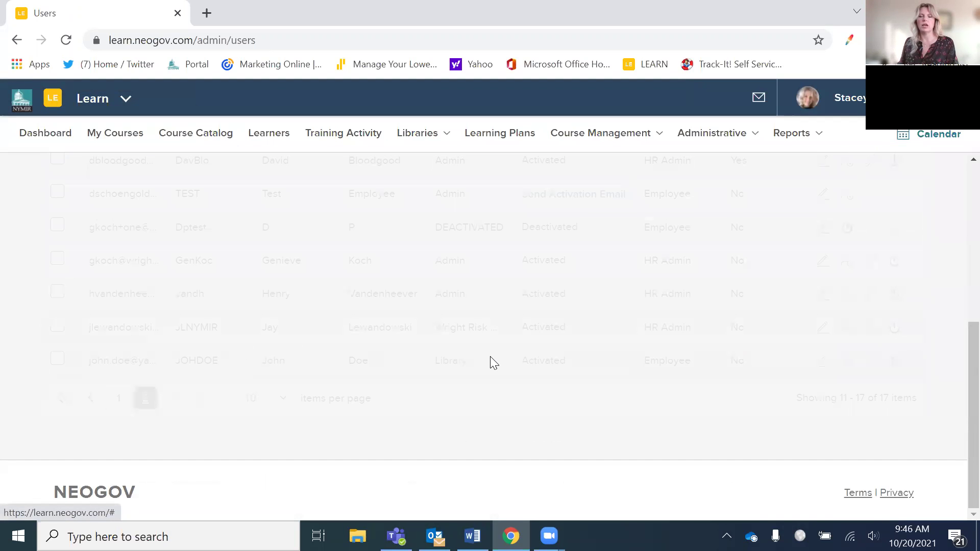
pyautogui.scroll(2, 490, 356)
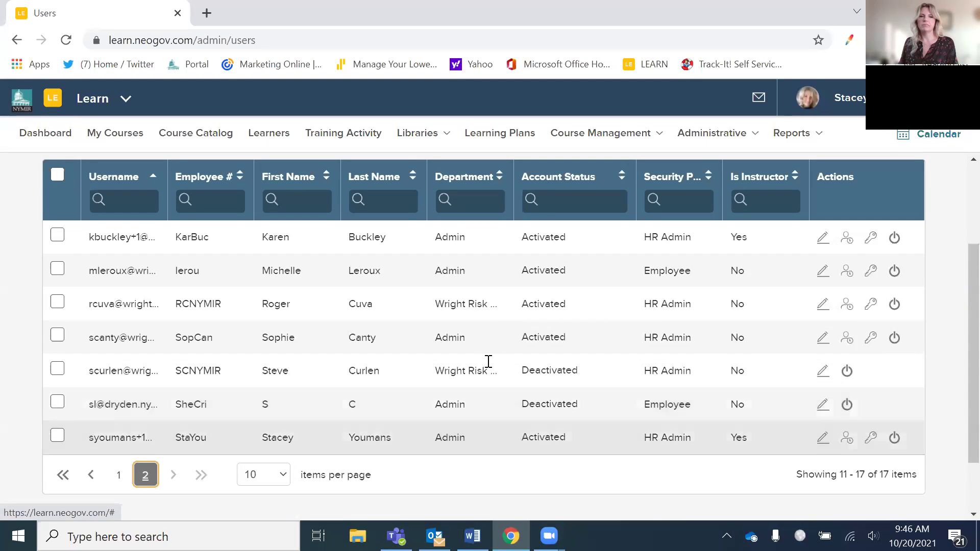
pyautogui.scroll(3, 486, 361)
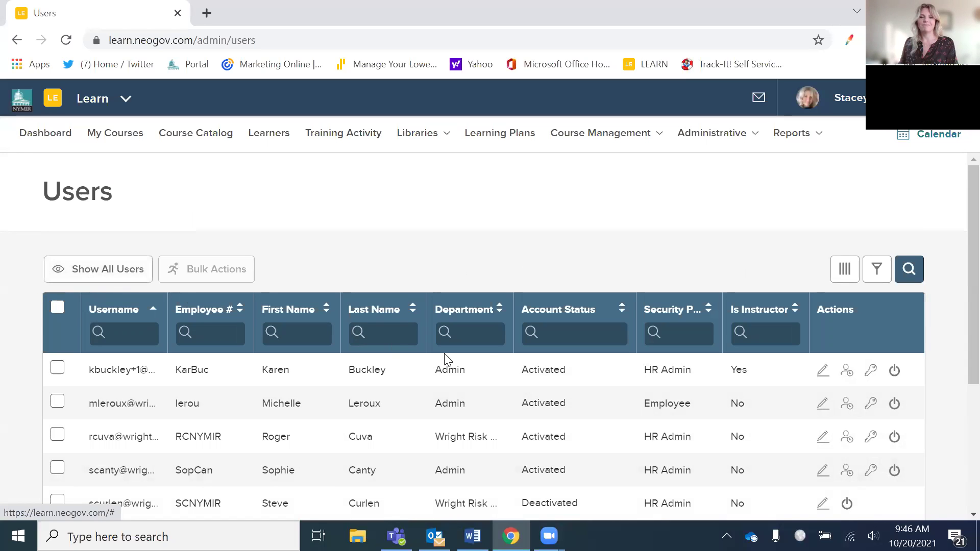
pyautogui.scroll(-2, 489, 357)
pyautogui.scroll(-2, 478, 360)
pyautogui.scroll(3, 499, 362)
pyautogui.scroll(-3, 316, 414)
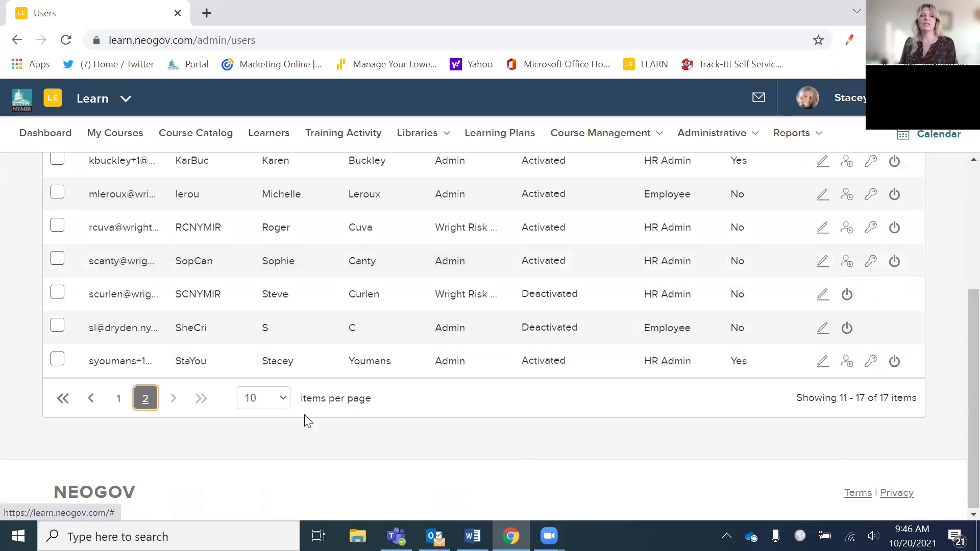
pyautogui.click(117, 403)
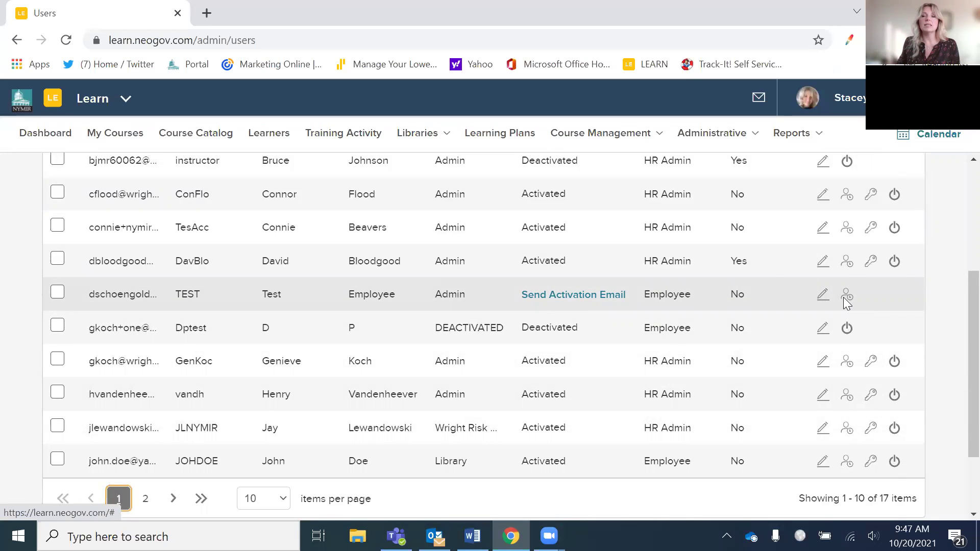
# - Open the test user's temporary password field and type a new password
pyautogui.click(847, 298)
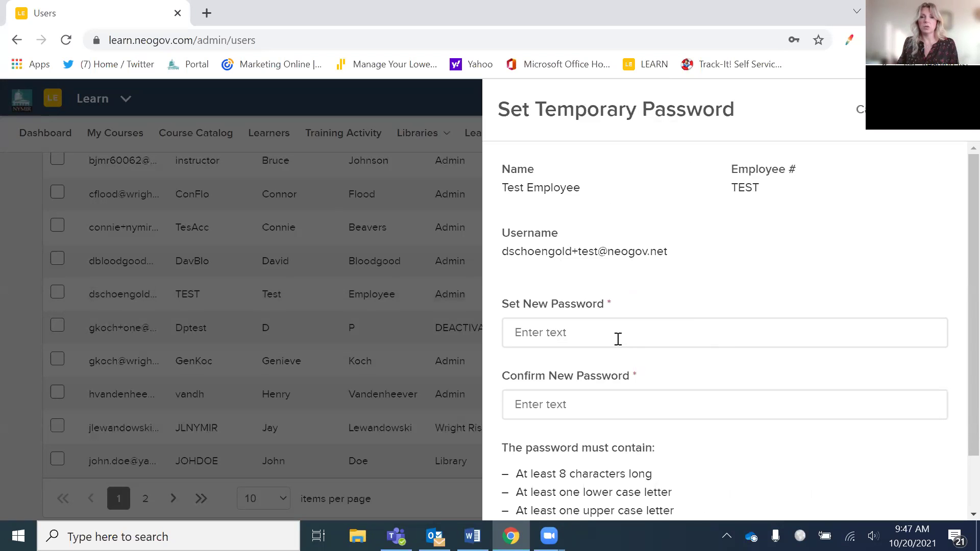
pyautogui.click(600, 335)
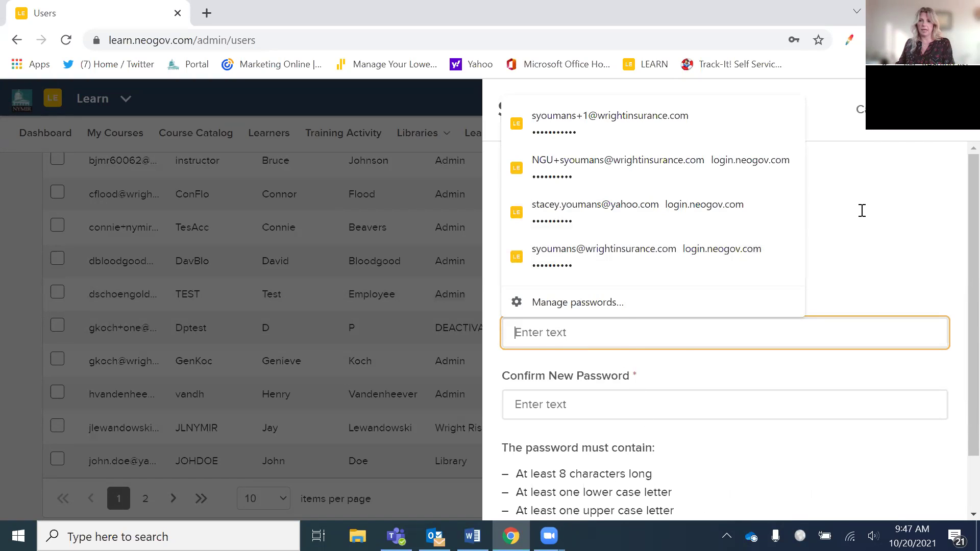
pyautogui.write('Test12')
# - Clear the typed password and open Chrome's saved-passwords settings in a new tab
pyautogui.moveTo(542, 334); pyautogui.dragTo(472, 331)
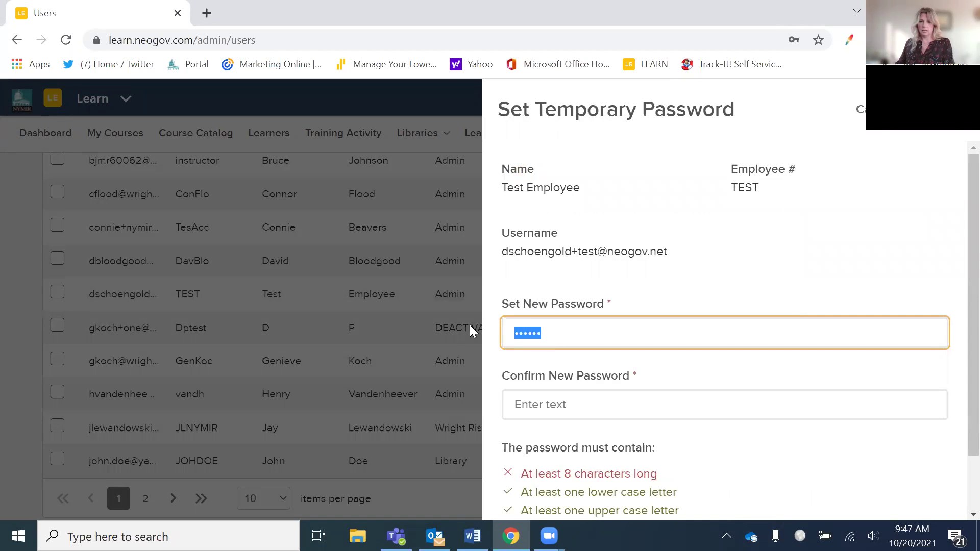
pyautogui.scroll(-1, 605, 458)
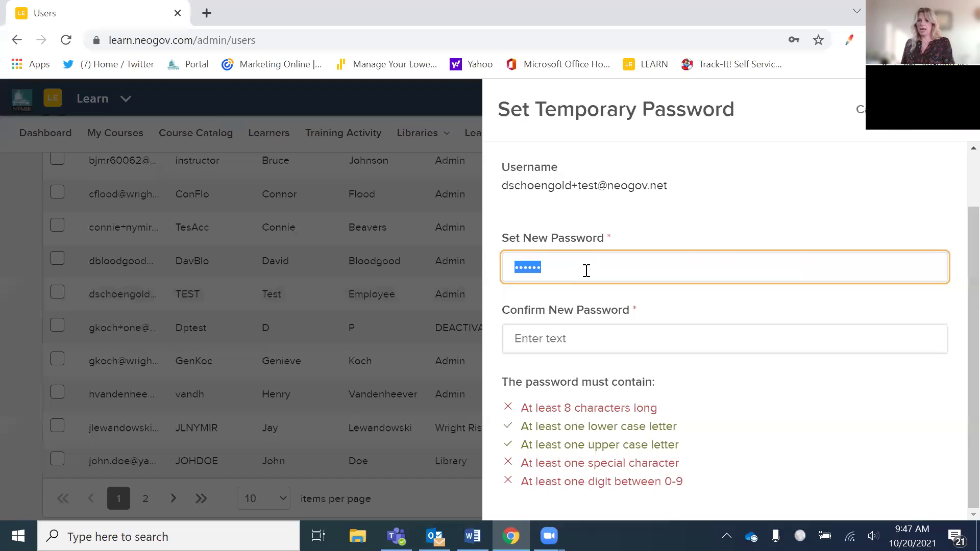
pyautogui.write('T')
pyautogui.press('BackSpace')
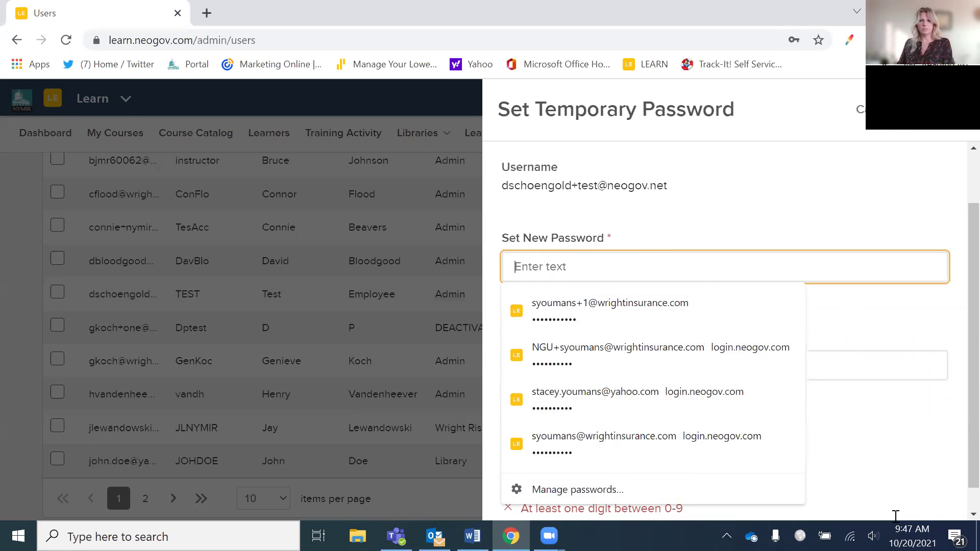
pyautogui.click(775, 488)
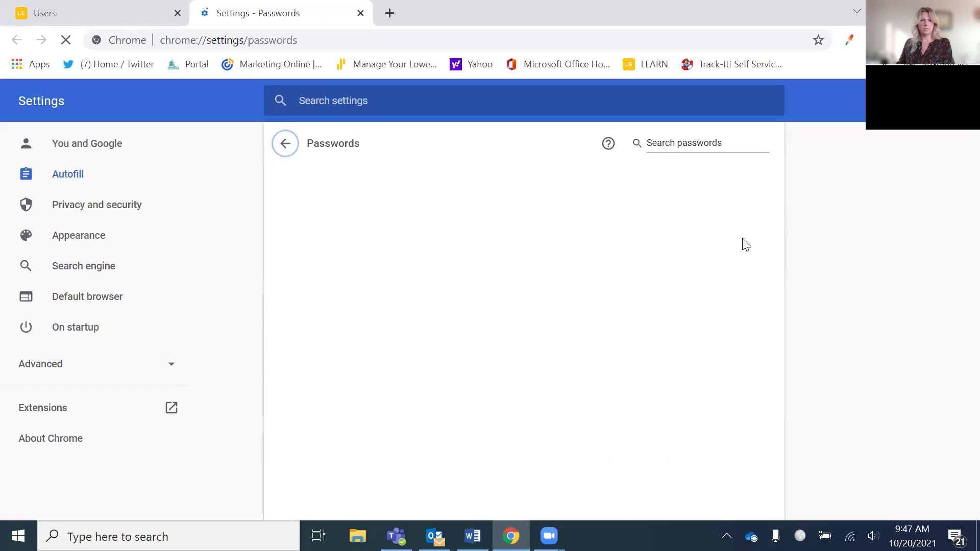
# - Close Chrome and relaunch it from Windows search to a fresh New Tab
pyautogui.hotkey('alt', 'F4')
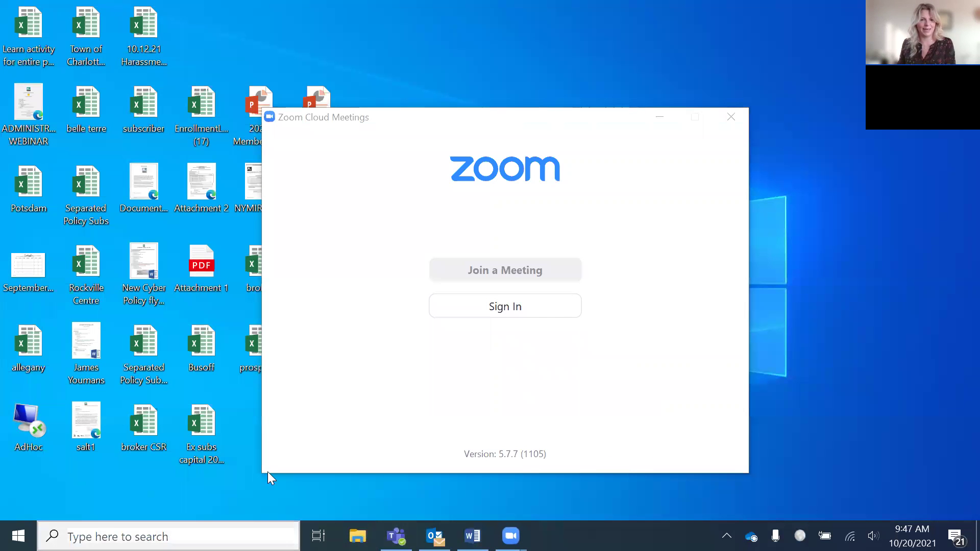
pyautogui.press('super+s')
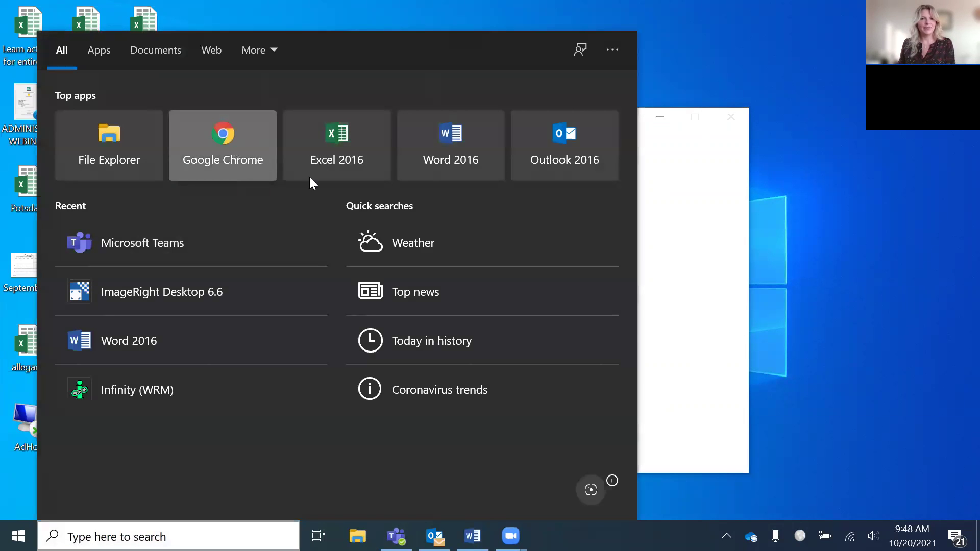
pyautogui.press('Escape')
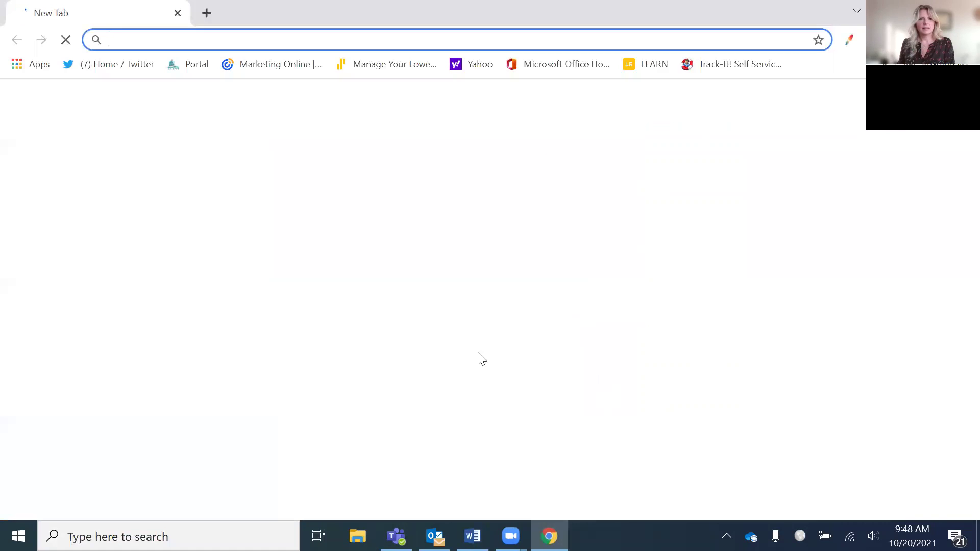
# - Open the Learn site from the bookmarks and go to the Administrative Users page
pyautogui.click(647, 65)
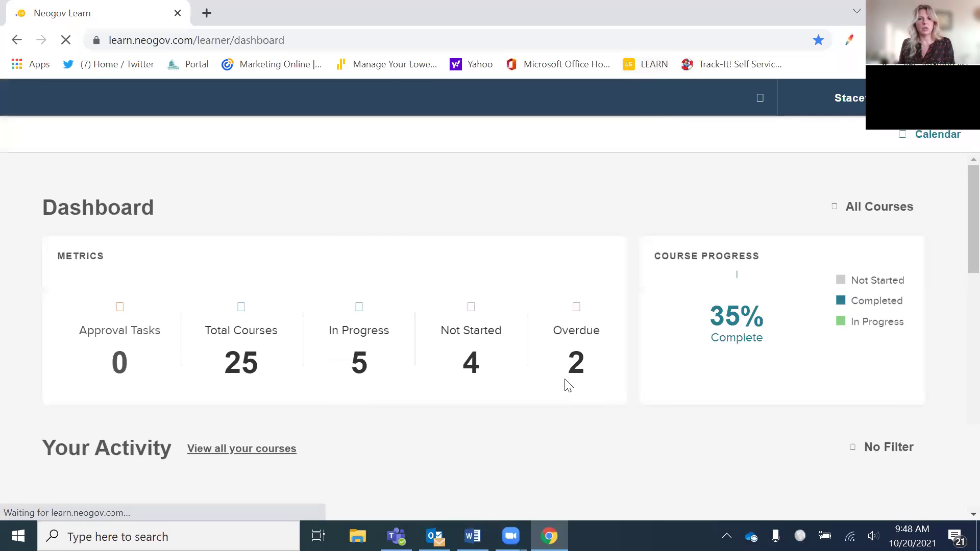
pyautogui.click(281, 140)
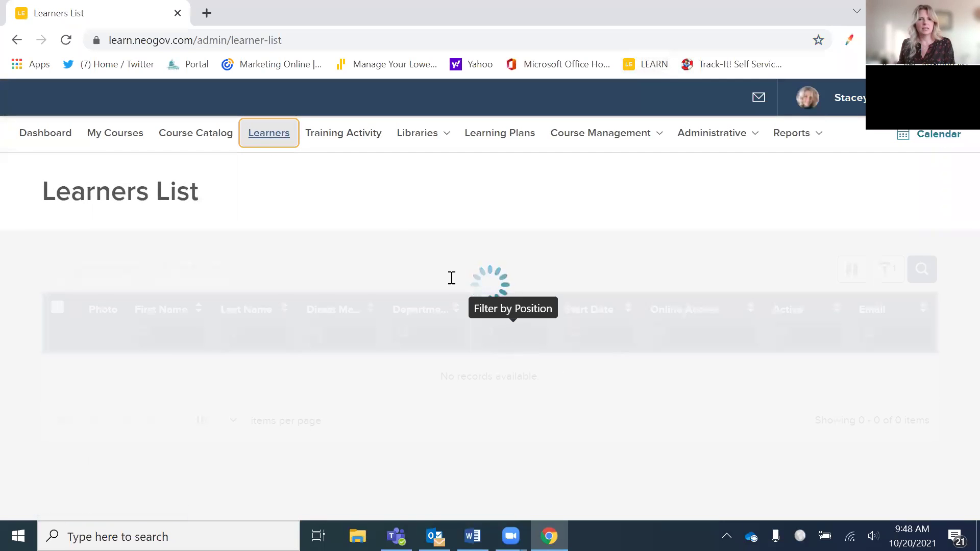
pyautogui.click(635, 143)
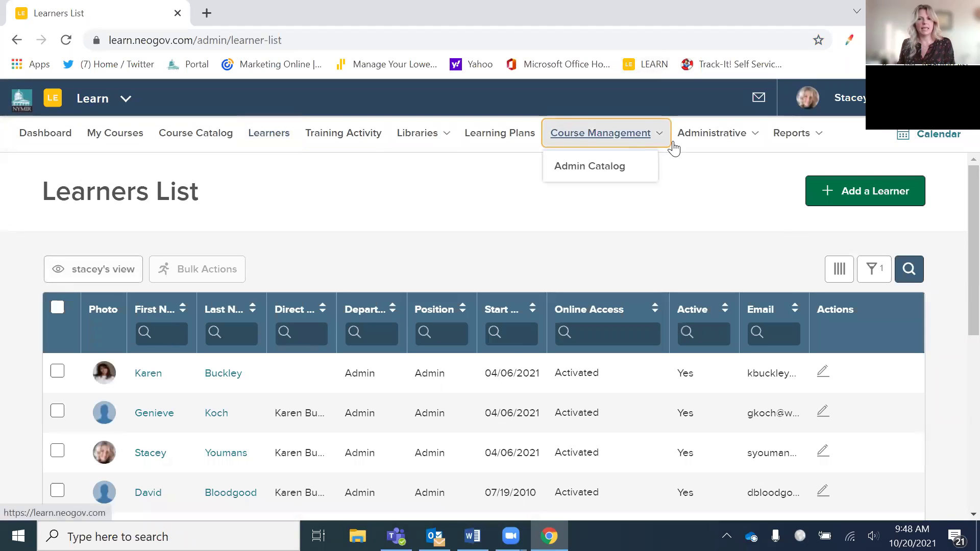
pyautogui.click(712, 136)
pyautogui.click(704, 168)
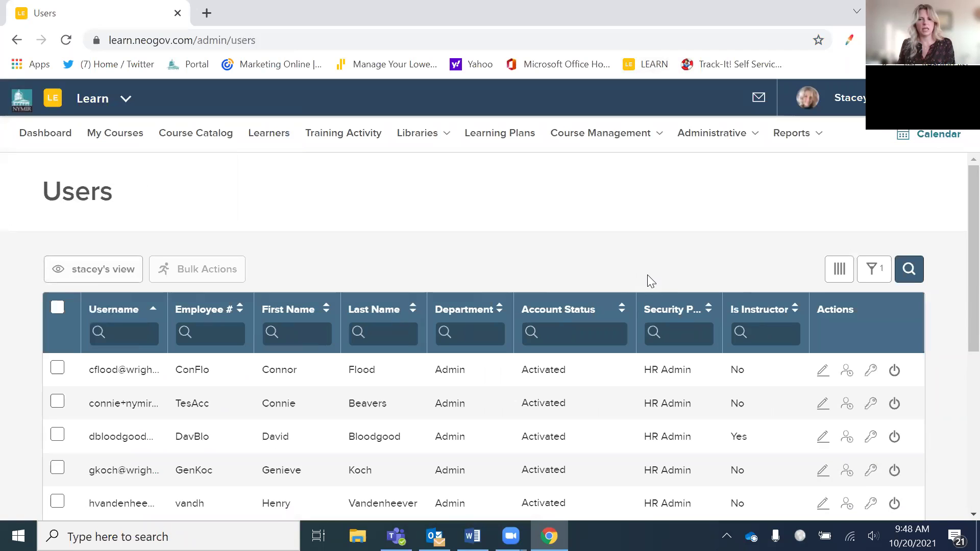
# - Switch the Users grid to Show All Users and open the TEST row's Set Temporary Password form
pyautogui.scroll(-5, 648, 278)
pyautogui.scroll(-3, 643, 284)
pyautogui.scroll(8, 643, 284)
pyautogui.click(127, 193)
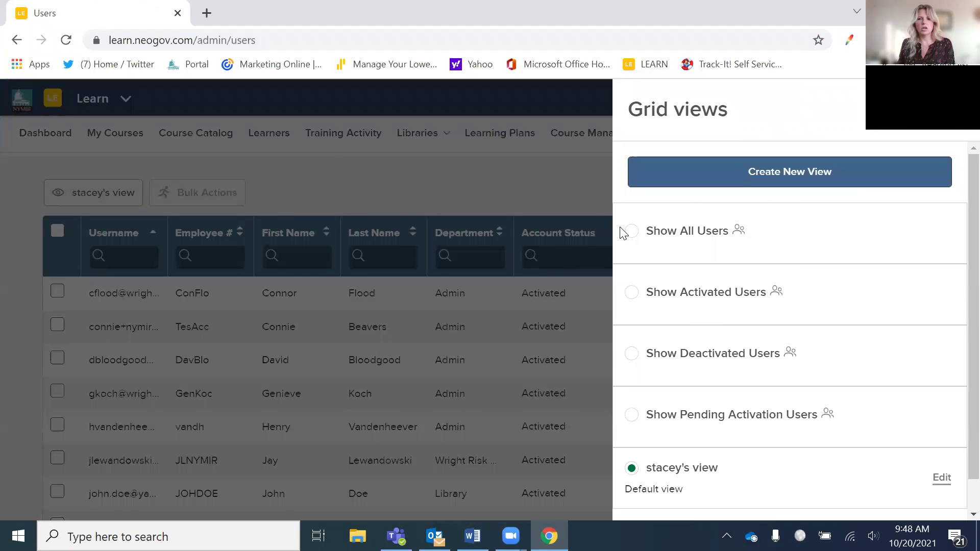
pyautogui.click(631, 231)
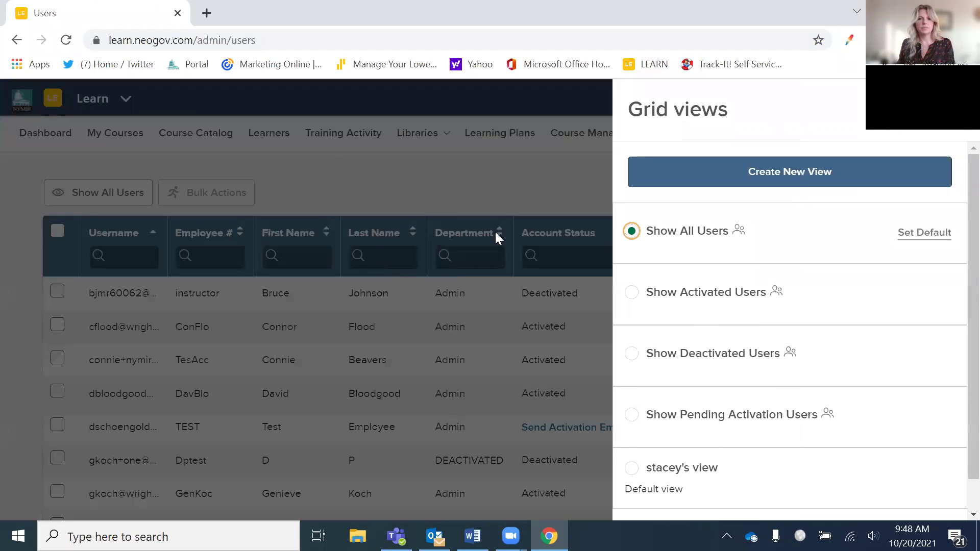
pyautogui.click(509, 169)
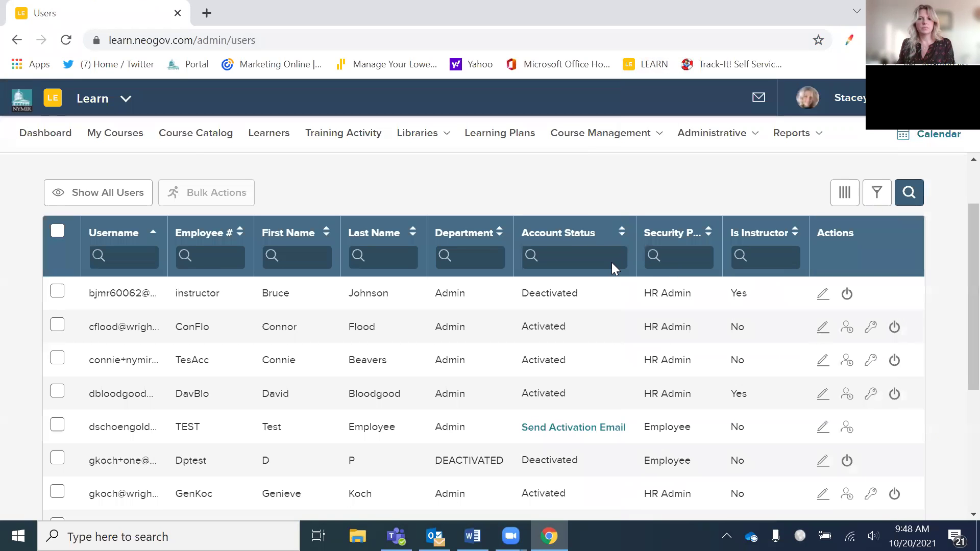
pyautogui.scroll(-3, 562, 285)
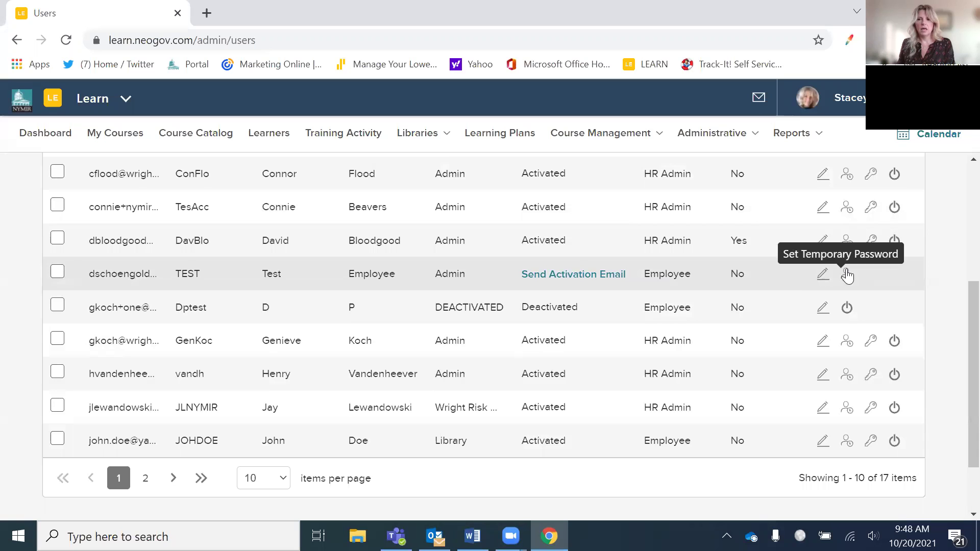
pyautogui.click(856, 310)
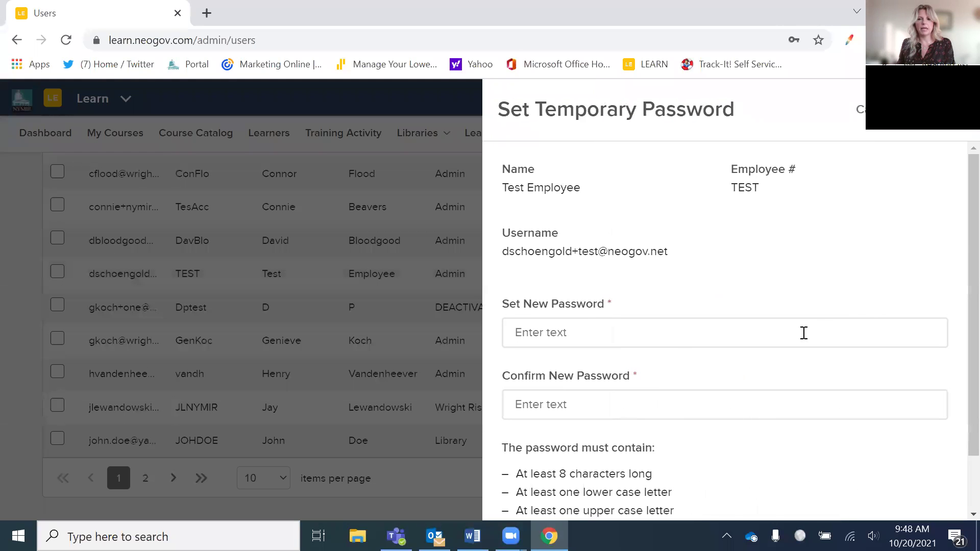
# - Enter the new temporary password in both password fields and save it for the test user
pyautogui.click(803, 332)
pyautogui.write('P')
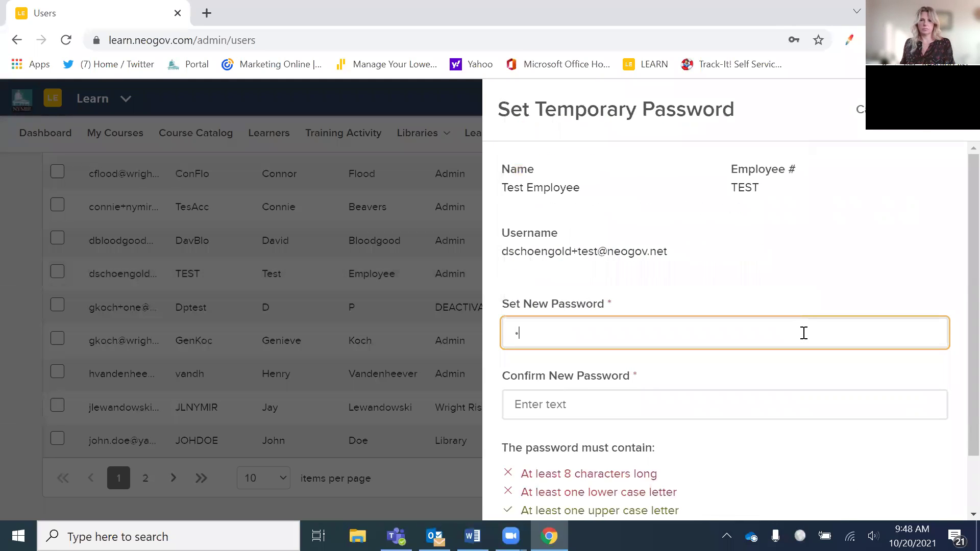
pyautogui.write('assword')
pyautogui.press('Tab')
pyautogui.write('P')
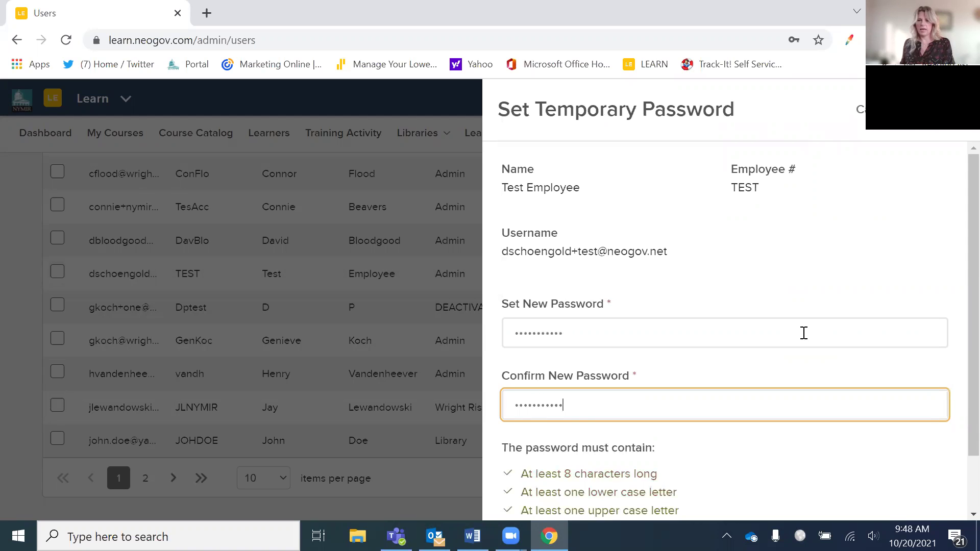
pyautogui.write('!')
pyautogui.scroll(-2, 529, 475)
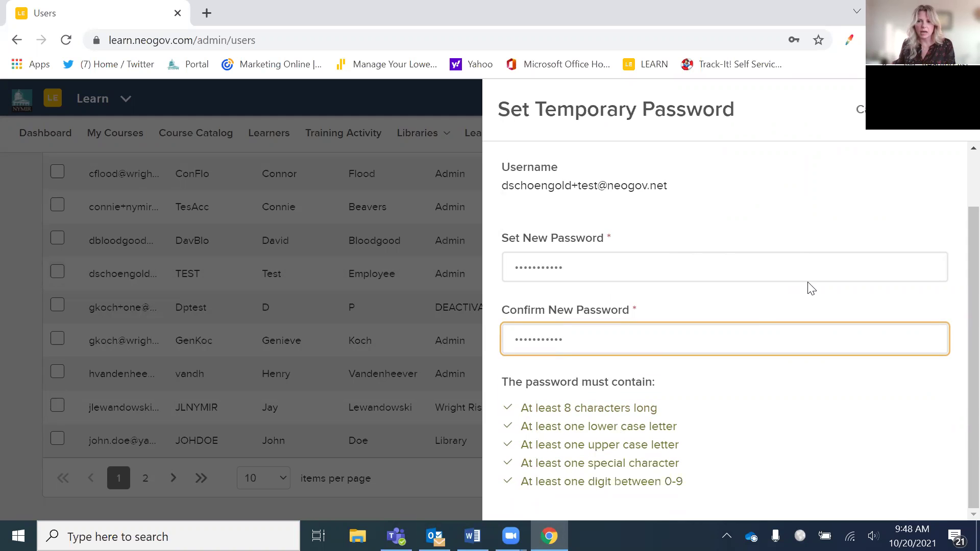
pyautogui.press('Return')
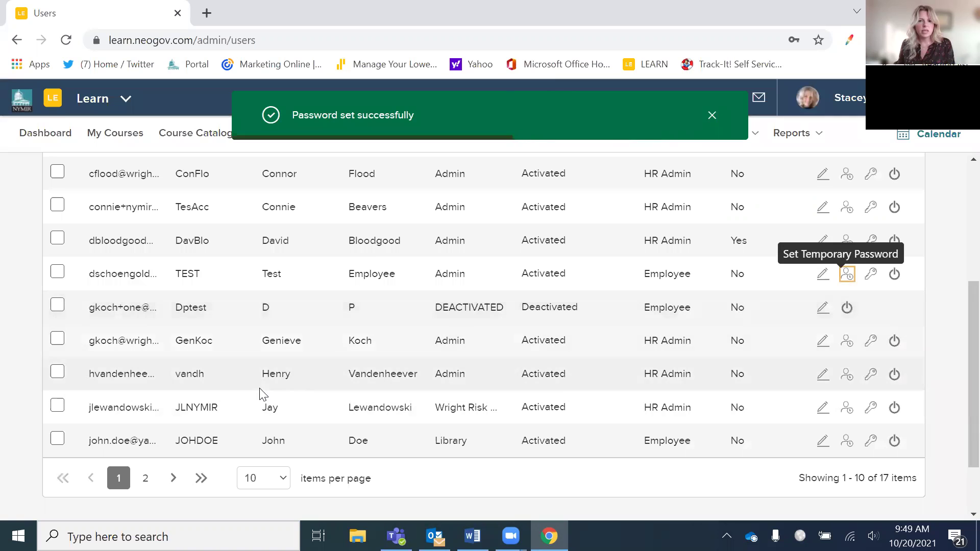
pyautogui.click(144, 479)
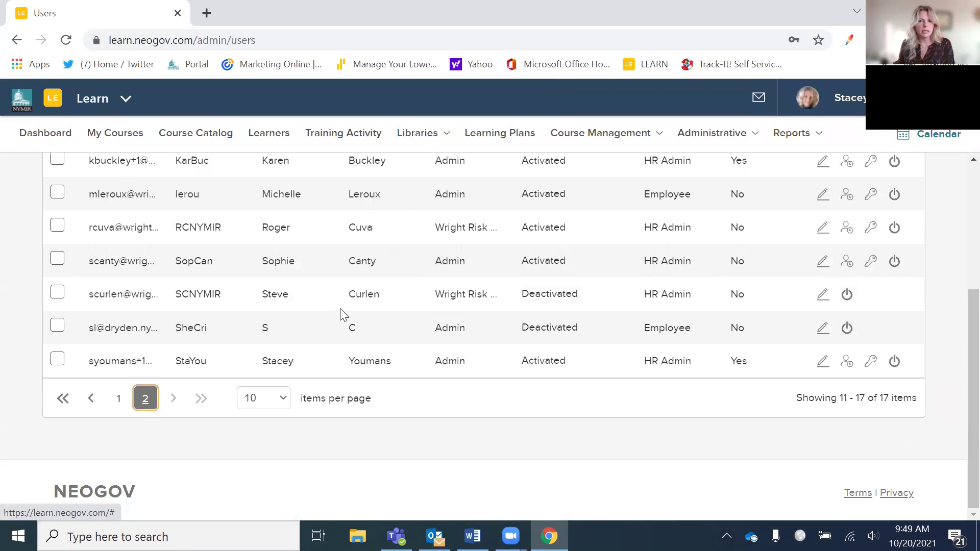
pyautogui.scroll(2, 320, 304)
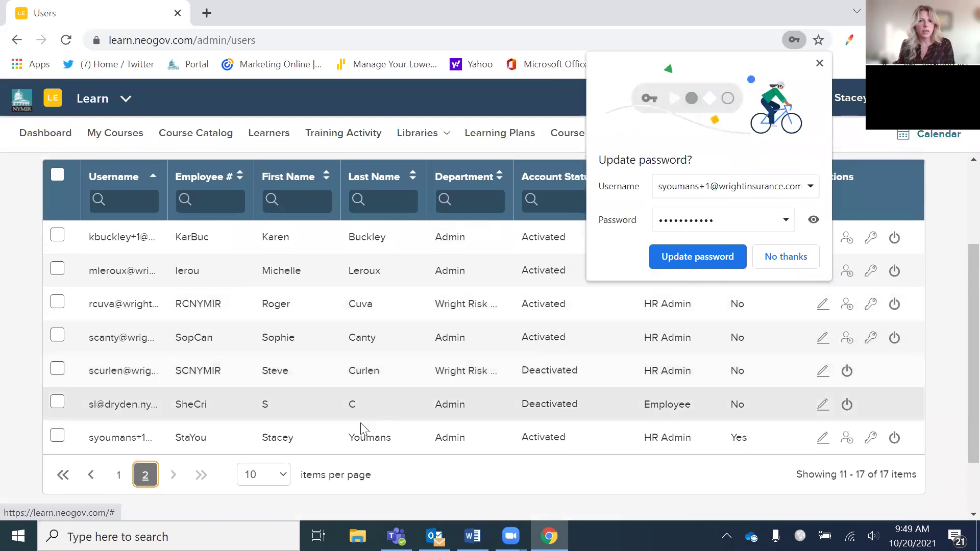
pyautogui.click(781, 261)
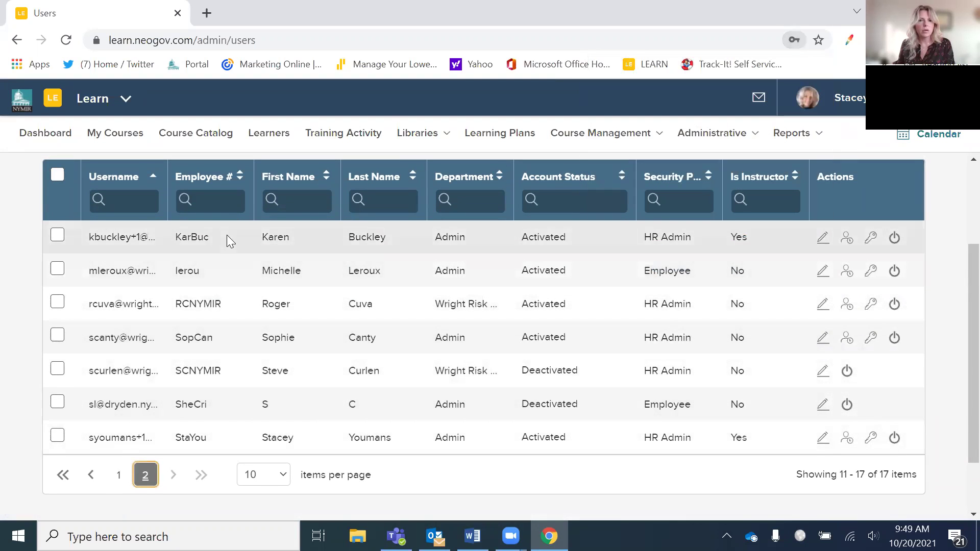
pyautogui.click(388, 202)
pyautogui.write('tes')
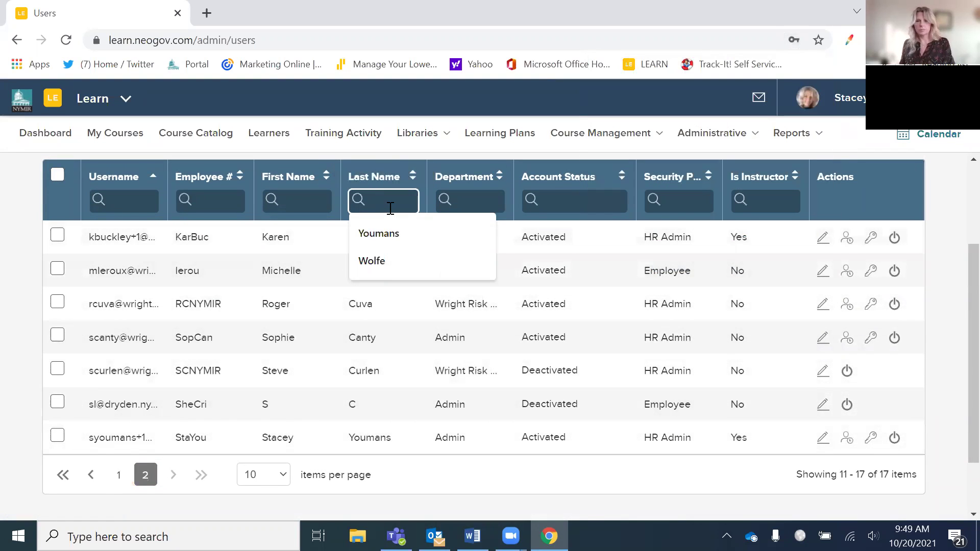
pyautogui.write('t')
pyautogui.press('Return')
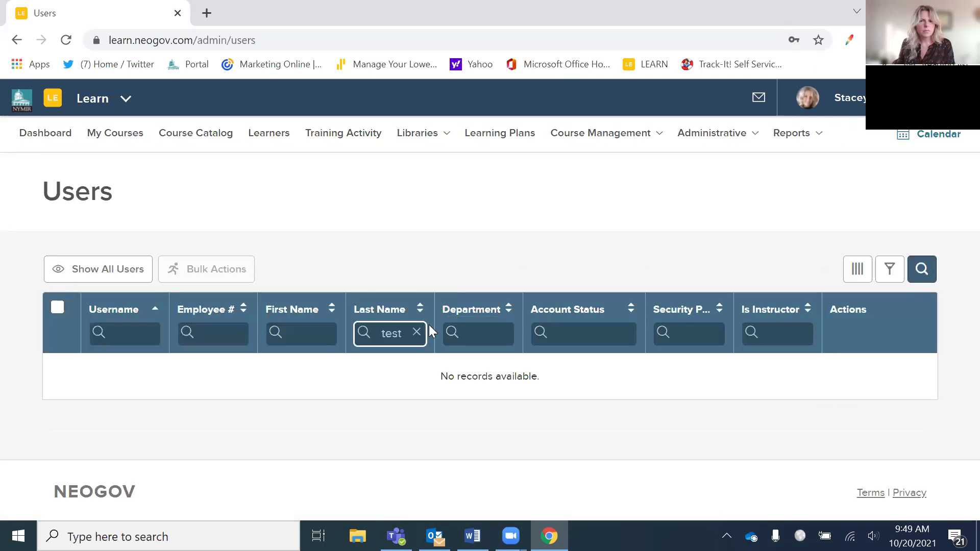
pyautogui.click(414, 333)
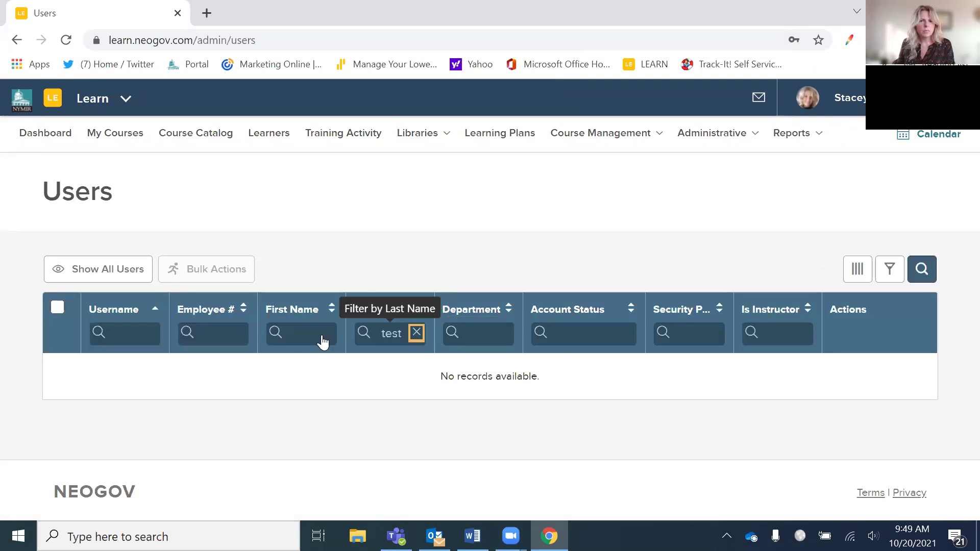
pyautogui.click(301, 334)
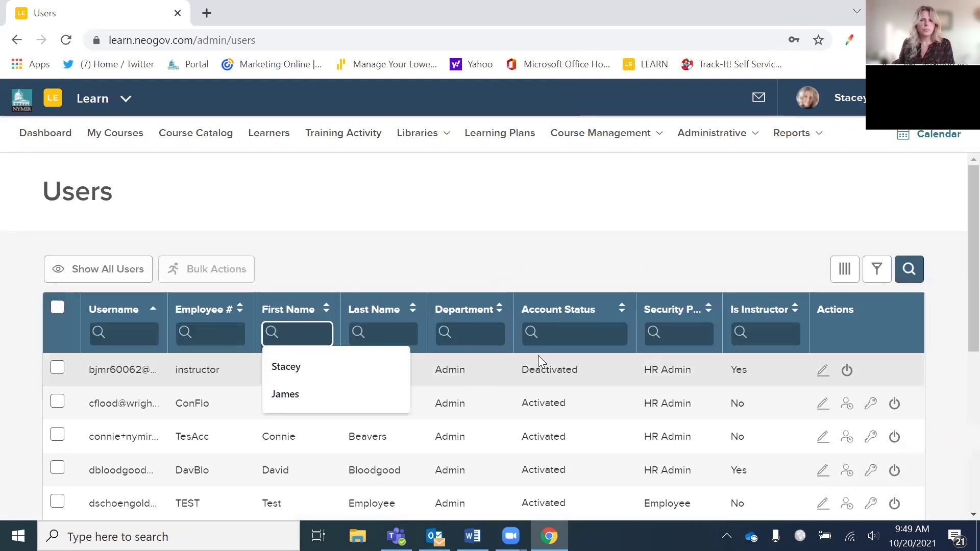
pyautogui.scroll(-2, 475, 389)
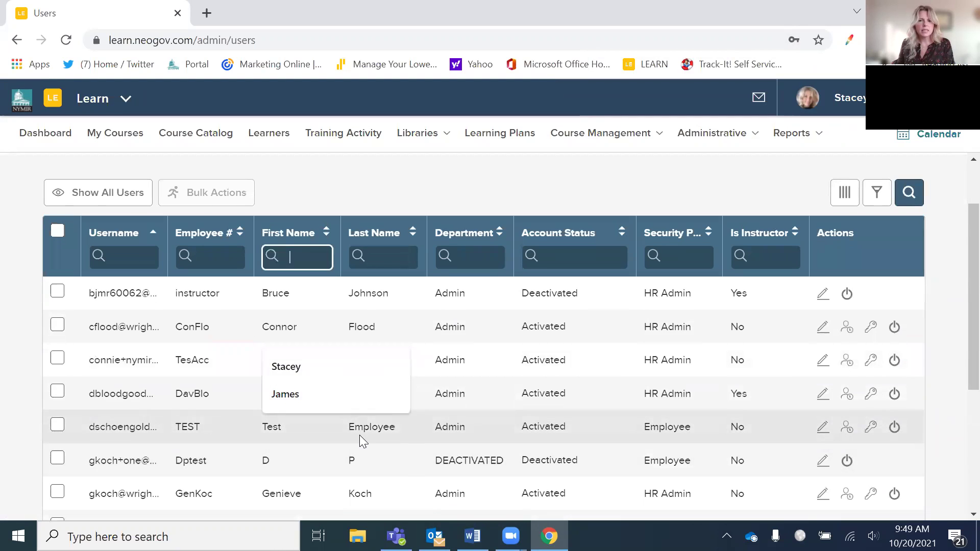
# - Deactivate the TEST user's account, confirming with 'Yes, Deactivate Learner'
pyautogui.click(485, 444)
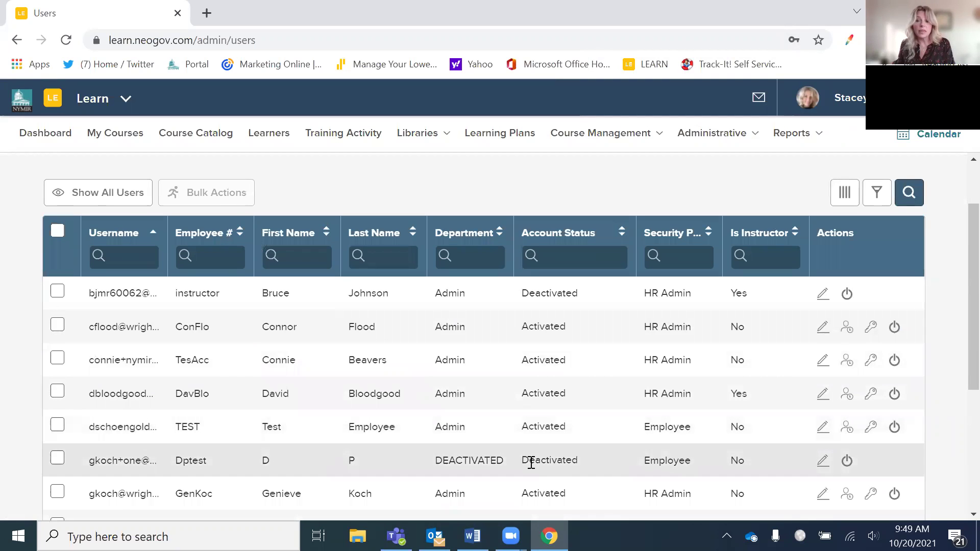
pyautogui.click(898, 435)
pyautogui.click(474, 333)
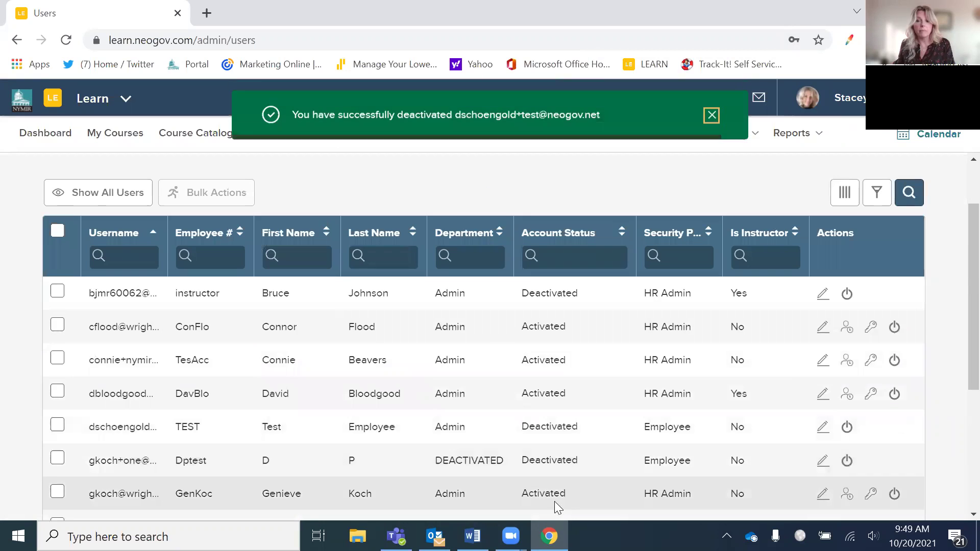
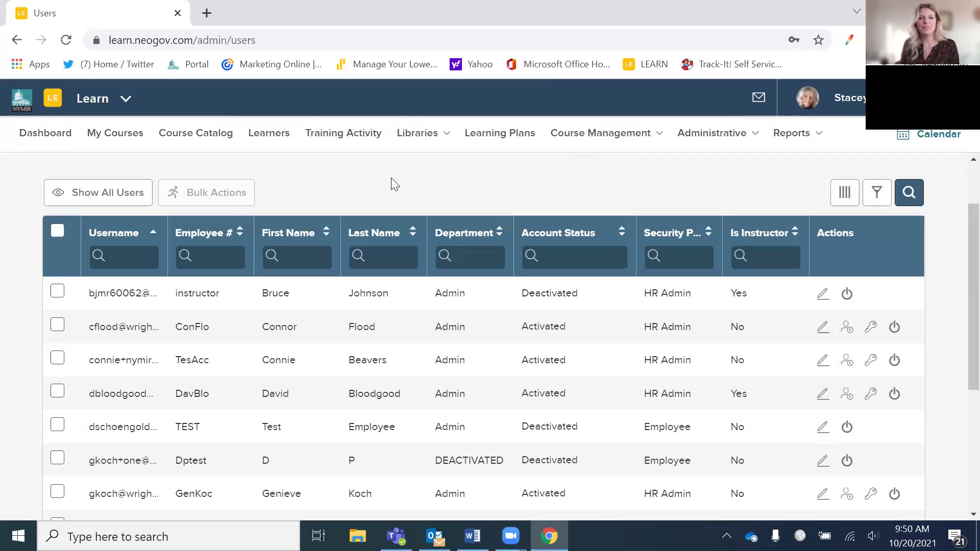
# - Open the Training Activity report, review its charts and table, and bring up the Add Course(s) list
pyautogui.click(335, 133)
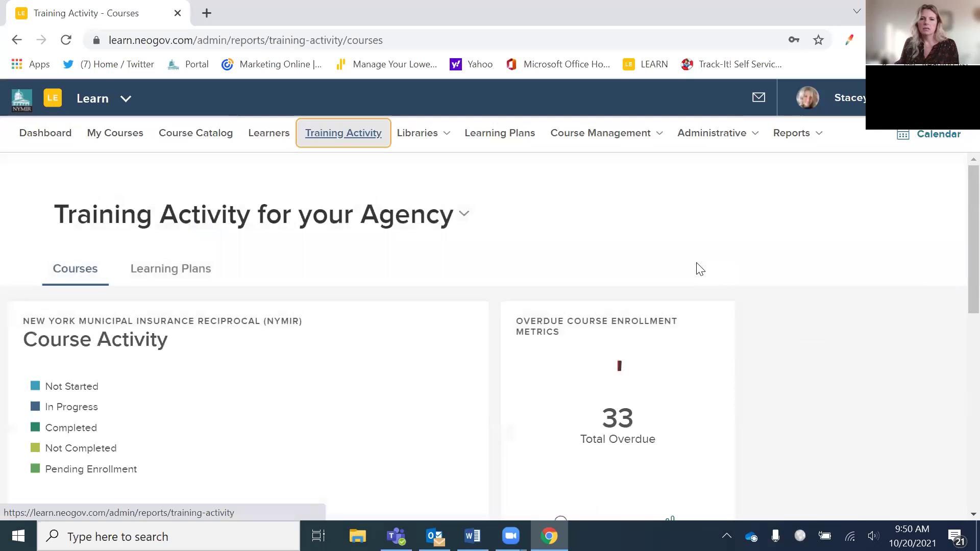
pyautogui.scroll(-3, 741, 330)
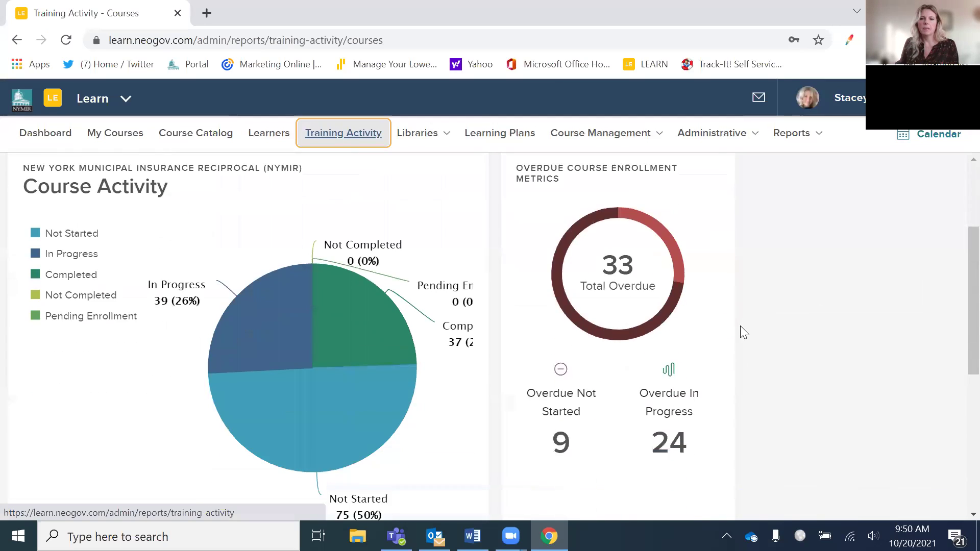
pyautogui.scroll(-5, 740, 327)
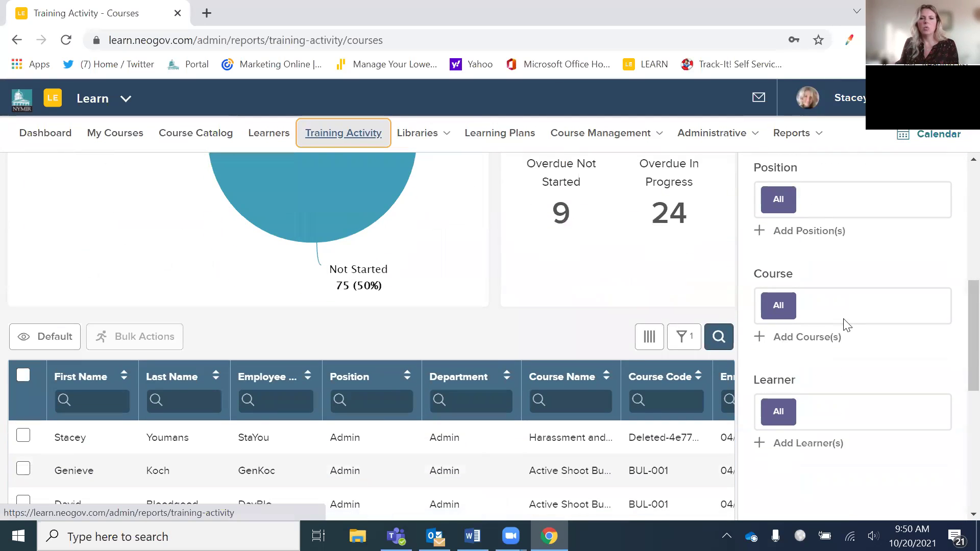
pyautogui.scroll(2, 264, 463)
pyautogui.scroll(-4, 90, 457)
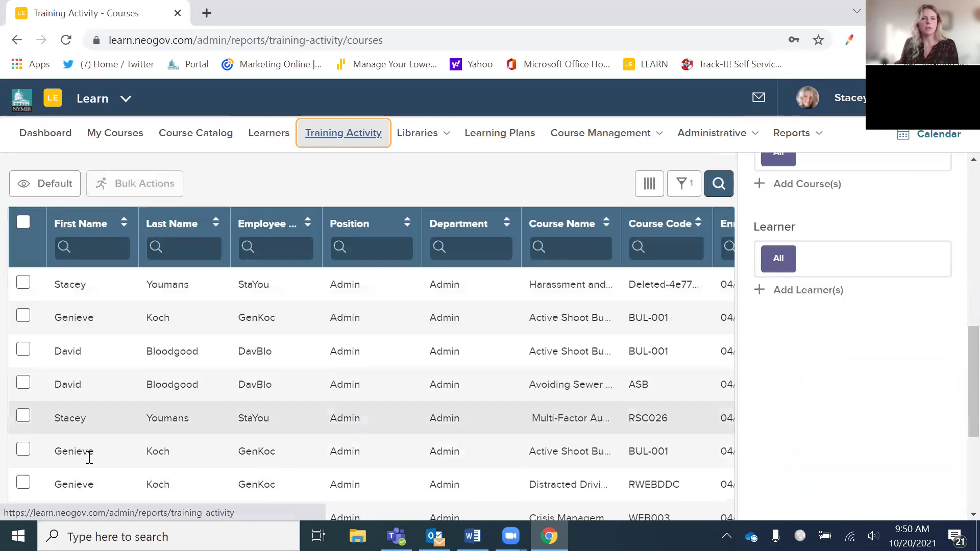
pyautogui.scroll(9, 448, 297)
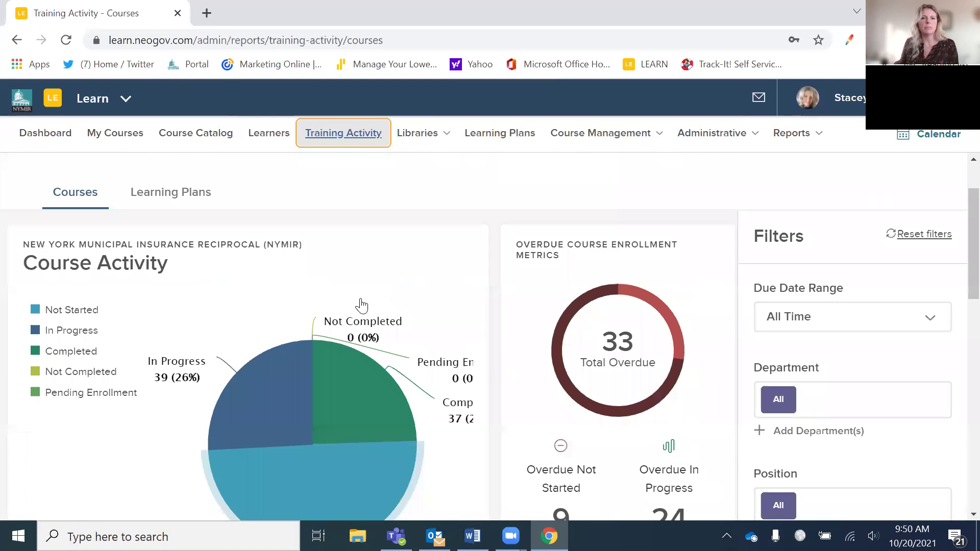
pyautogui.scroll(-7, 540, 343)
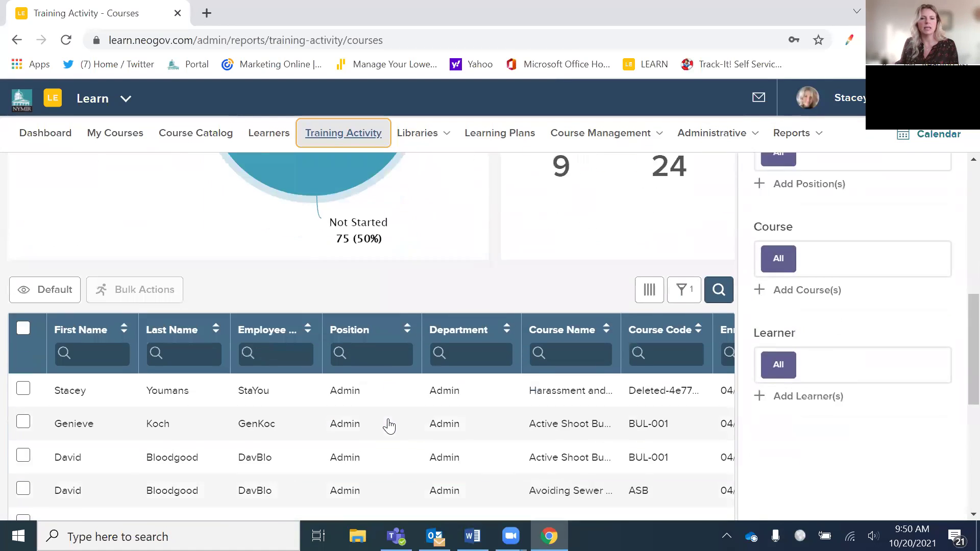
pyautogui.scroll(2, 470, 406)
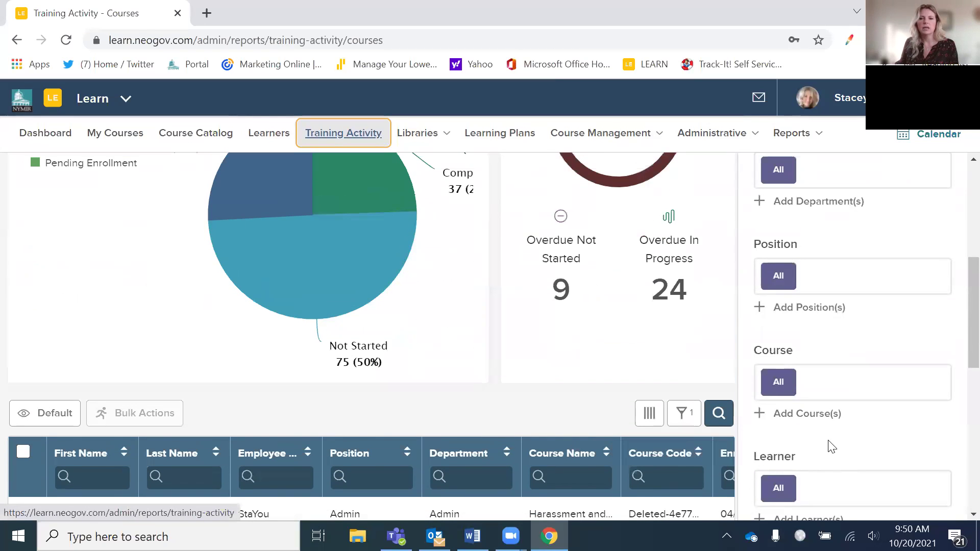
pyautogui.click(807, 419)
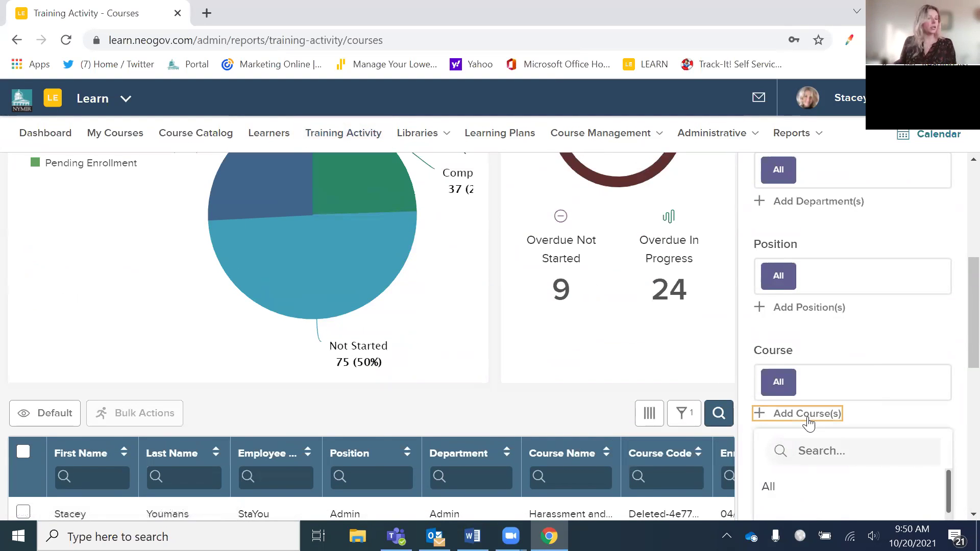
# - Search the course list for 'work', replacing the mistyped 'nys' entry
pyautogui.click(822, 450)
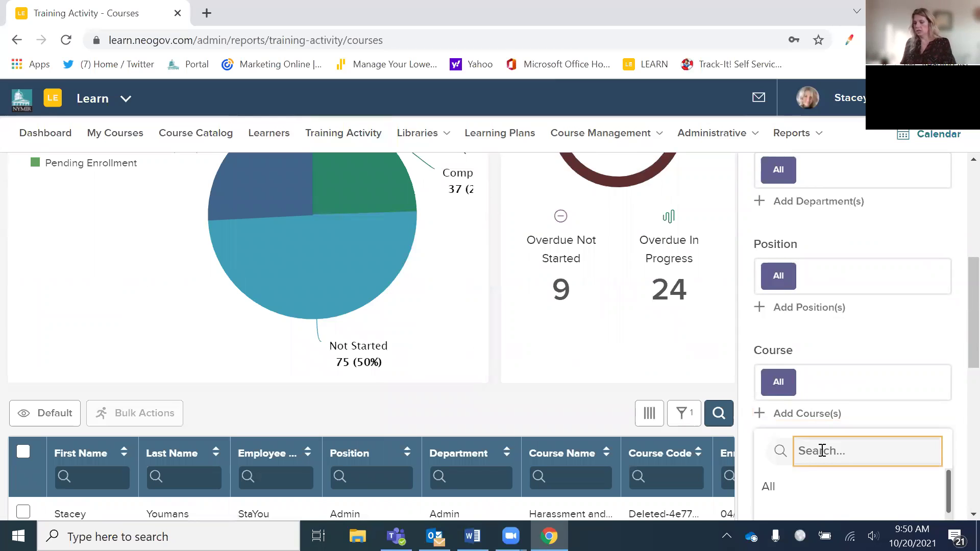
pyautogui.write('nys')
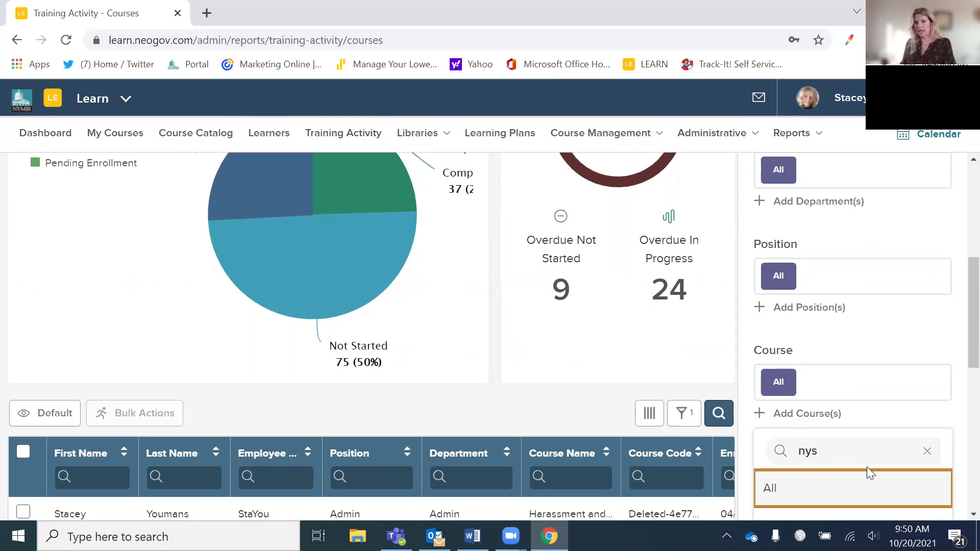
pyautogui.click(828, 450)
pyautogui.press('BackSpace')
pyautogui.press('BackSpace')
pyautogui.press('BackSpace')
pyautogui.write('work')
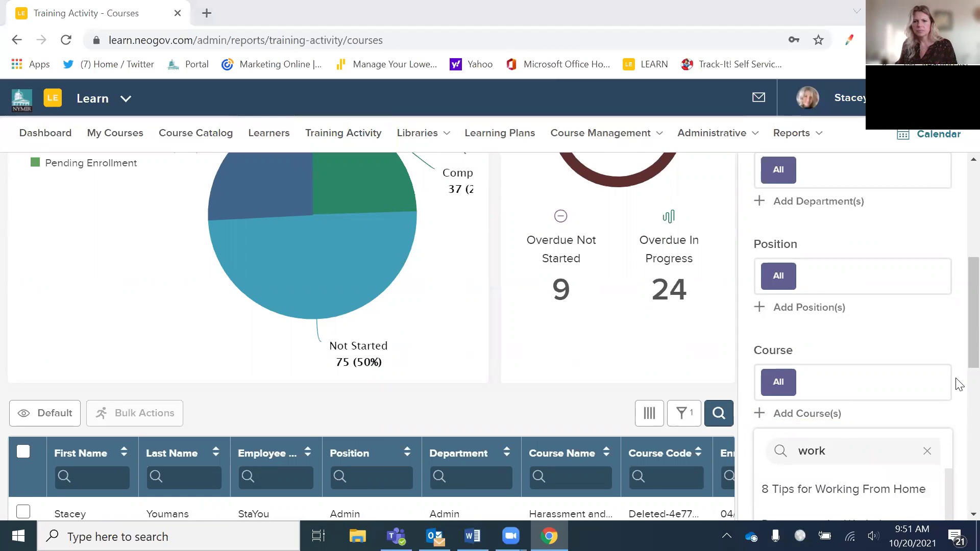
# - Pick Workplace Violence Prevention from the matching courses to filter the report
pyautogui.scroll(-4, 955, 350)
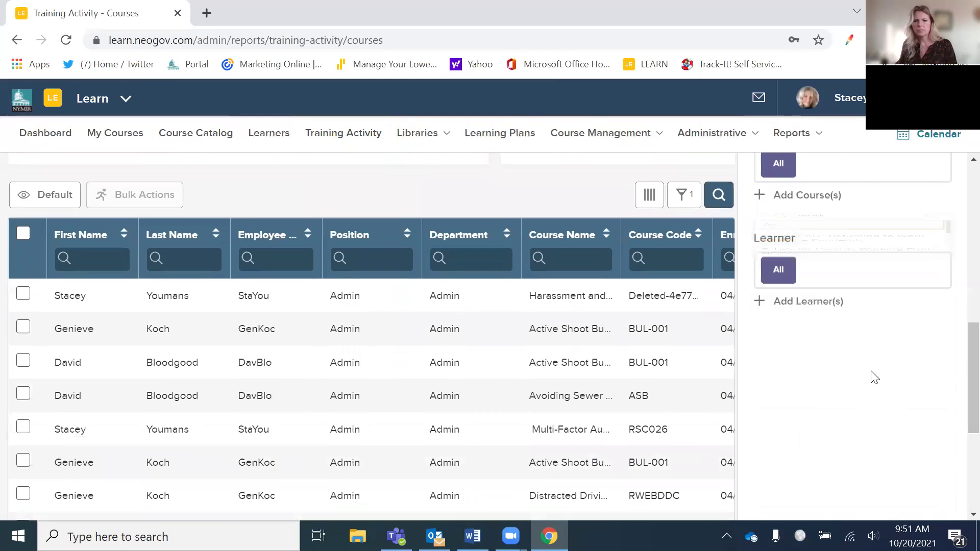
pyautogui.scroll(2, 871, 376)
pyautogui.click(805, 271)
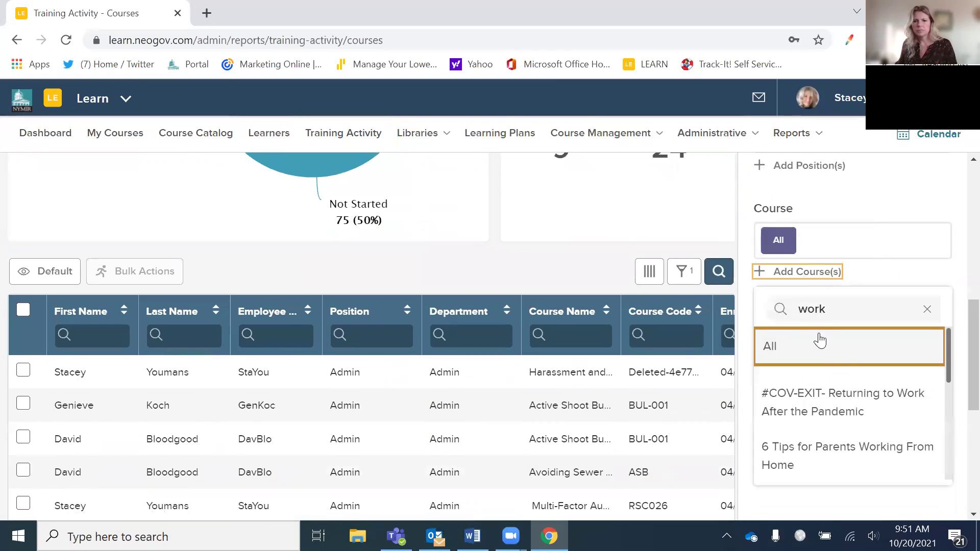
pyautogui.scroll(3, 870, 411)
pyautogui.scroll(-2, 919, 469)
pyautogui.scroll(-5, 918, 468)
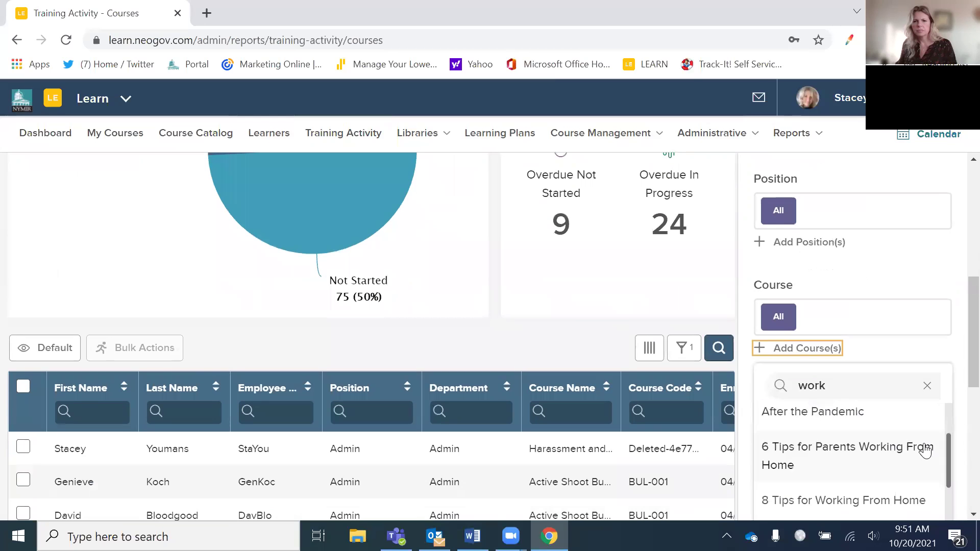
pyautogui.scroll(-2, 917, 458)
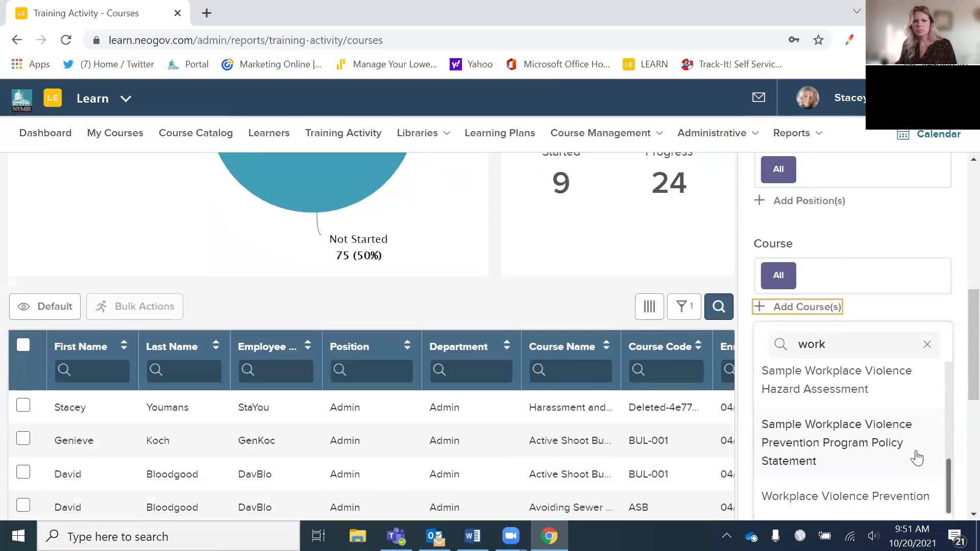
pyautogui.click(901, 468)
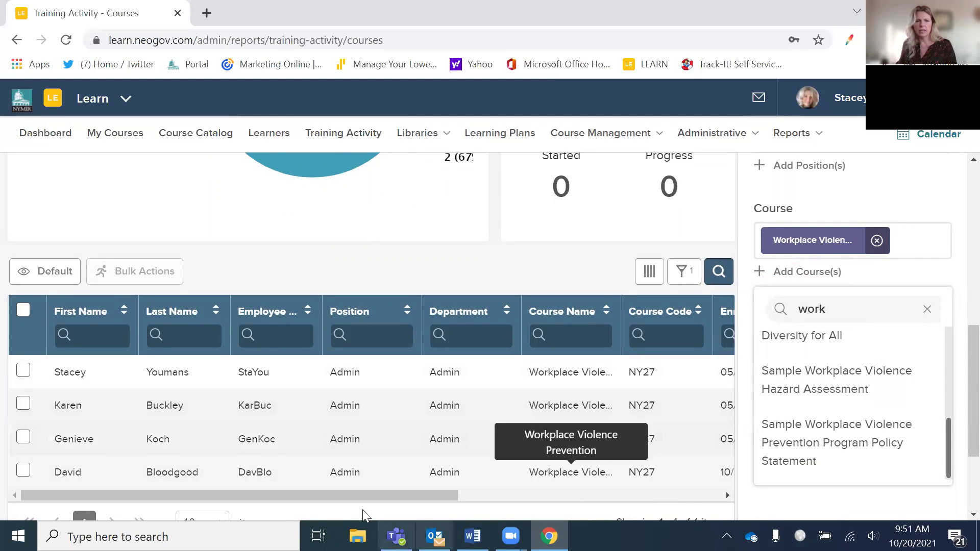
pyautogui.moveTo(351, 494); pyautogui.dragTo(558, 495)
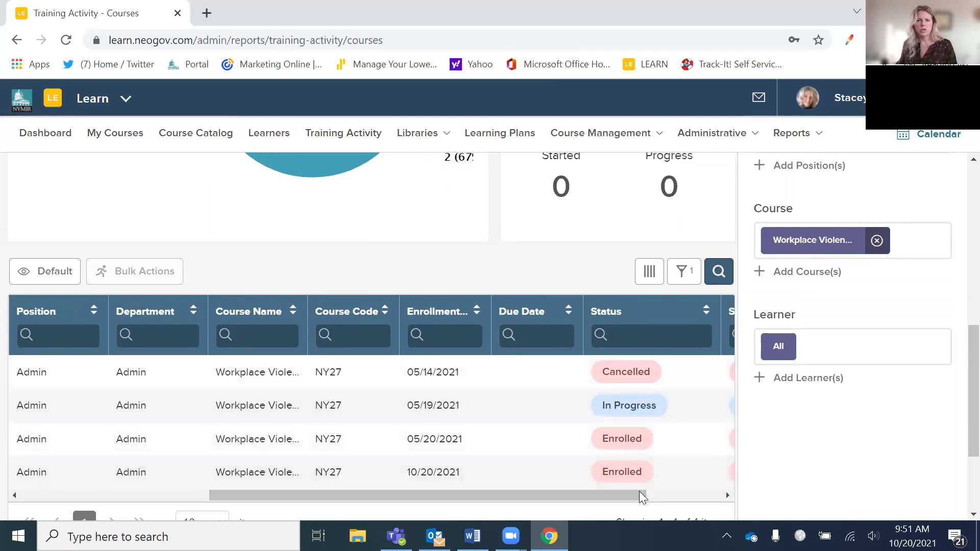
# - Tick the header checkbox to select all four Workplace Violence Prevention enrollment rows
pyautogui.moveTo(576, 499); pyautogui.dragTo(300, 477)
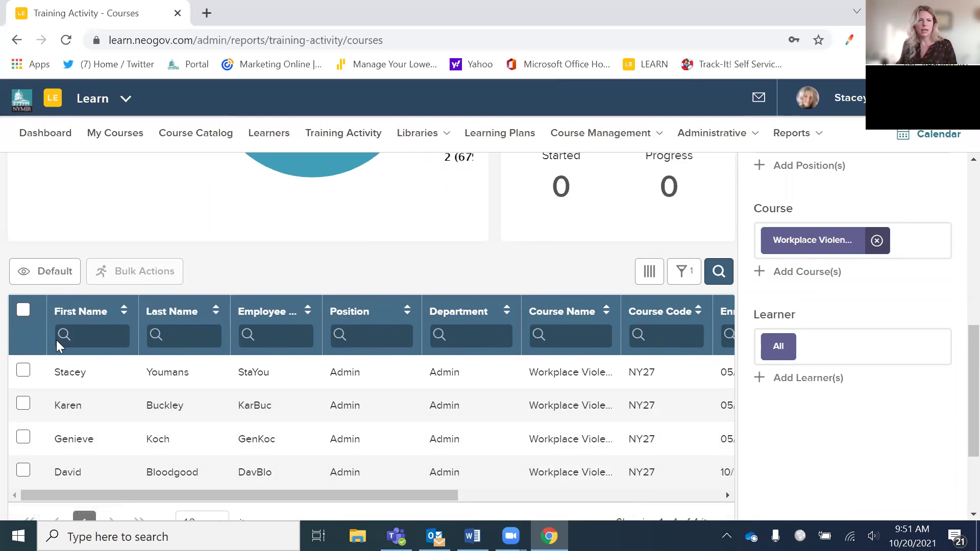
pyautogui.click(23, 309)
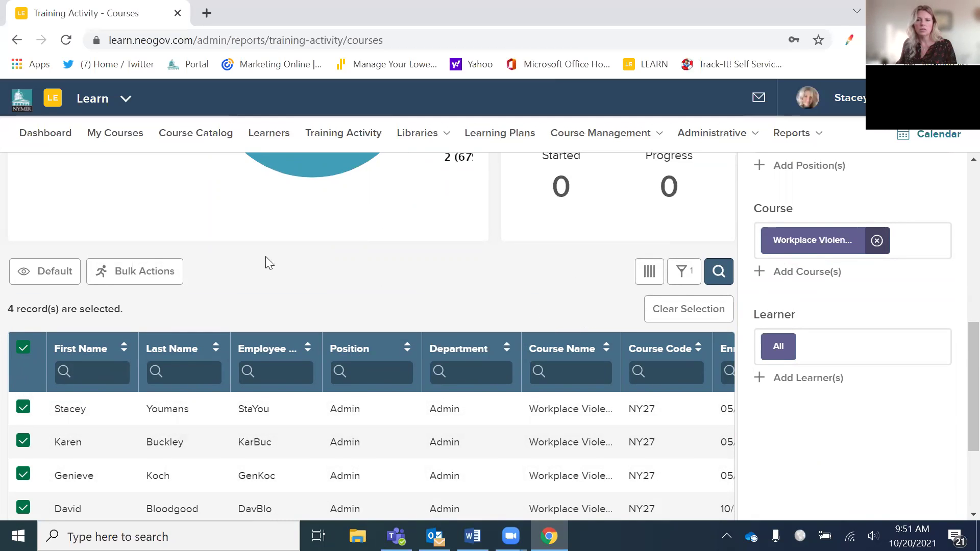
pyautogui.click(142, 272)
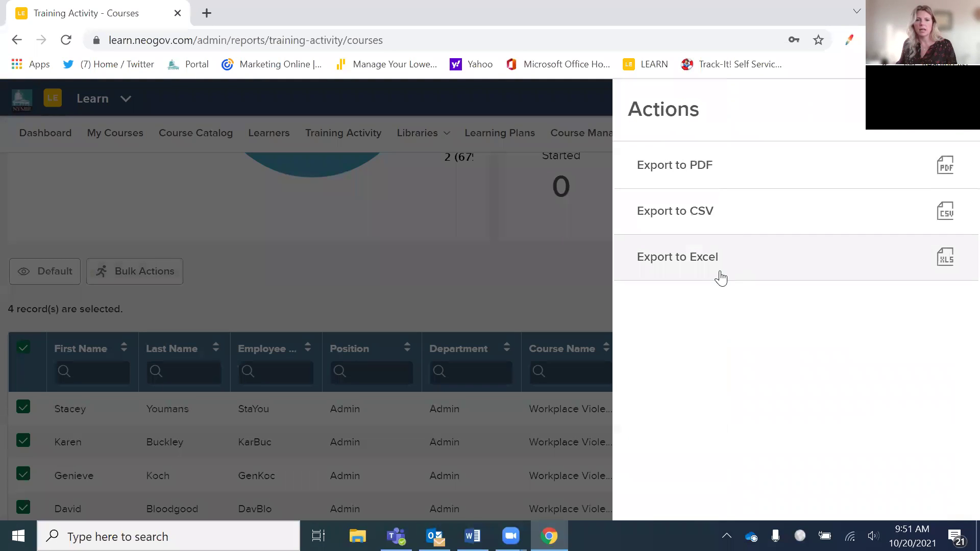
pyautogui.click(546, 304)
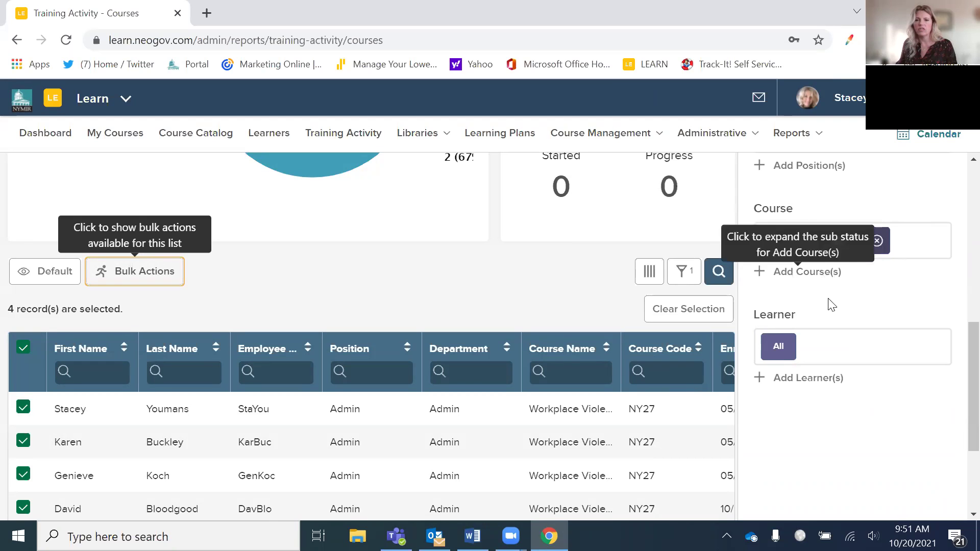
pyautogui.scroll(3, 868, 347)
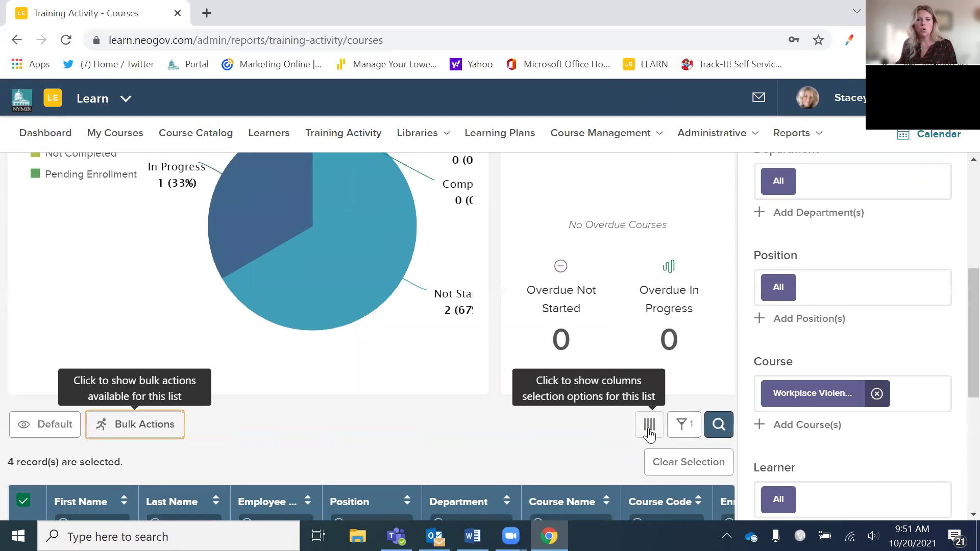
# - Review the report's optional columns such as Email Address, then switch to blank Word Document2
pyautogui.click(651, 426)
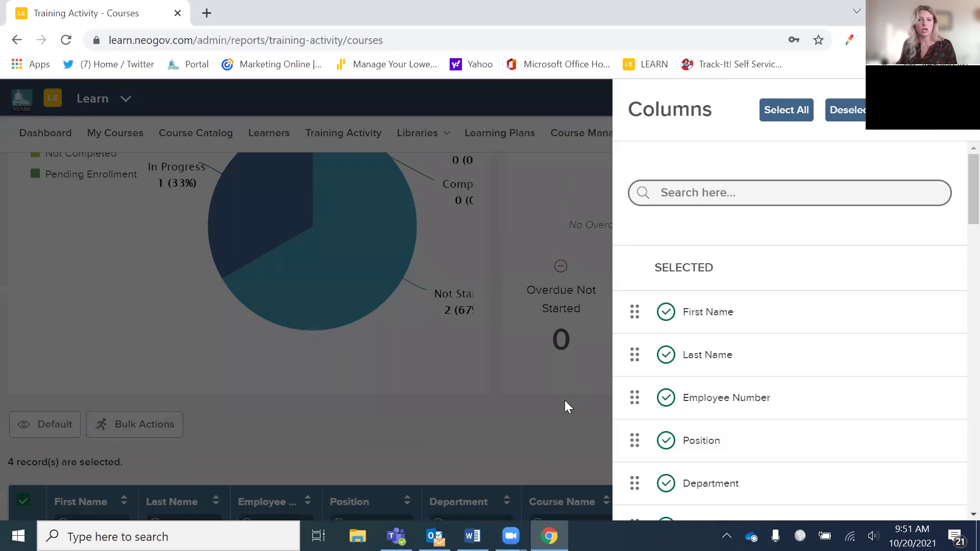
pyautogui.scroll(-3, 684, 435)
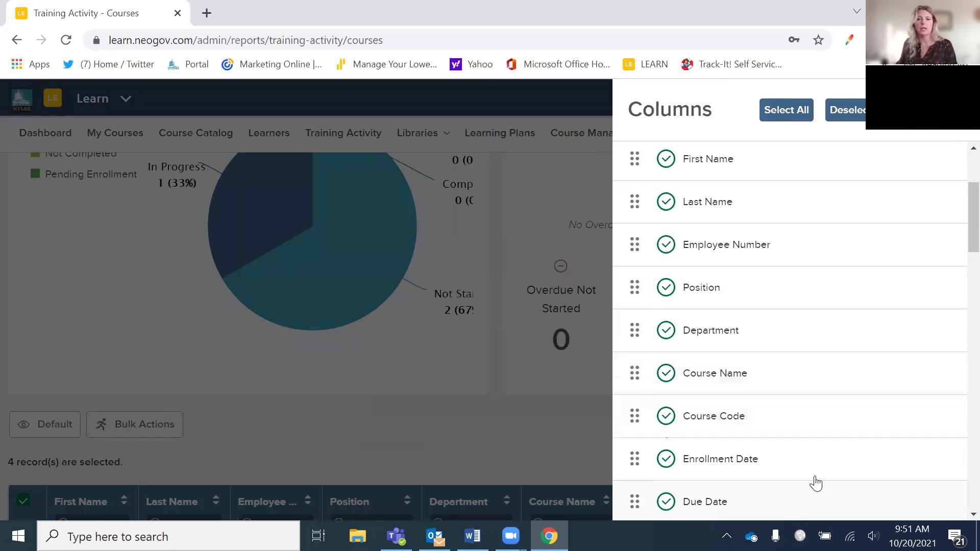
pyautogui.scroll(-6, 811, 479)
pyautogui.scroll(-3, 798, 468)
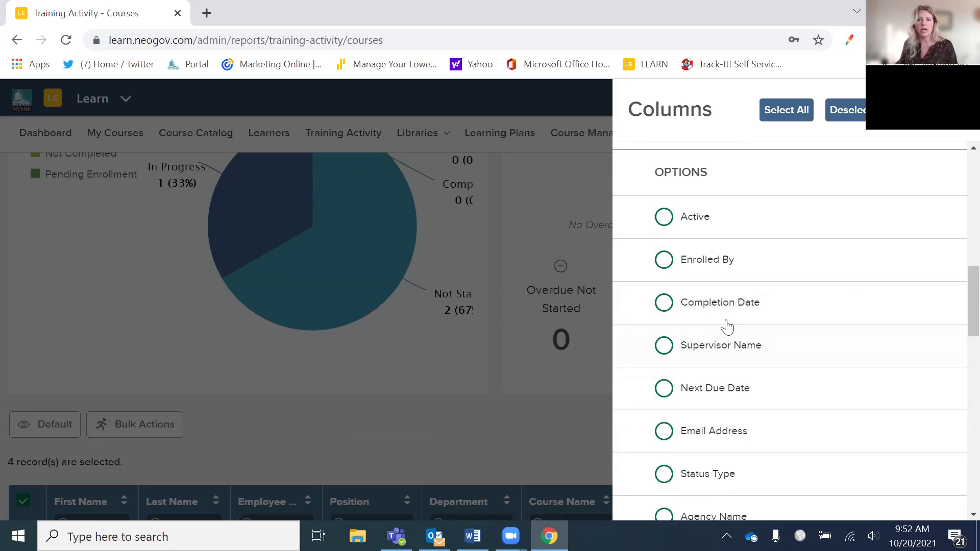
pyautogui.click(565, 283)
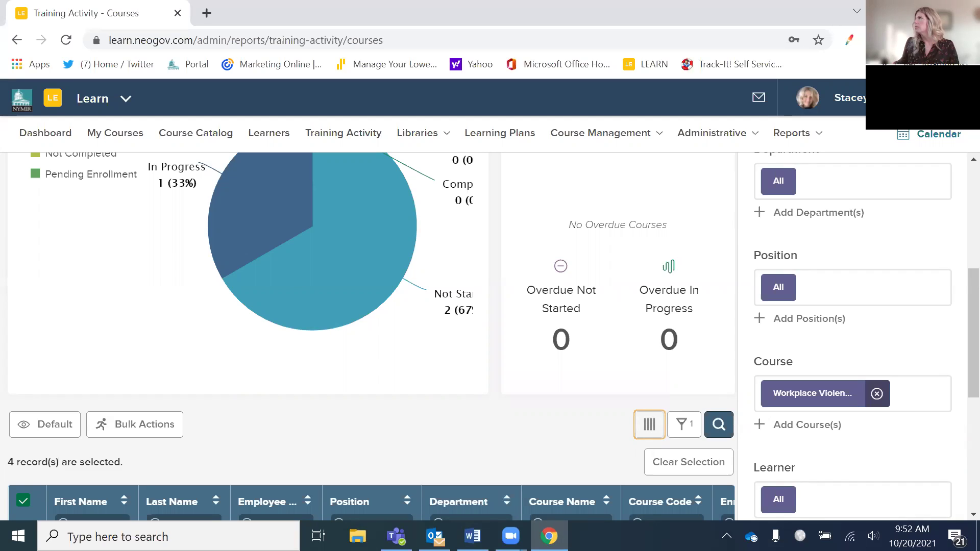
pyautogui.hotkey('alt', 'Tab')
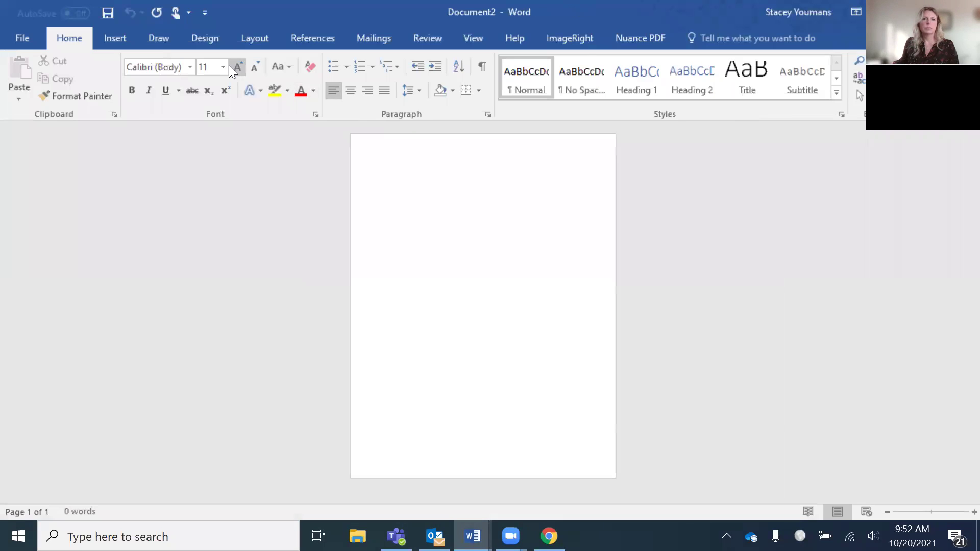
pyautogui.click(223, 66)
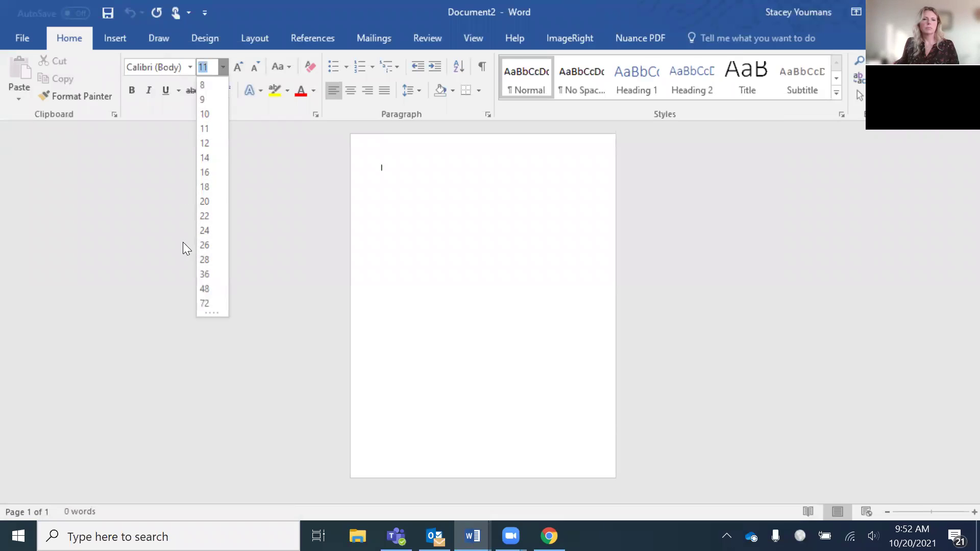
# - Use 26-point text and enter two learners' e-mail addresses, one per line
pyautogui.click(205, 245)
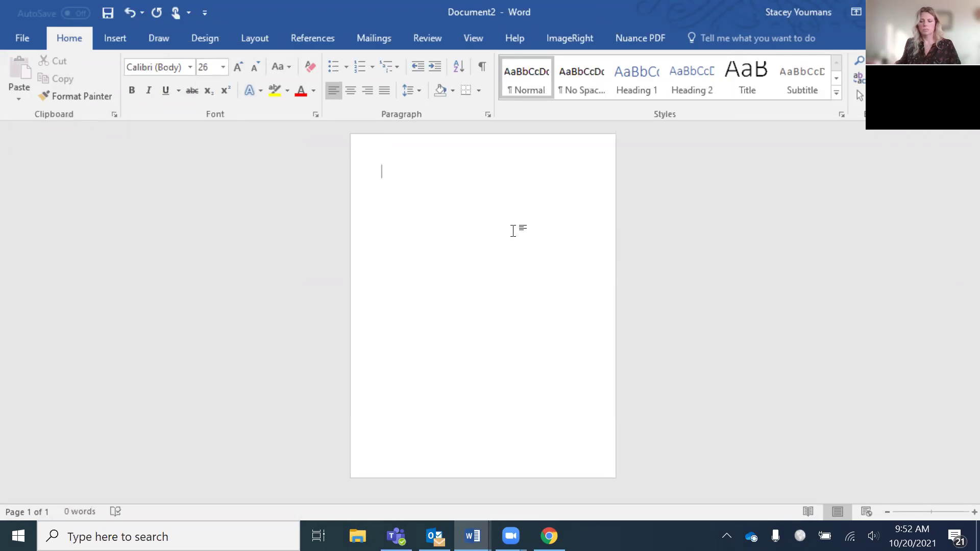
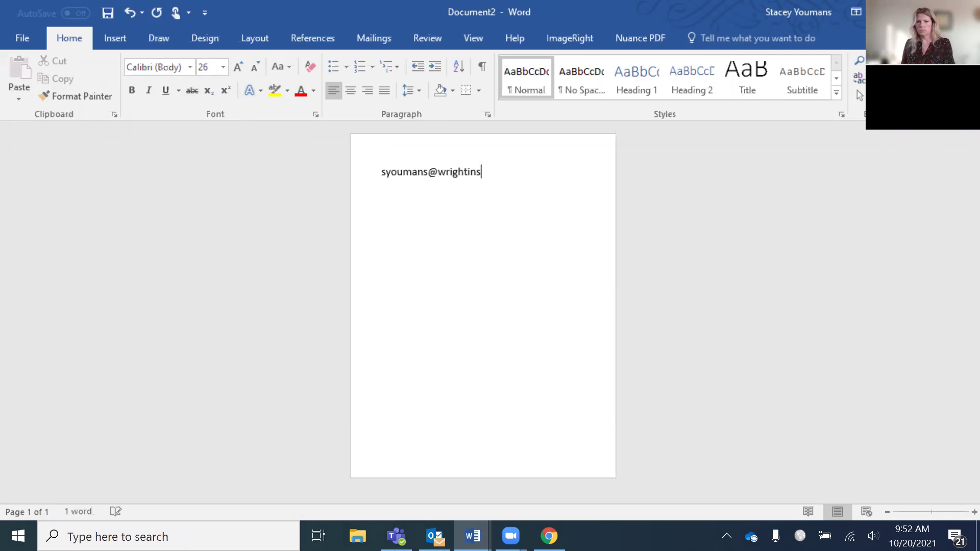
pyautogui.press('Return')
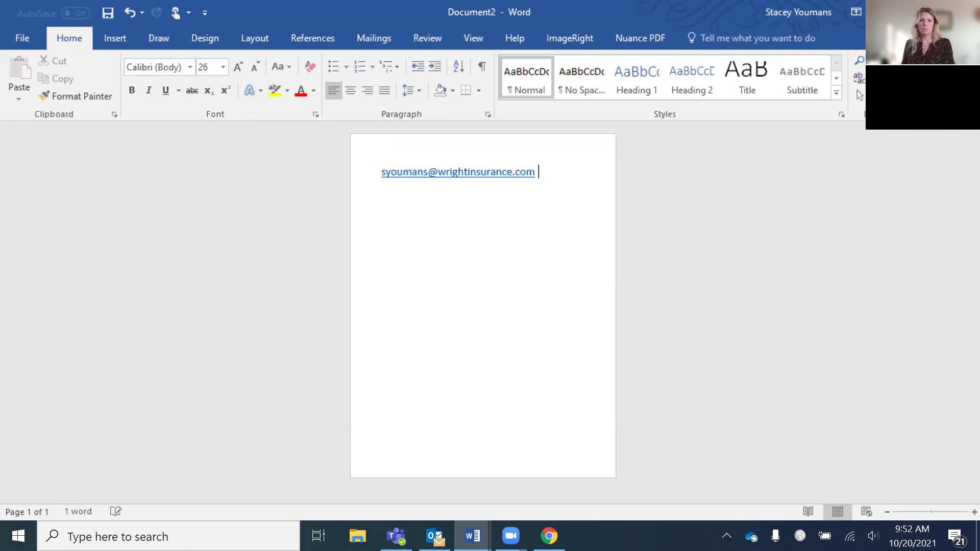
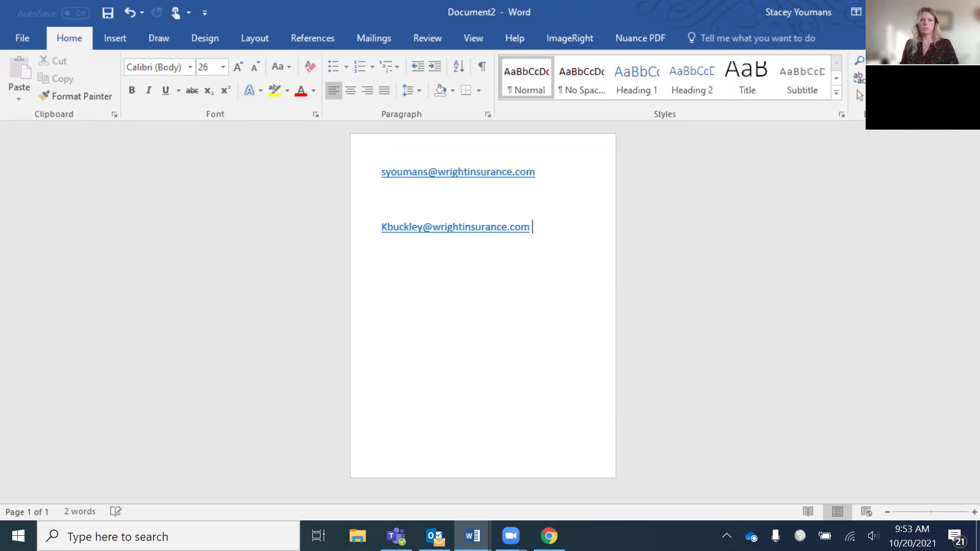